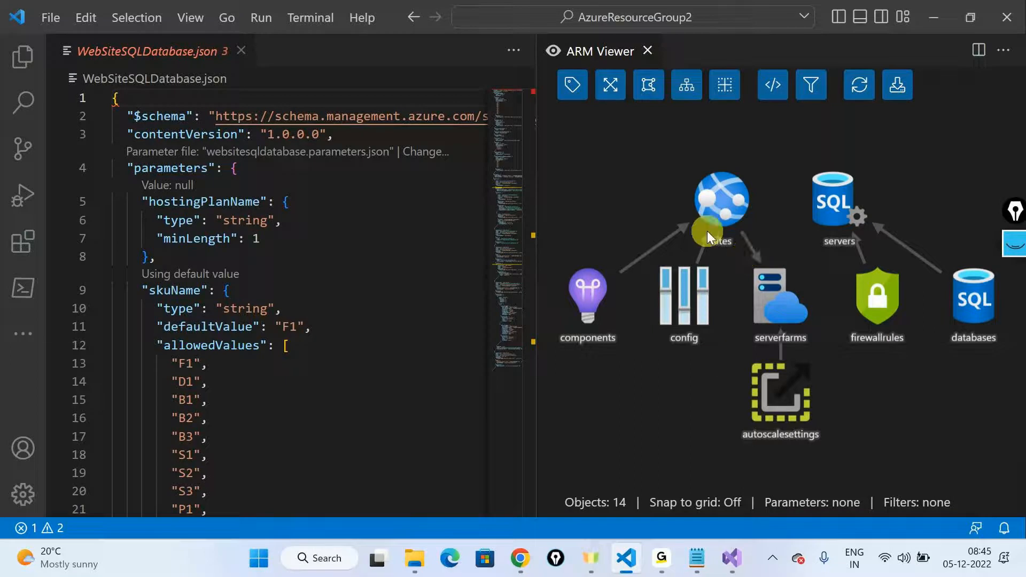
# Step: Close the ARM Viewer diagram of WebSiteSQLDatabase.json and reopen it beside the template code
pyautogui.click(646, 51)
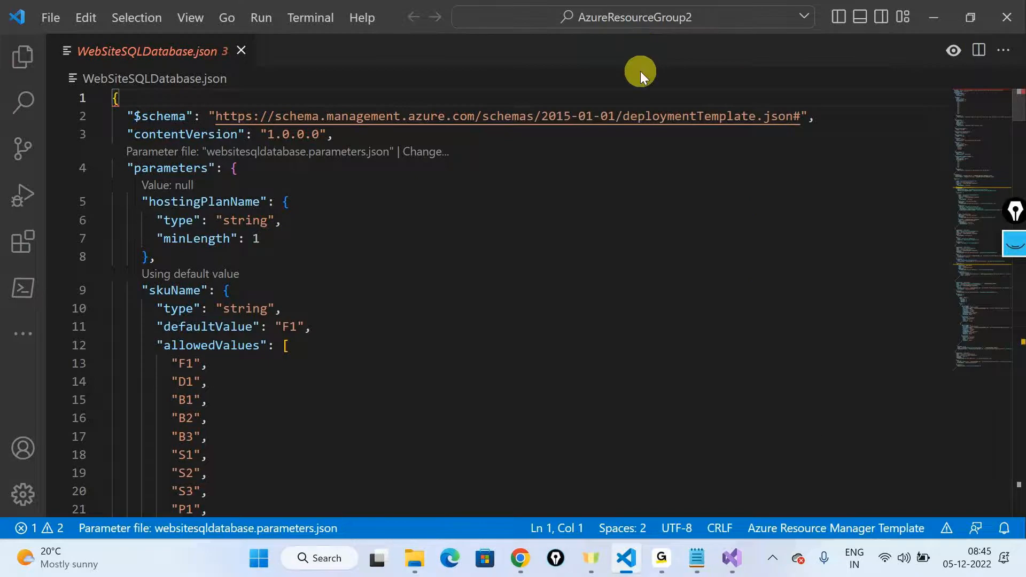
pyautogui.click(953, 50)
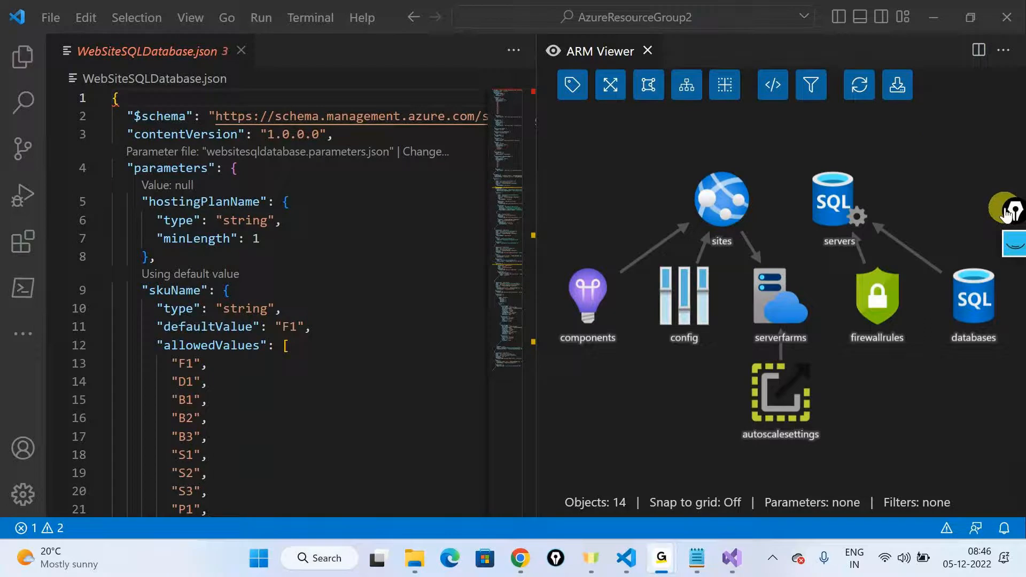
pyautogui.click(878, 171)
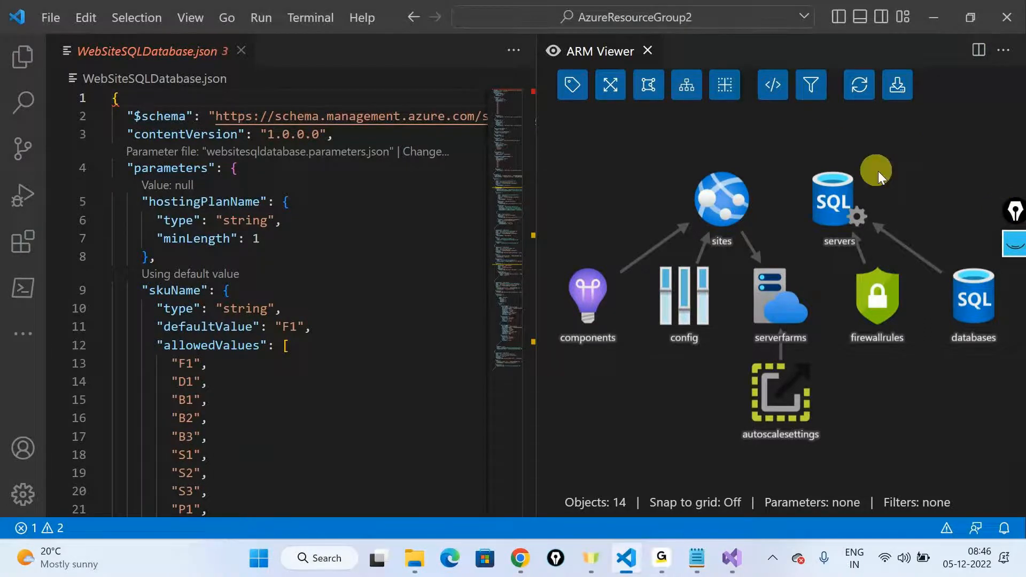
pyautogui.click(893, 81)
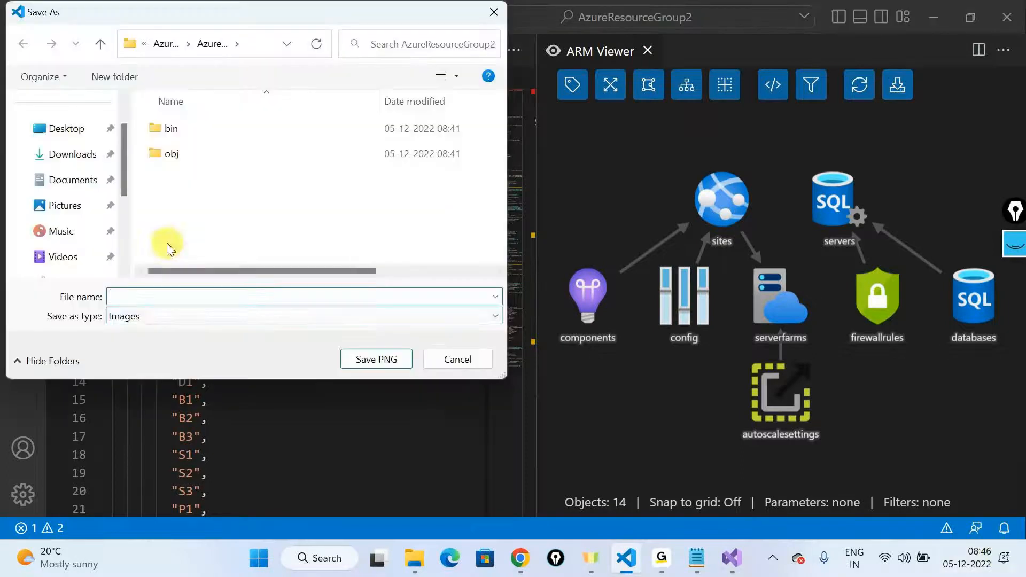
pyautogui.click(493, 12)
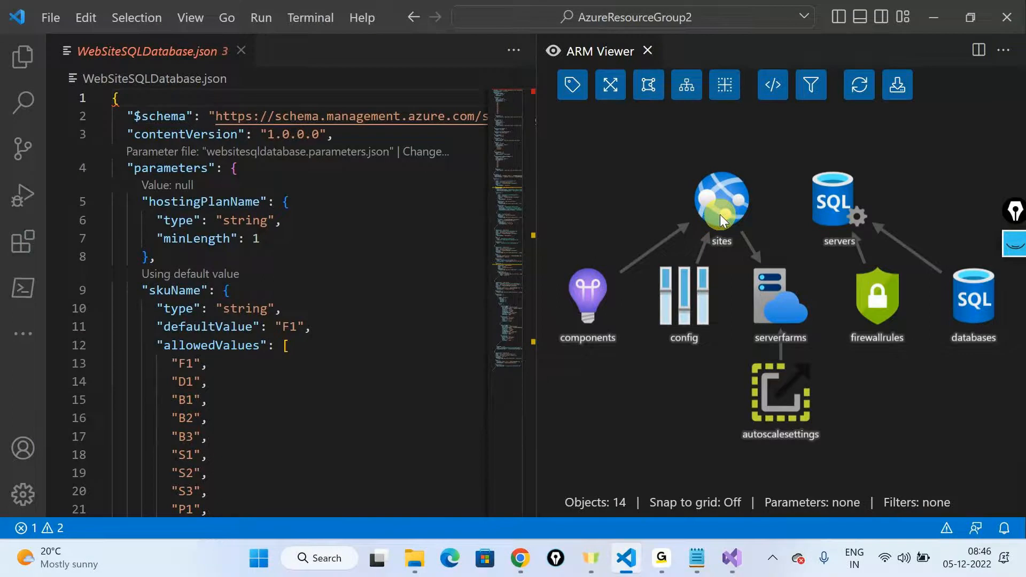
pyautogui.hotkey('alt', 'Tab')
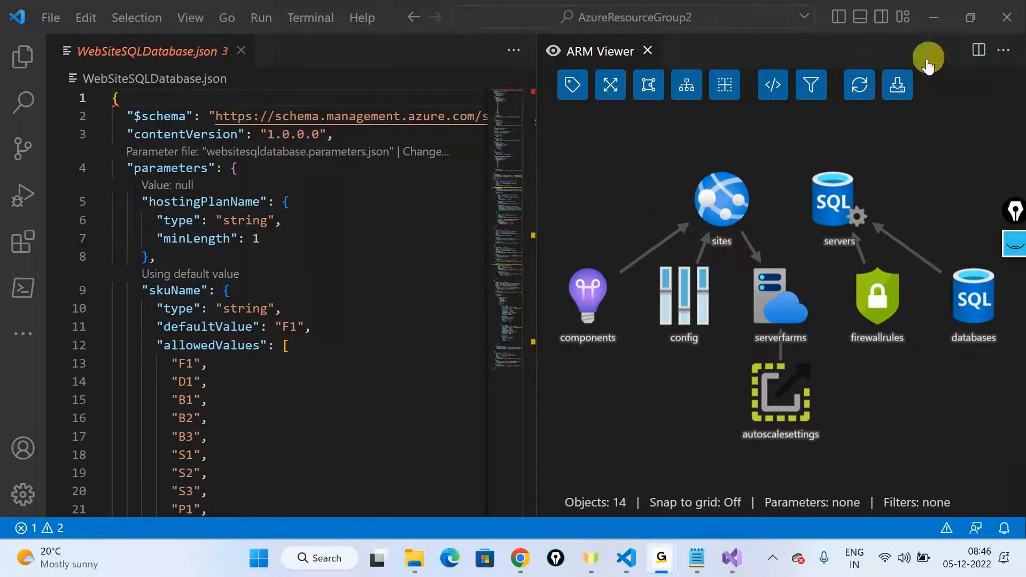
pyautogui.click(939, 31)
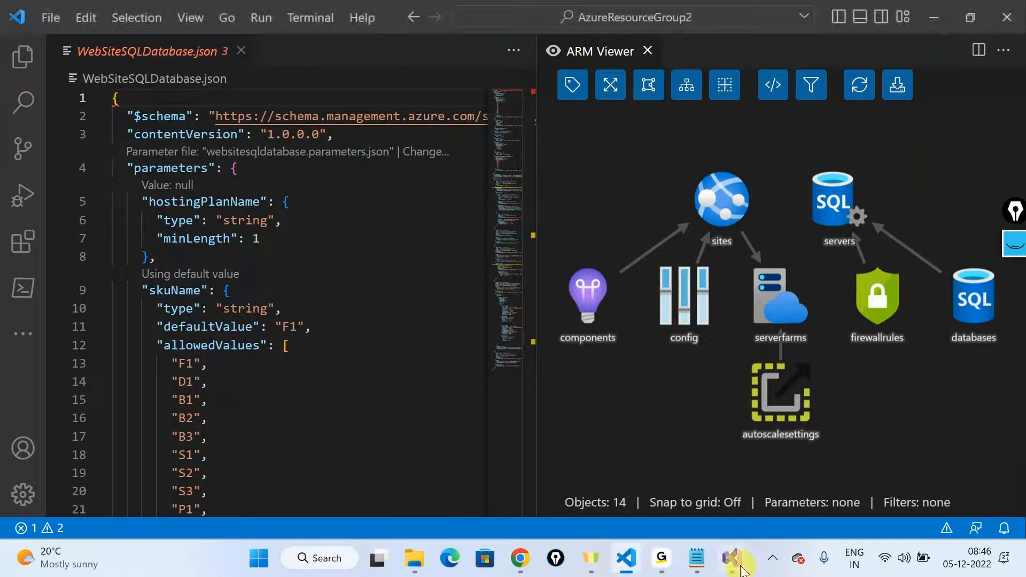
pyautogui.click(661, 567)
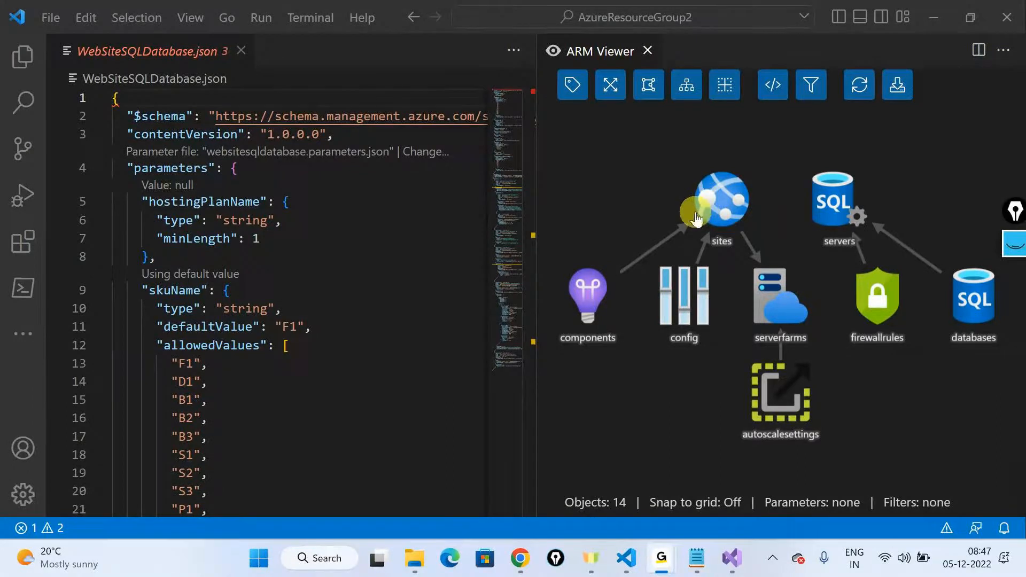
pyautogui.moveTo(736, 571)
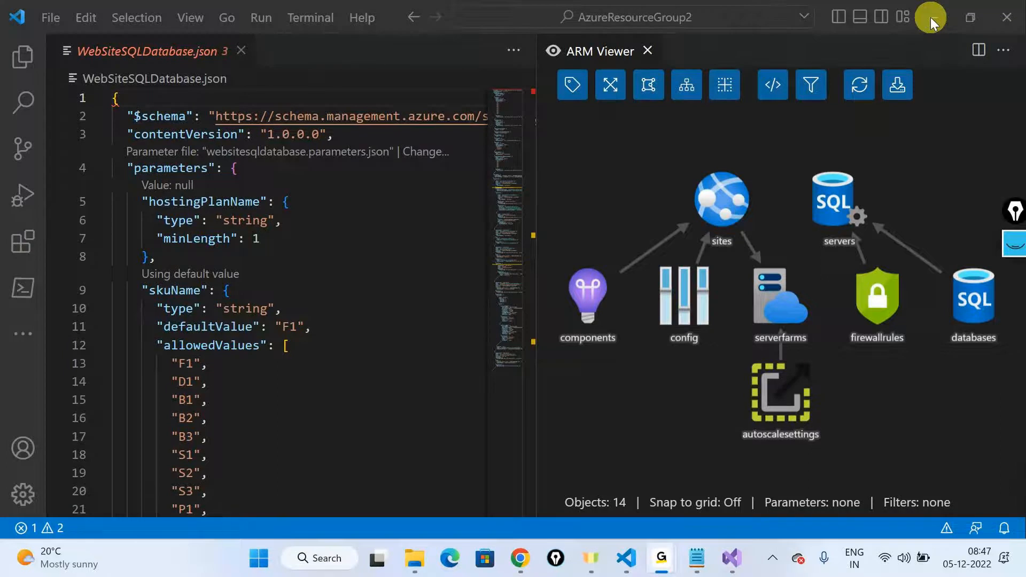
# Step: Close the ARM Viewer and look through the resource definitions in WebSiteSQLDatabase.json, including the Microsoft.Web/sites resource
pyautogui.click(648, 50)
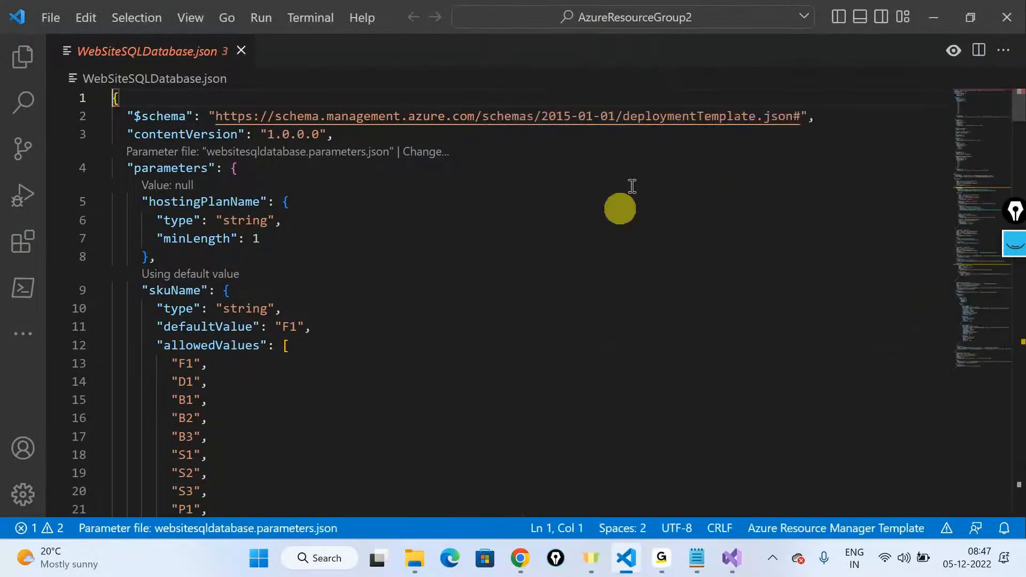
pyautogui.scroll(-20, 319, 347)
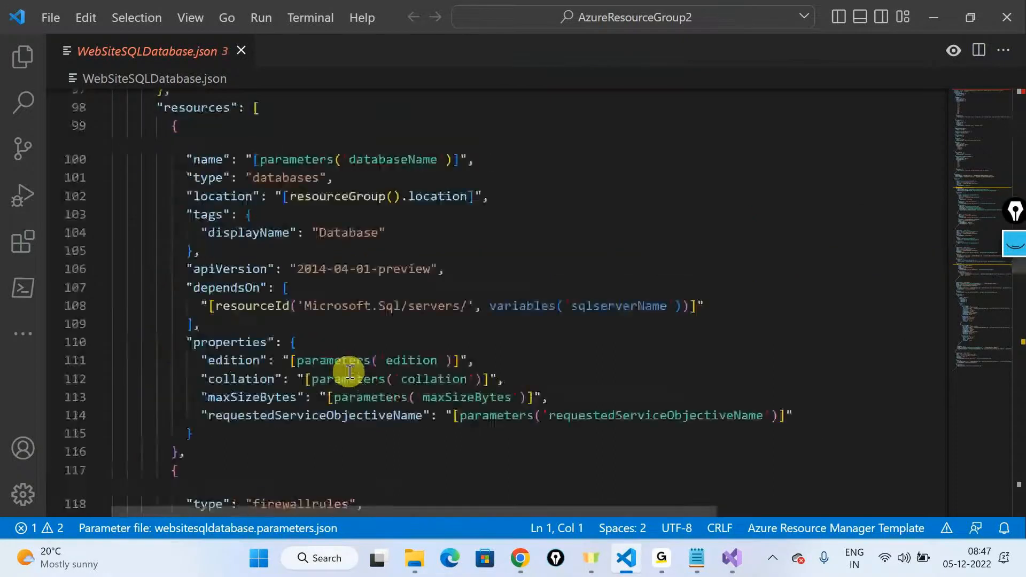
pyautogui.scroll(-12, 350, 373)
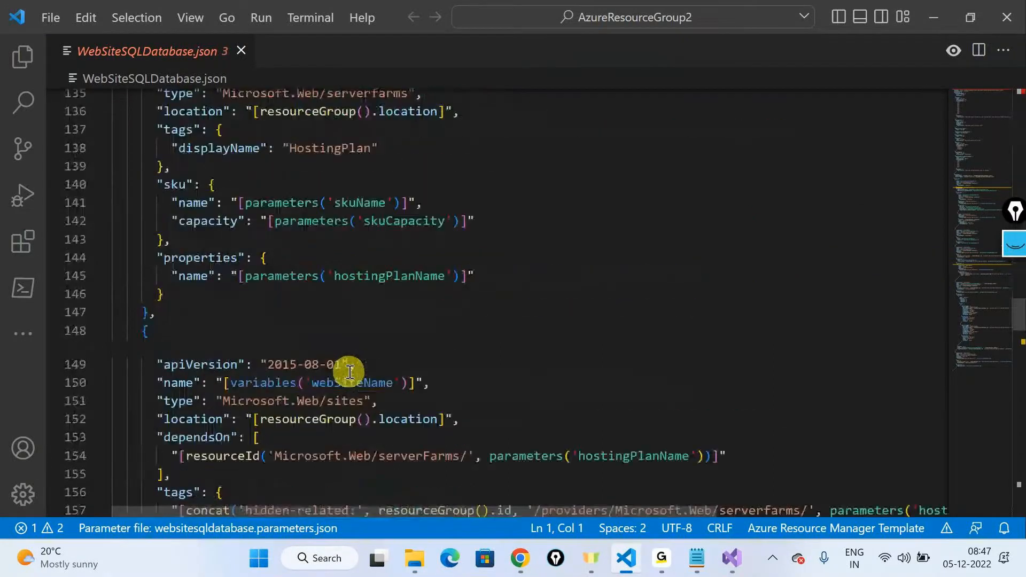
pyautogui.scroll(-10, 350, 373)
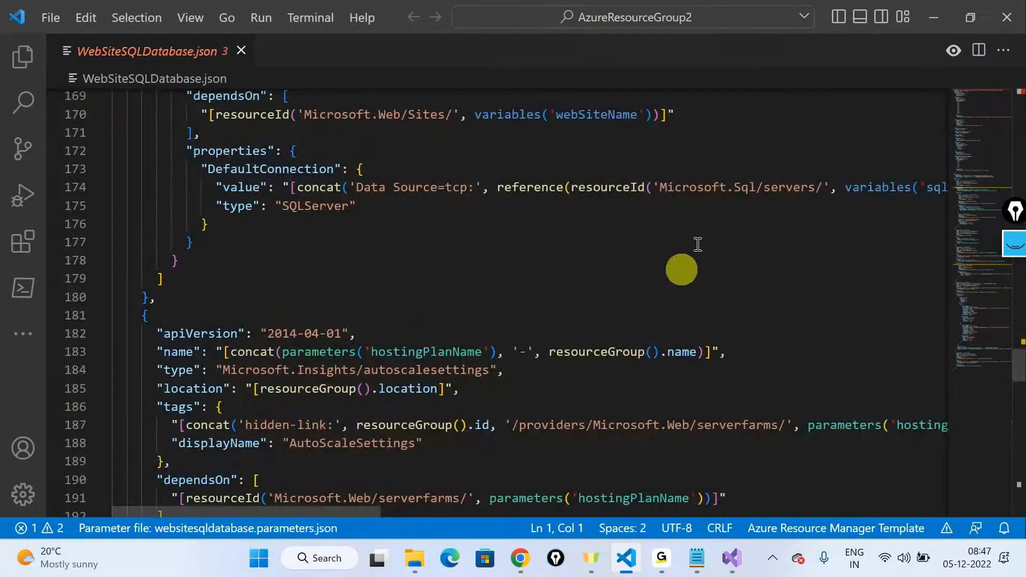
pyautogui.scroll(6, 698, 244)
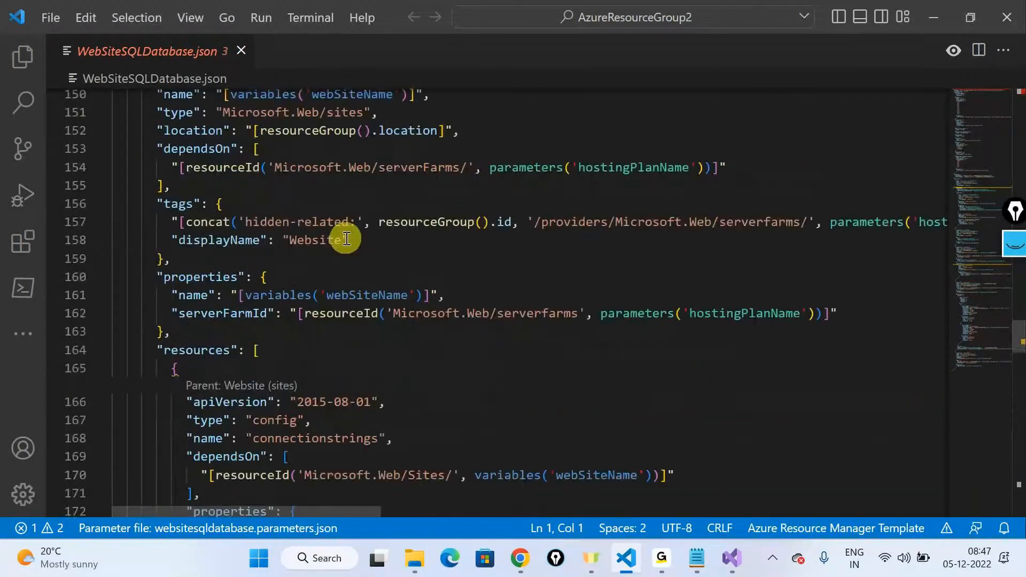
pyautogui.scroll(4, 346, 239)
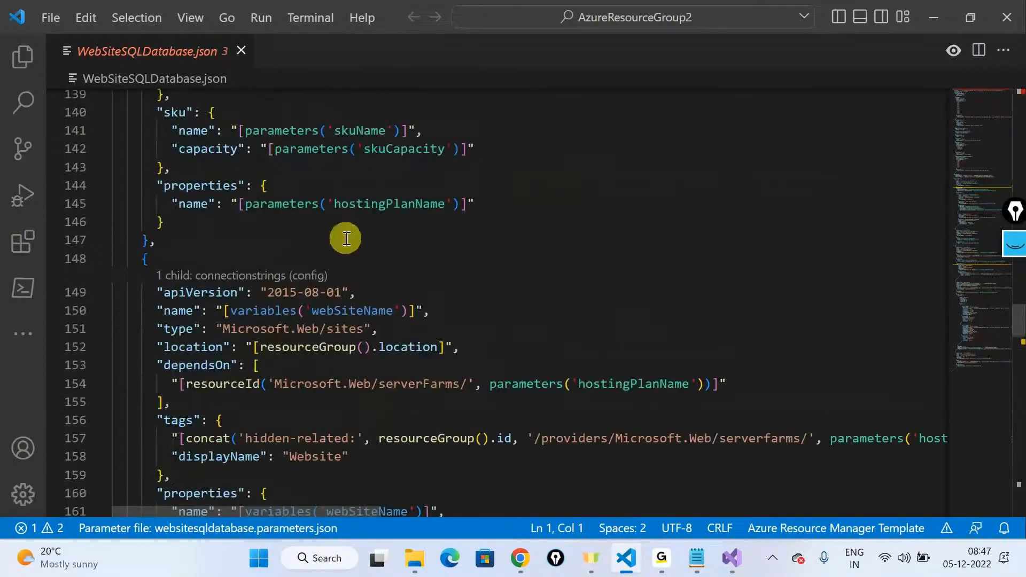
pyautogui.click(323, 328)
pyautogui.scroll(15, 324, 321)
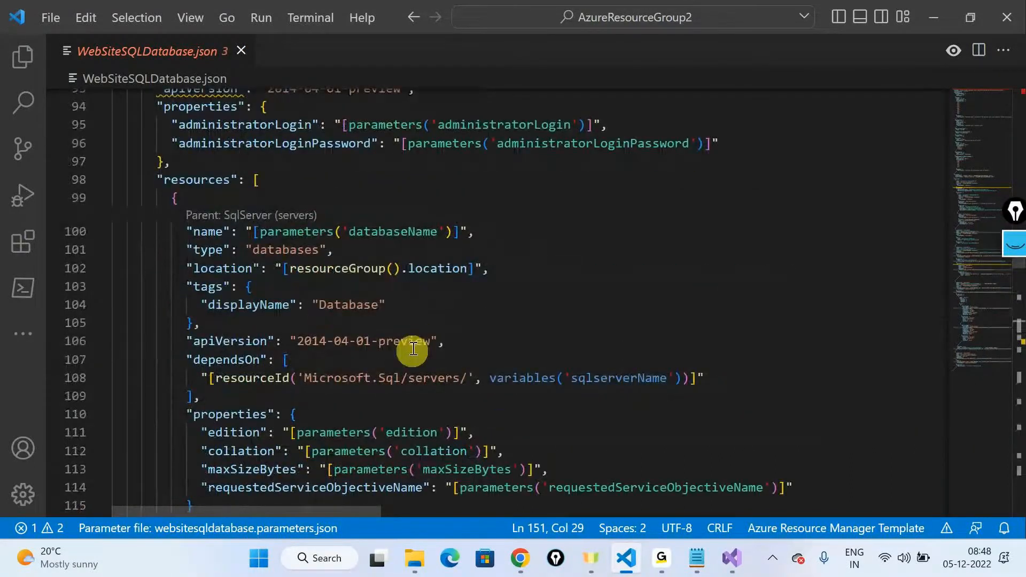
# Step: Examine the databases resource nested under SqlServer, highlighting its whole JSON block from its opening to its closing brace
pyautogui.click(306, 227)
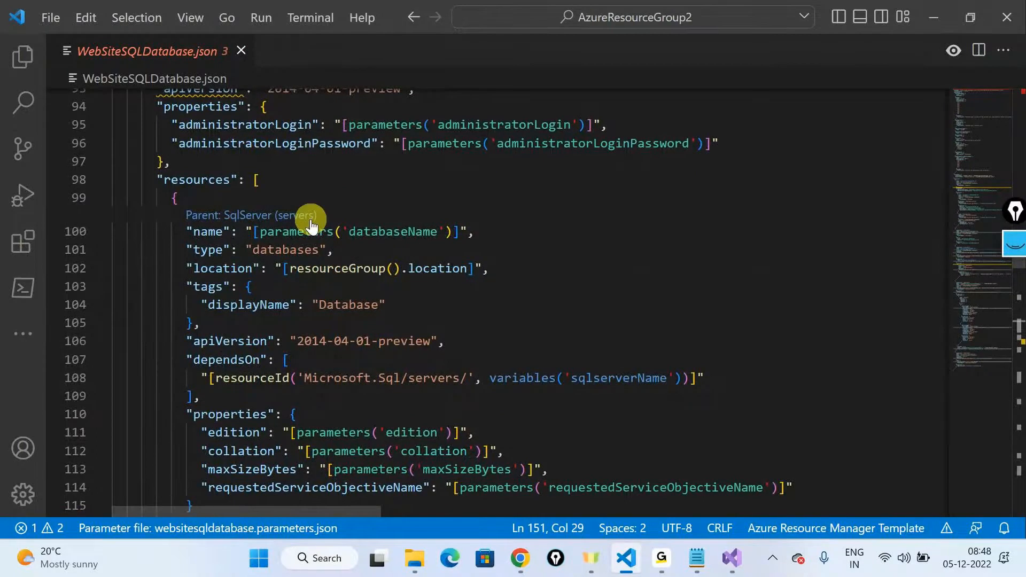
pyautogui.click(173, 205)
pyautogui.scroll(-2, 321, 240)
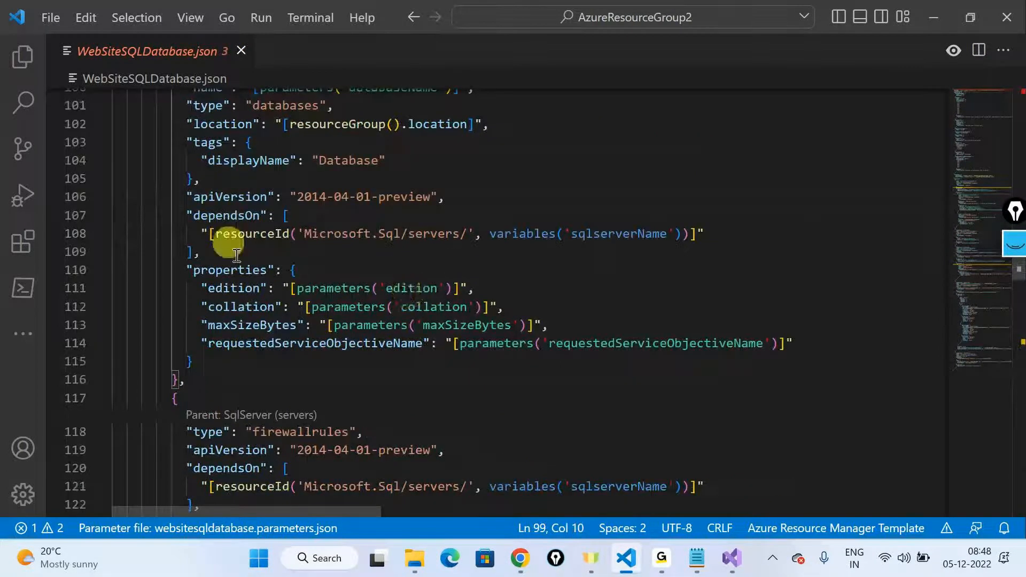
pyautogui.click(196, 361)
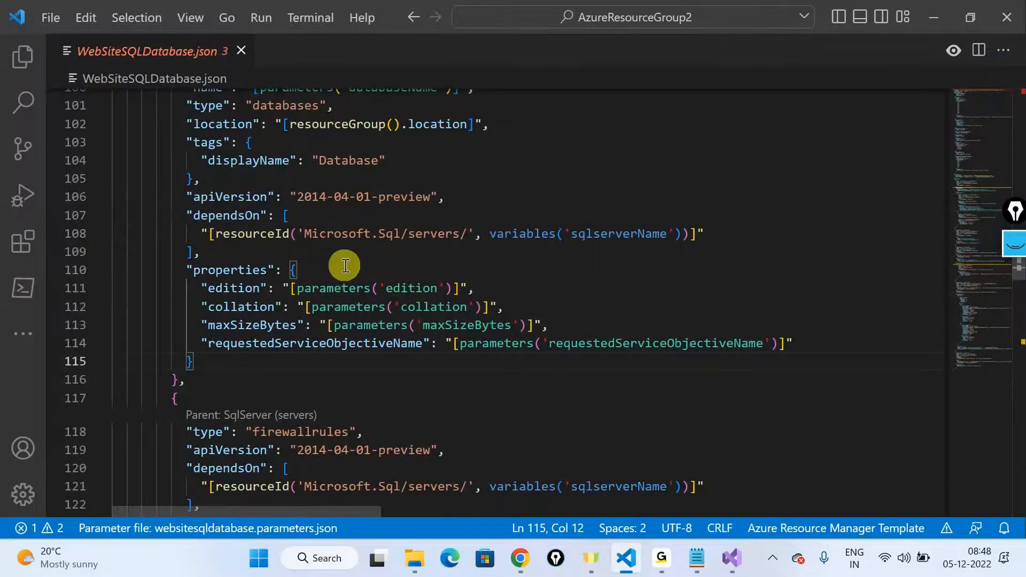
pyautogui.scroll(4, 342, 273)
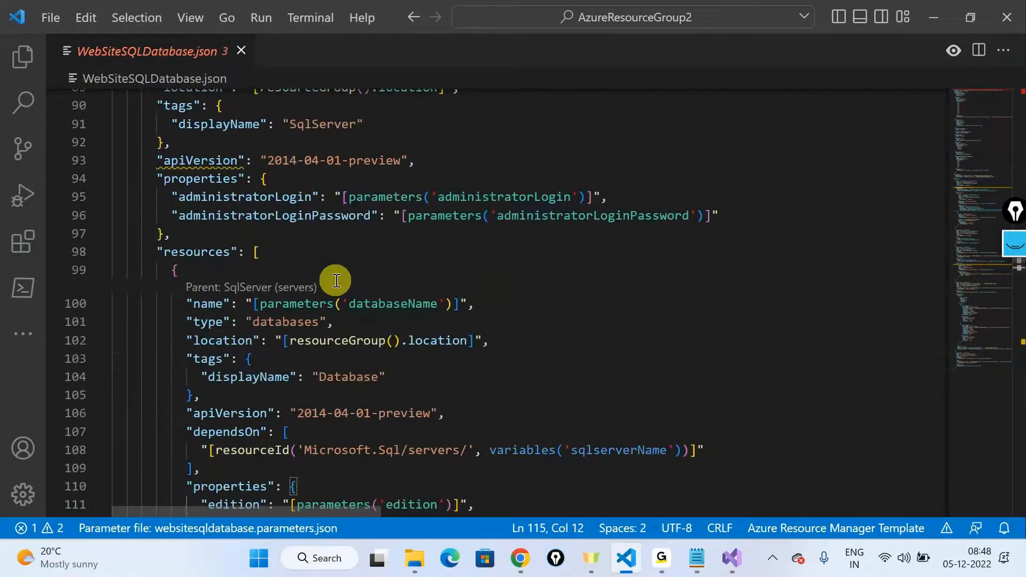
pyautogui.scroll(-3, 337, 280)
pyautogui.moveTo(165, 128); pyautogui.dragTo(242, 443)
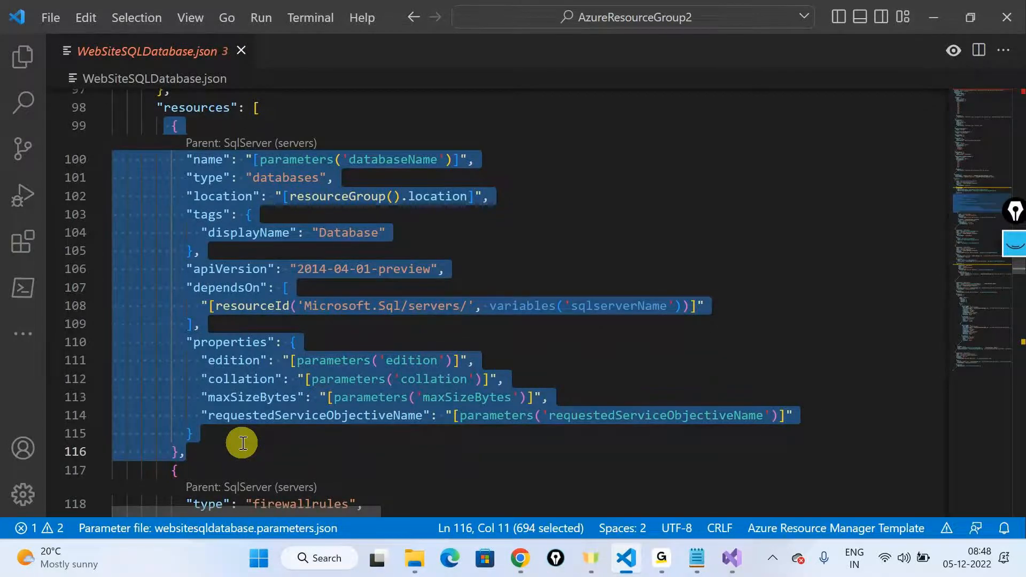
pyautogui.click(243, 443)
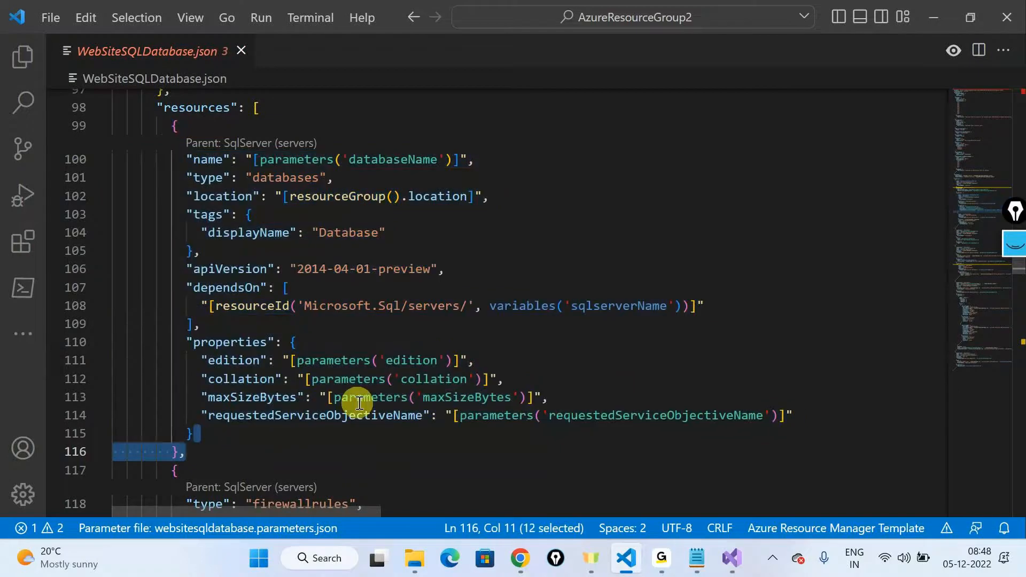
pyautogui.click(319, 426)
# Step: Highlight the template code from its first line to the end and review the autoscale rules near the end of the file
pyautogui.hotkey('alt', 'Tab')
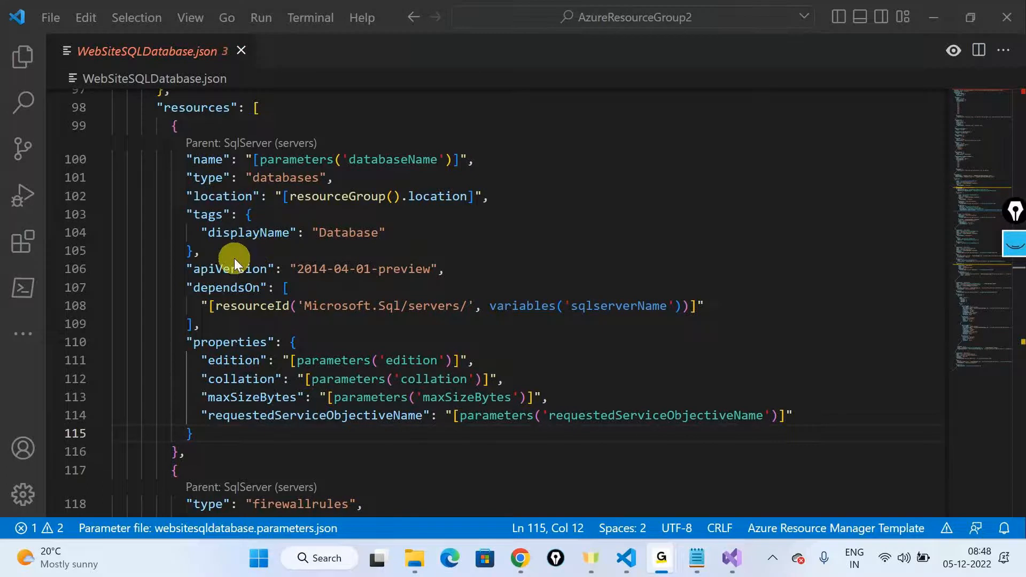
pyautogui.click(614, 572)
pyautogui.scroll(5, 449, 257)
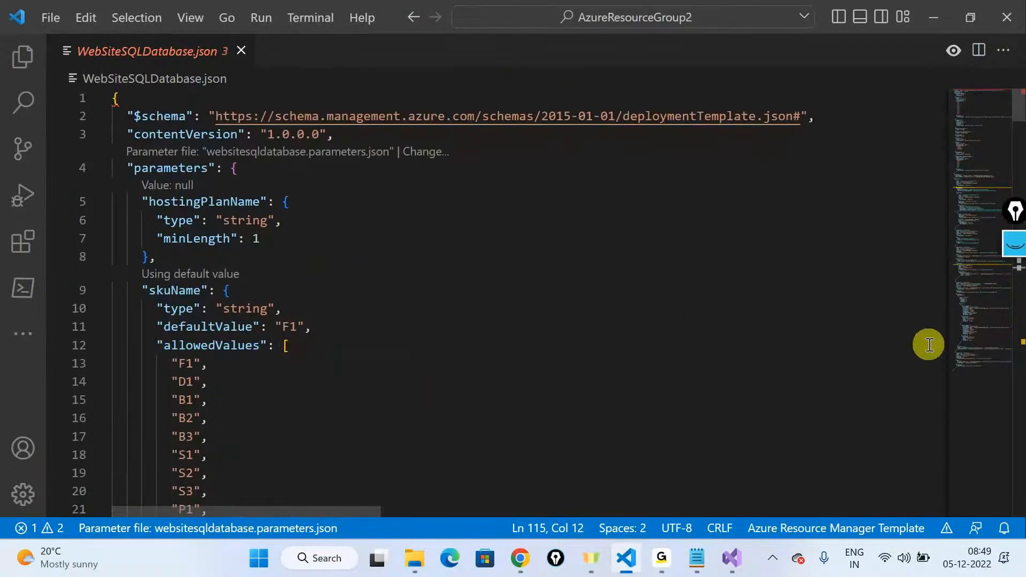
pyautogui.moveTo(113, 99); pyautogui.dragTo(210, 363)
pyautogui.moveTo(282, 388); pyautogui.dragTo(475, 572)
pyautogui.click(280, 349)
pyautogui.scroll(7, 281, 350)
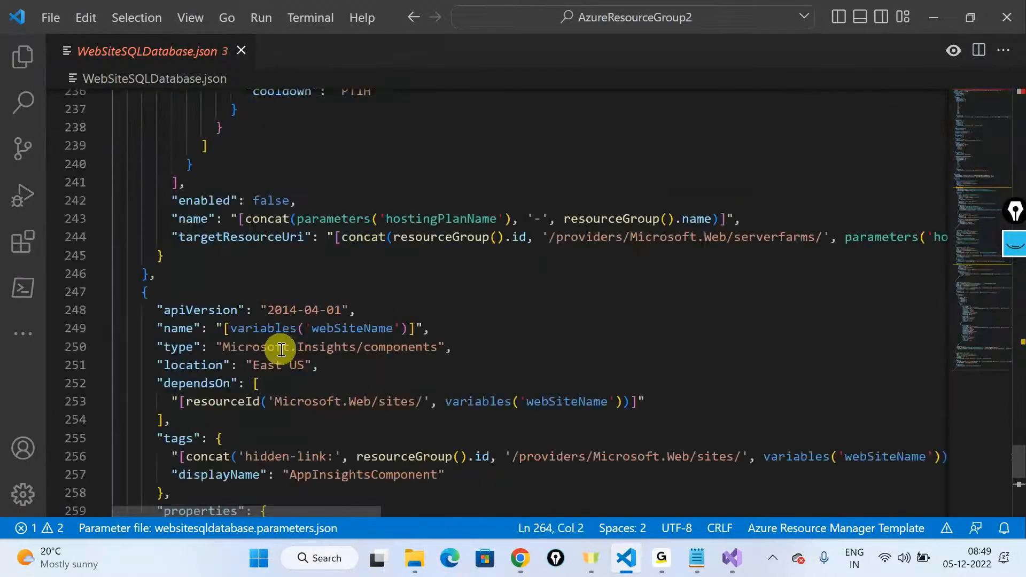
pyautogui.scroll(5, 282, 349)
pyautogui.click(281, 350)
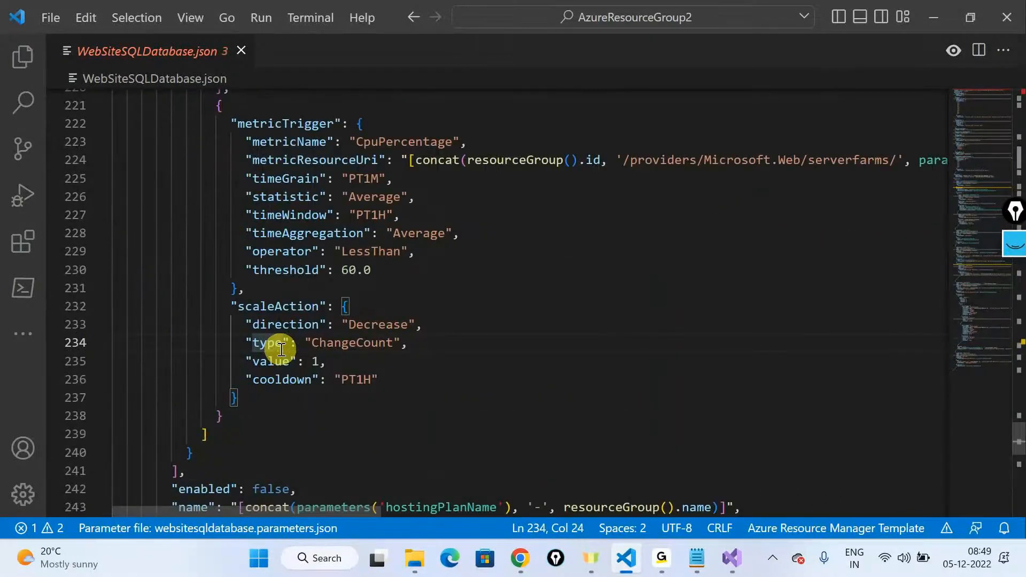
pyautogui.scroll(7, 281, 349)
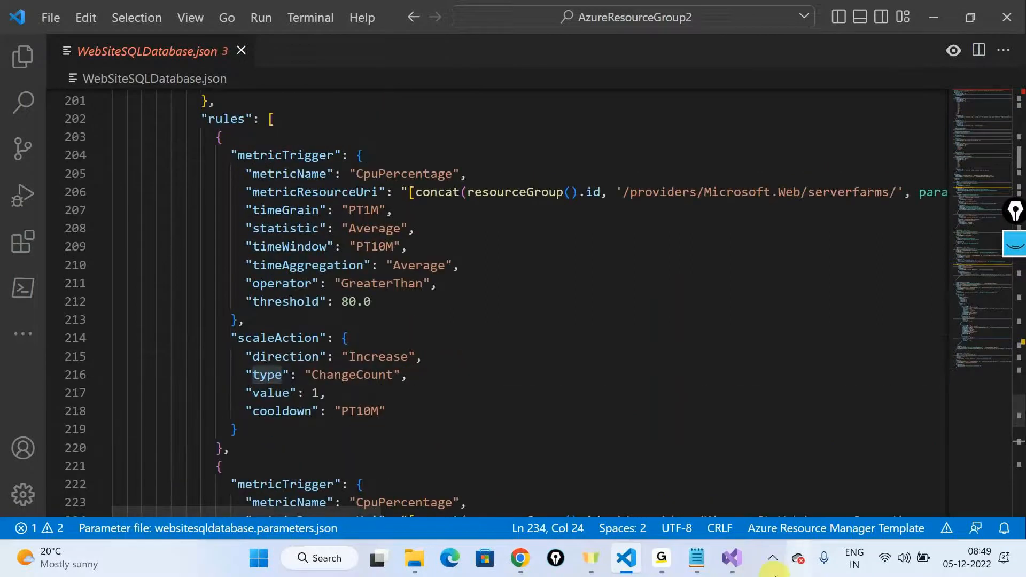
# Step: Switch to Visual Studio, expand the template's resources in the JSON outline, and start adding a new resource from SqlServer
pyautogui.click(741, 571)
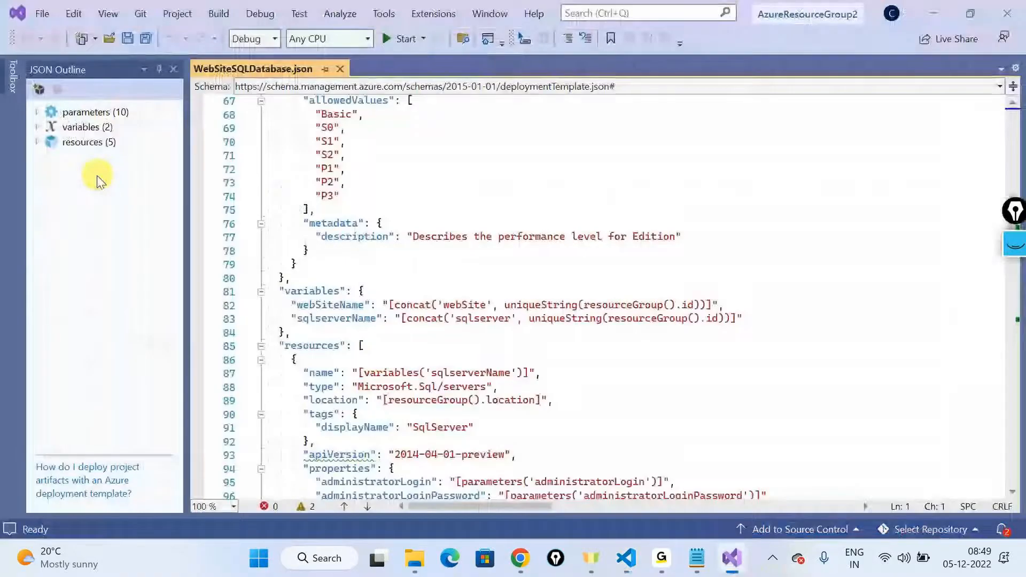
pyautogui.click(46, 144)
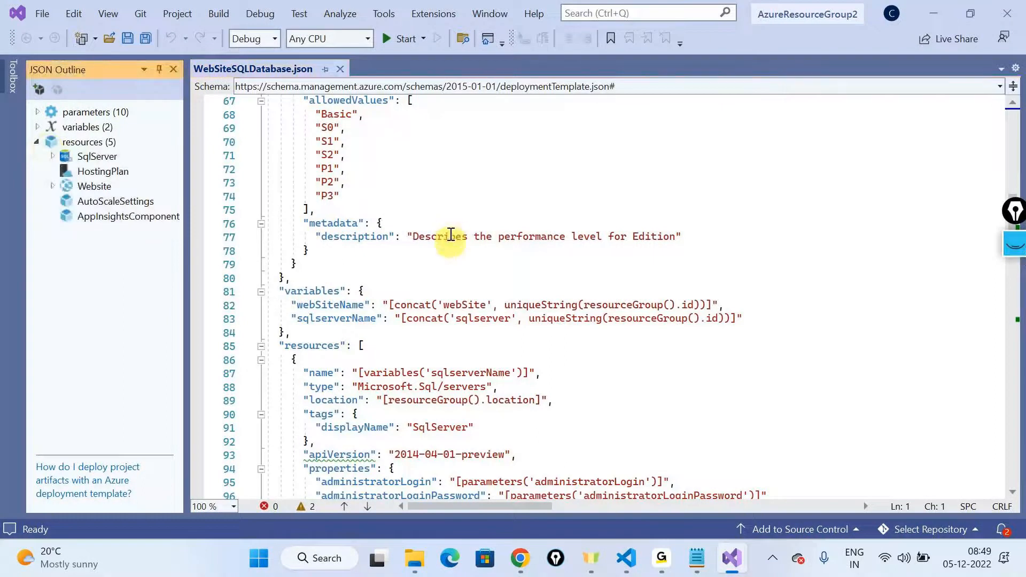
pyautogui.rightClick(101, 163)
pyautogui.click(169, 173)
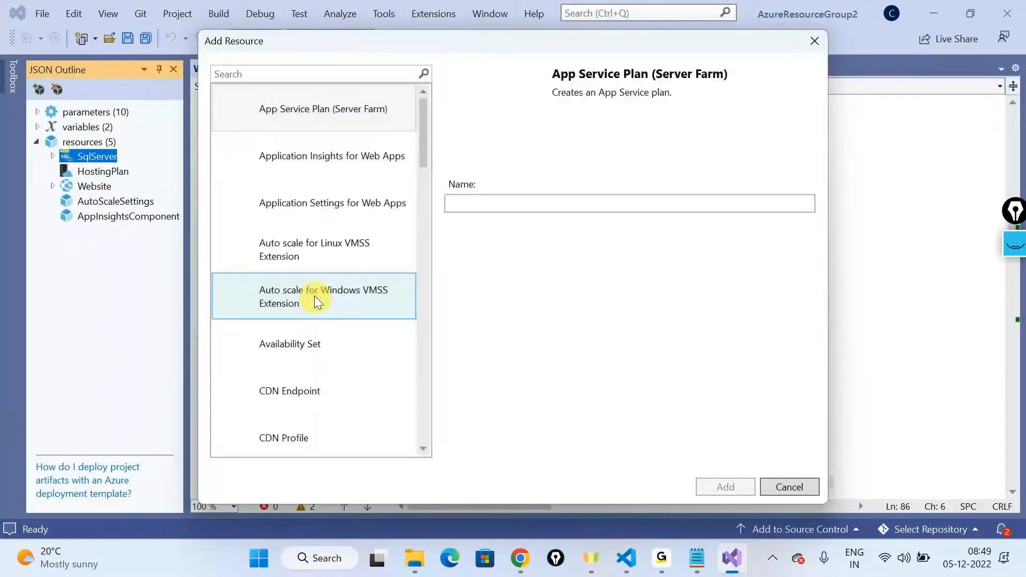
# Step: Add a SQL Database resource named demodb on the SqlServer server
pyautogui.scroll(-7, 337, 262)
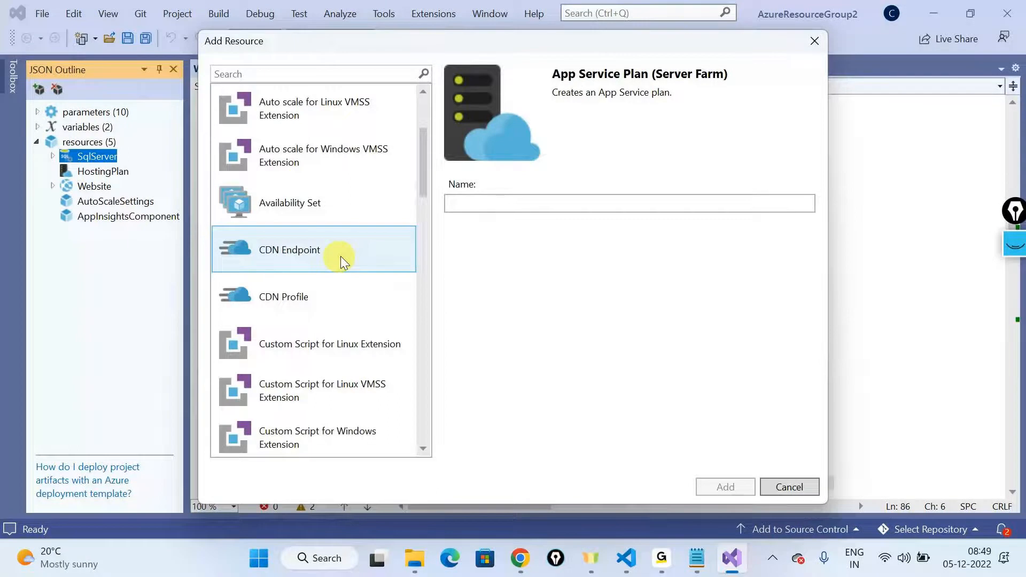
pyautogui.click(318, 220)
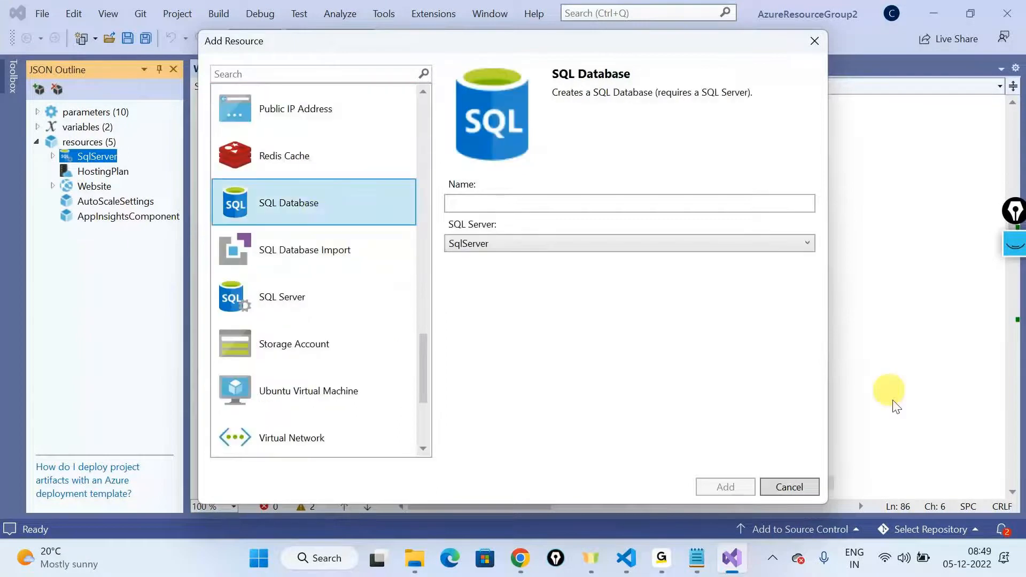
pyautogui.click(553, 203)
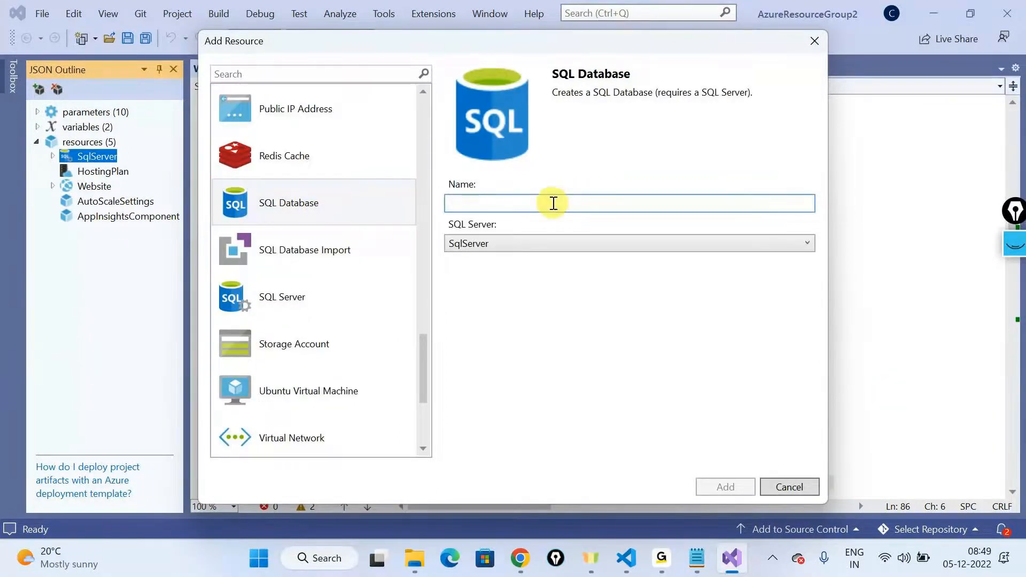
pyautogui.write('demod')
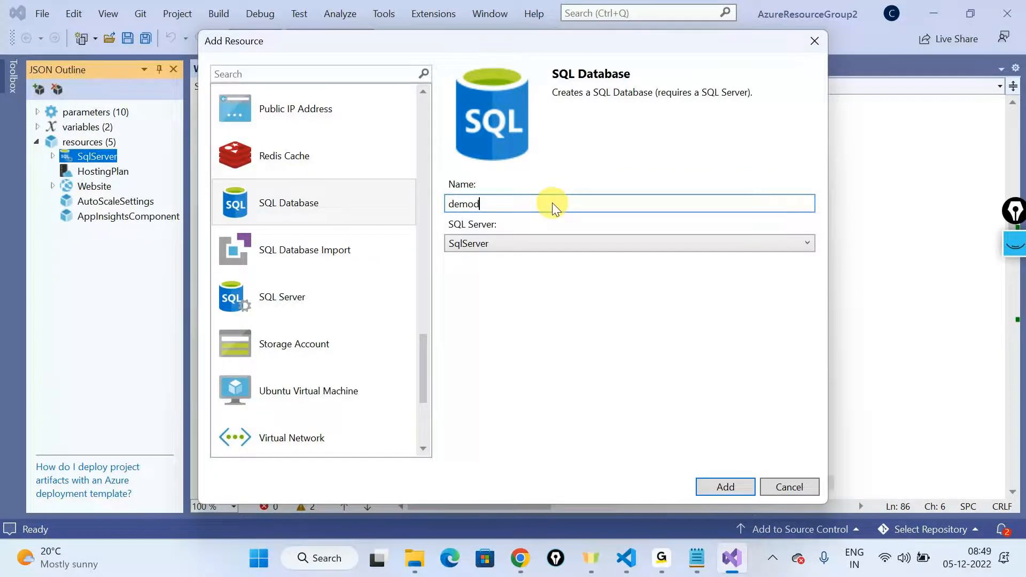
pyautogui.write('b')
pyautogui.click(715, 485)
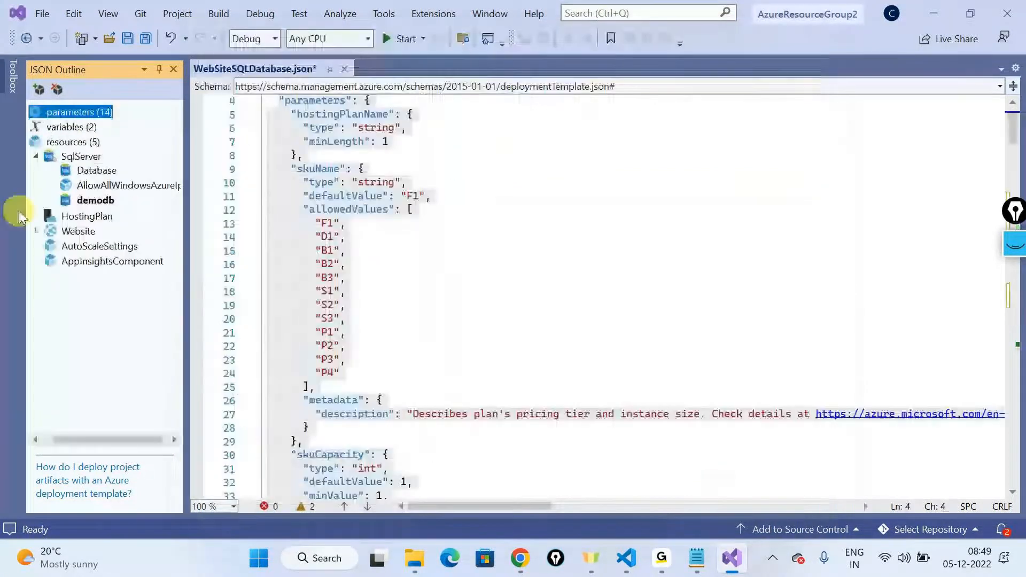
# Step: Examine the demodb resource's JSON block, then switch to Visual Studio Code and highlight the databases resource nested under SqlServer
pyautogui.click(91, 201)
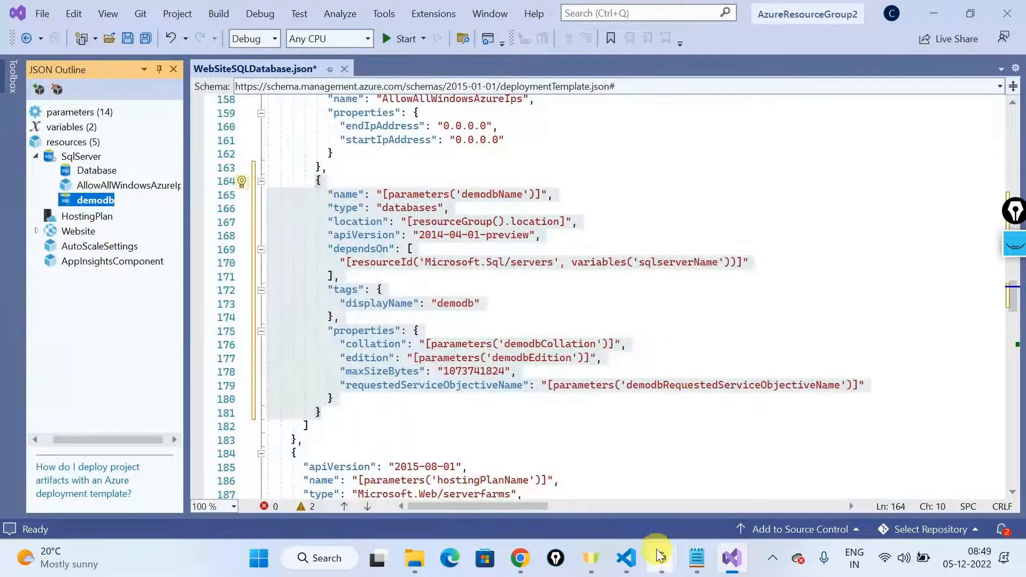
pyautogui.click(626, 558)
pyautogui.scroll(10, 362, 297)
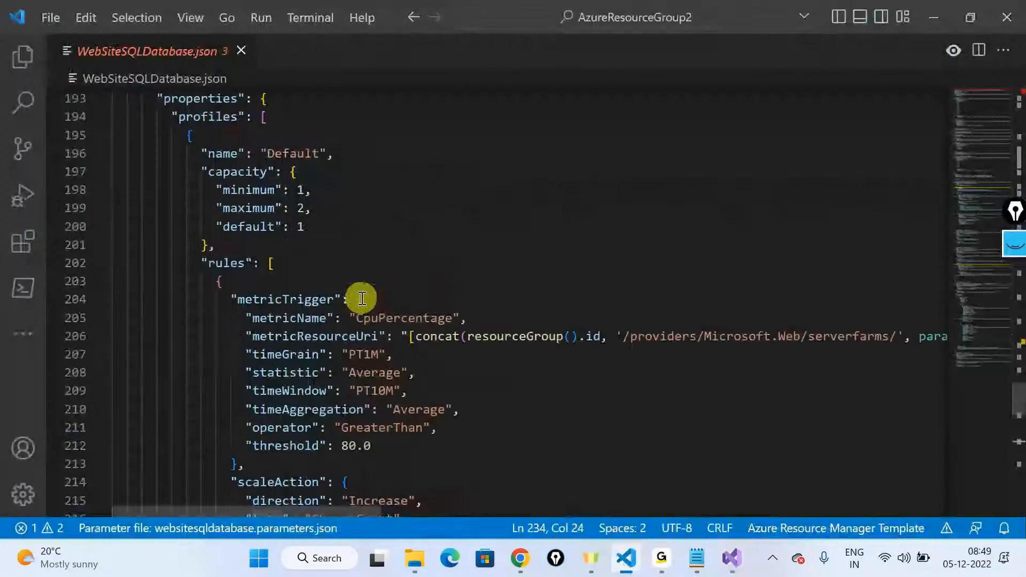
pyautogui.scroll(10, 362, 298)
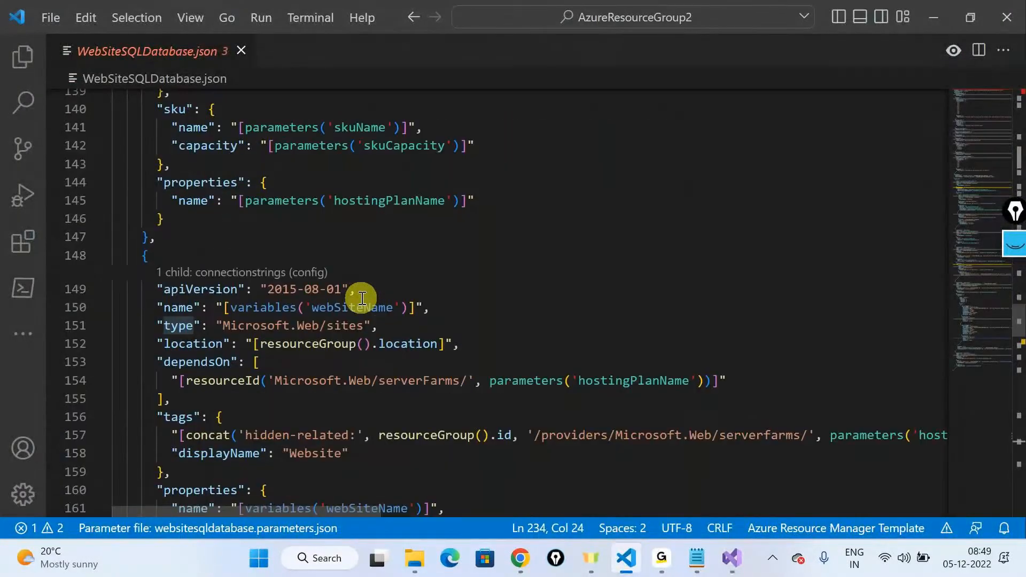
pyautogui.scroll(16, 362, 298)
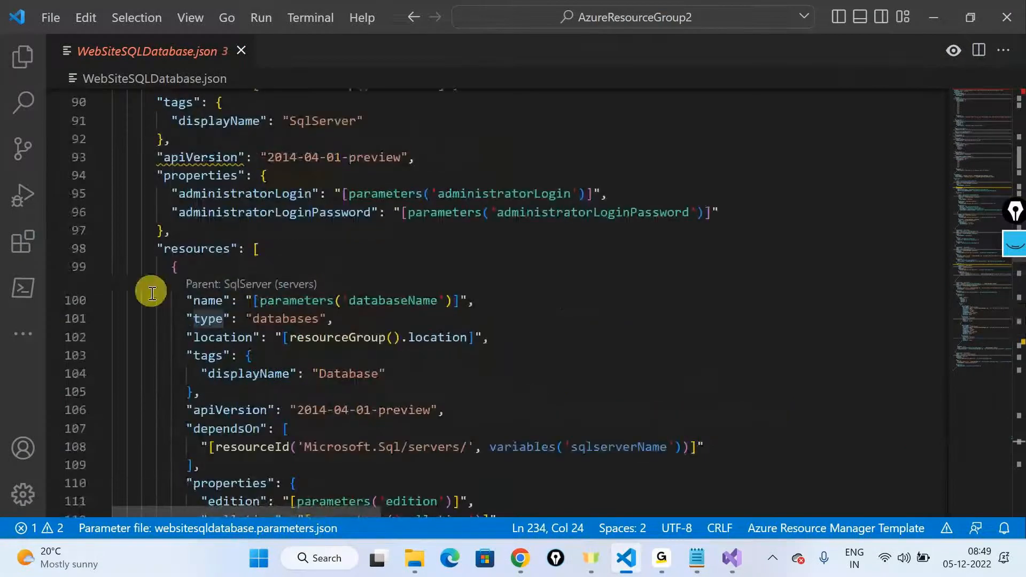
pyautogui.moveTo(152, 293); pyautogui.dragTo(291, 482)
# Step: Switch to Visual Studio, browse the resource types offered for SqlServer, and close the Add Resource dialog without adding anything
pyautogui.hotkey('alt', 'Tab')
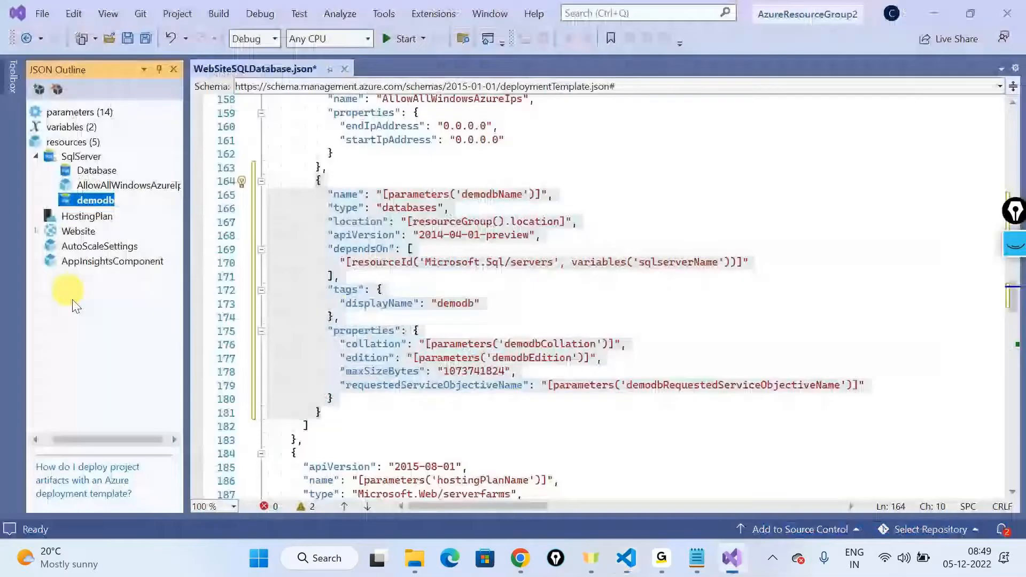
pyautogui.rightClick(89, 160)
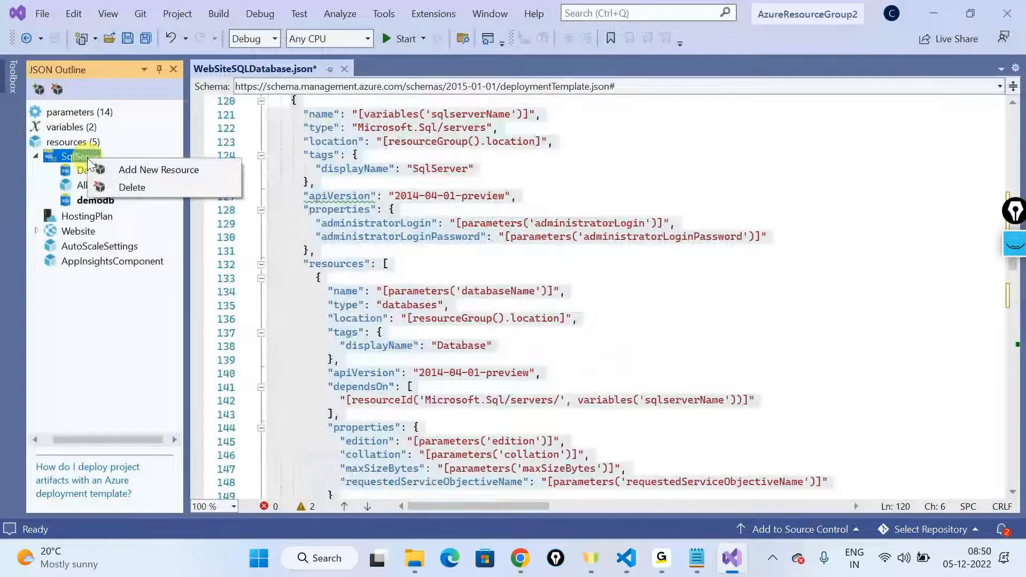
pyautogui.click(159, 169)
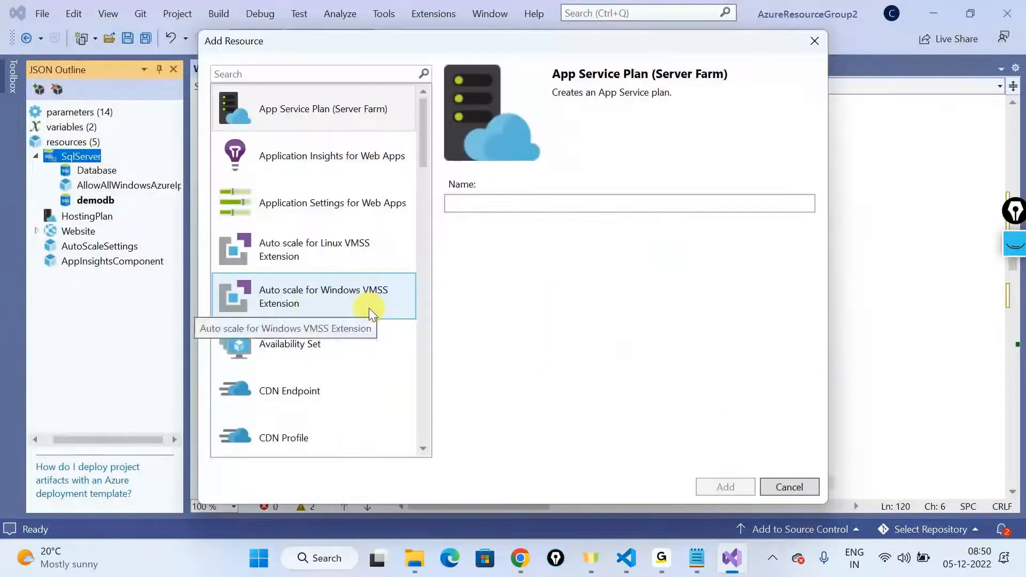
pyautogui.scroll(-2, 369, 307)
pyautogui.scroll(-10, 362, 310)
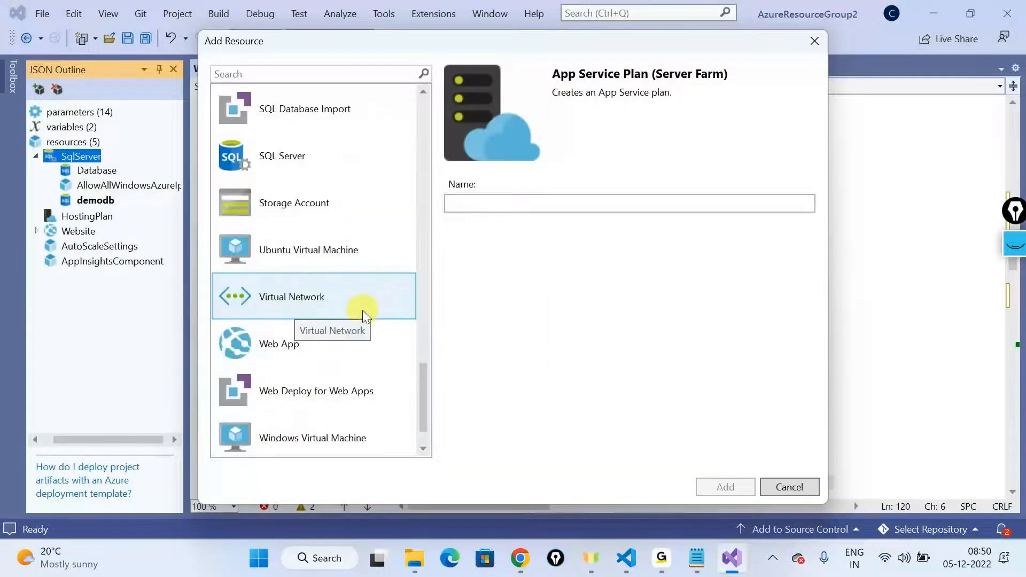
pyautogui.scroll(-1, 340, 308)
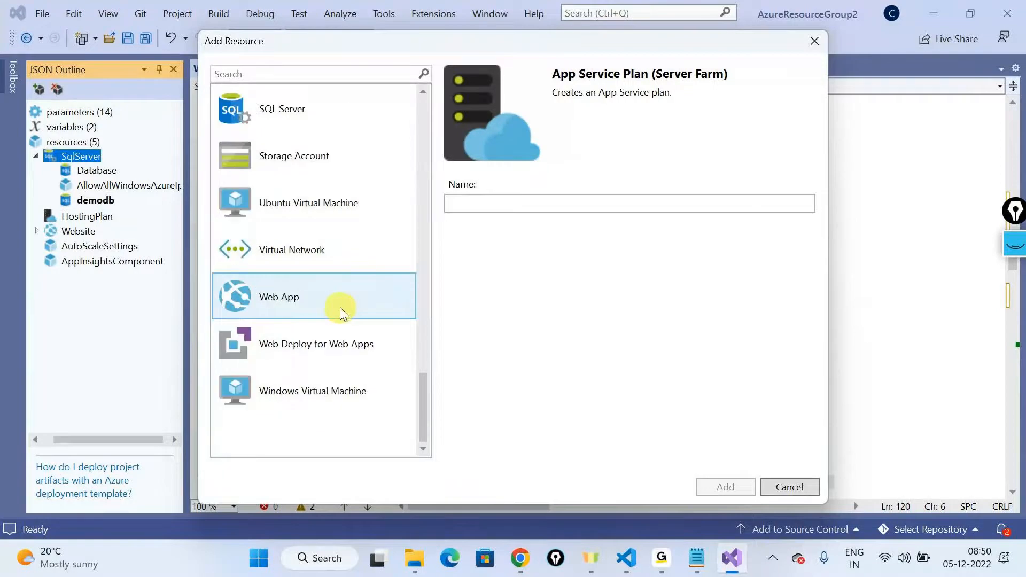
pyautogui.scroll(13, 363, 210)
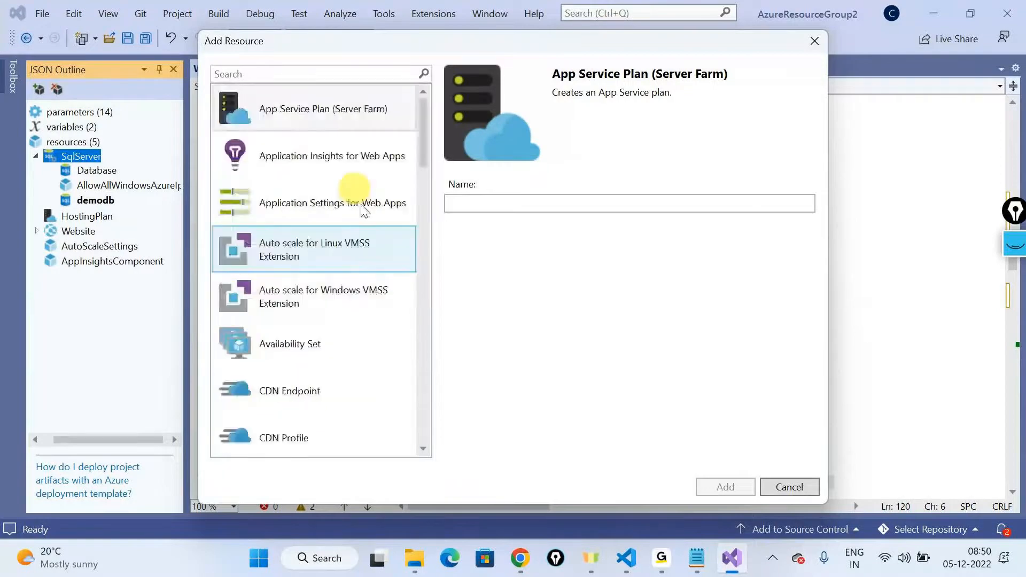
pyautogui.click(814, 41)
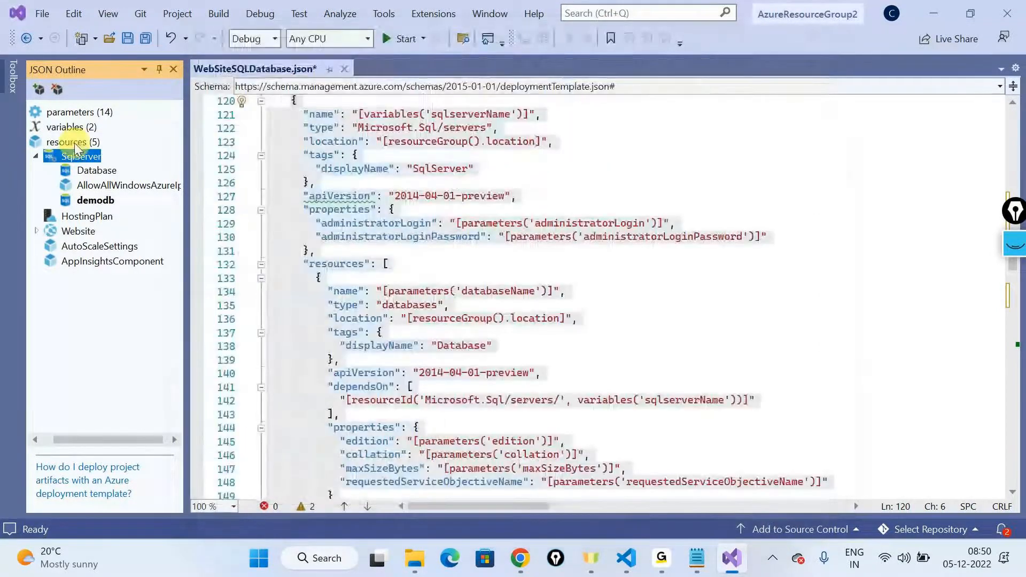
# Step: Start adding a resource at the template's resources level and review the Windows Virtual Machine's storage account and virtual network options
pyautogui.click(67, 142)
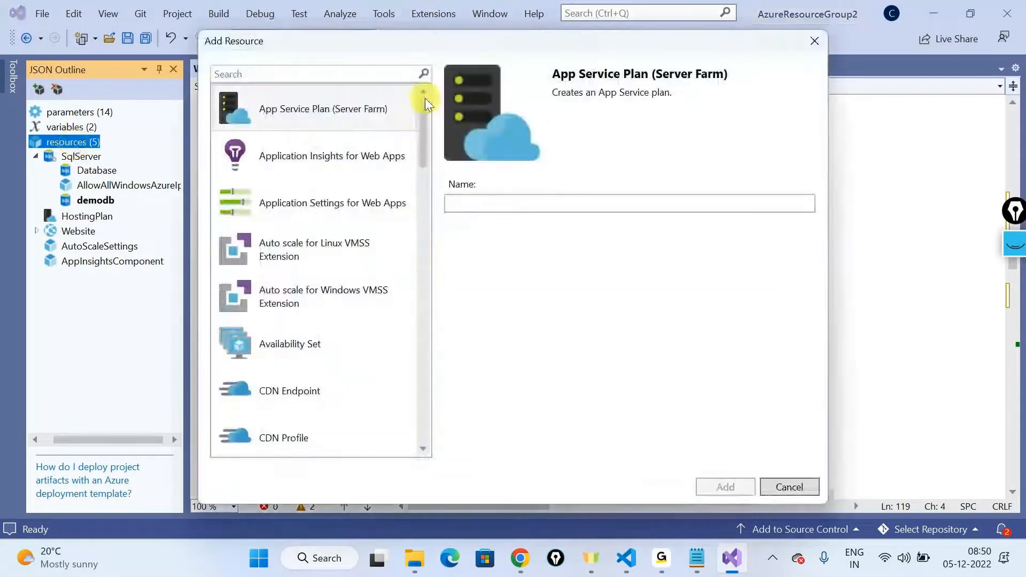
pyautogui.moveTo(422, 112); pyautogui.dragTo(383, 430)
pyautogui.click(401, 409)
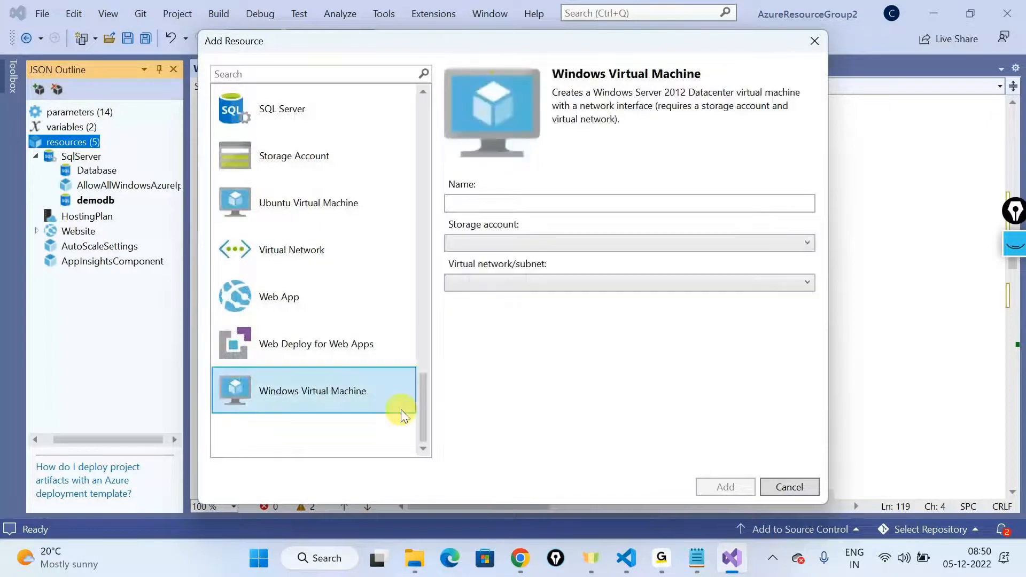
pyautogui.click(502, 246)
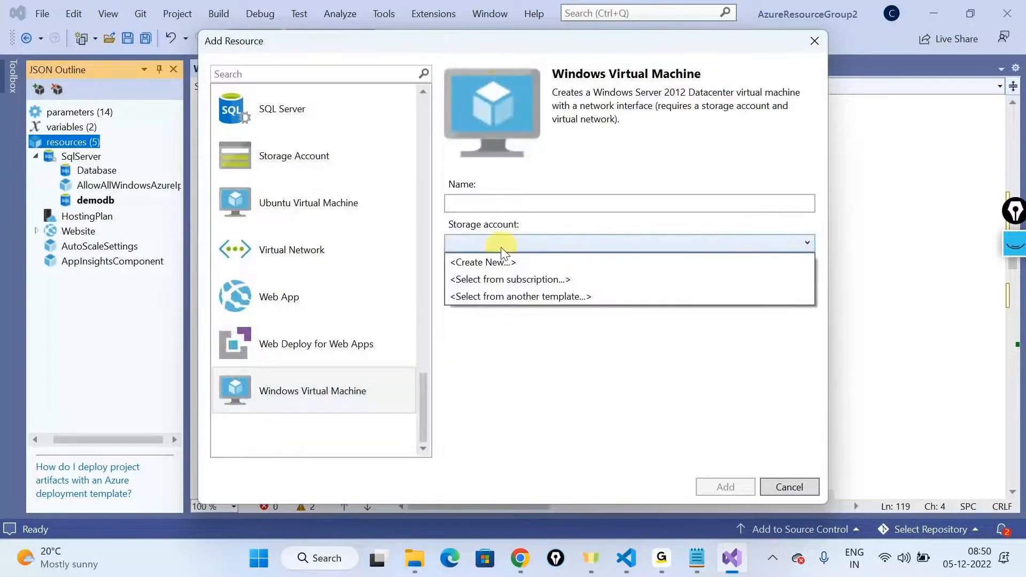
pyautogui.click(504, 261)
pyautogui.click(501, 282)
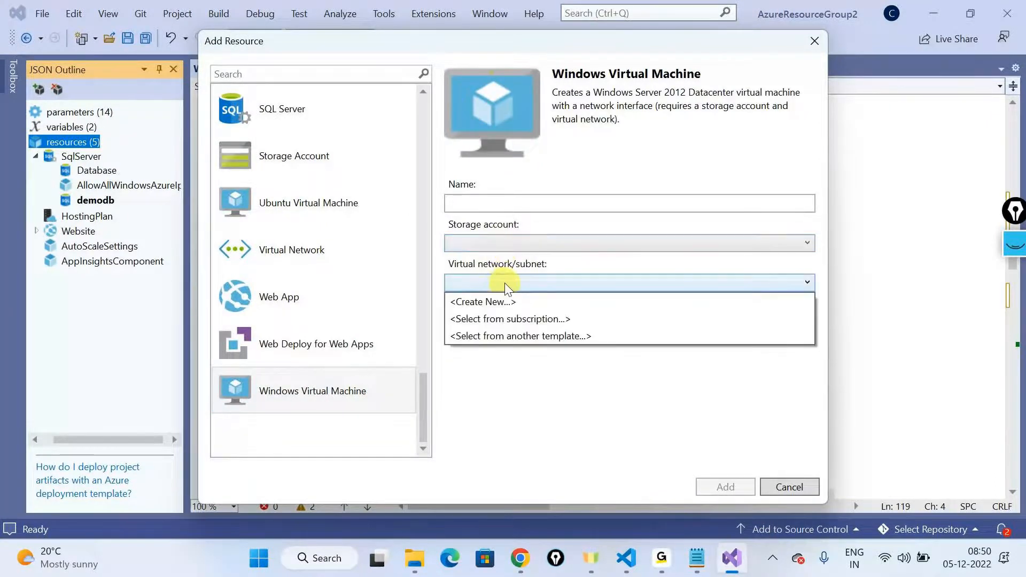
pyautogui.click(284, 272)
# Step: Add a Virtual Network resource named demo to the template
pyautogui.click(291, 250)
pyautogui.click(499, 203)
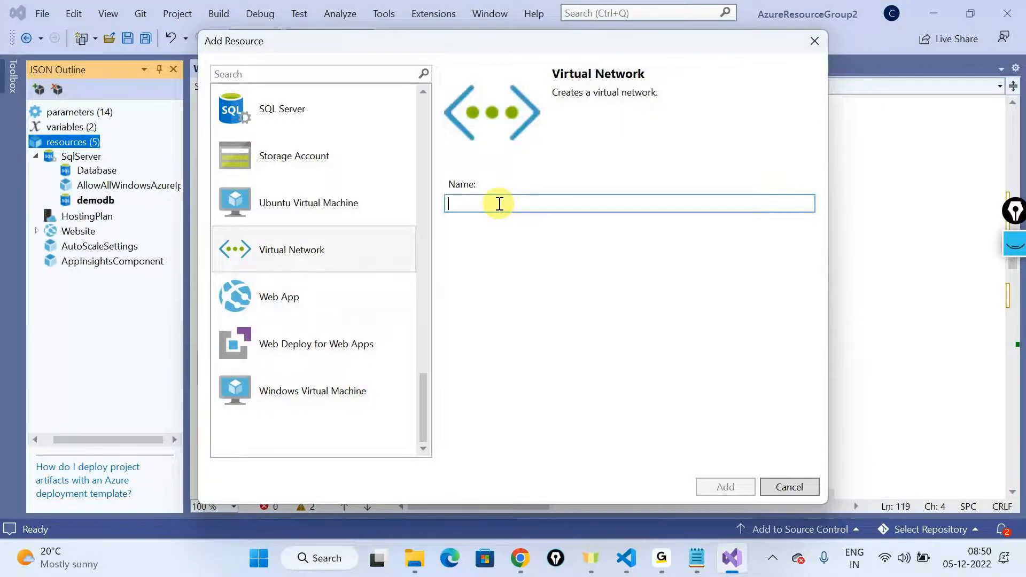
pyautogui.write('demo')
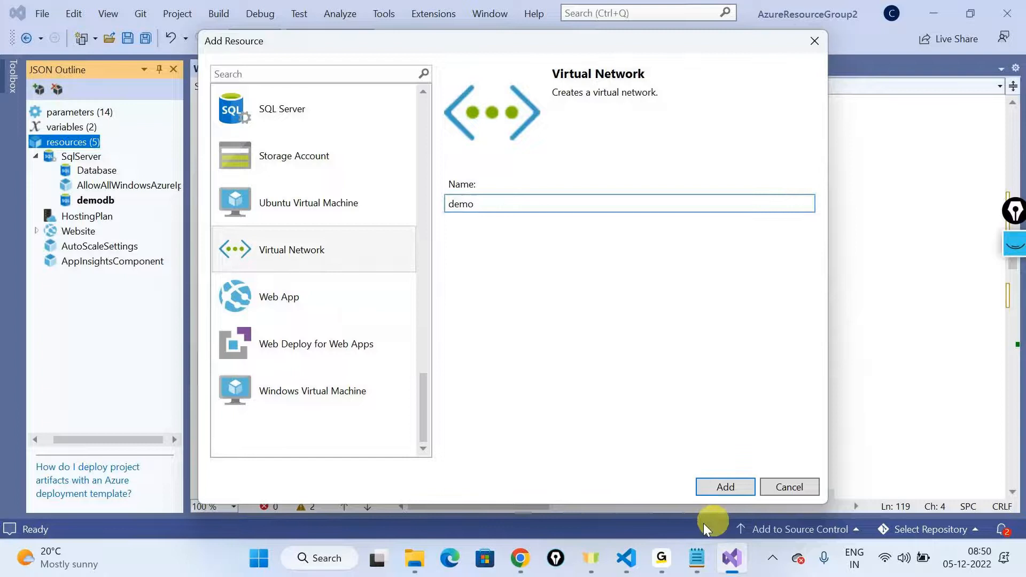
pyautogui.click(734, 492)
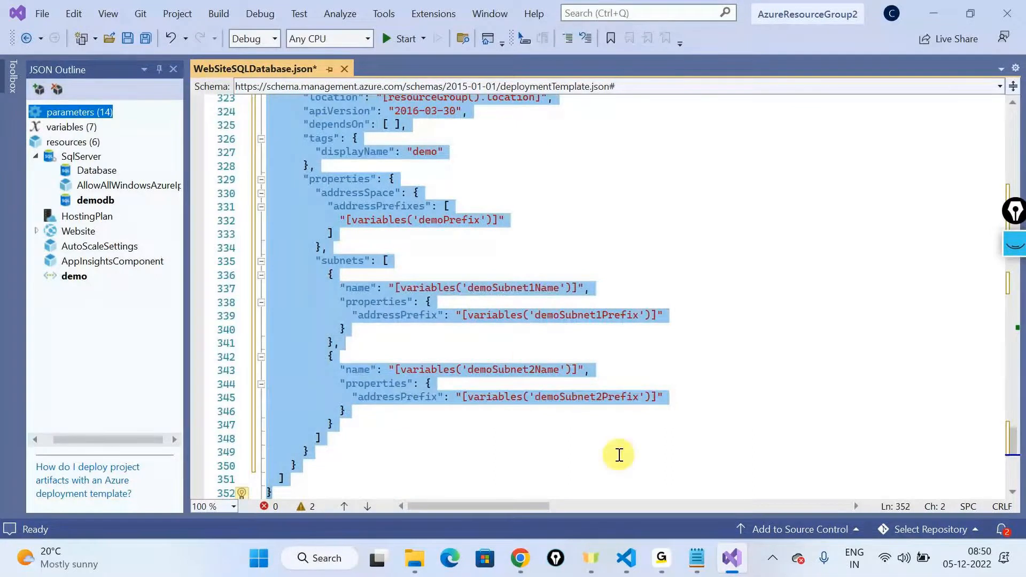
# Step: Switch to Visual Studio Code, replace the template code with the updated version from Visual Studio, and open it in ARM Viewer
pyautogui.click(624, 560)
pyautogui.hotkey('ctrl', 'End')
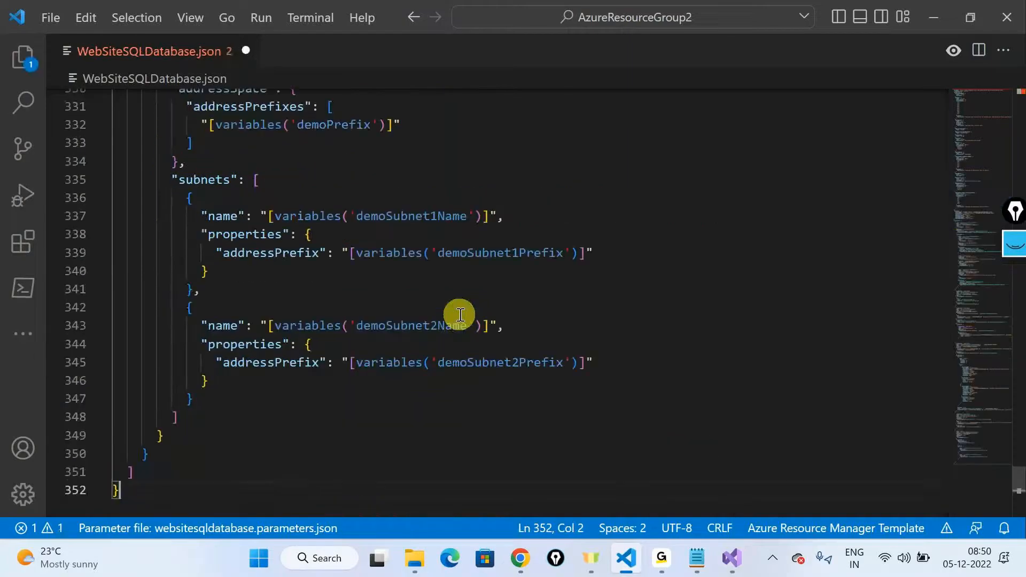
pyautogui.click(955, 51)
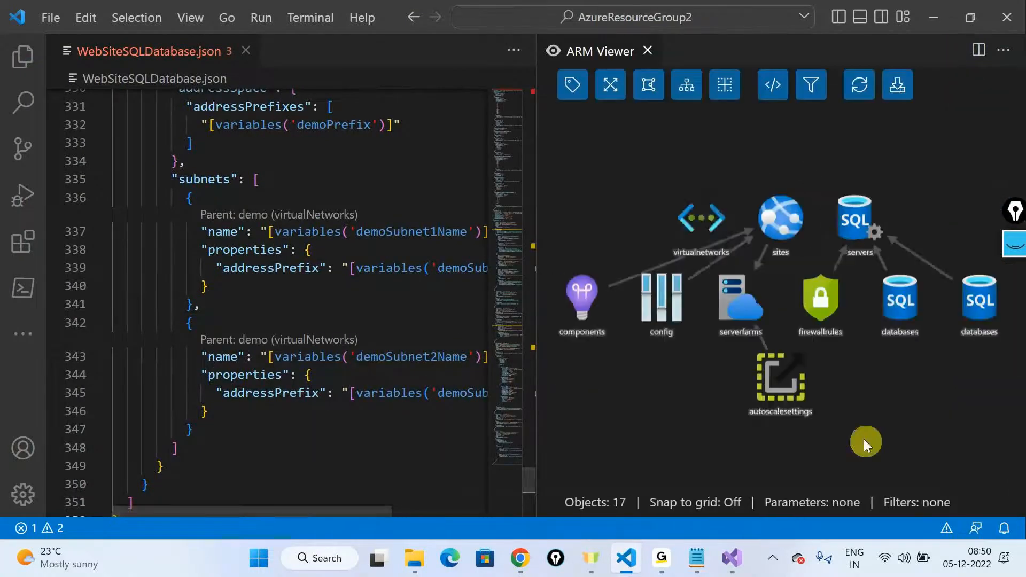
# Step: Inspect the resource details of the virtual network and the rightmost database in the ARM Viewer diagram
pyautogui.click(694, 223)
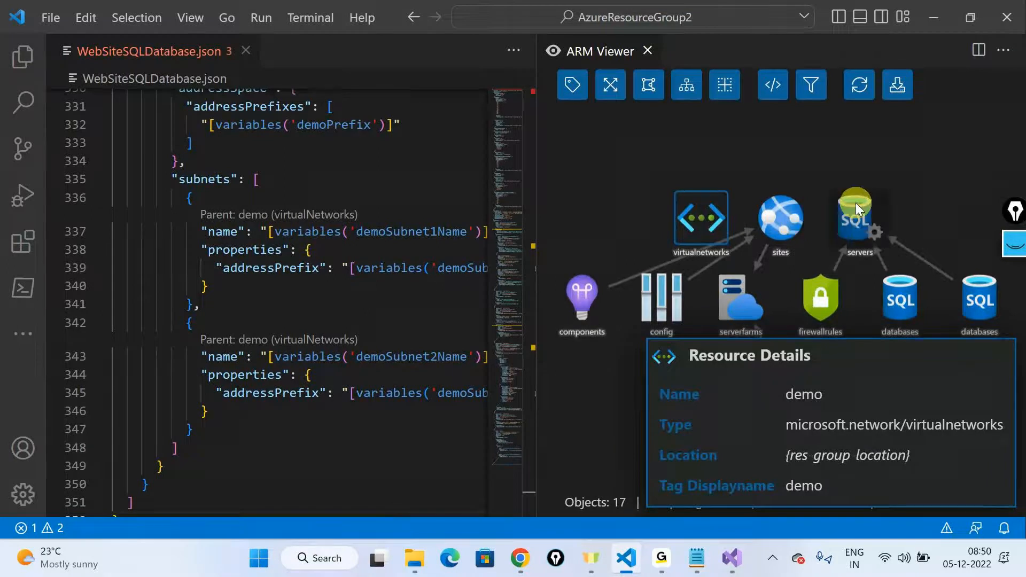
pyautogui.click(975, 317)
pyautogui.click(626, 419)
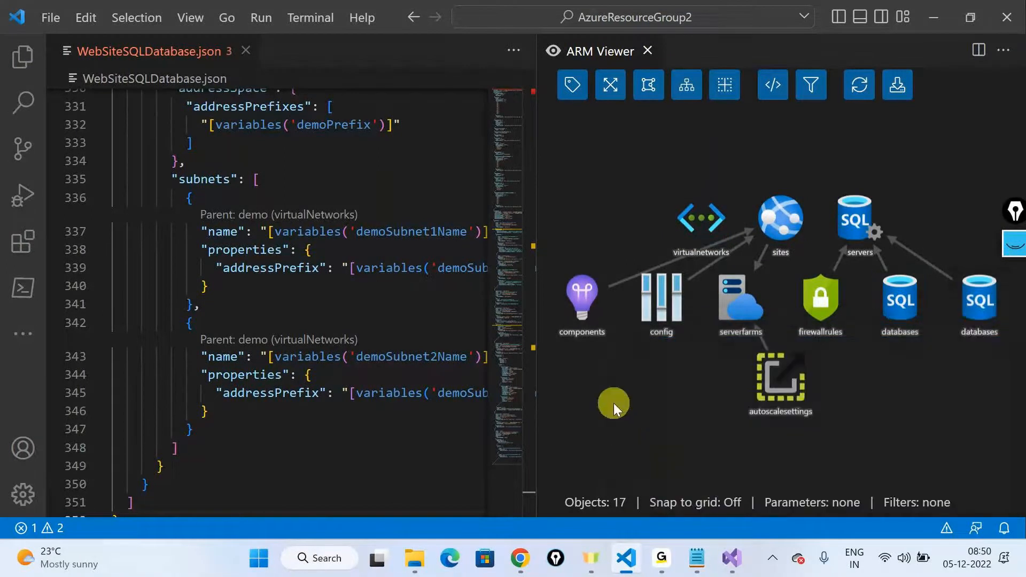
# Step: Switch to Visual Studio, decline reloading the externally changed template, and browse the resource types offered for HostingPlan without adding one
pyautogui.hotkey('alt', 'Tab')
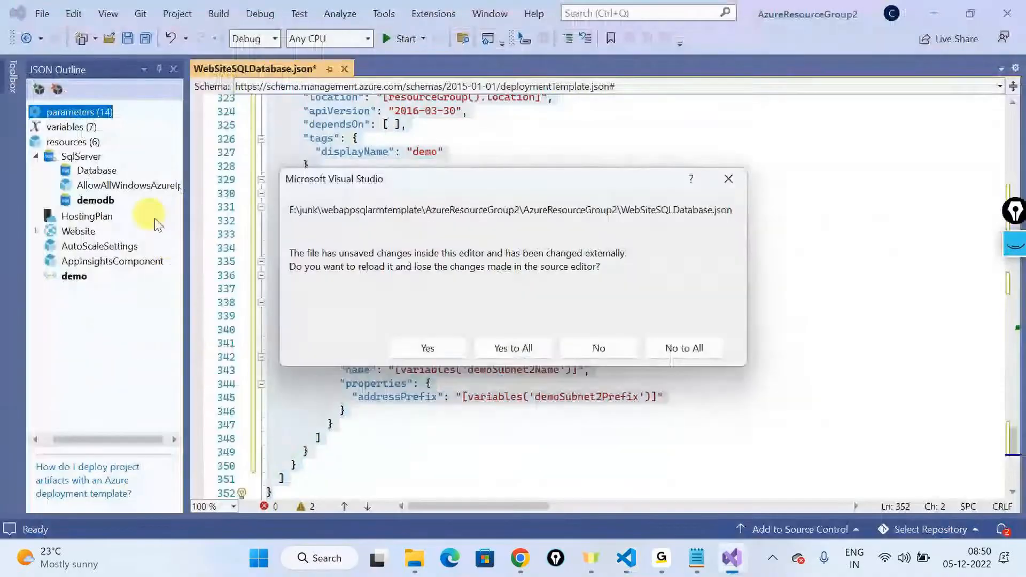
pyautogui.click(598, 348)
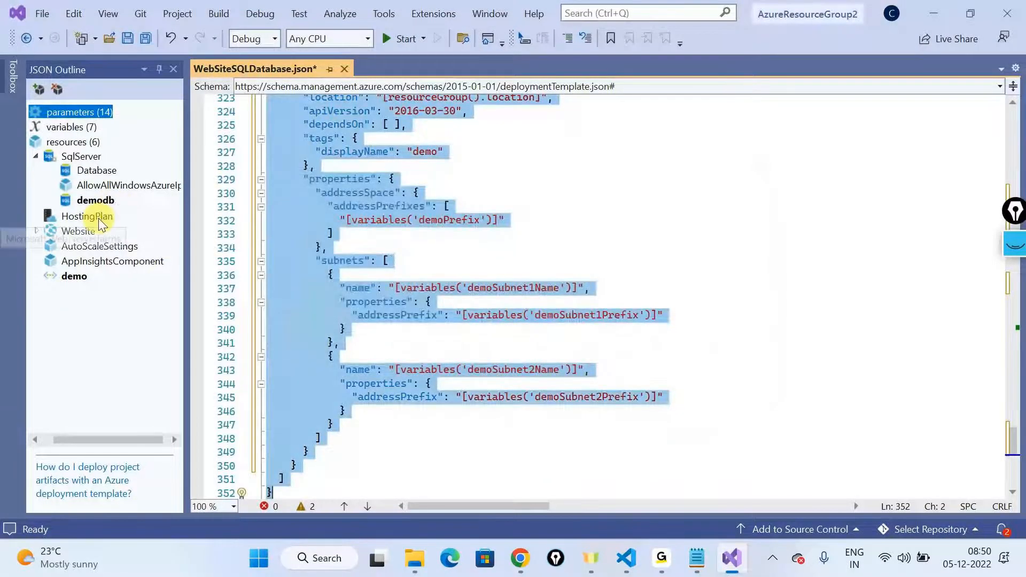
pyautogui.rightClick(100, 220)
pyautogui.click(161, 227)
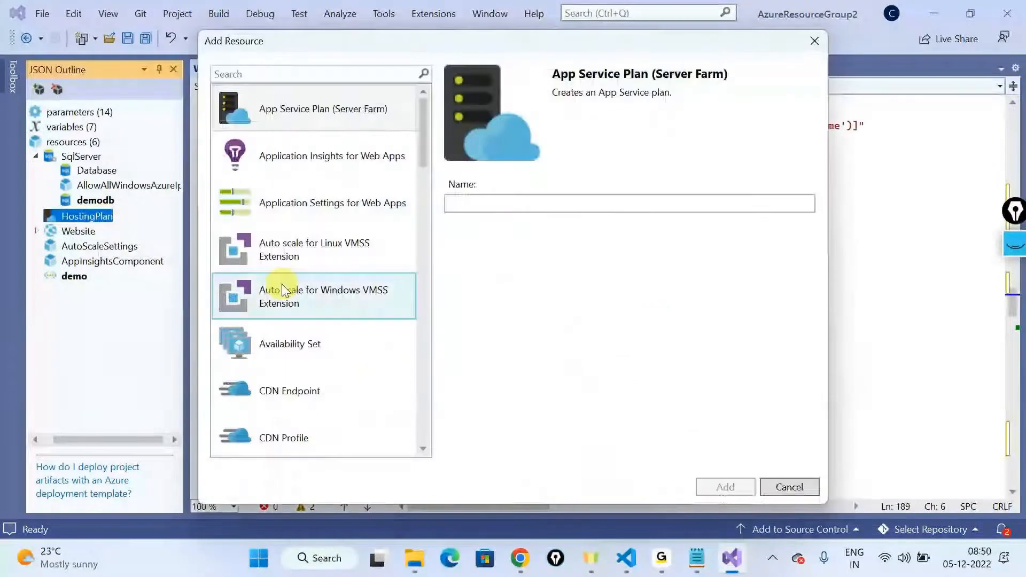
pyautogui.scroll(-15, 282, 291)
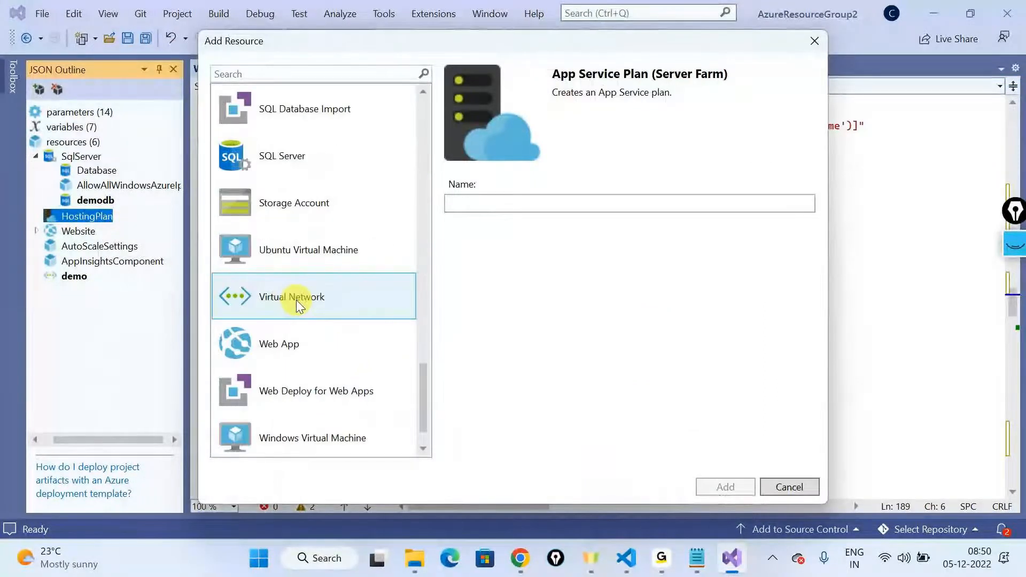
pyautogui.scroll(-1, 296, 299)
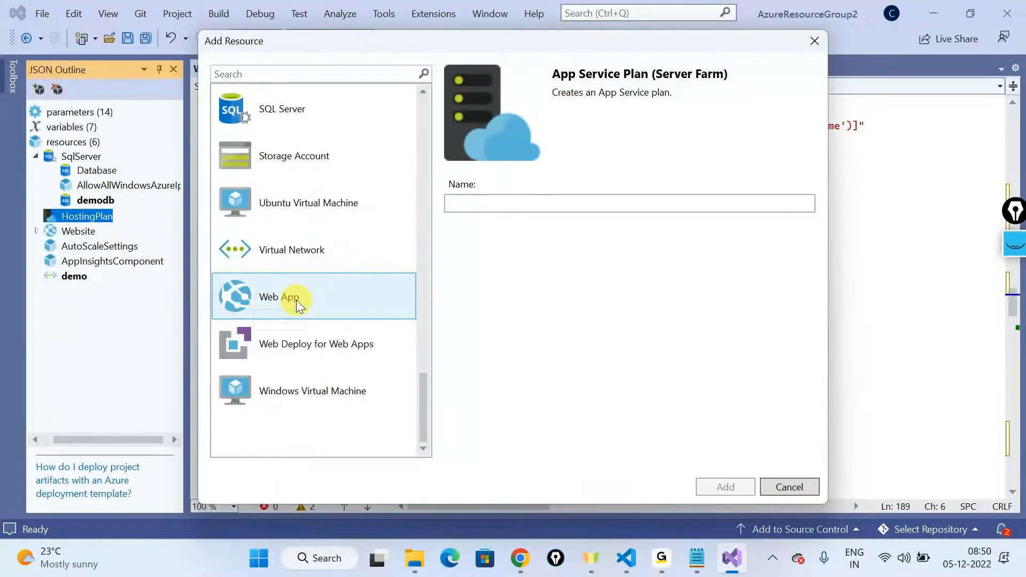
pyautogui.click(794, 489)
# Step: Return to Visual Studio Code and close the ARM Viewer diagram, leaving only the template code open
pyautogui.hotkey('alt', 'Tab')
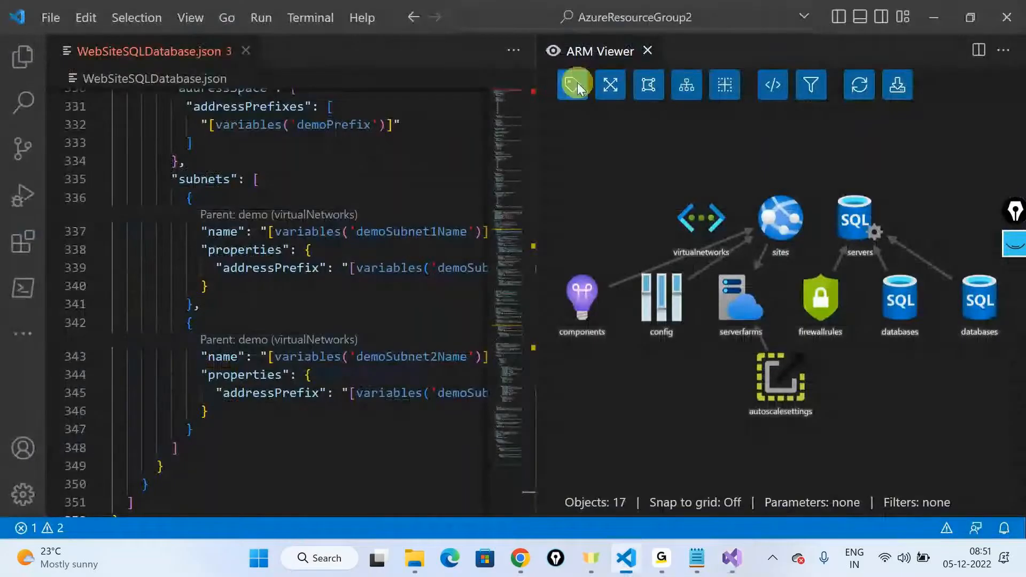
pyautogui.click(647, 50)
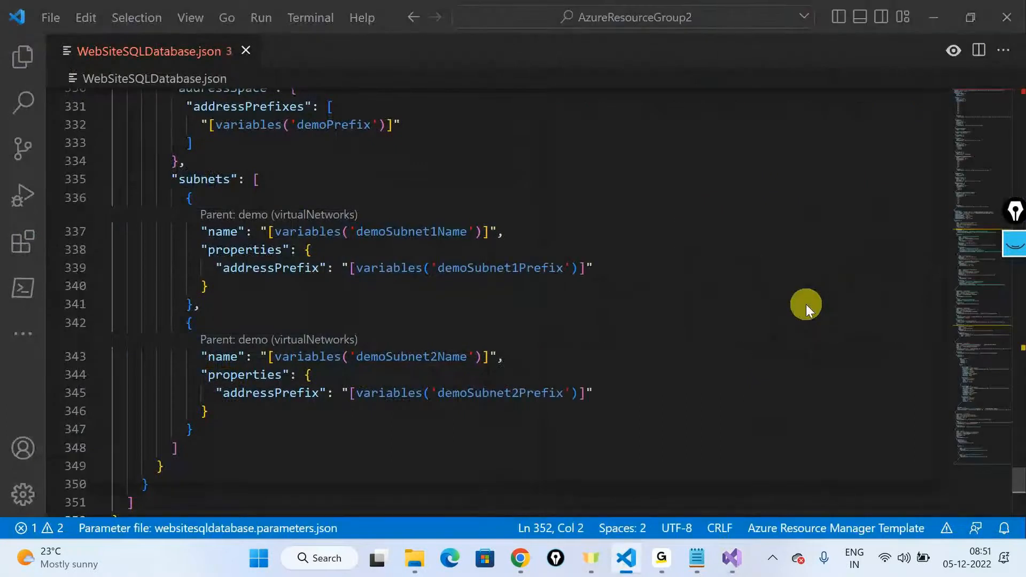
pyautogui.hotkey('alt', 'Tab')
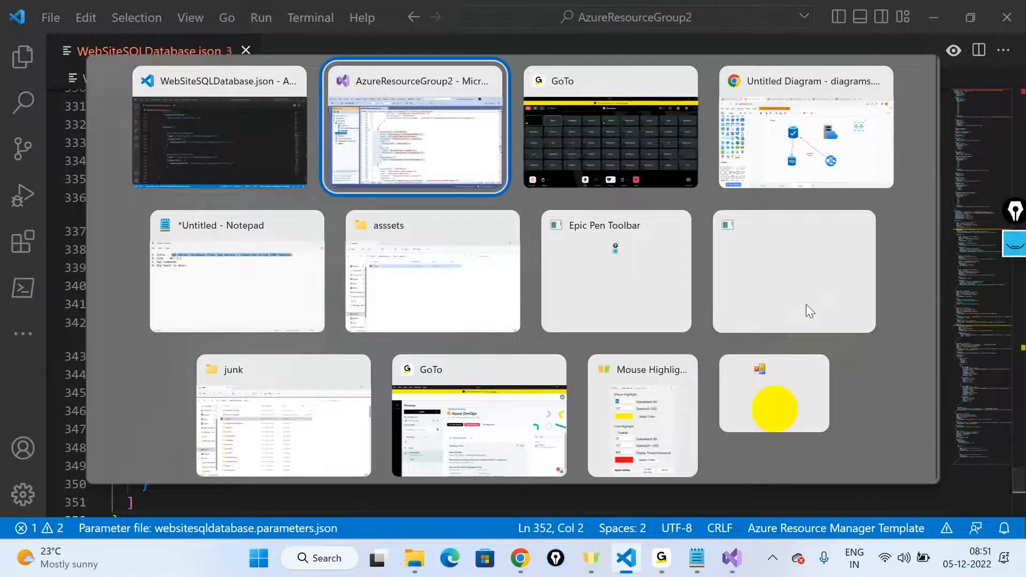
pyautogui.hotkey('alt', 'Tab')
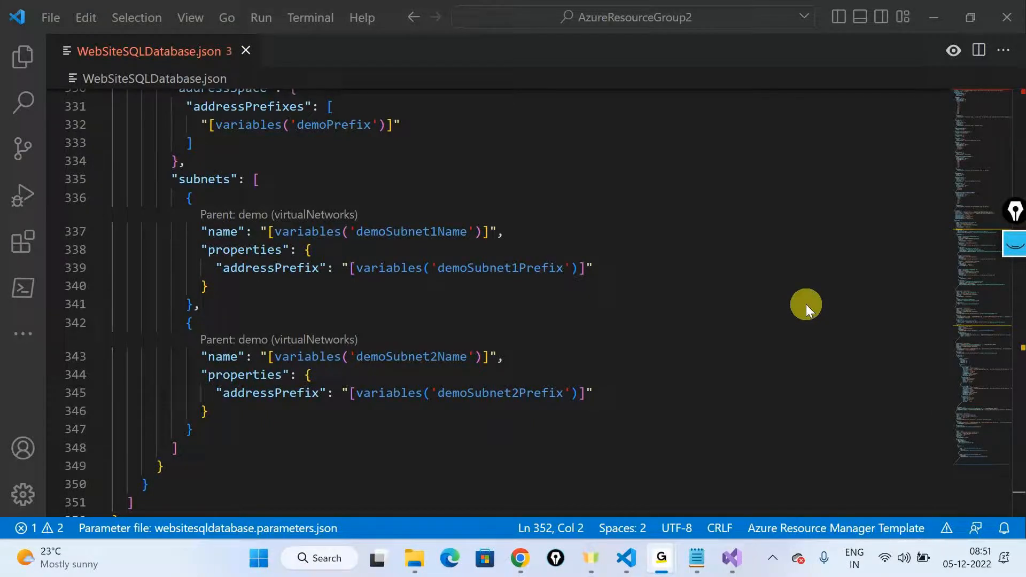
pyautogui.click(923, 11)
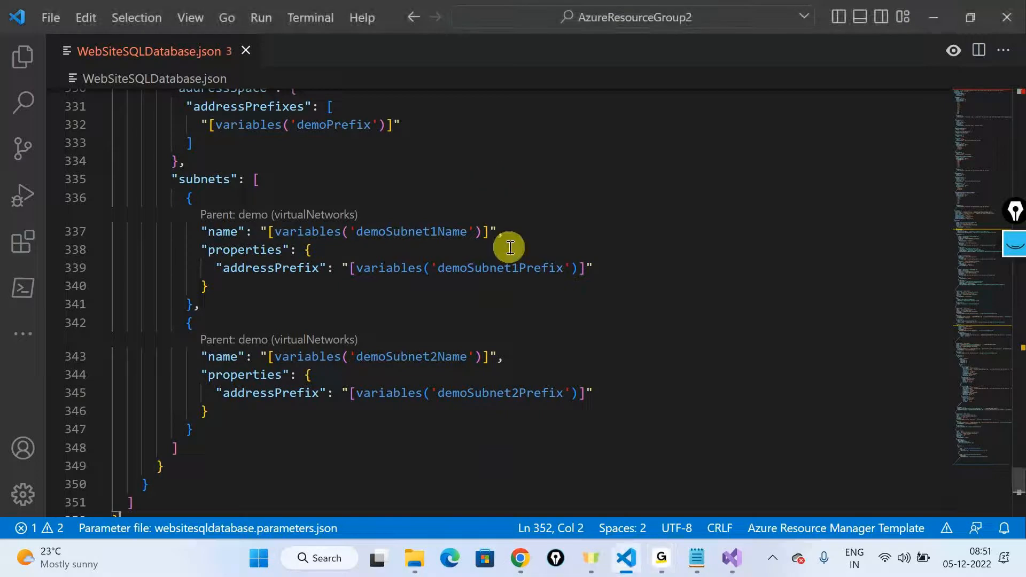
# Step: Examine the demo virtual network's JSON block from its name to its subnets, then switch to Visual Studio
pyautogui.scroll(4, 510, 247)
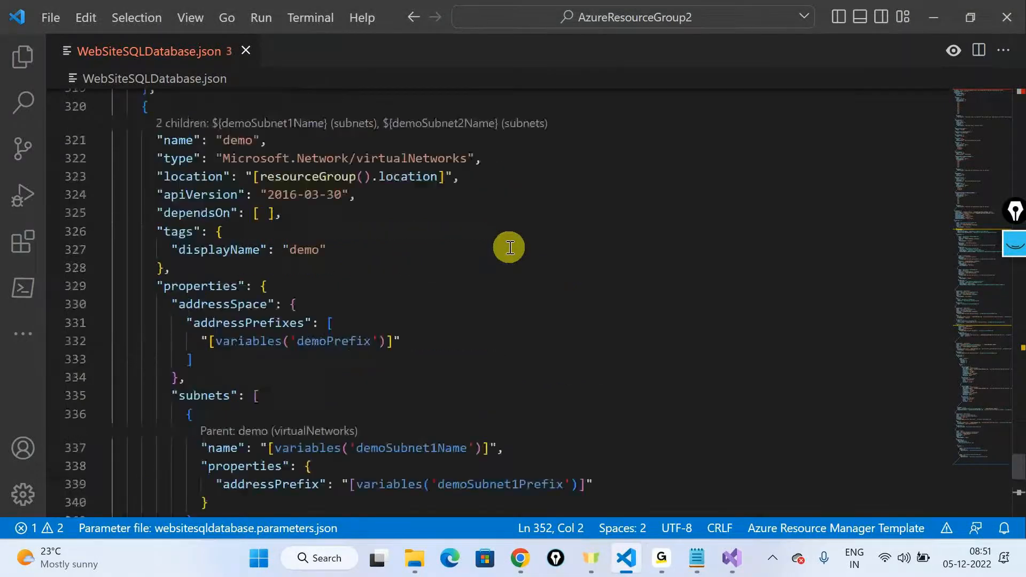
pyautogui.click(508, 248)
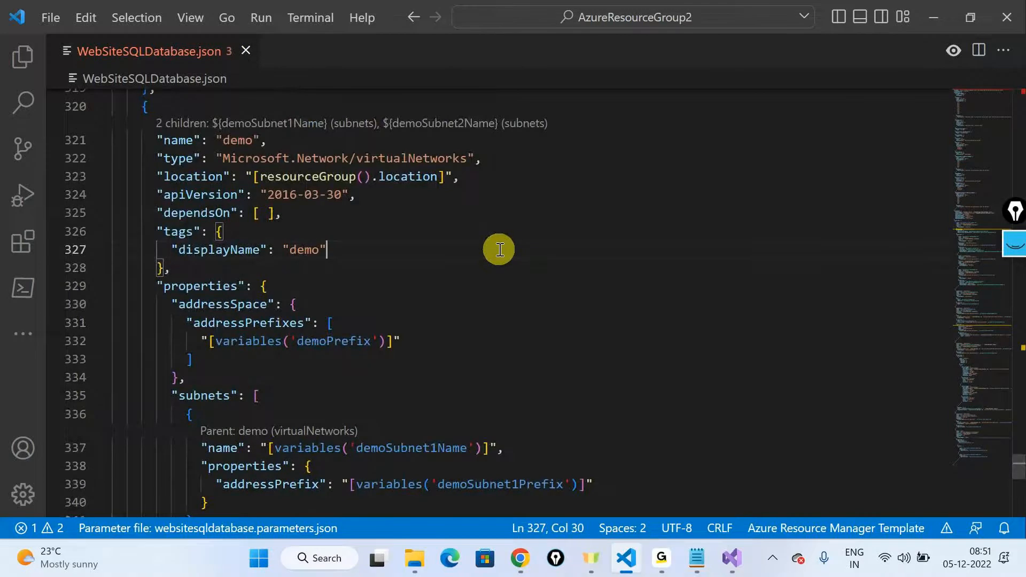
pyautogui.click(722, 568)
pyautogui.click(723, 567)
pyautogui.click(735, 558)
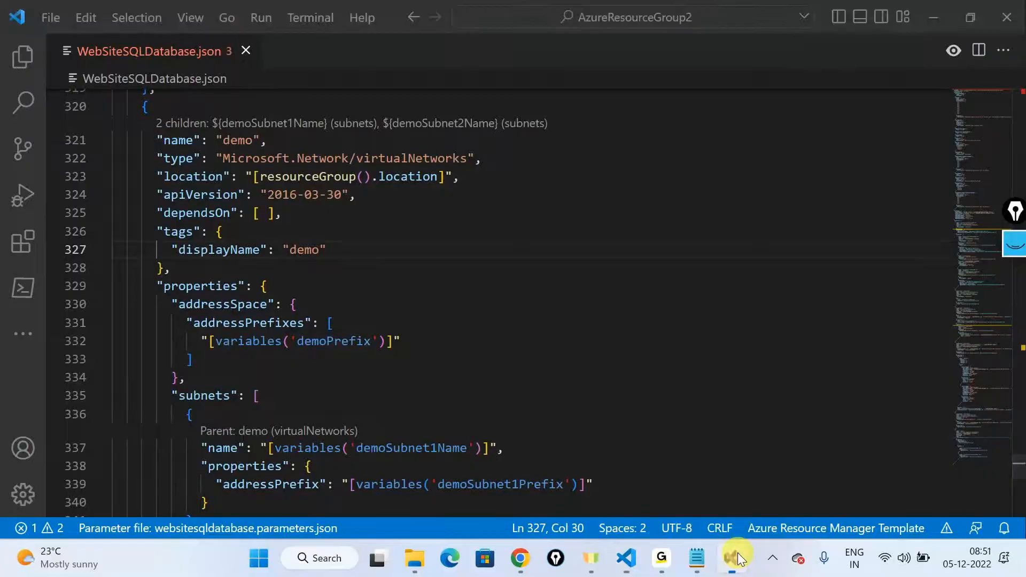
# Step: Examine the parameter definitions of WebSiteSQLDatabase.json in Visual Studio, from the demodb entries back to the beginning of the file
pyautogui.scroll(20, 581, 323)
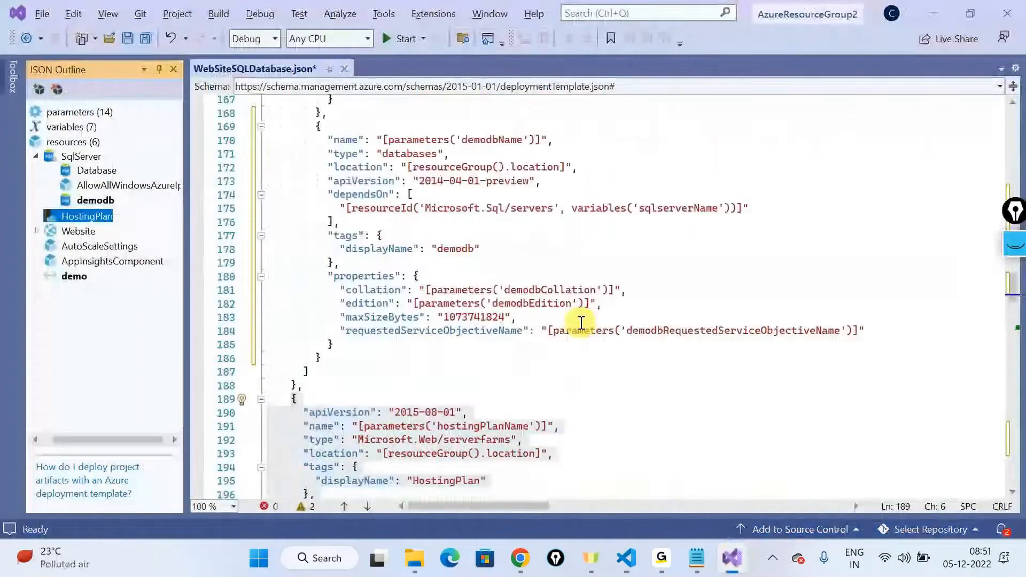
pyautogui.scroll(5, 582, 323)
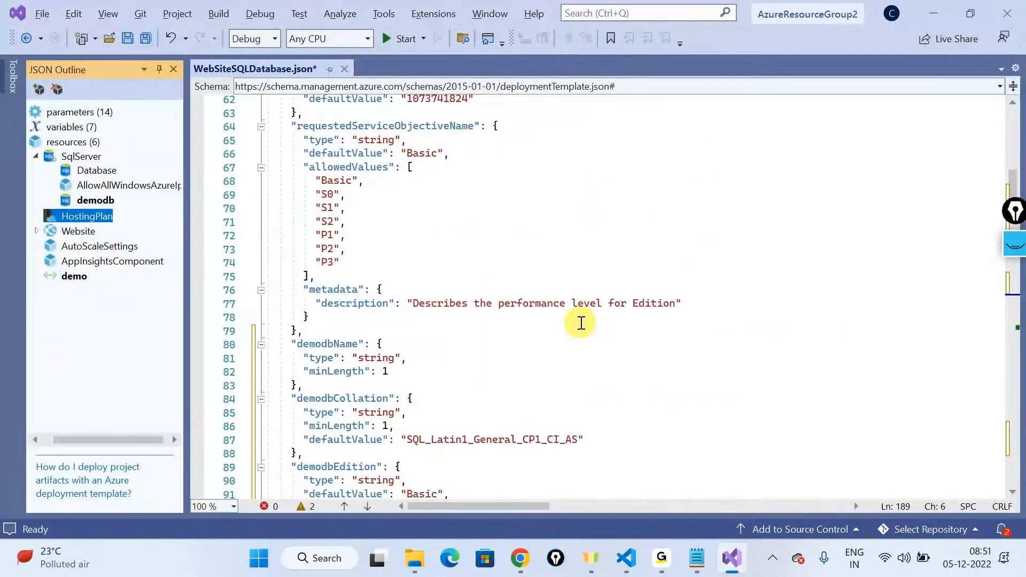
pyautogui.scroll(7, 582, 323)
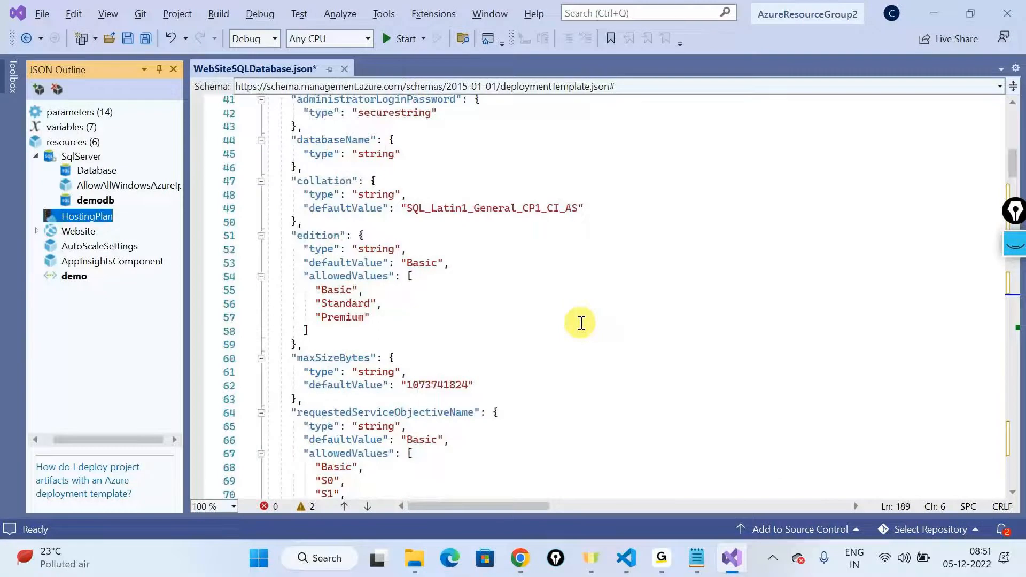
pyautogui.scroll(5, 581, 323)
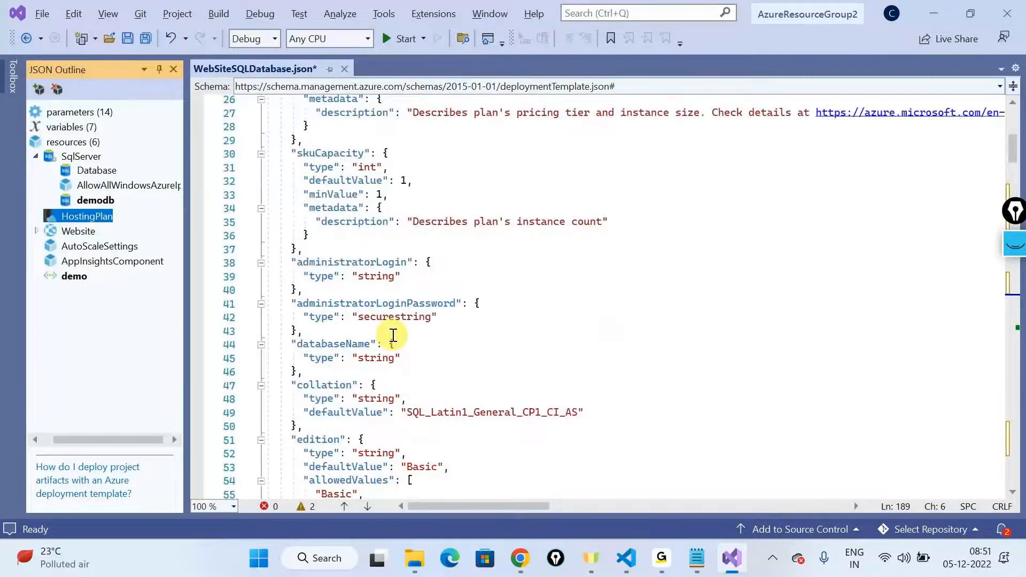
pyautogui.scroll(-4, 393, 335)
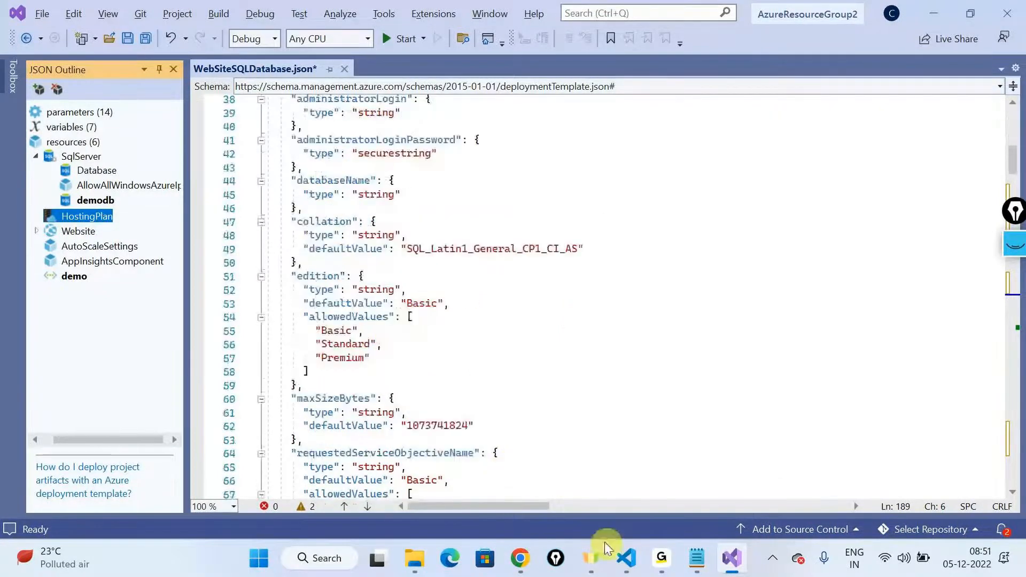
pyautogui.click(627, 565)
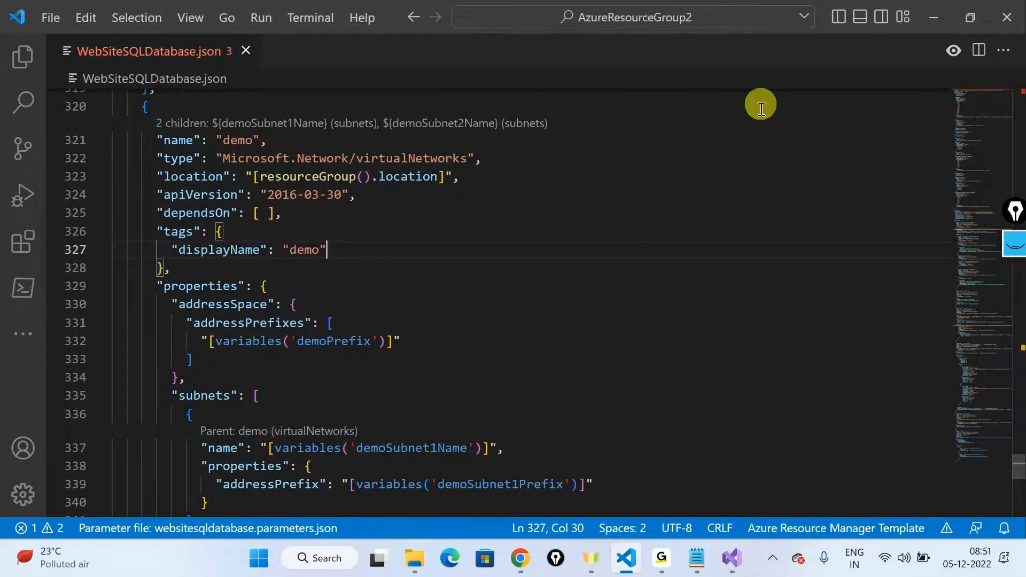
pyautogui.click(633, 559)
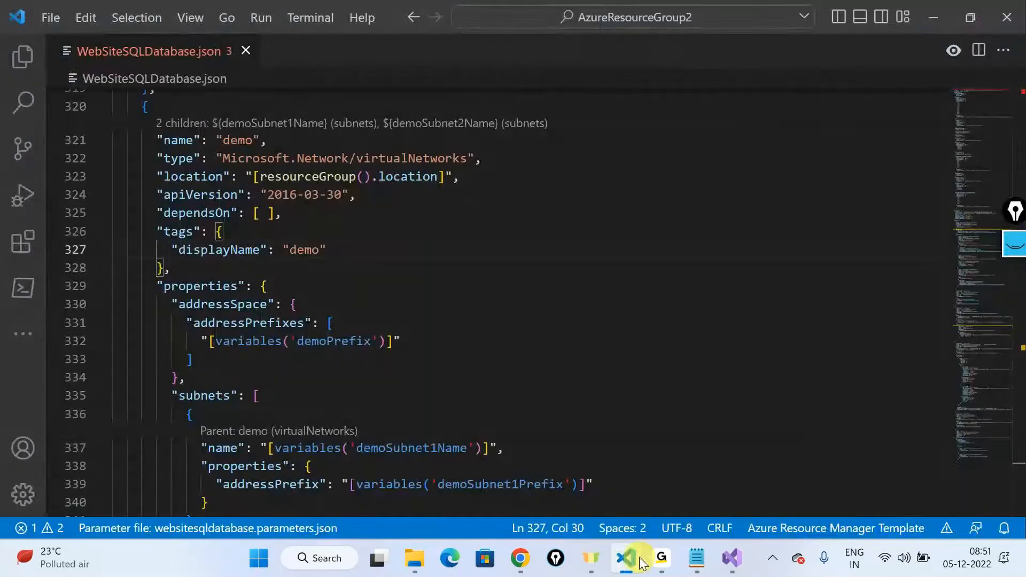
pyautogui.click(641, 562)
pyautogui.scroll(2, 514, 227)
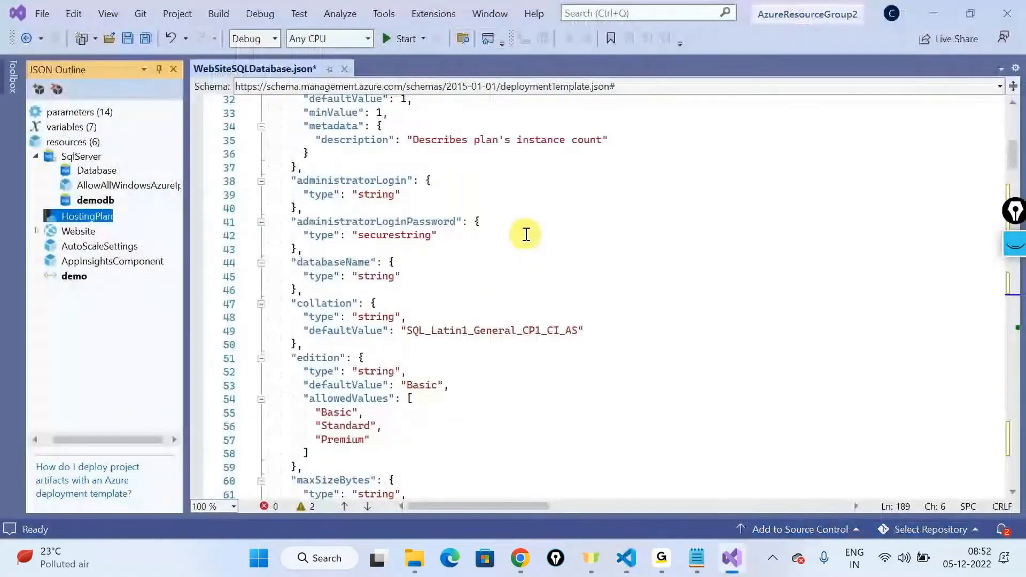
pyautogui.scroll(10, 526, 234)
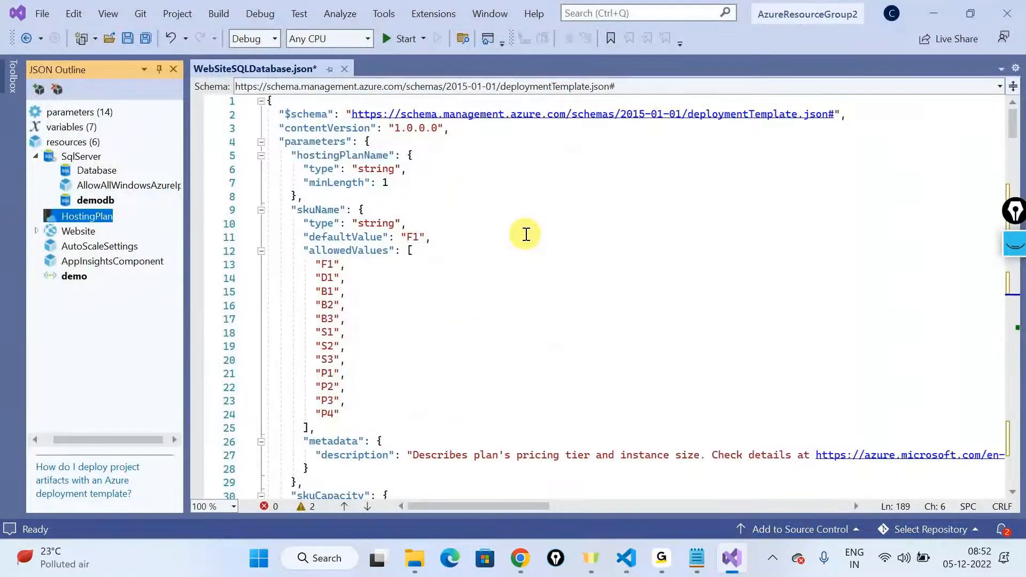
pyautogui.click(621, 563)
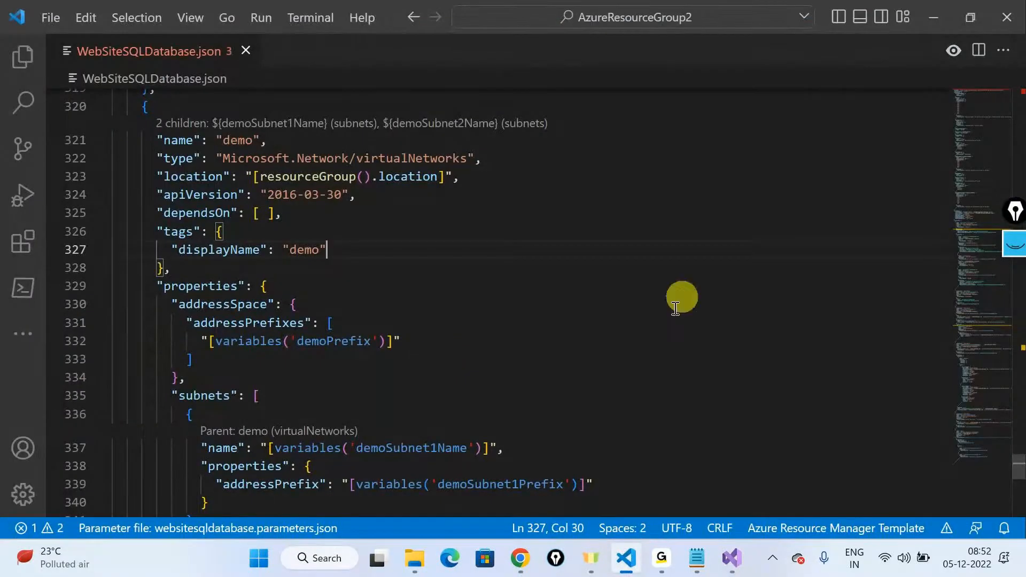
pyautogui.click(941, 17)
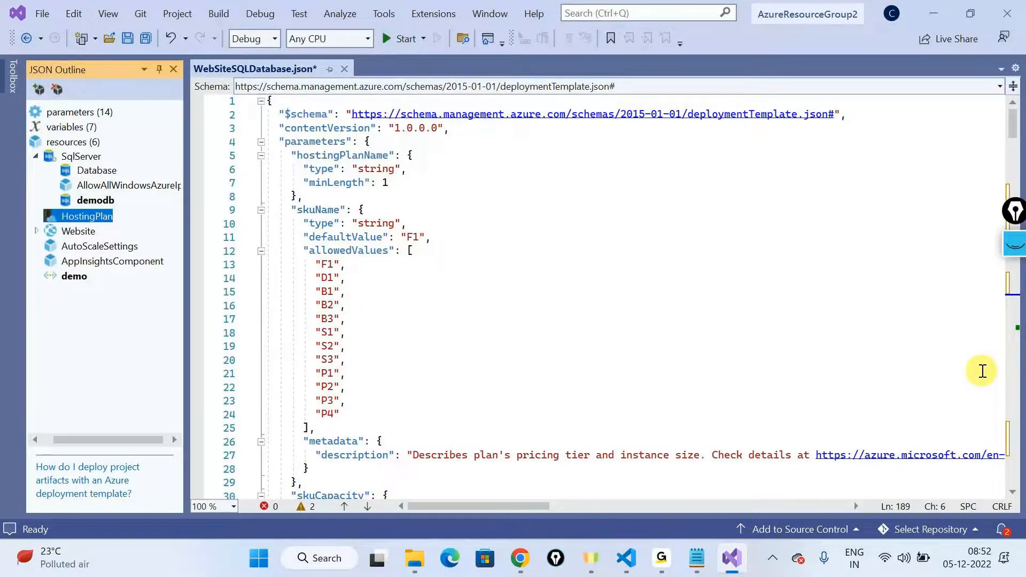
pyautogui.click(629, 561)
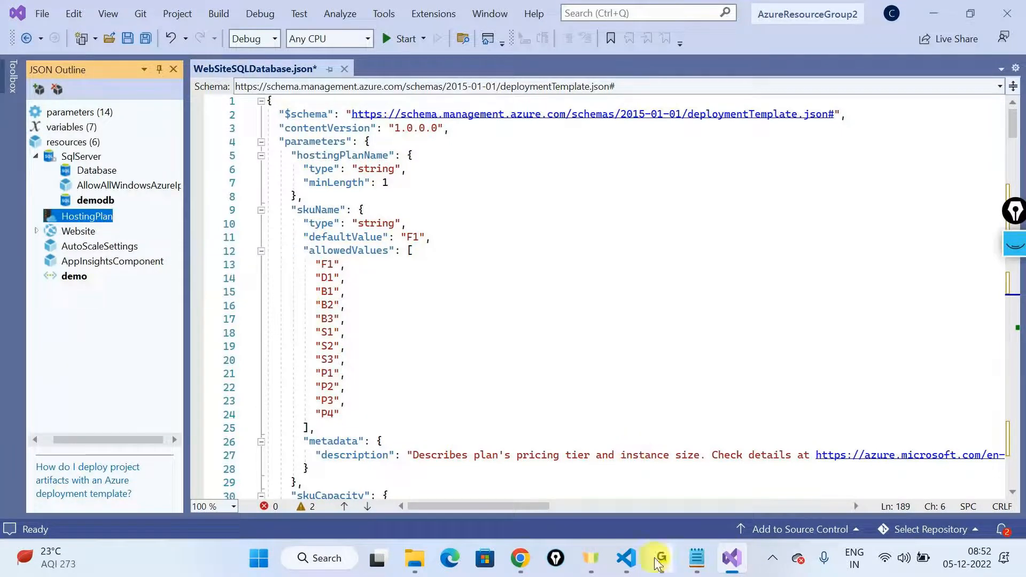
# Step: Find the website's connectionstrings resource in the template and highlight its DefaultConnection property name
pyautogui.click(643, 274)
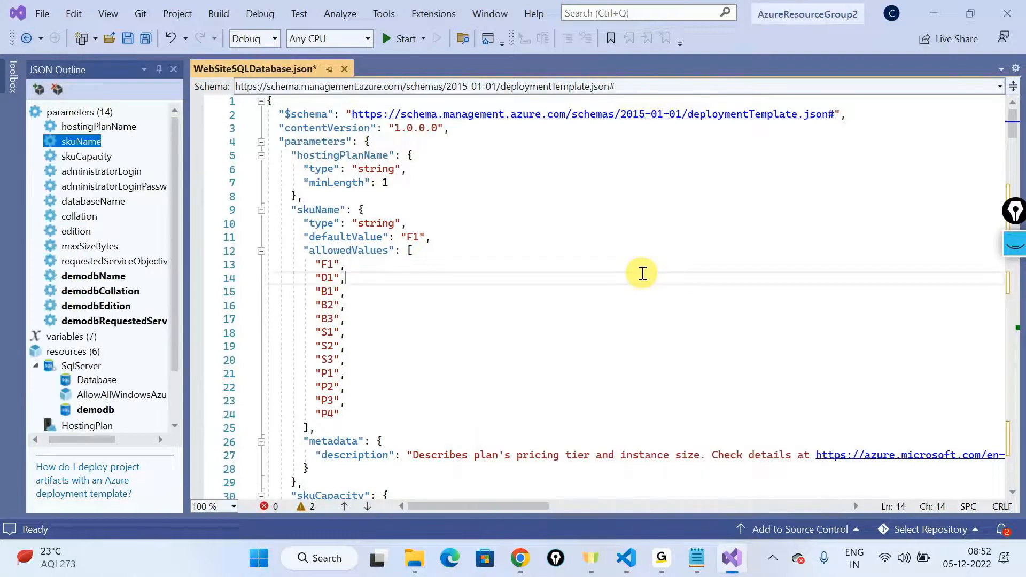
pyautogui.scroll(-4, 642, 274)
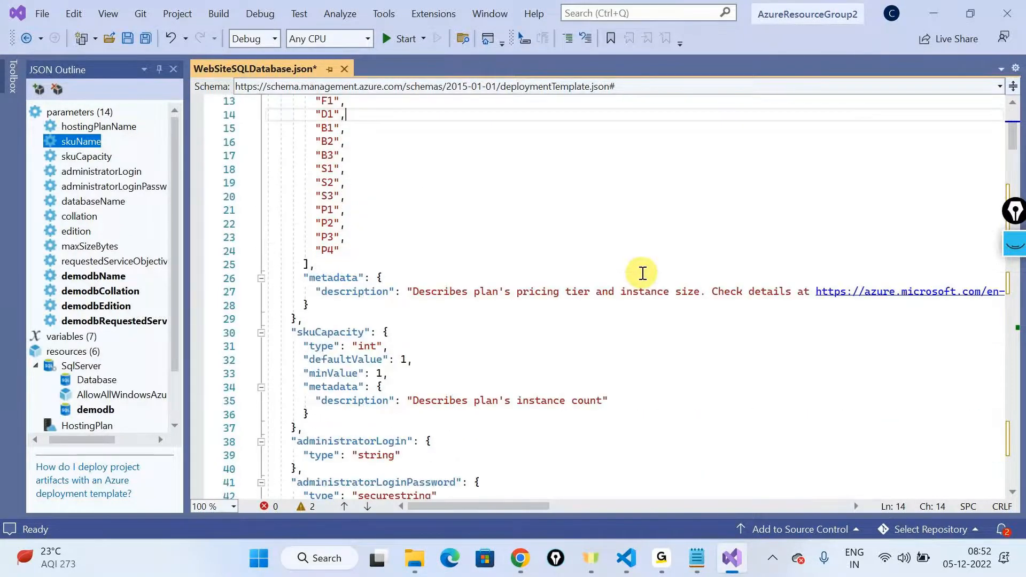
pyautogui.scroll(-20, 642, 274)
pyautogui.scroll(-20, 651, 298)
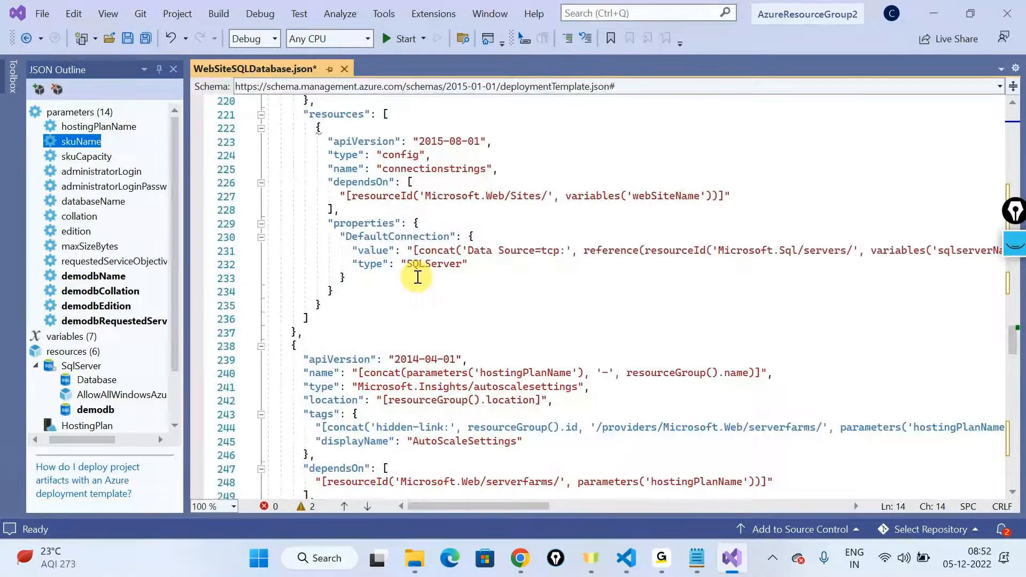
pyautogui.doubleClick(416, 237)
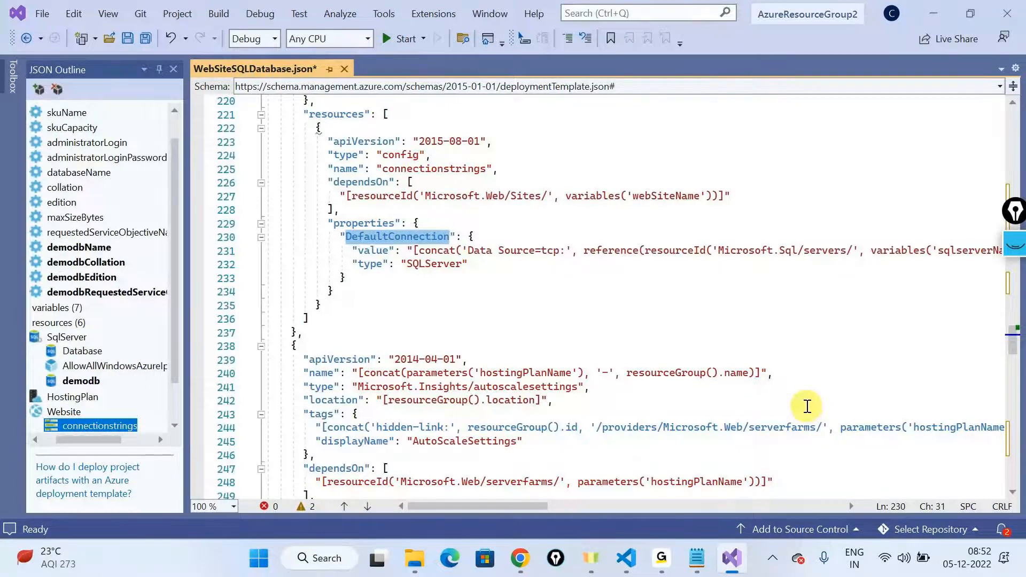
# Step: Switch to the webappsql repository in Chrome, open CourseService.cs from the Services folder, and highlight SqlConnection in the GetConnection method
pyautogui.hotkey('alt', 'Tab')
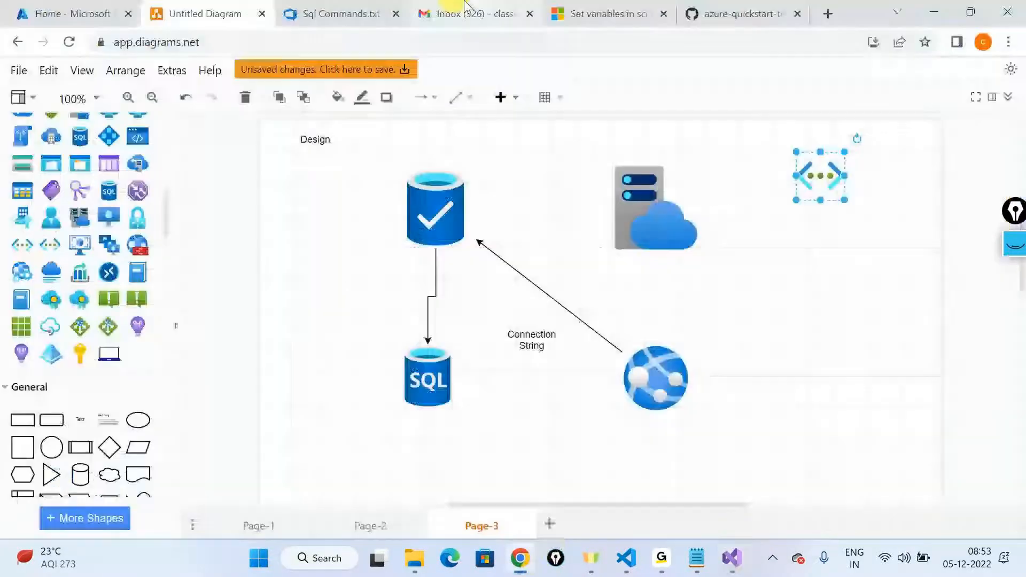
pyautogui.click(355, 6)
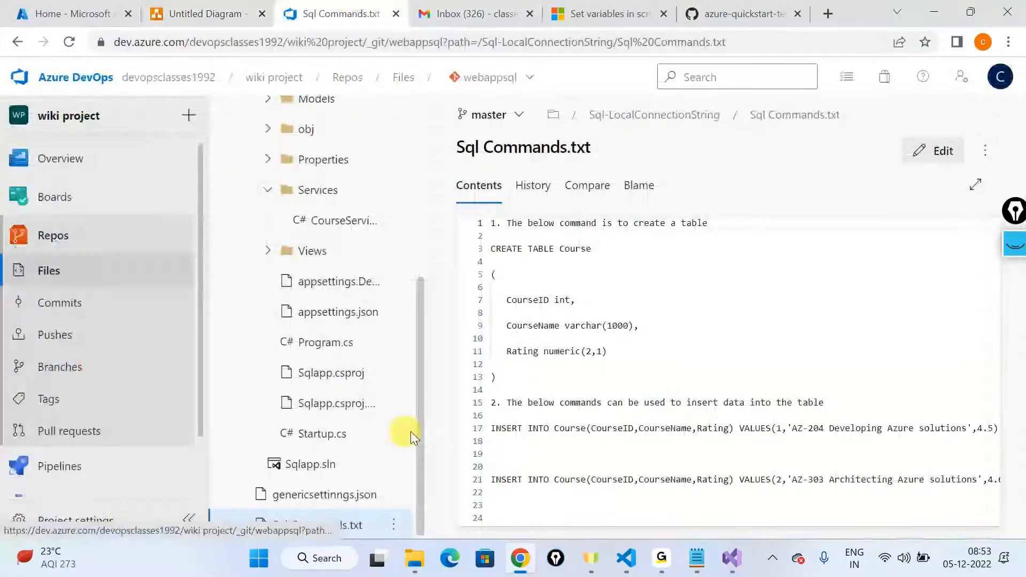
pyautogui.scroll(3, 315, 320)
pyautogui.click(326, 380)
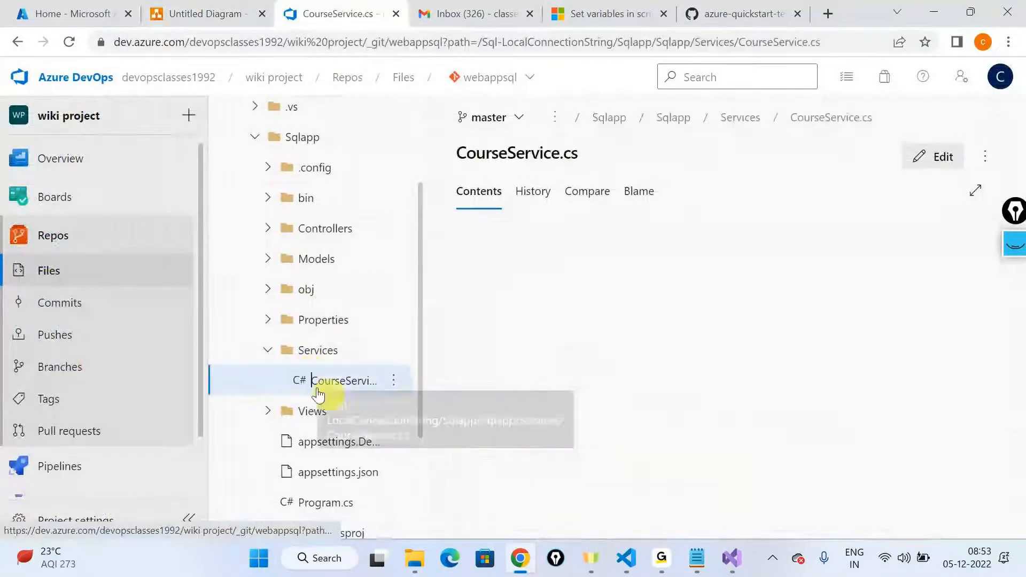
pyautogui.doubleClick(559, 152)
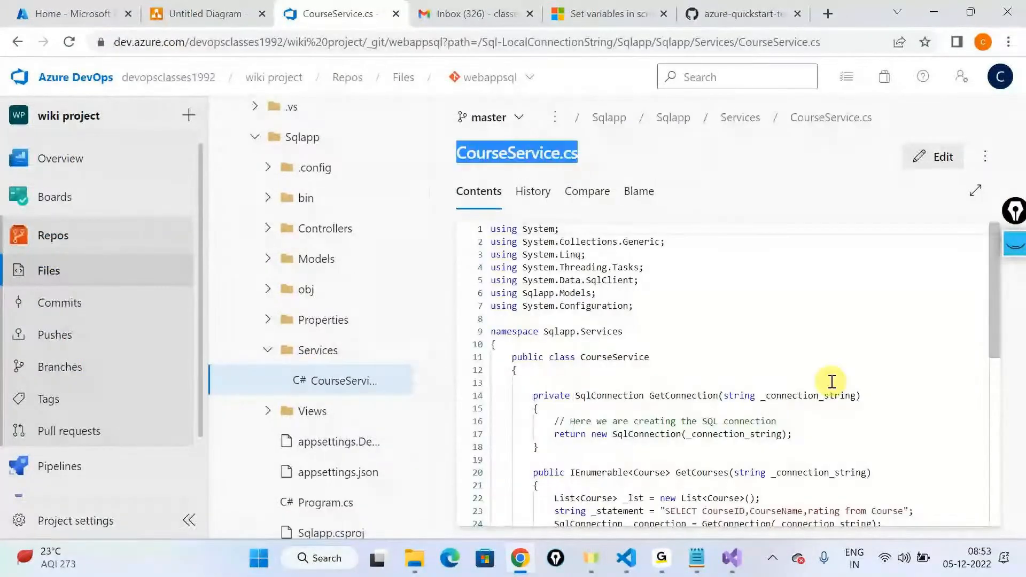
pyautogui.scroll(-10, 756, 327)
pyautogui.scroll(10, 758, 328)
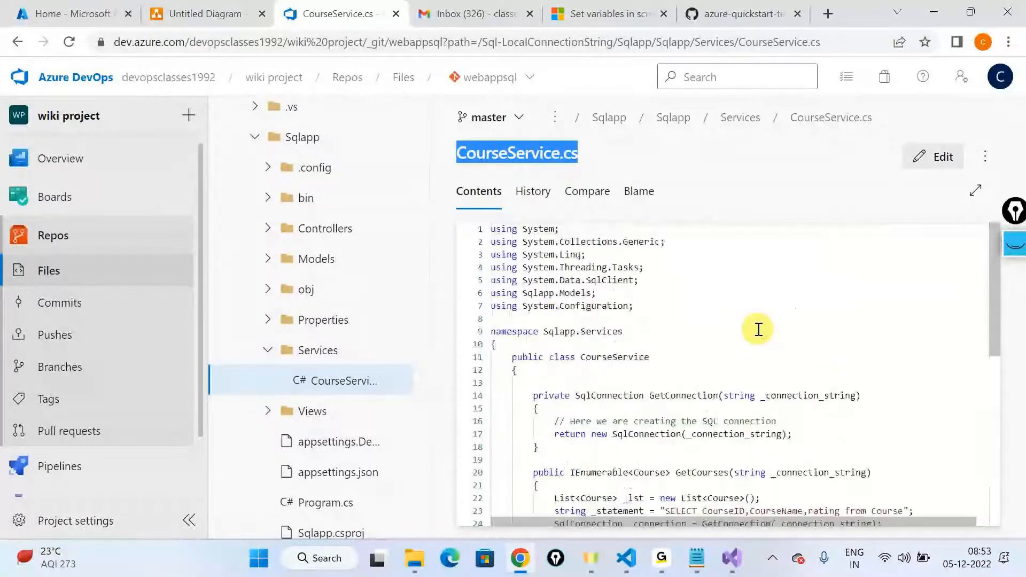
pyautogui.scroll(-1, 758, 328)
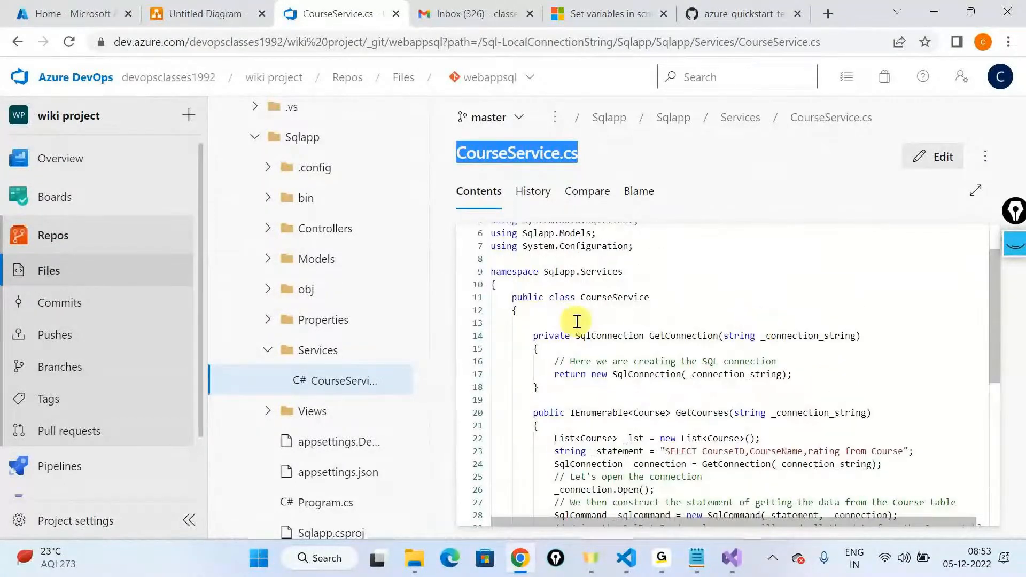
pyautogui.doubleClick(603, 335)
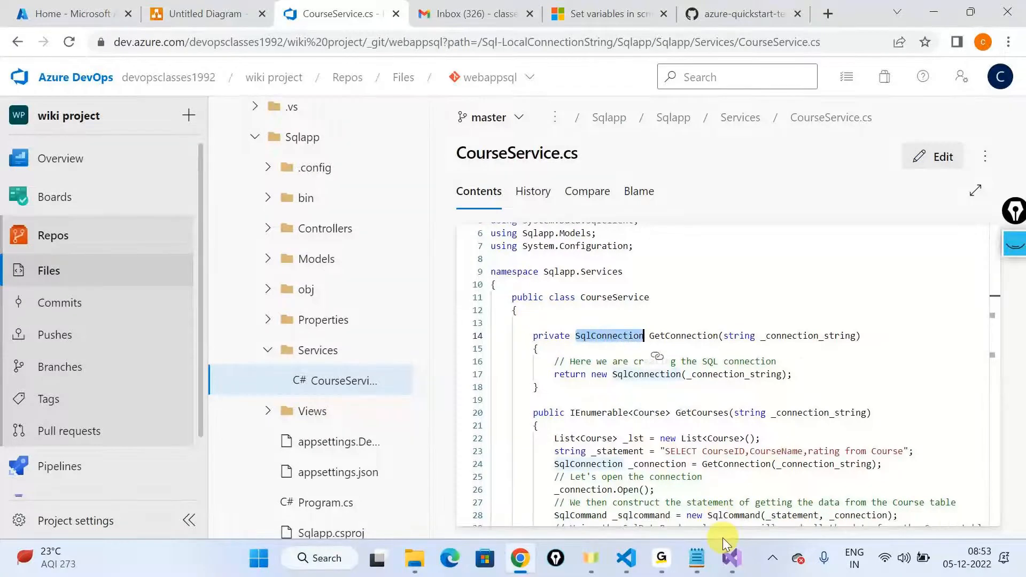
# Step: Switch back to Visual Studio and highlight DefaultConnection again in the connectionstrings resource
pyautogui.click(732, 558)
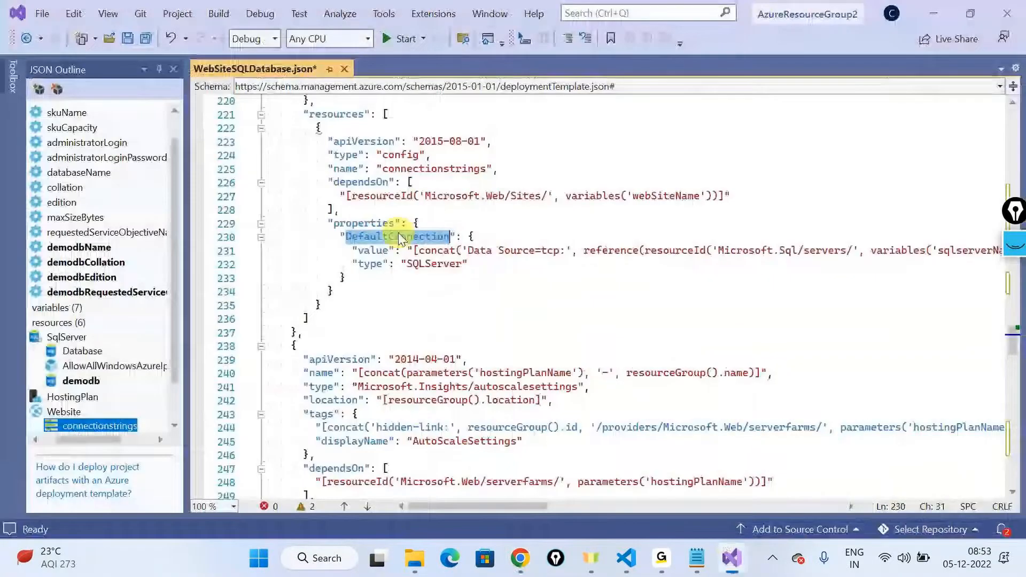
pyautogui.click(389, 236)
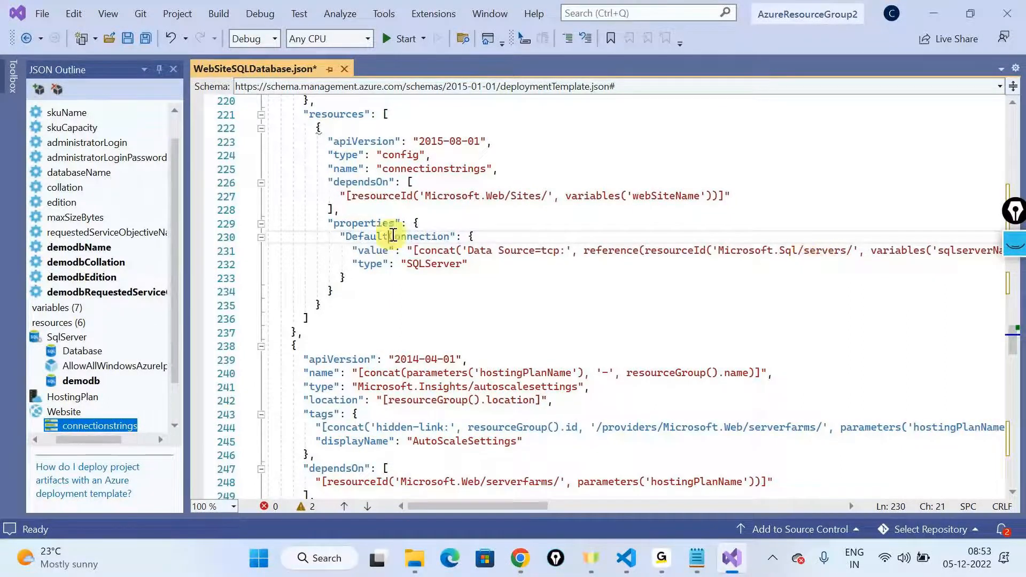
pyautogui.doubleClick(388, 238)
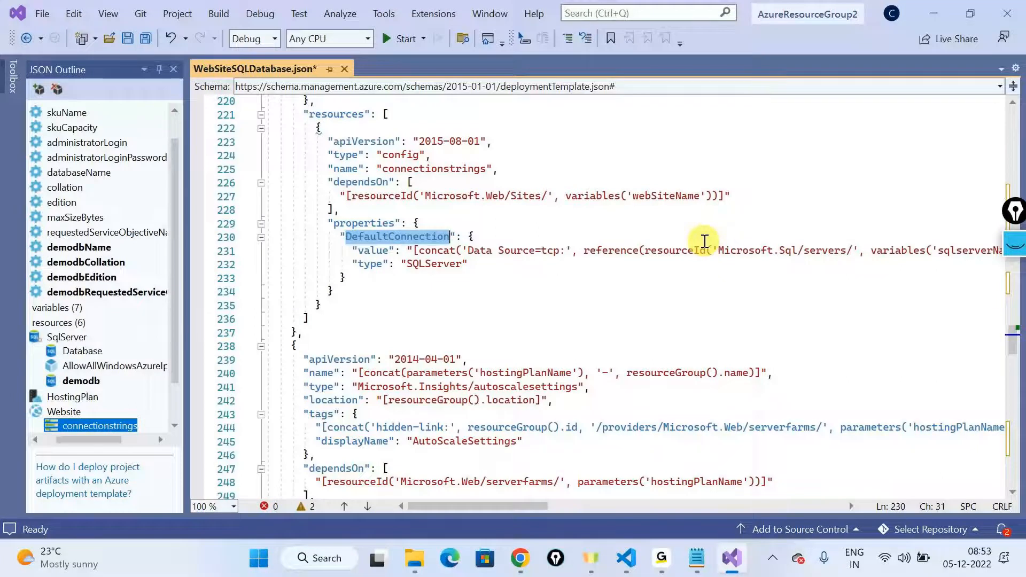
# Step: Return to the Azure DevOps repository in Chrome, open webappsql.json from the infra folder, and examine its resources and parameters
pyautogui.click(934, 14)
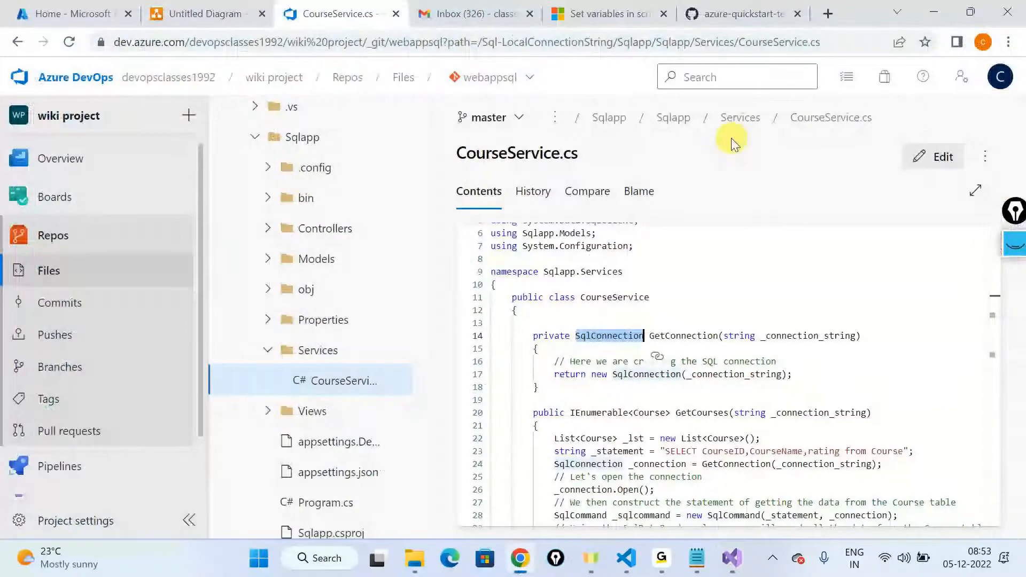
pyautogui.scroll(2, 319, 206)
pyautogui.scroll(1, 319, 206)
pyautogui.click(282, 182)
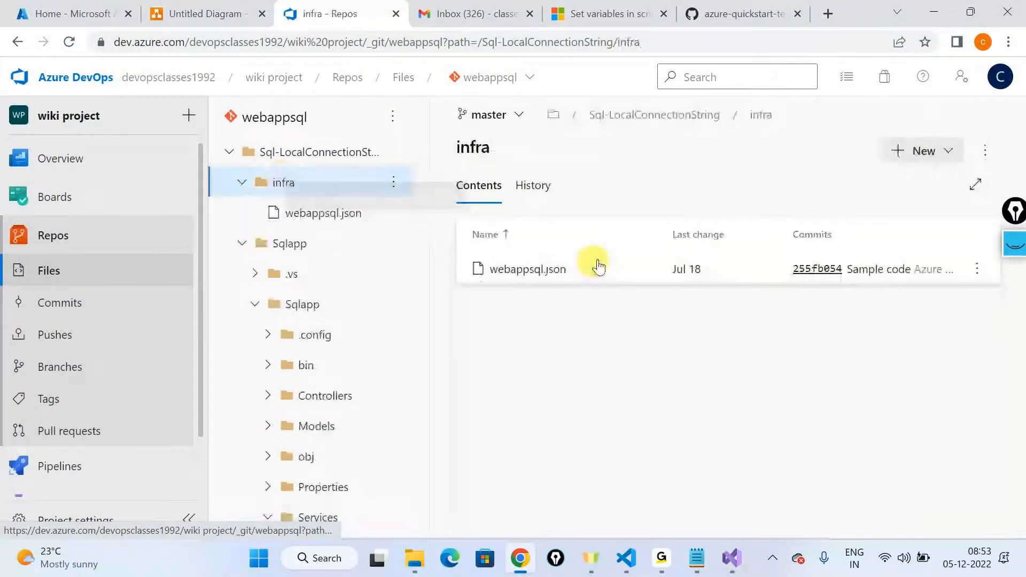
pyautogui.click(527, 270)
pyautogui.scroll(-20, 756, 404)
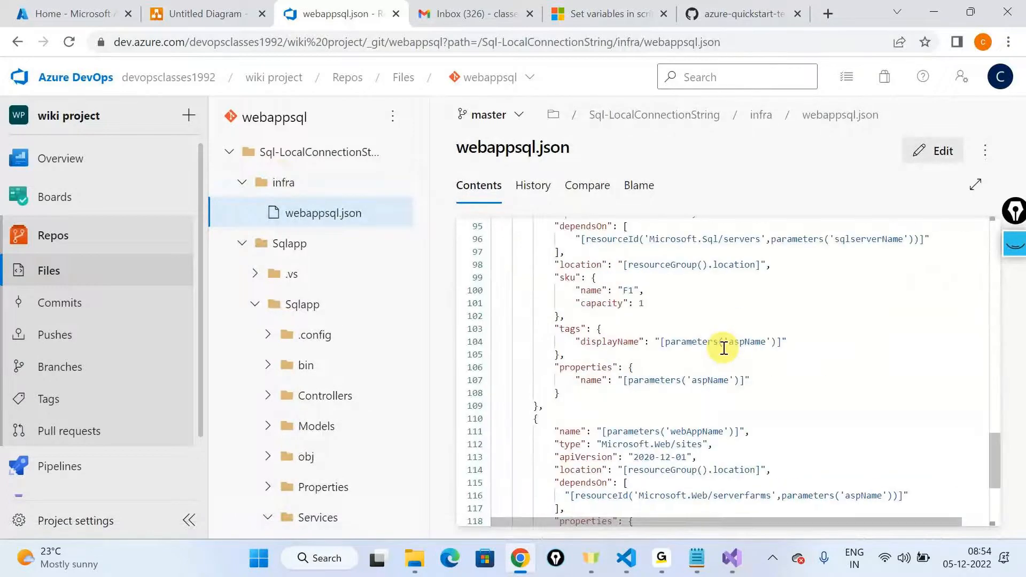
pyautogui.scroll(-4, 723, 347)
pyautogui.hotkey('ctrl', 'a')
pyautogui.click(720, 357)
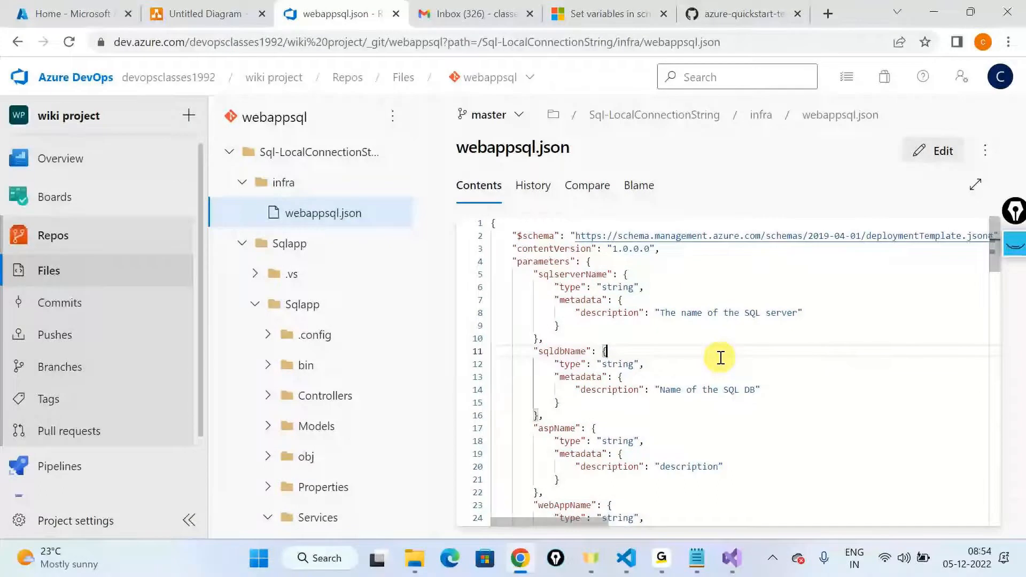
# Step: Switch to Visual Studio and review the WebSiteSQLDatabase.json variables and parameters back to the beginning of the template
pyautogui.click(738, 566)
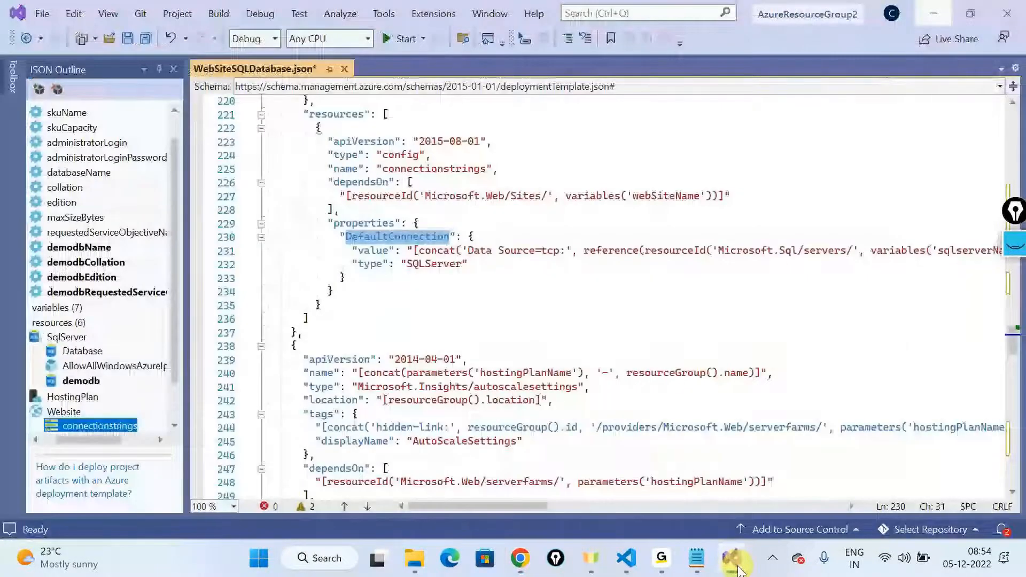
pyautogui.scroll(1, 138, 263)
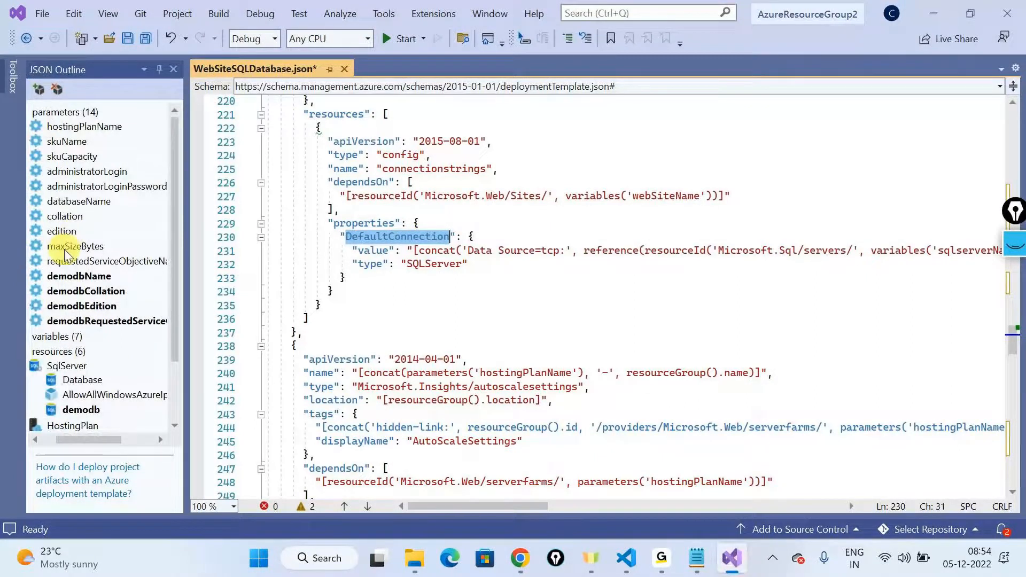
pyautogui.click(435, 291)
pyautogui.scroll(20, 543, 274)
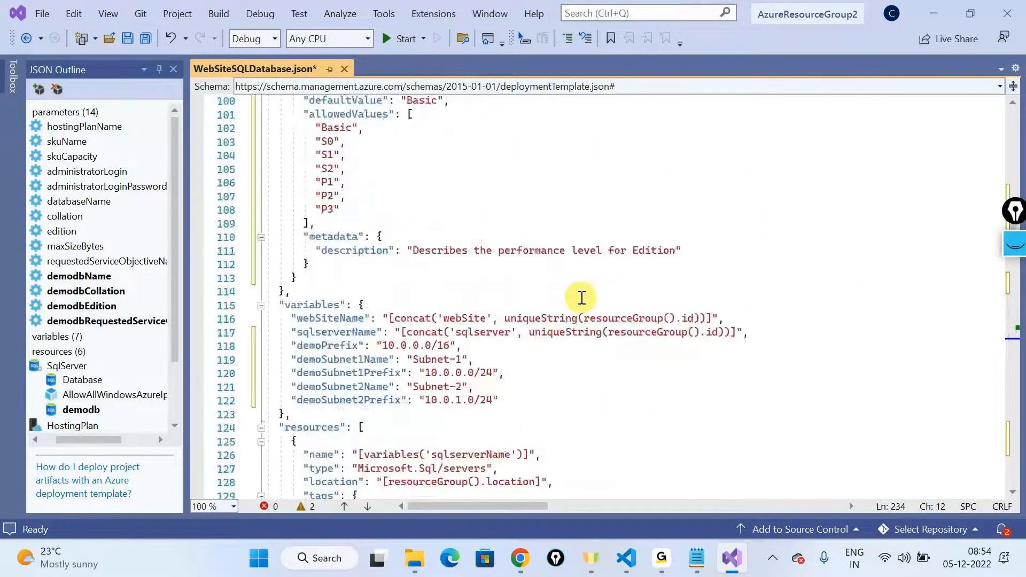
pyautogui.scroll(7, 582, 297)
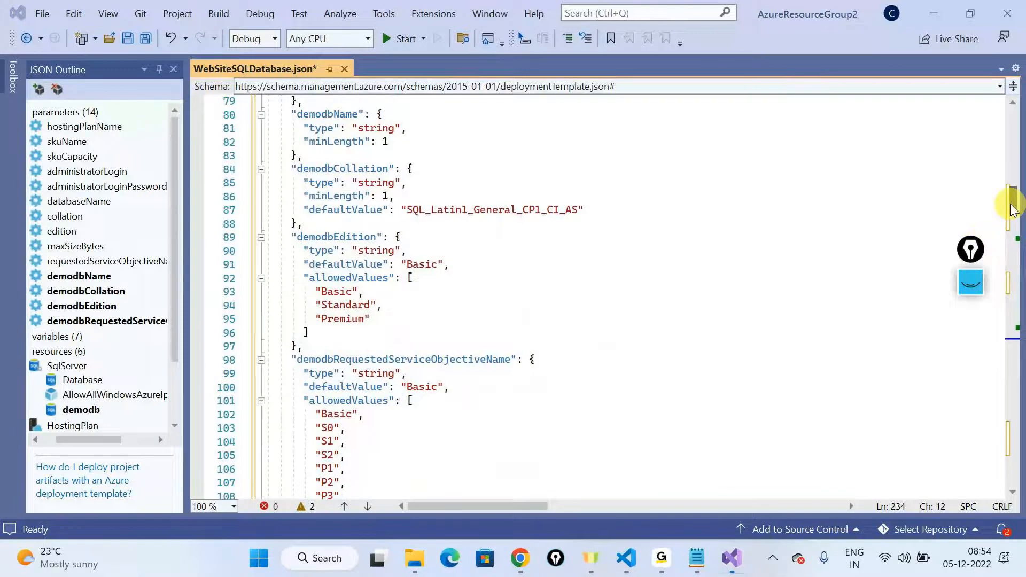
pyautogui.moveTo(1010, 208); pyautogui.dragTo(1014, 193)
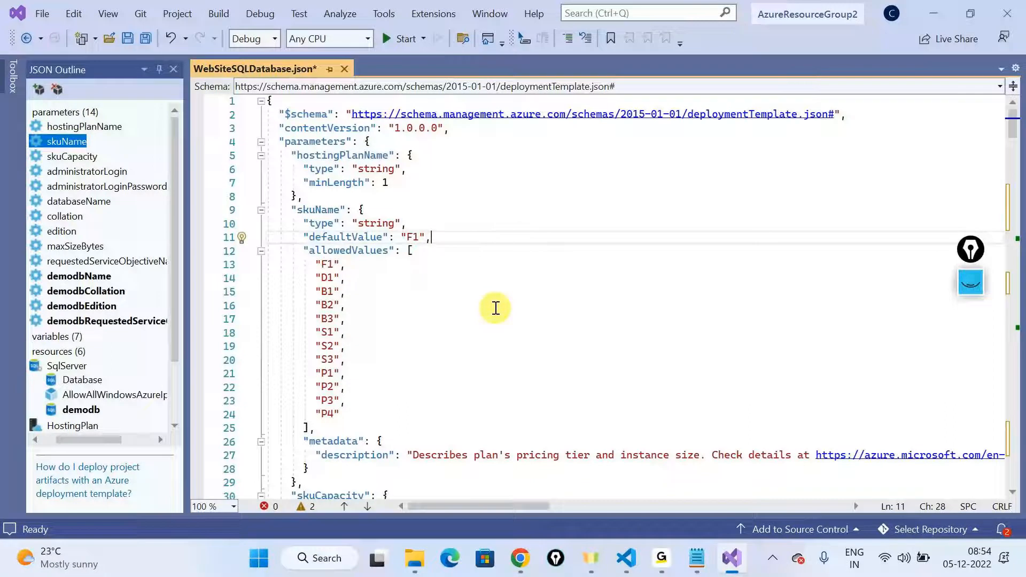
# Step: Switch to Visual Studio Code and review WebSiteSQLDatabase.json from the virtual network resource back up to the variables and parameters
pyautogui.click(626, 558)
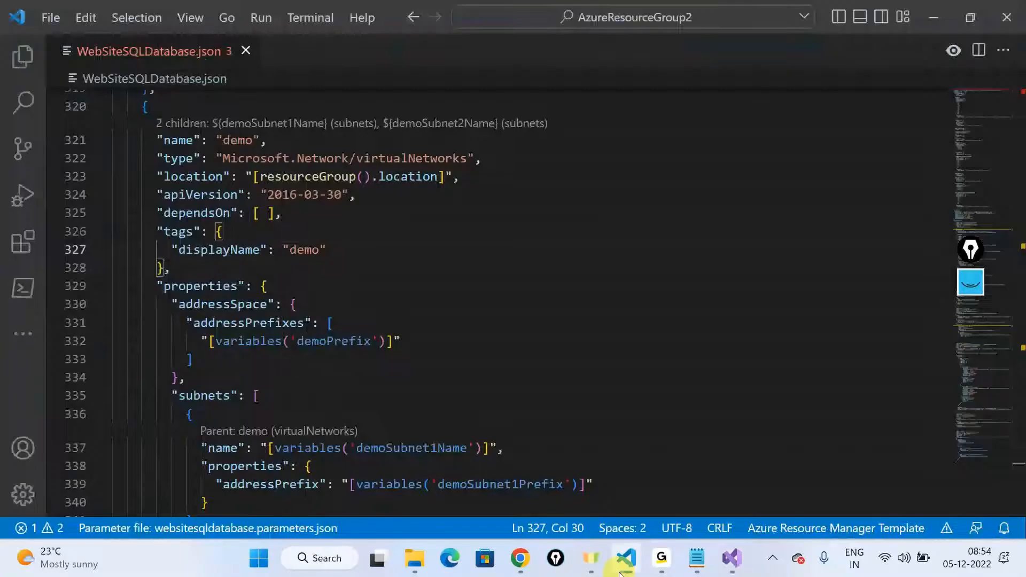
pyautogui.scroll(4, 552, 459)
pyautogui.scroll(20, 552, 459)
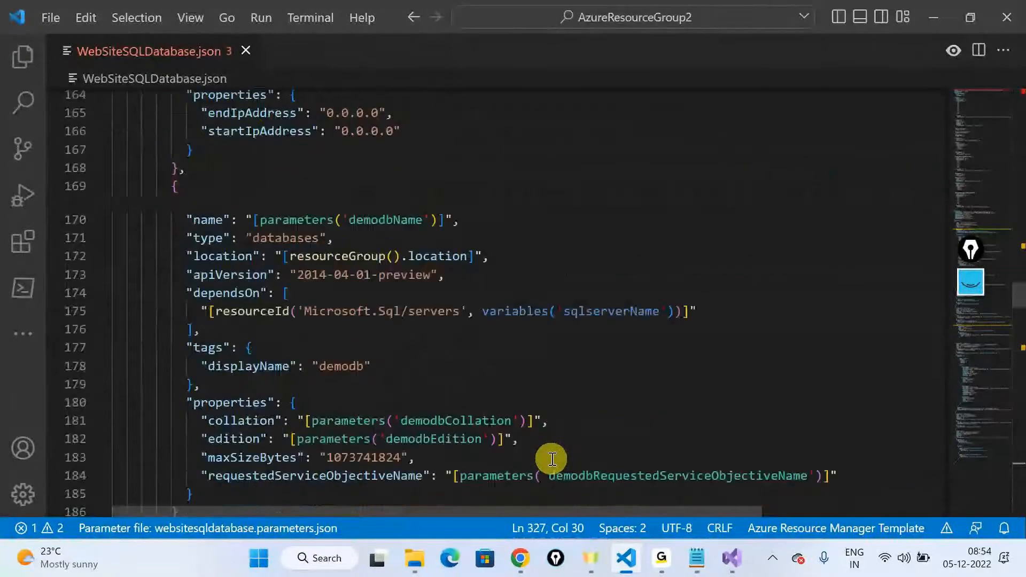
pyautogui.scroll(20, 552, 459)
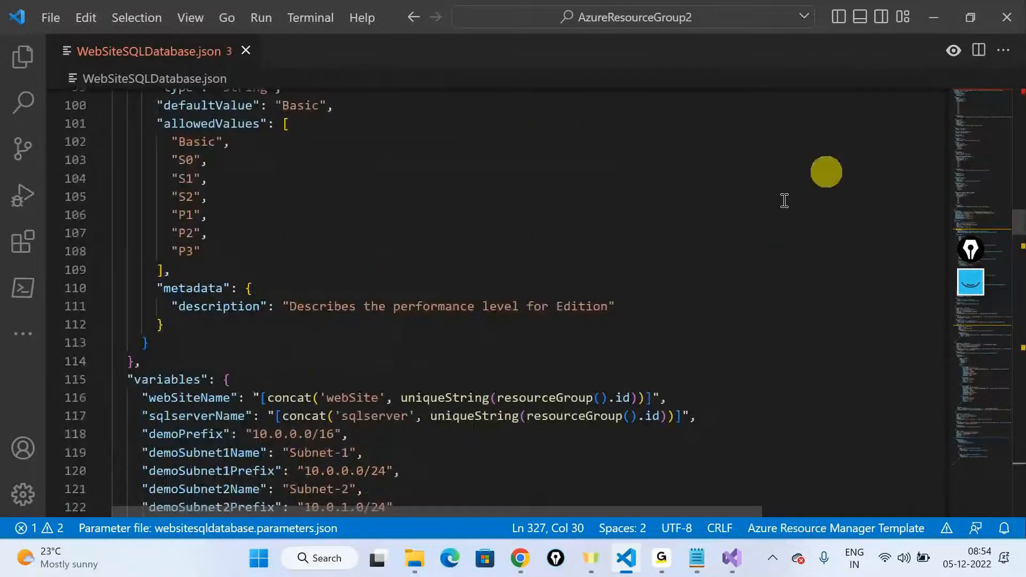
# Step: Highlight the Infra line in the Notepad plan, and look inside the infra folder under junk\asssets in File Explorer
pyautogui.click(932, 30)
pyautogui.click(932, 30)
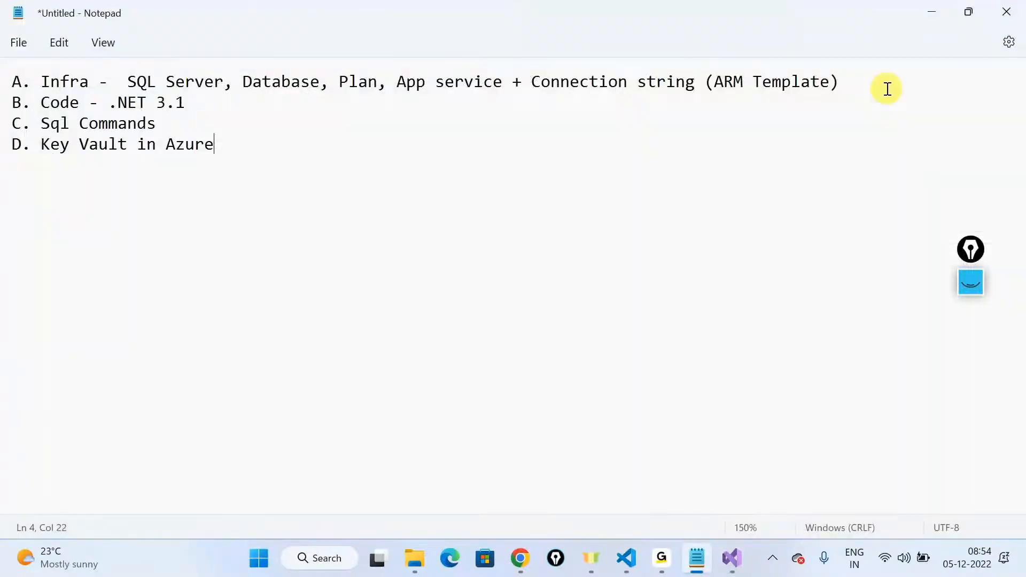
pyautogui.tripleClick(188, 84)
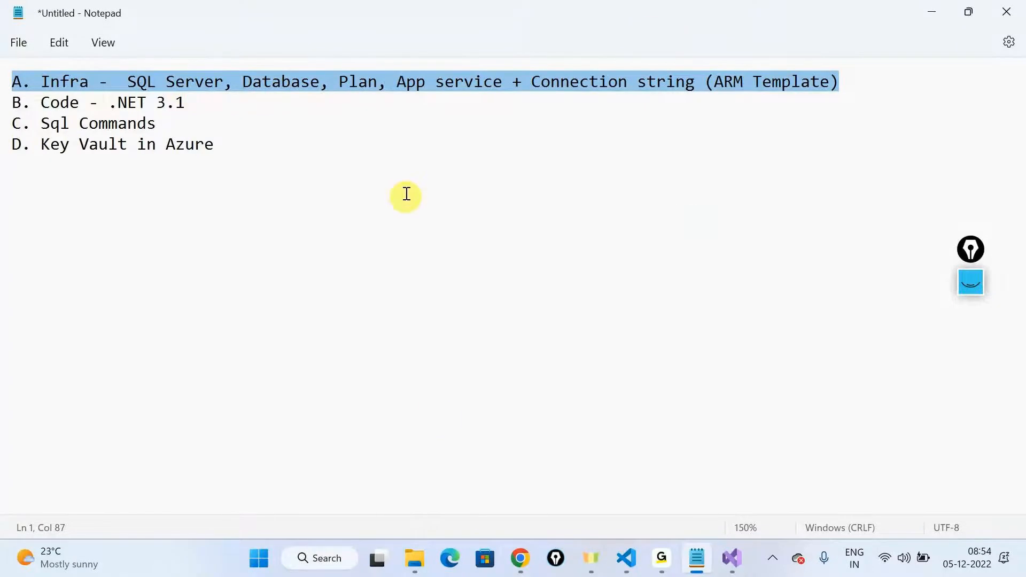
pyautogui.moveTo(415, 566)
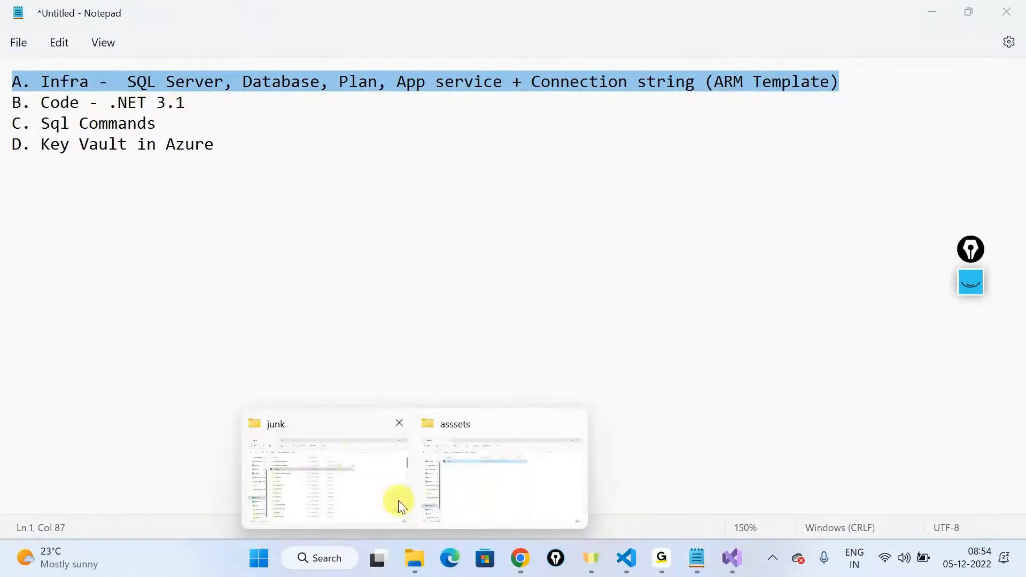
pyautogui.click(351, 461)
pyautogui.doubleClick(177, 142)
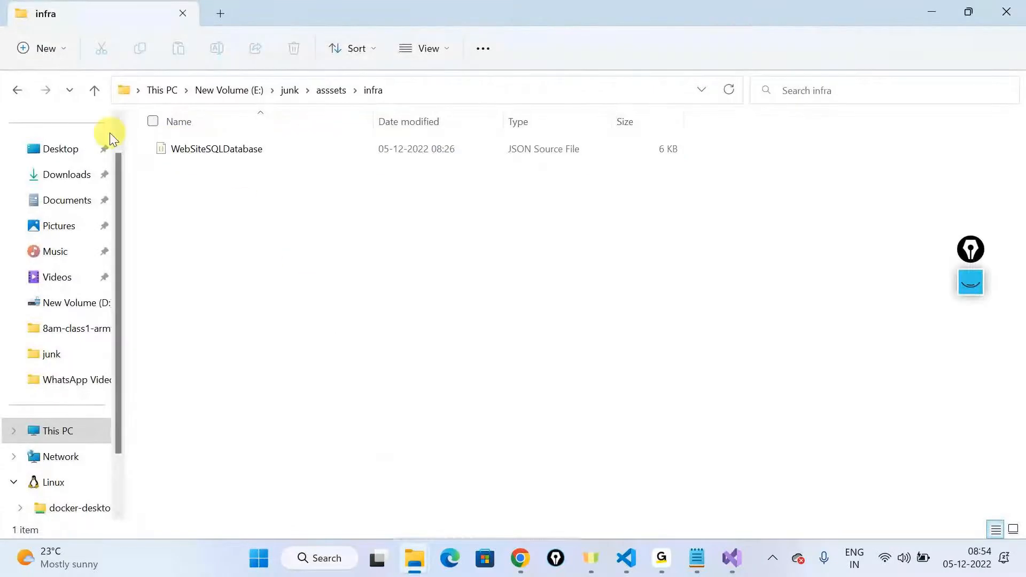
pyautogui.click(15, 91)
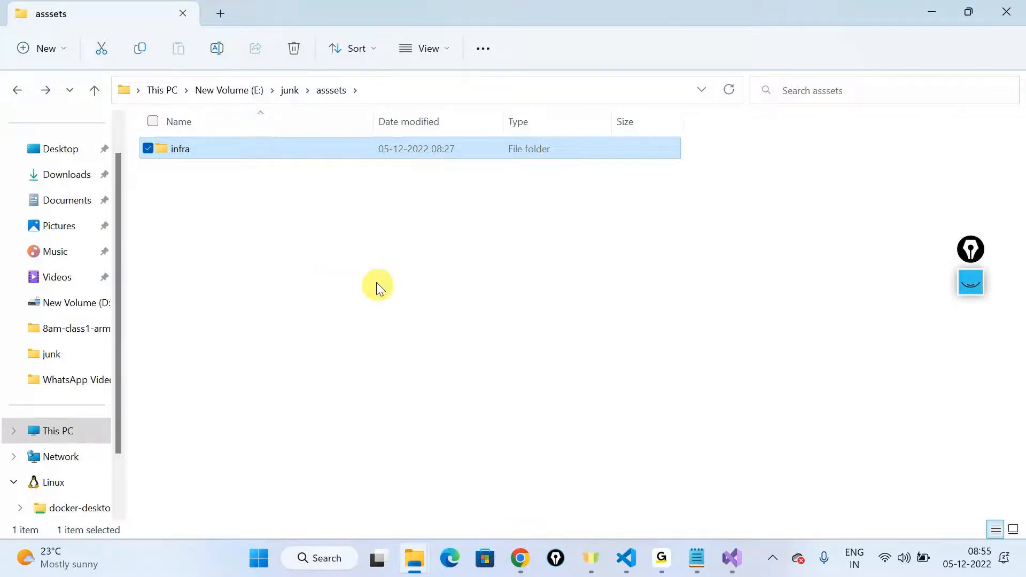
pyautogui.click(661, 558)
pyautogui.click(704, 495)
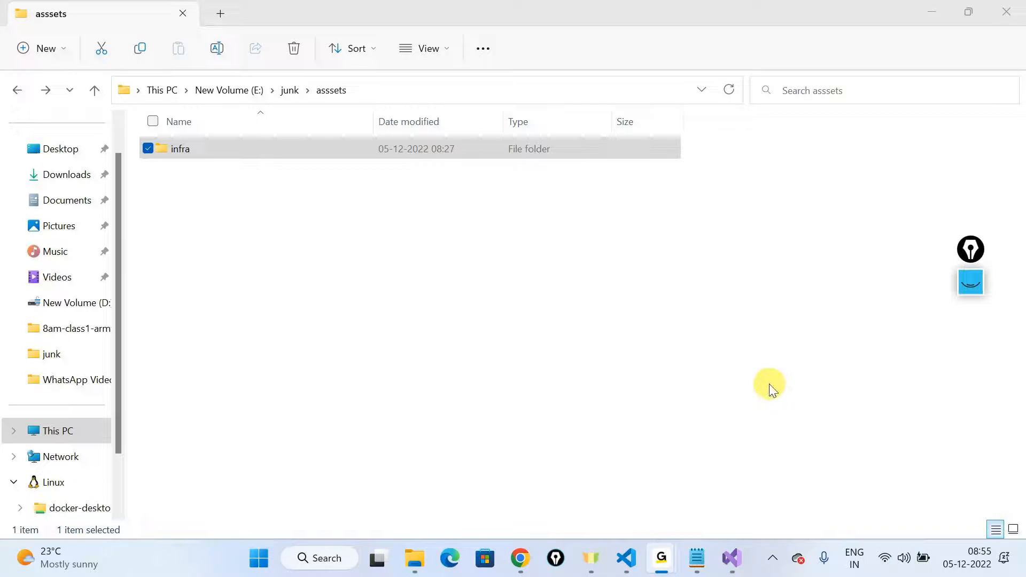
pyautogui.click(732, 560)
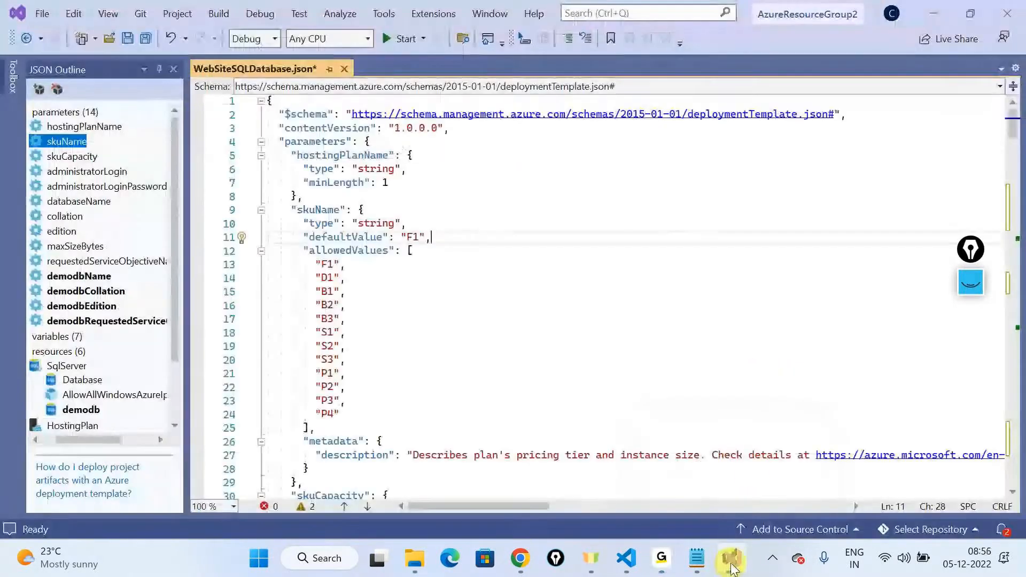
pyautogui.click(731, 567)
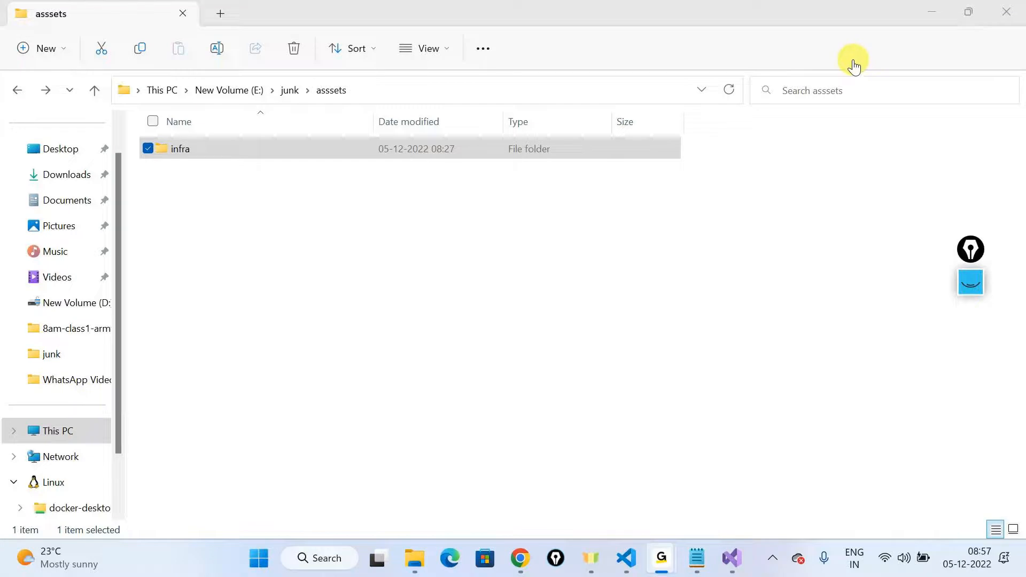
pyautogui.click(331, 12)
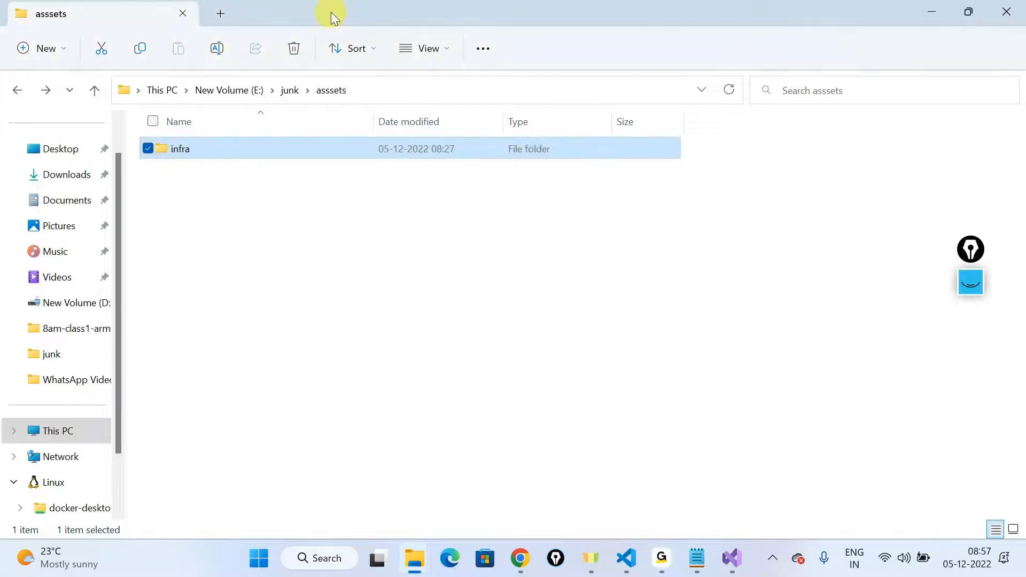
# Step: Switch to the webappsql repository in Chrome, collapse the infra and Sqlapp folders, and download the Sqlapp folder as a zip
pyautogui.click(521, 559)
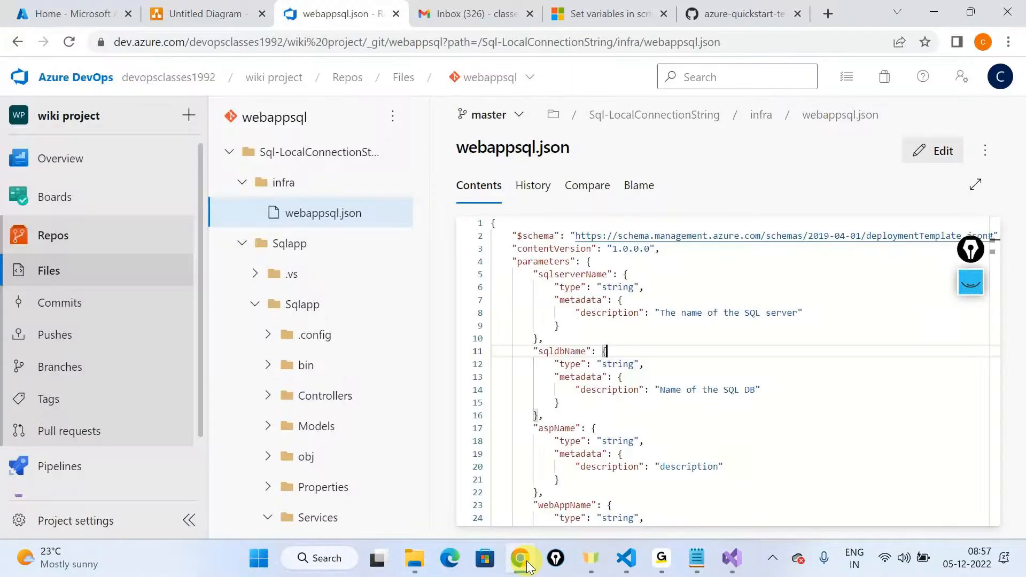
pyautogui.click(238, 184)
pyautogui.click(242, 213)
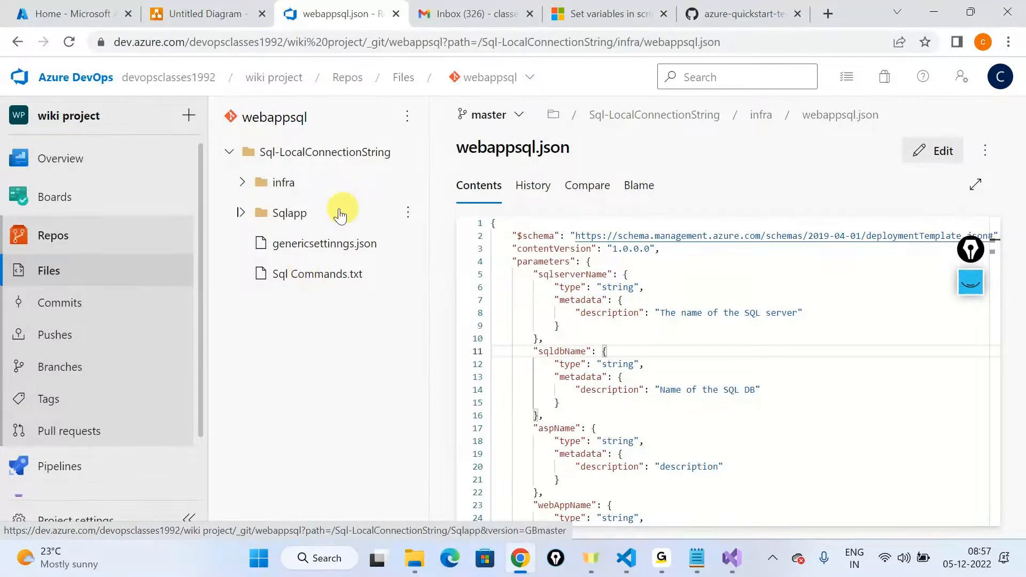
pyautogui.click(408, 212)
pyautogui.click(335, 322)
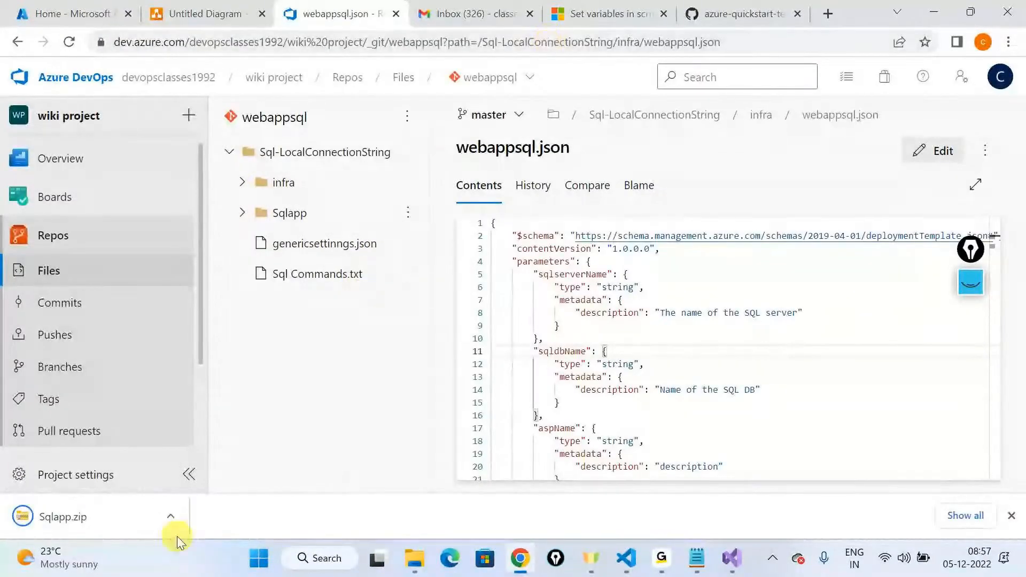
# Step: Show the downloaded Sqlapp.zip in its Downloads folder and copy it
pyautogui.click(160, 528)
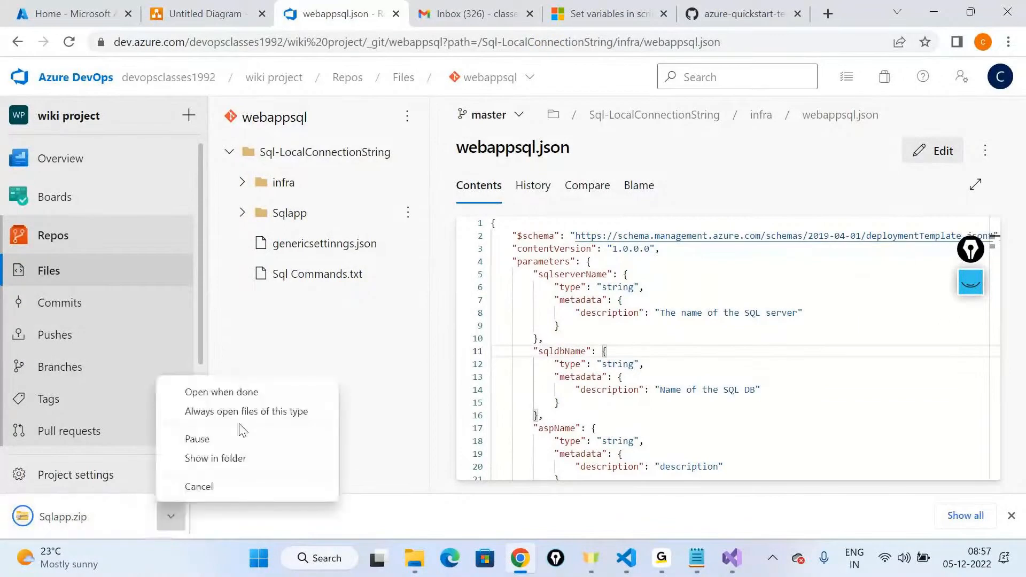
pyautogui.click(214, 460)
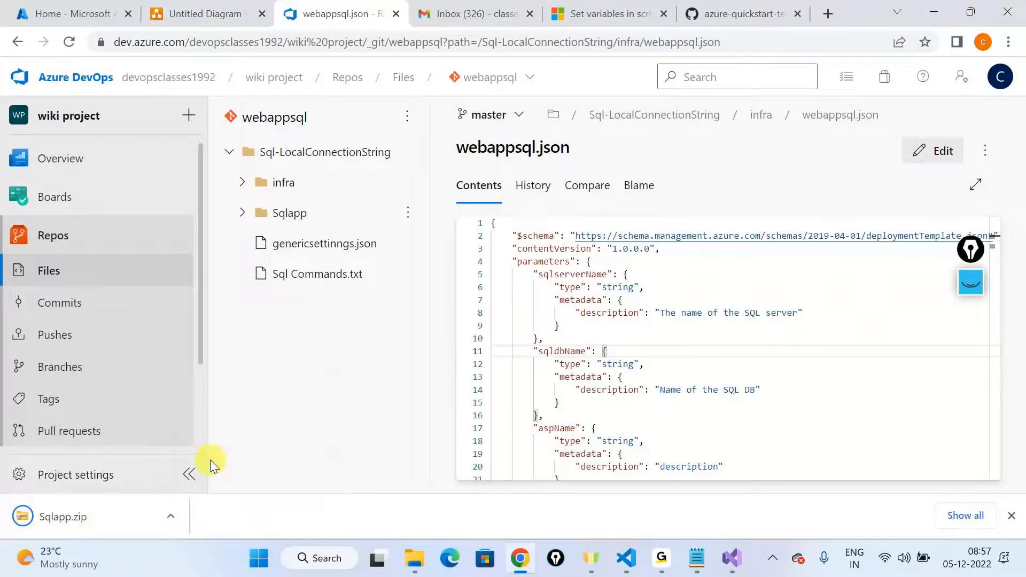
pyautogui.click(183, 524)
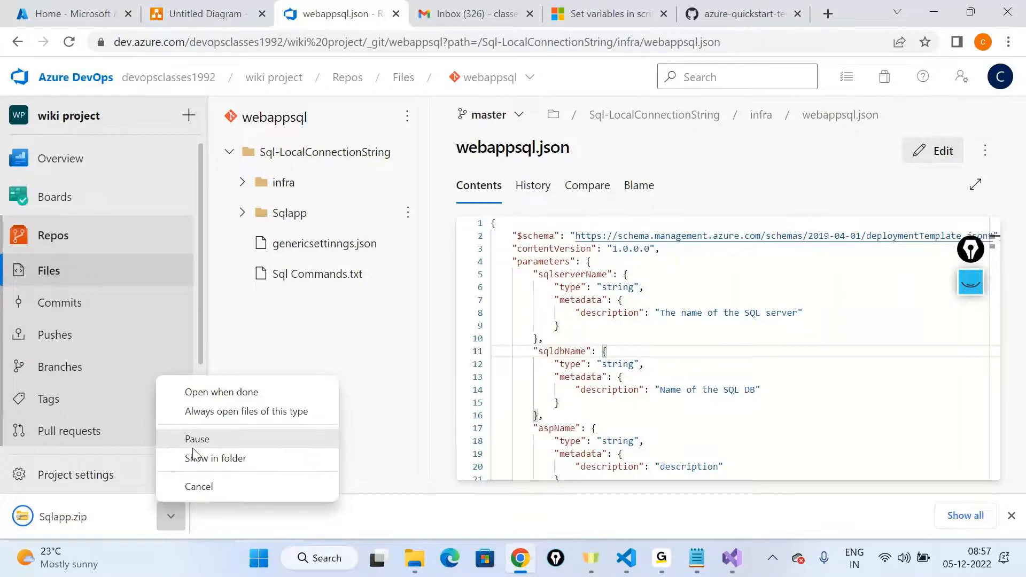
pyautogui.click(412, 558)
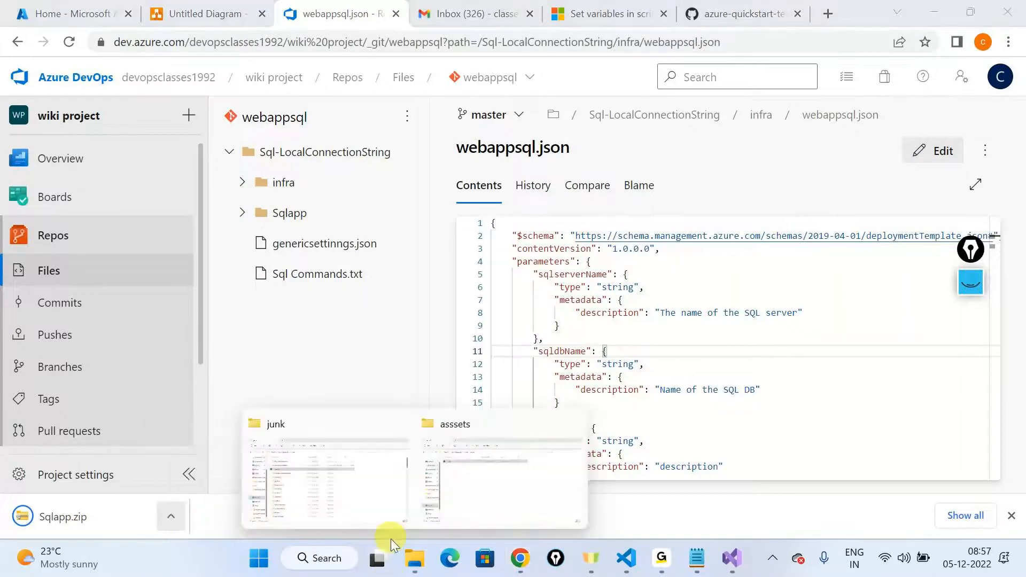
pyautogui.click(340, 500)
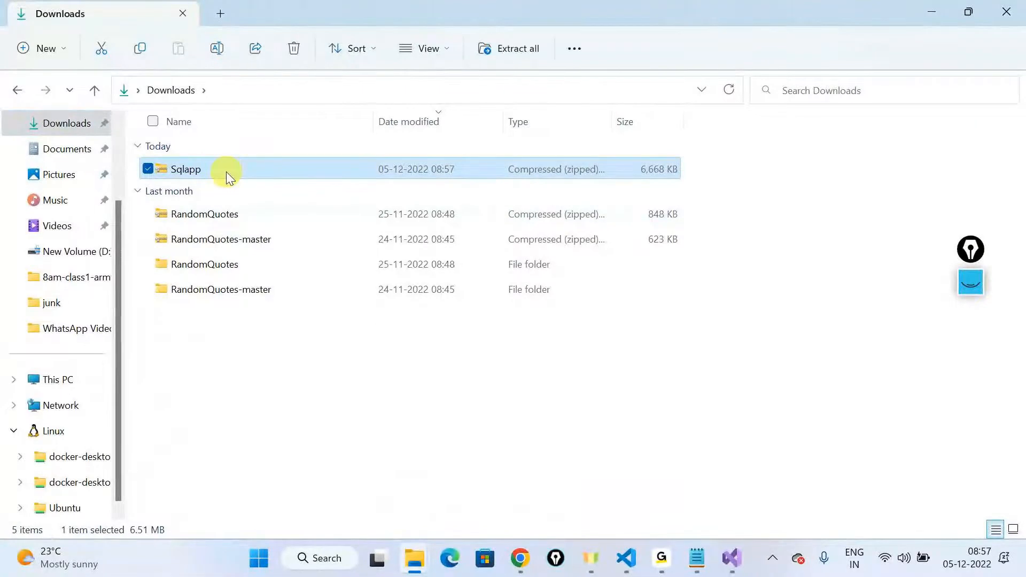
# Step: Create a folder named code inside junk\asssets
pyautogui.click(69, 302)
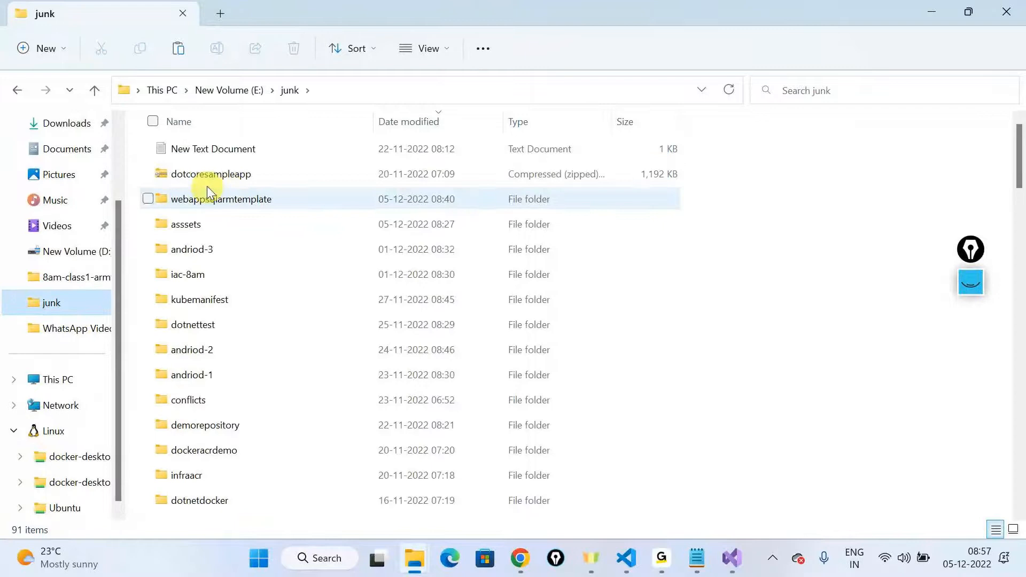
pyautogui.doubleClick(193, 224)
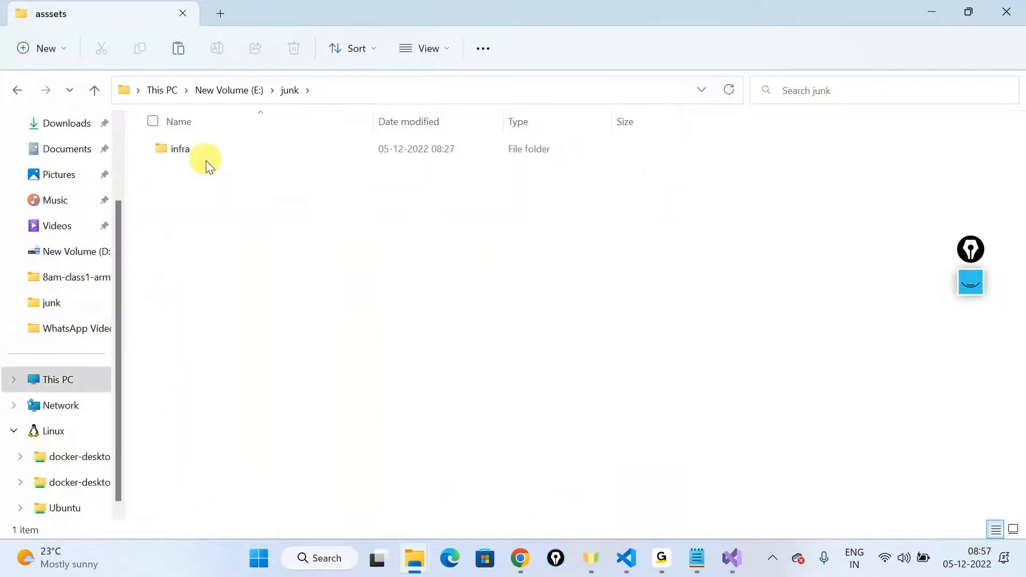
pyautogui.click(33, 44)
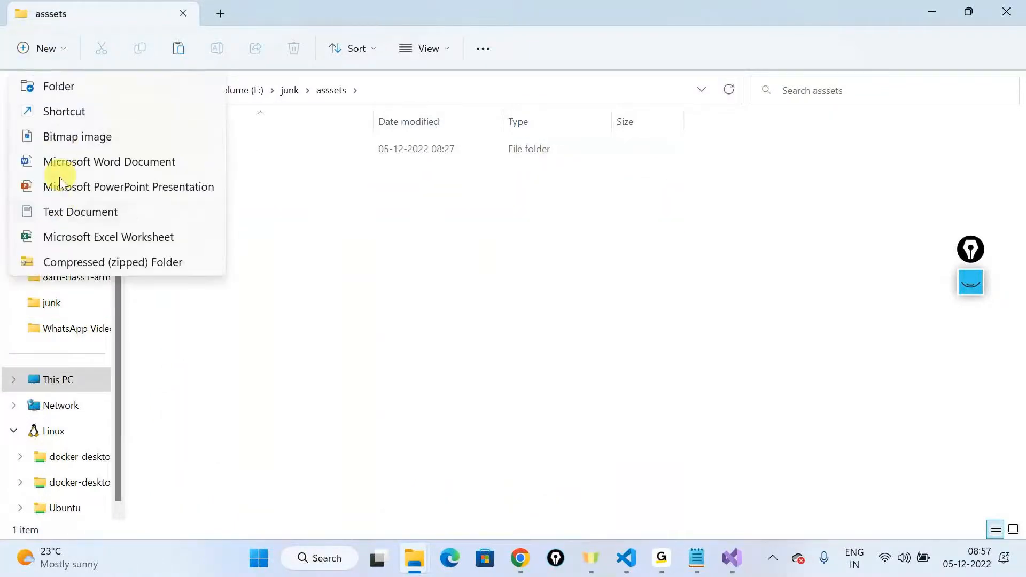
pyautogui.click(63, 87)
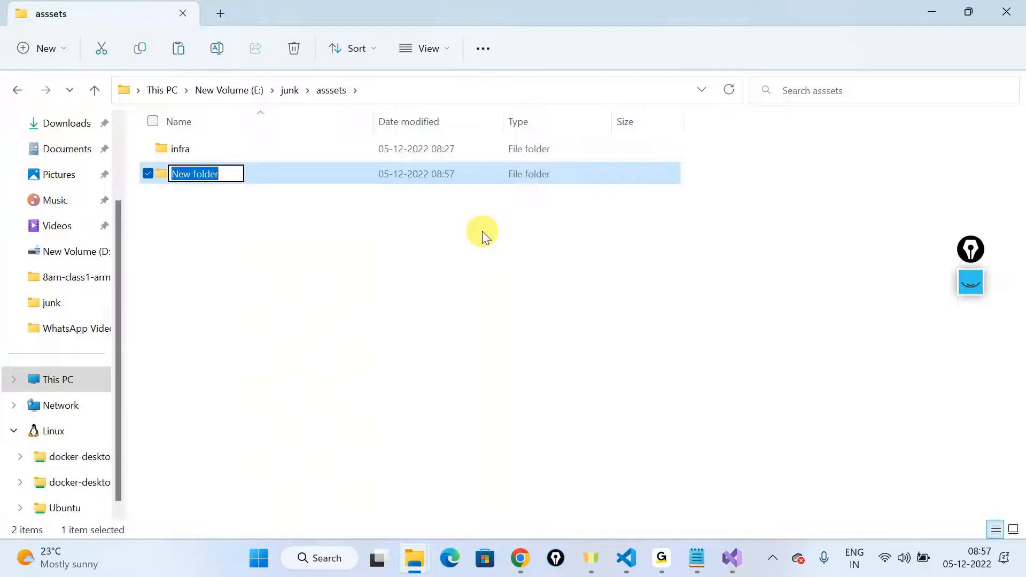
pyautogui.write('code')
pyautogui.press('Return')
pyautogui.press('Return')
# Step: Paste the Sqlapp zip into the code folder and extract it to E:\junk\asssets\code\Sqlapp
pyautogui.hotkey('ctrl', 'v')
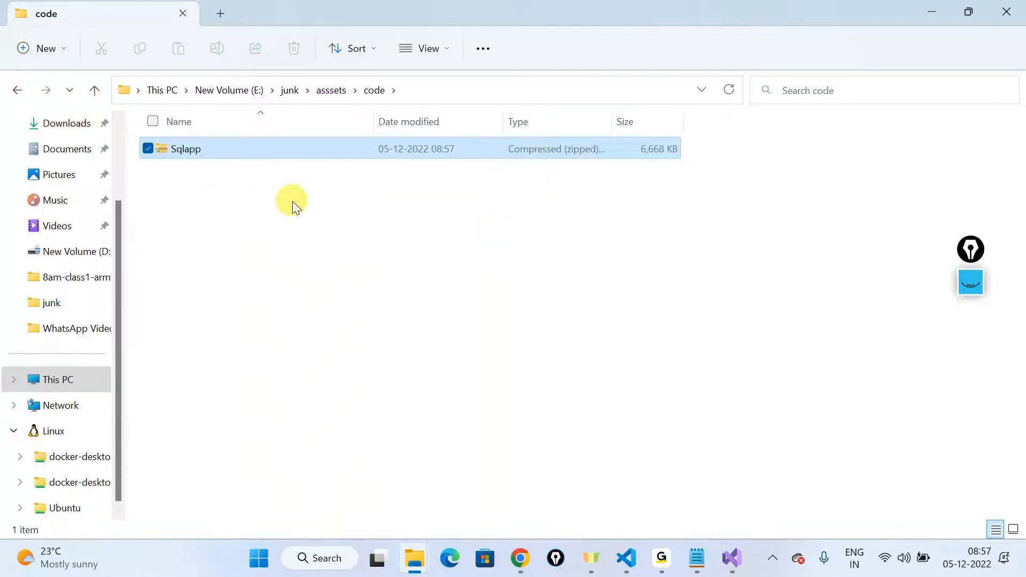
pyautogui.rightClick(194, 143)
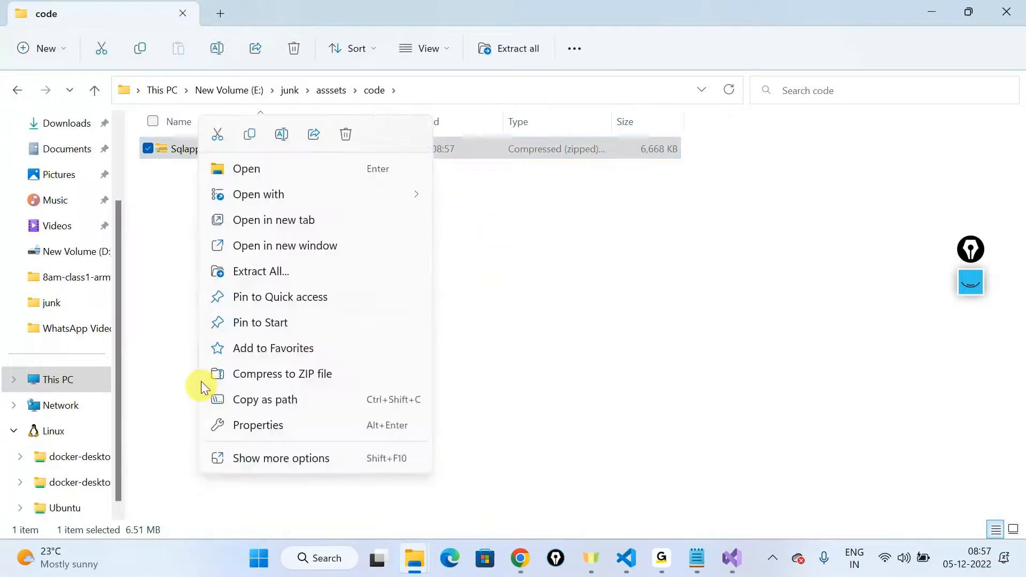
pyautogui.click(252, 270)
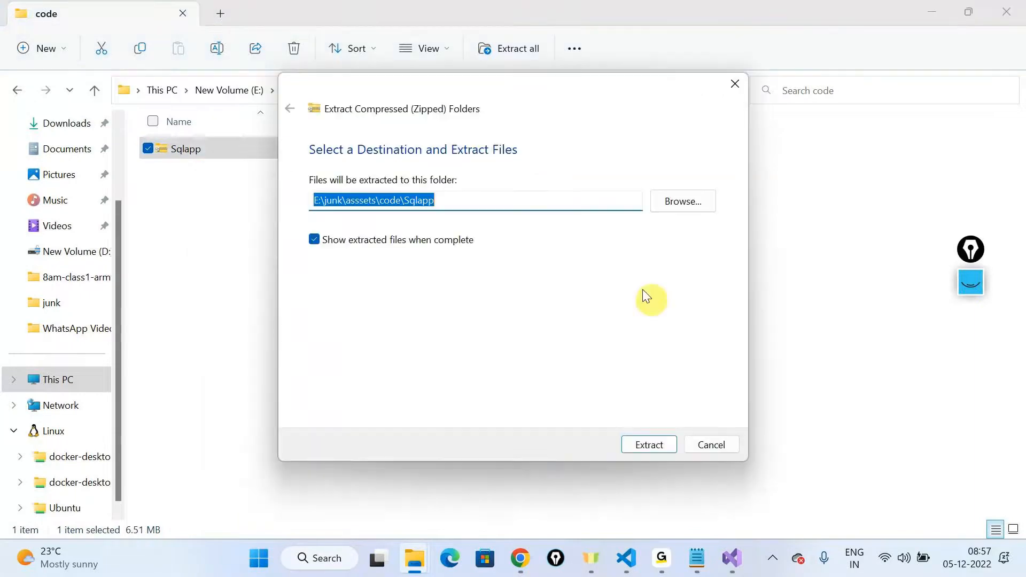
pyautogui.click(648, 445)
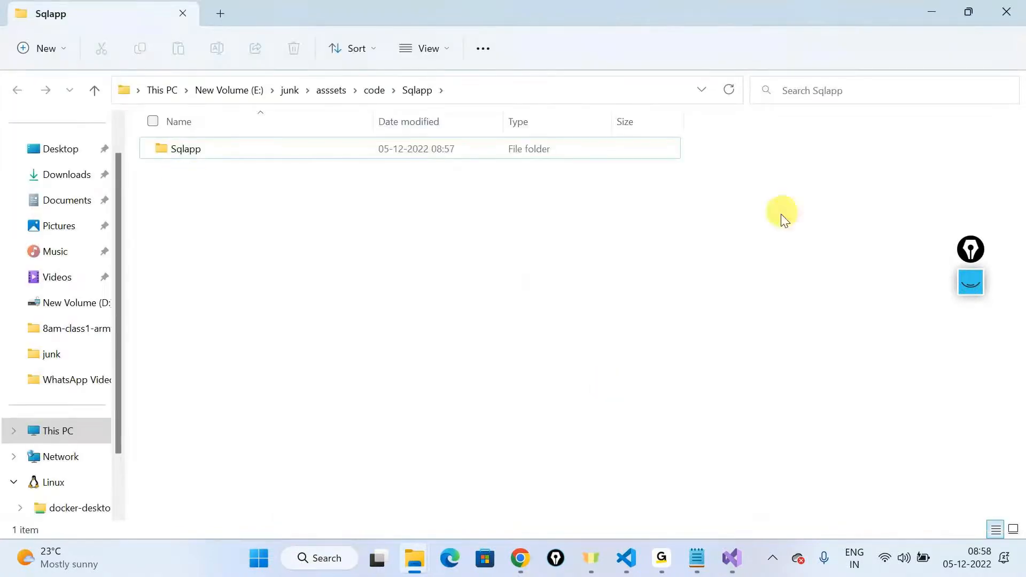
# Step: Move the nested Sqlapp folder up into the code folder and delete the Sqlapp zip there
pyautogui.click(315, 149)
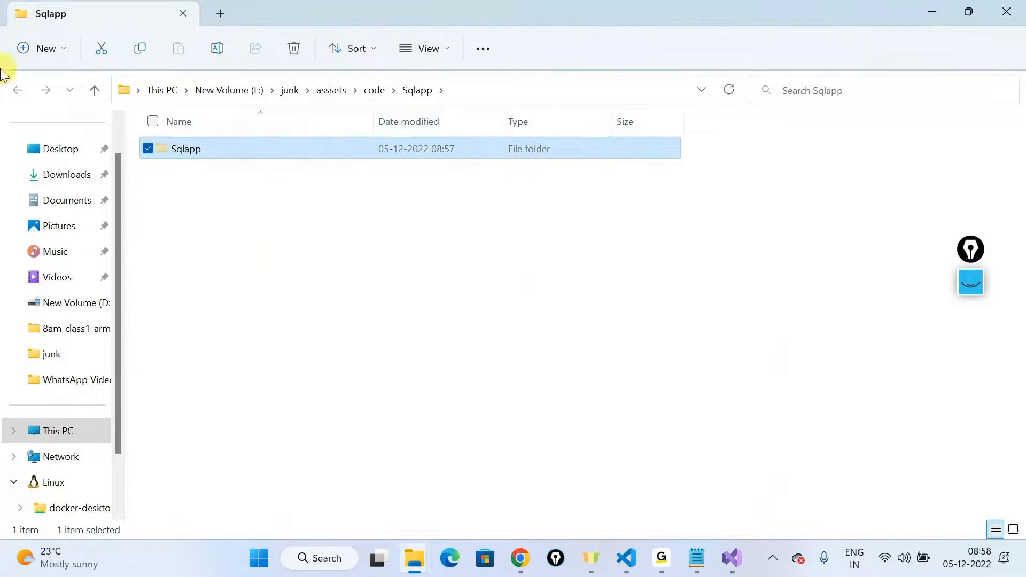
pyautogui.click(374, 90)
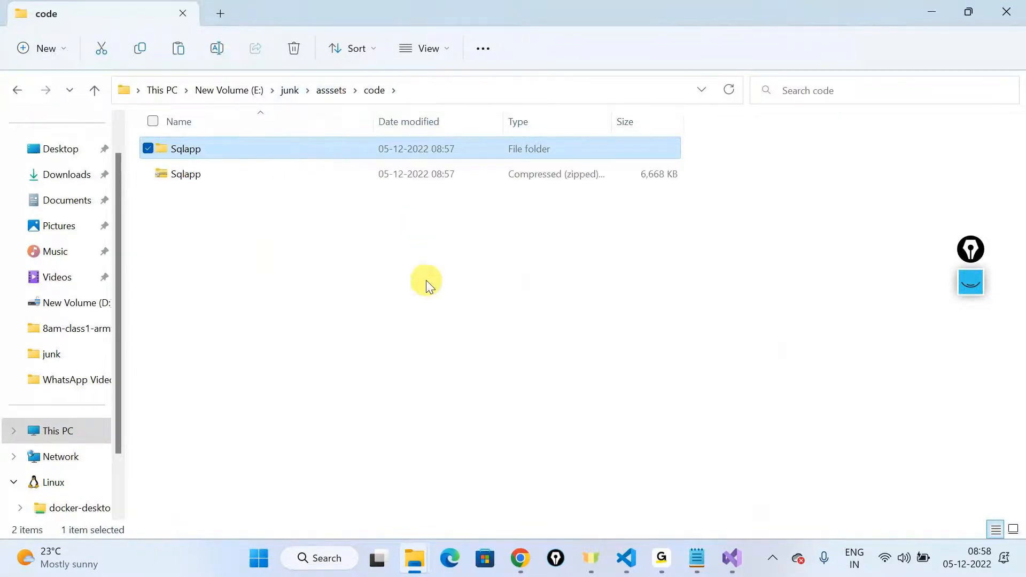
pyautogui.click(194, 176)
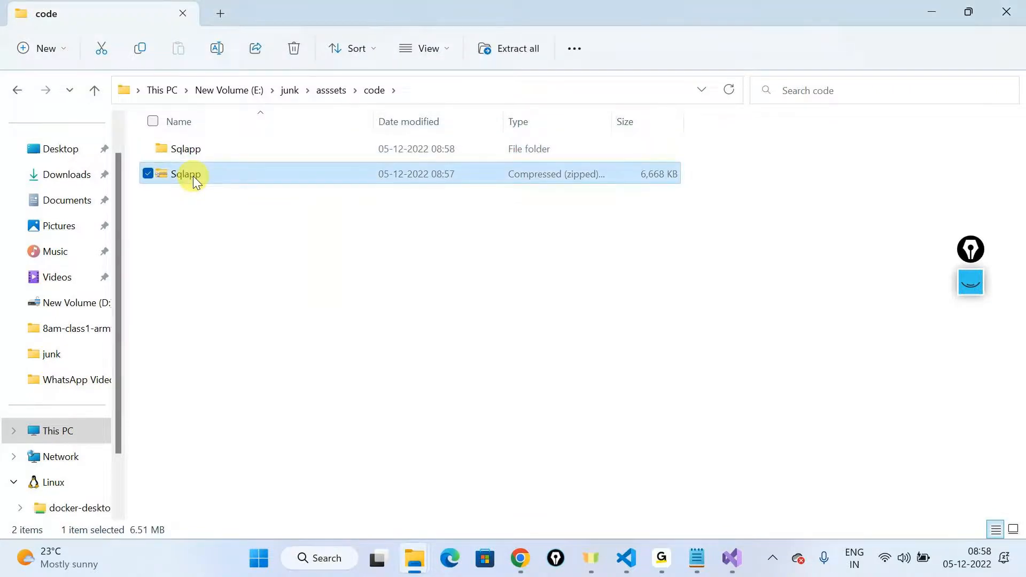
pyautogui.press('Delete')
# Step: Inspect the project files in the inner Sqlapp folder, and return to the outer Sqlapp folder containing Sqlapp.sln
pyautogui.doubleClick(184, 150)
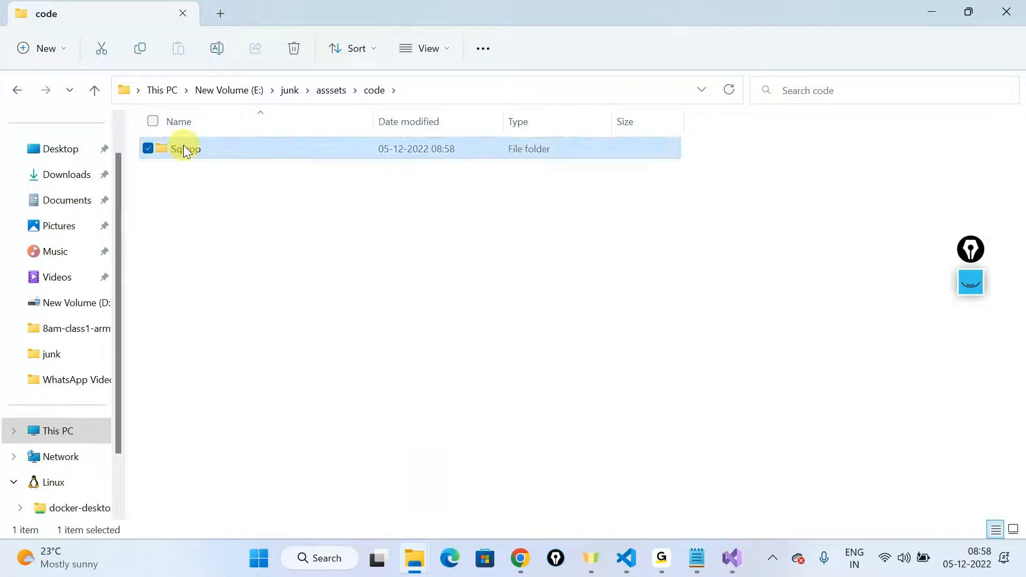
pyautogui.doubleClick(191, 176)
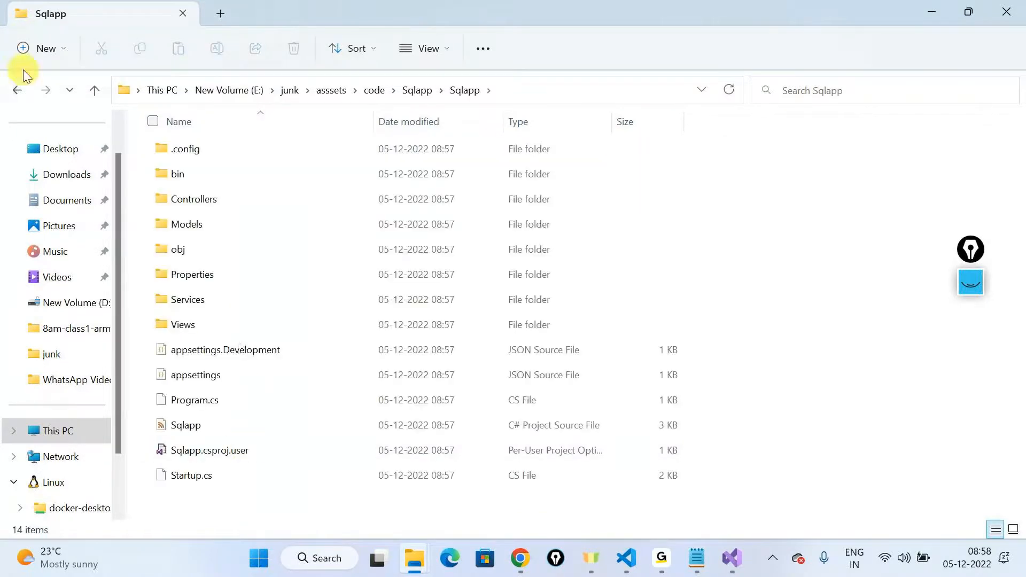
pyautogui.click(22, 90)
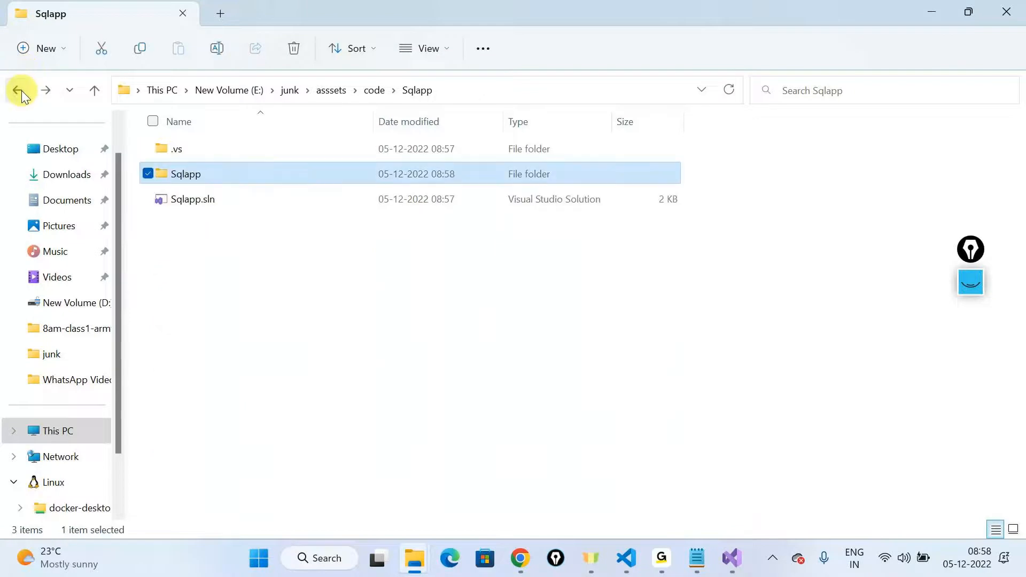
pyautogui.click(21, 91)
pyautogui.click(21, 91)
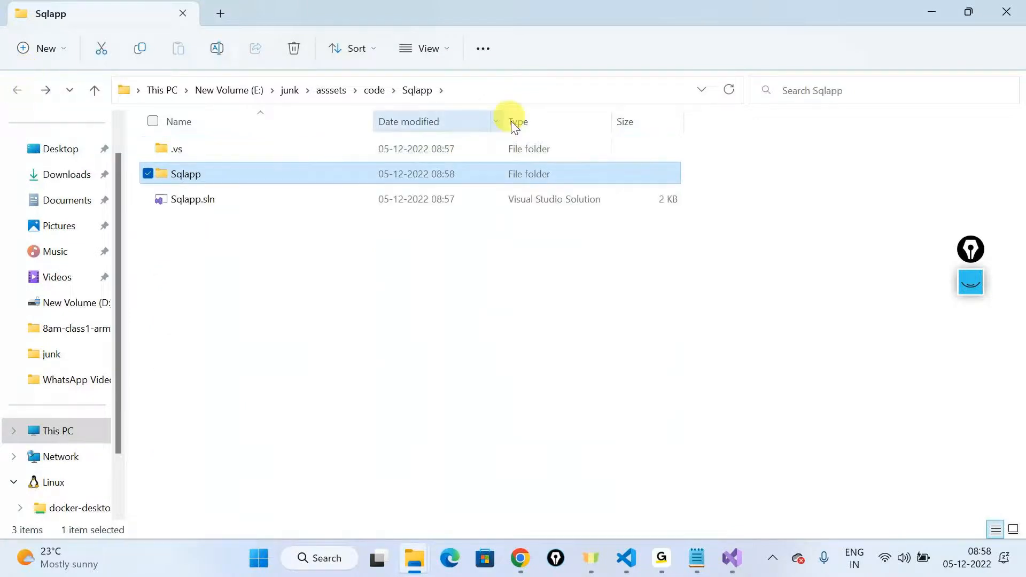
# Step: Switch to Visual Studio Code and open the folder E:\junk\asssets as the workspace
pyautogui.click(317, 92)
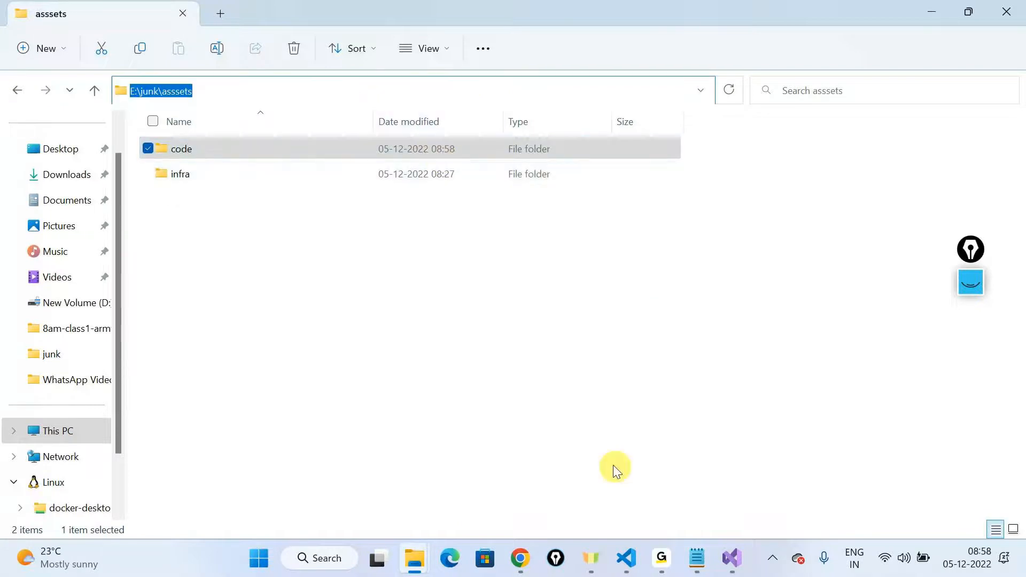
pyautogui.click(627, 557)
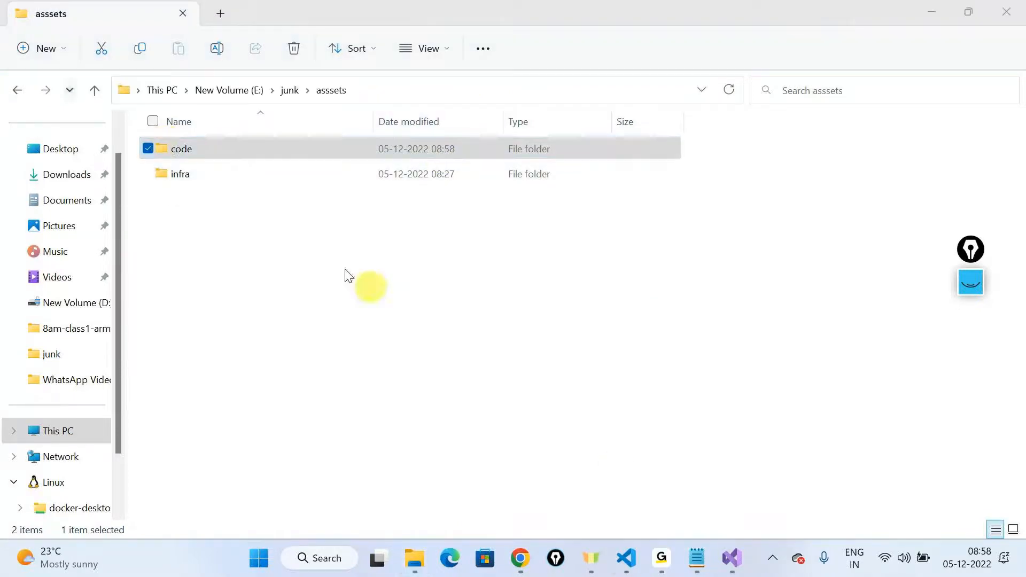
pyautogui.click(630, 567)
pyautogui.click(43, 21)
pyautogui.click(78, 100)
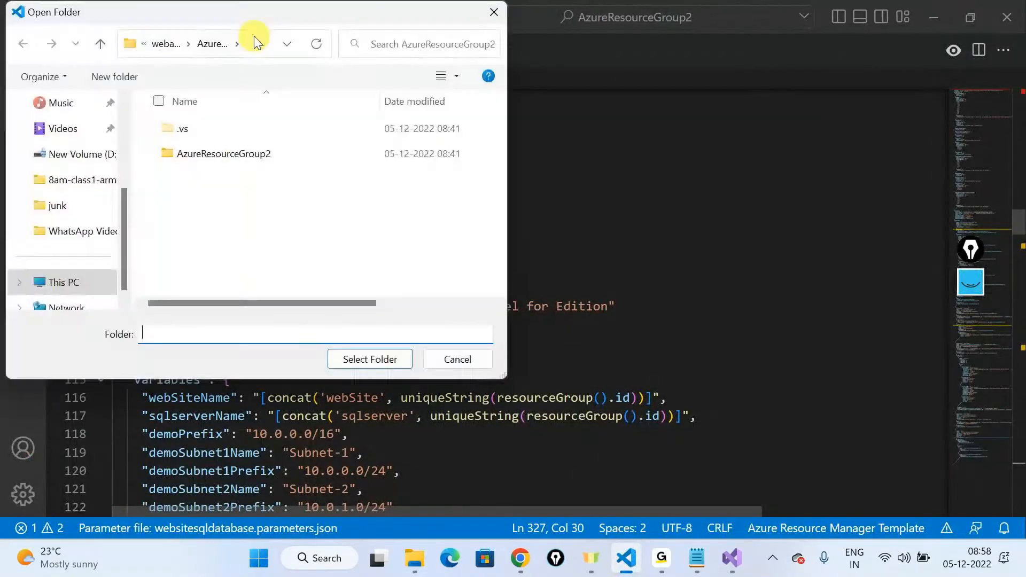
pyautogui.click(255, 36)
pyautogui.write('E:\\junk\\asssets')
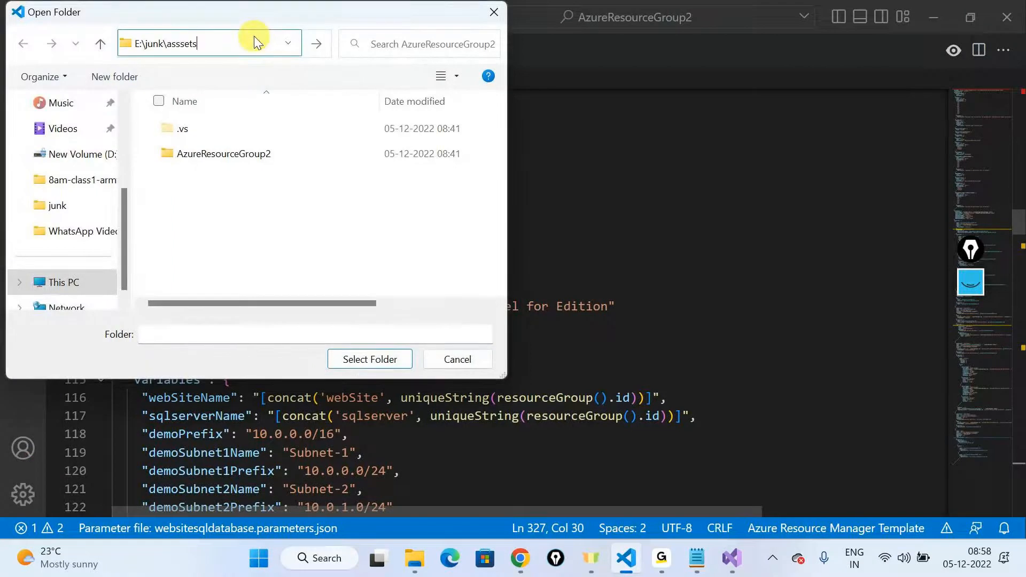
pyautogui.press('Return')
pyautogui.click(385, 360)
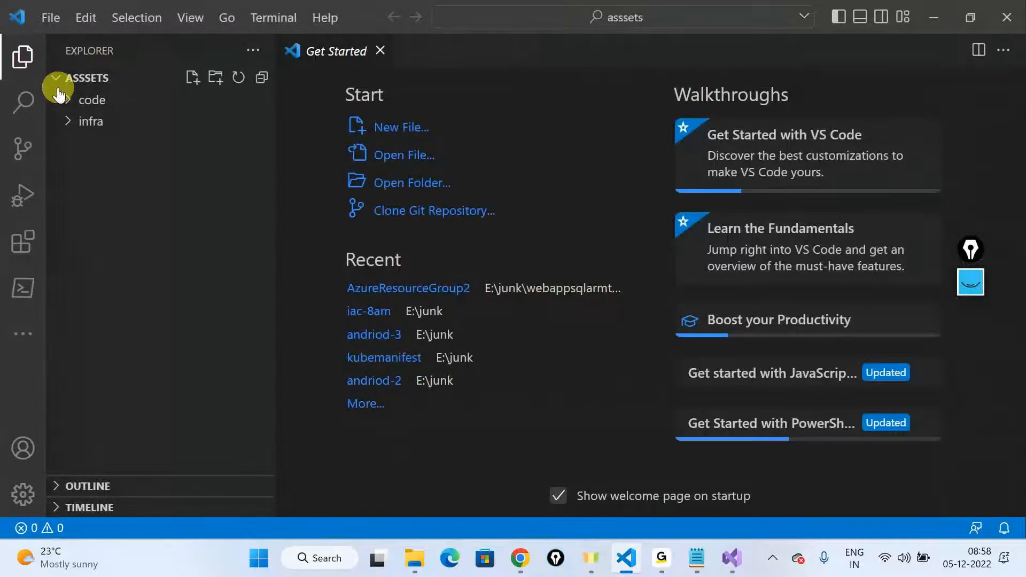
# Step: Examine the Sqlapp project files inside the code folder of the workspace, and collapse the folder again
pyautogui.click(69, 101)
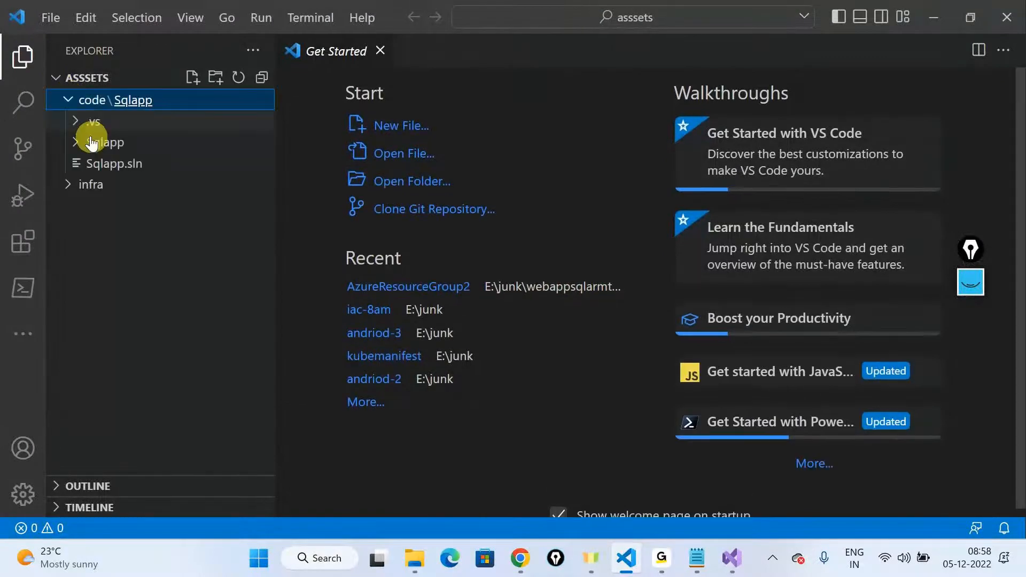
pyautogui.click(91, 142)
pyautogui.scroll(-1, 158, 352)
pyautogui.scroll(1, 156, 354)
pyautogui.scroll(-1, 156, 352)
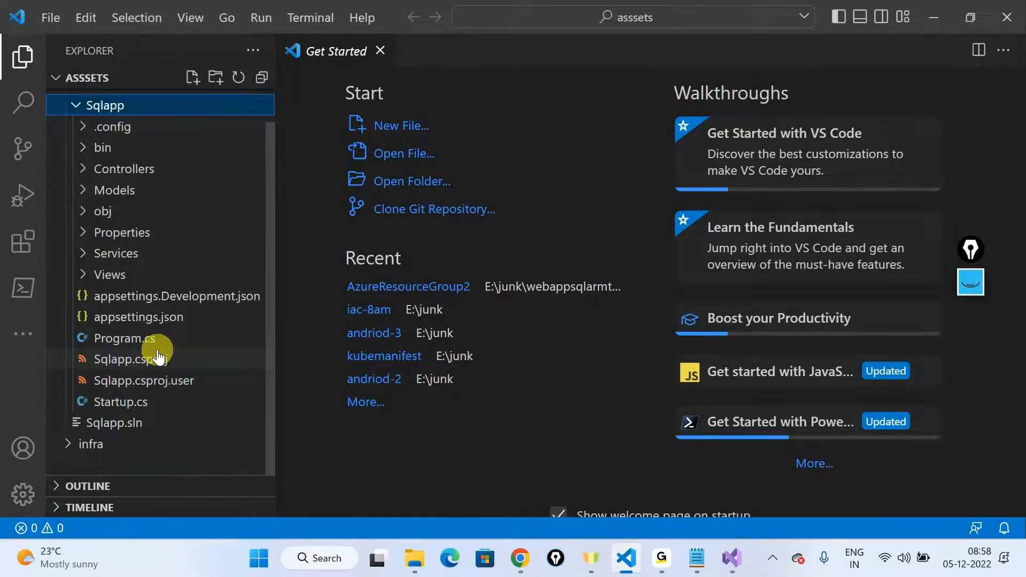
pyautogui.click(67, 143)
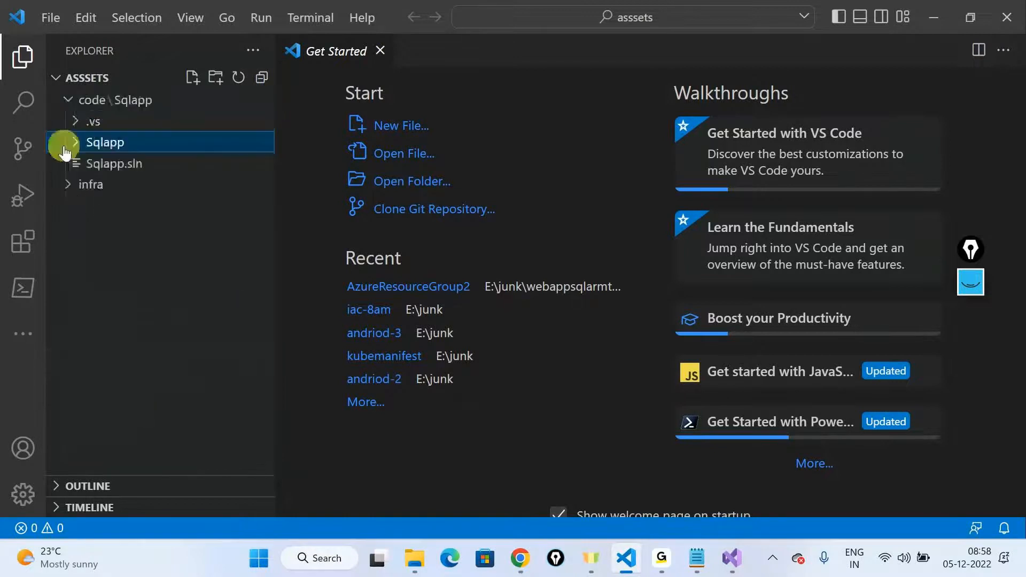
pyautogui.click(68, 100)
# Step: Review WebSiteSQLDatabase.json in the infra folder, including the Sqlconnection setting, and dismiss the schema notification
pyautogui.click(65, 128)
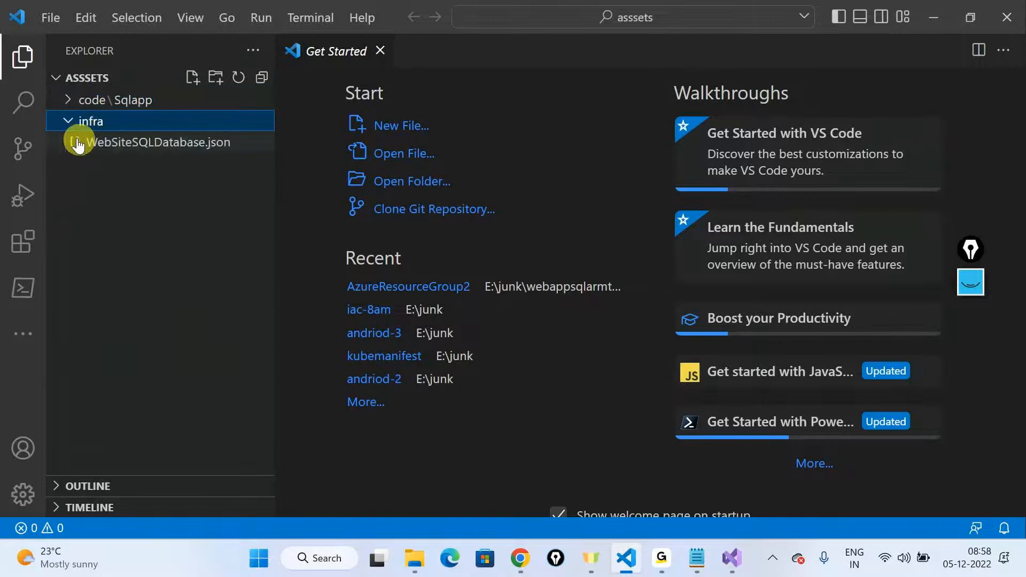
pyautogui.click(91, 142)
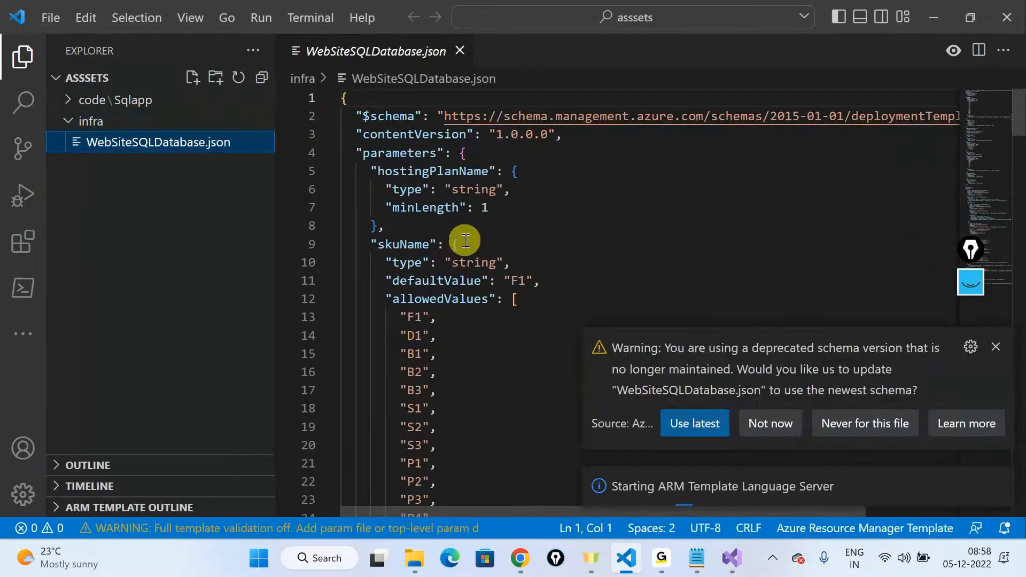
pyautogui.click(994, 348)
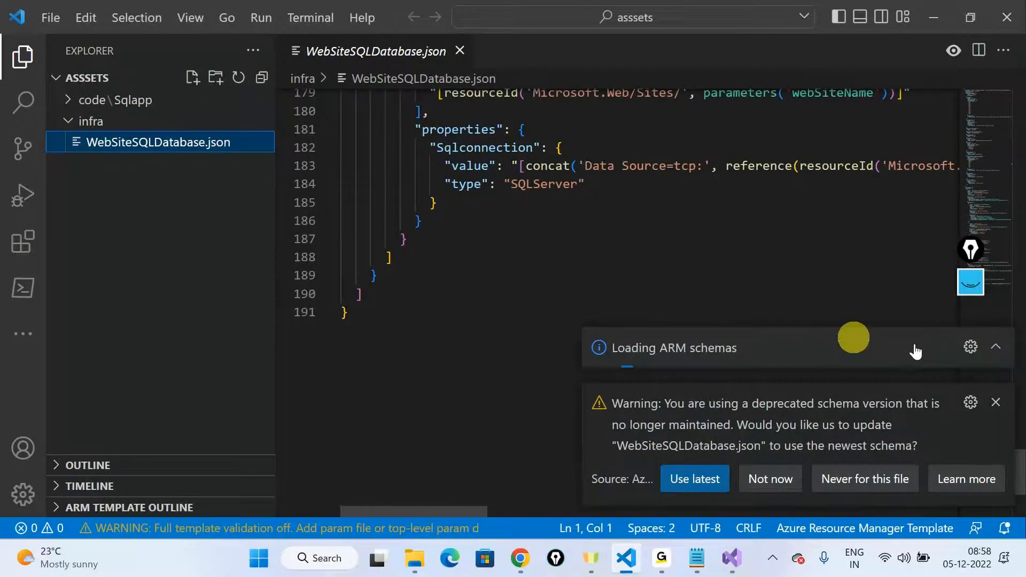
pyautogui.scroll(4, 493, 365)
pyautogui.doubleClick(493, 365)
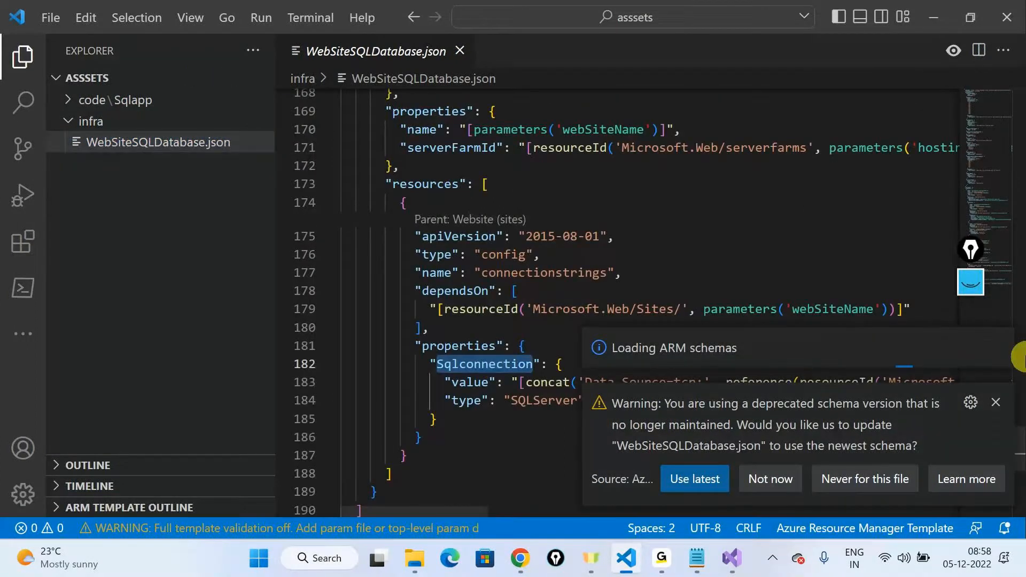
pyautogui.scroll(20, 757, 289)
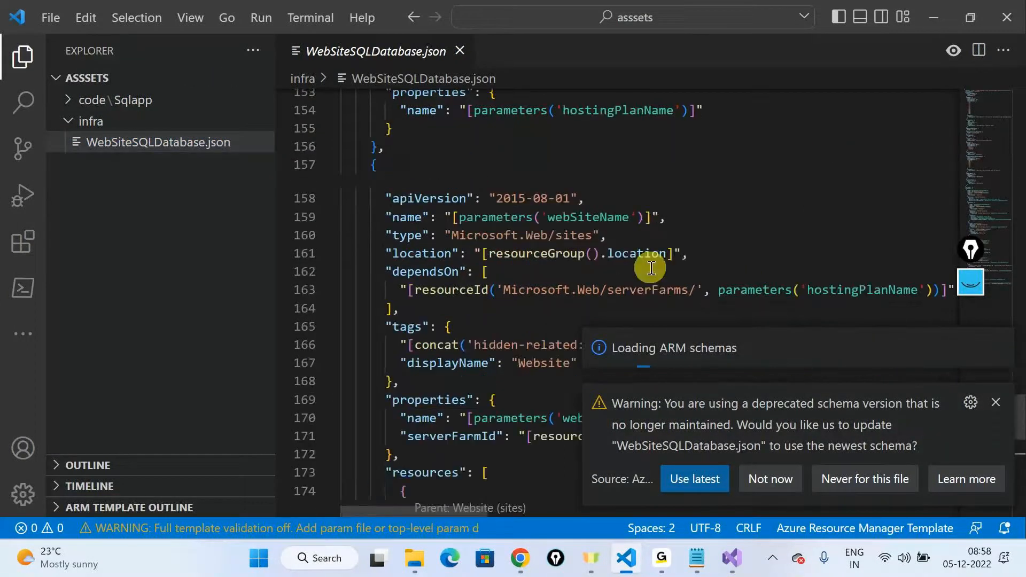
pyautogui.scroll(15, 650, 267)
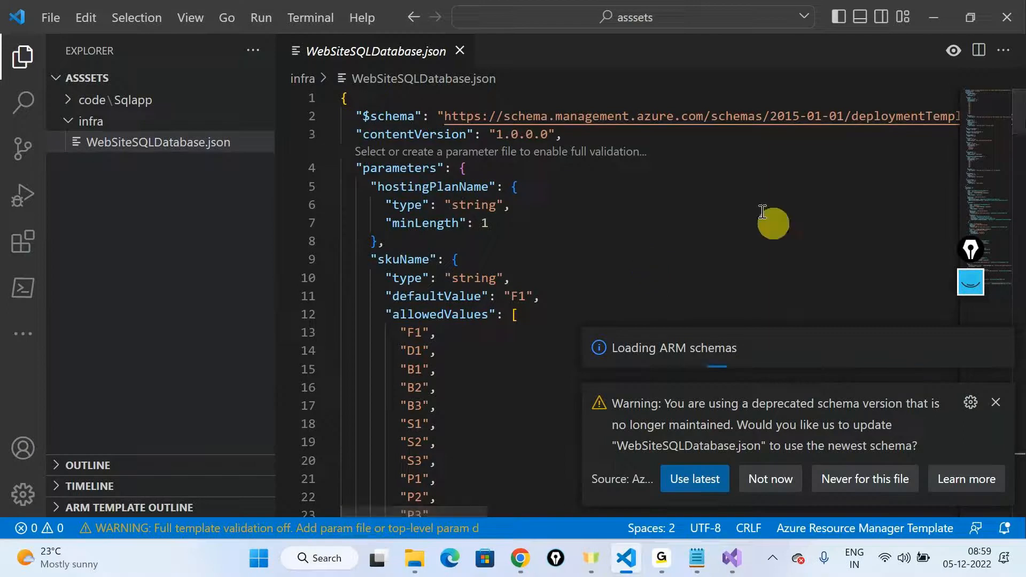
pyautogui.click(997, 406)
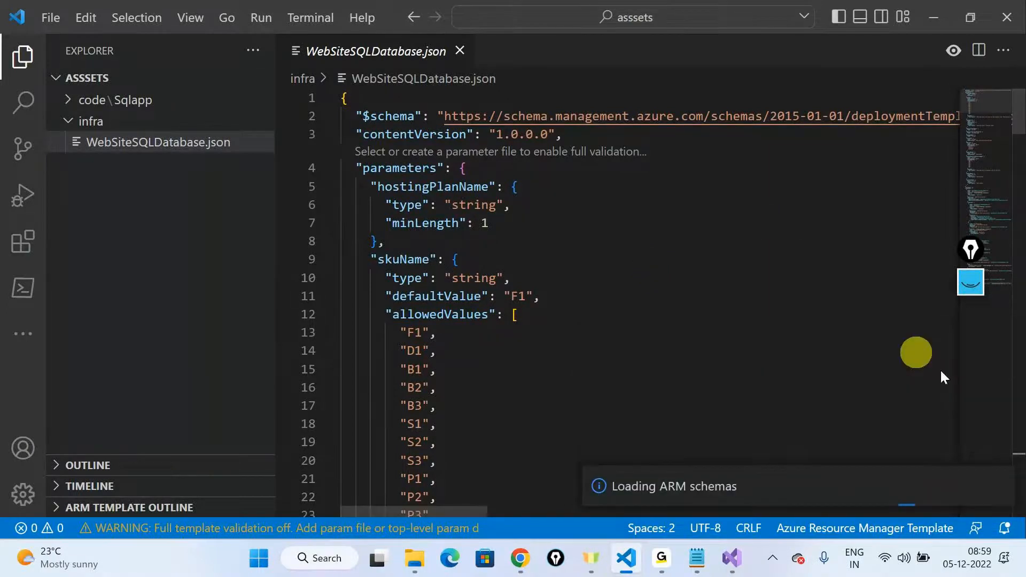
# Step: Create a new folder named sql in the root of the asssets workspace
pyautogui.click(65, 122)
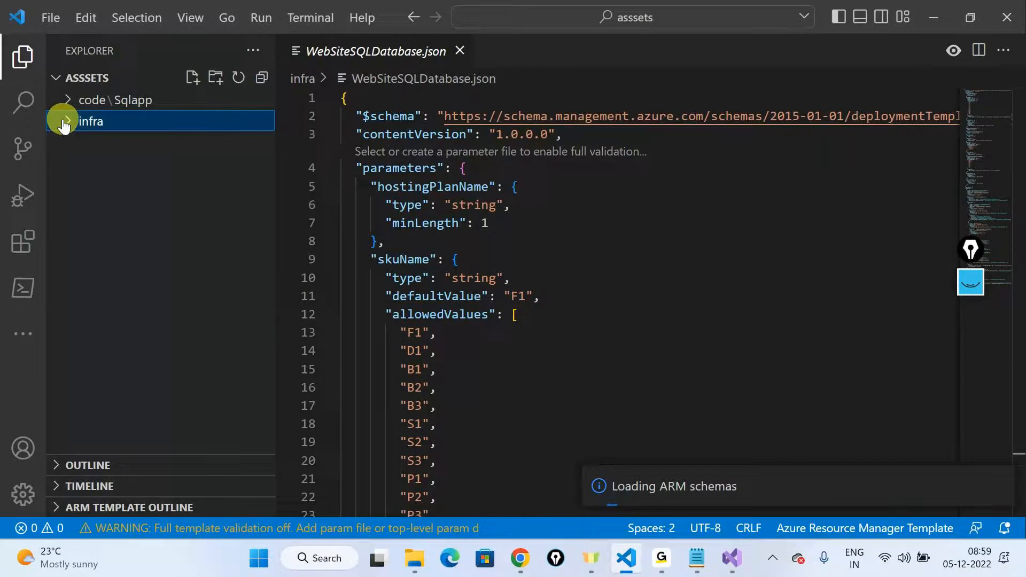
pyautogui.click(215, 81)
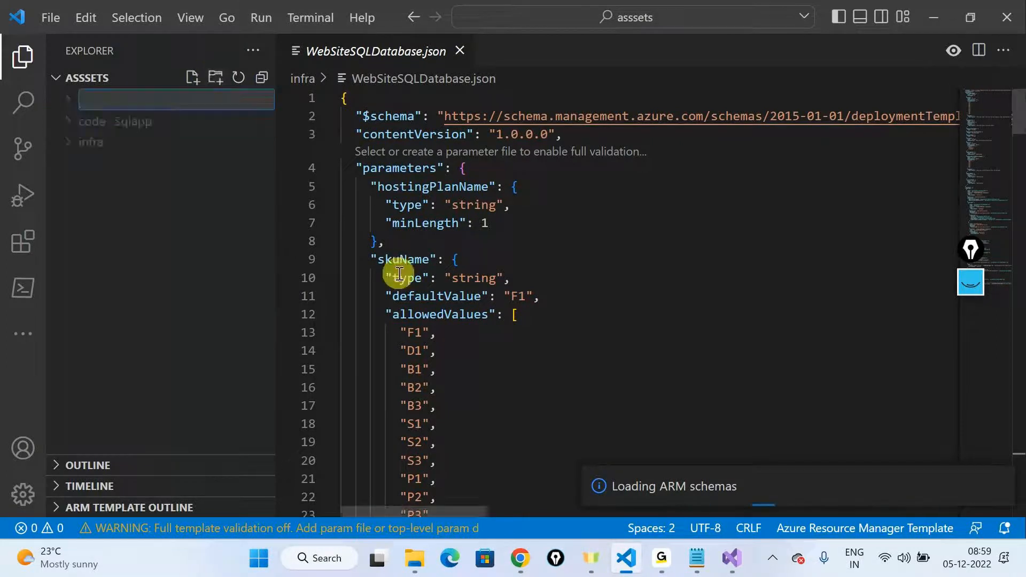
pyautogui.write('sql')
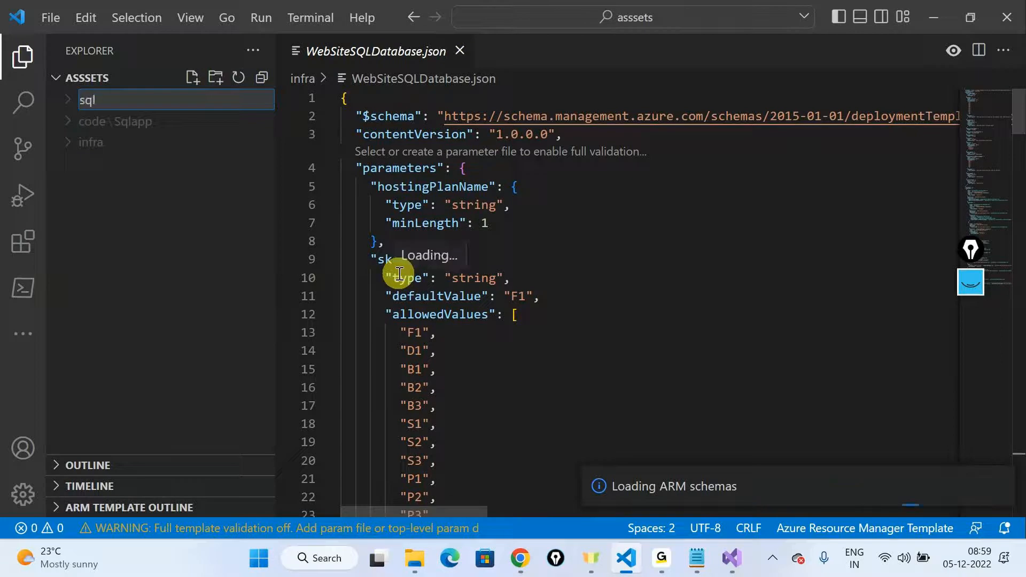
pyautogui.press('Return')
pyautogui.click(126, 144)
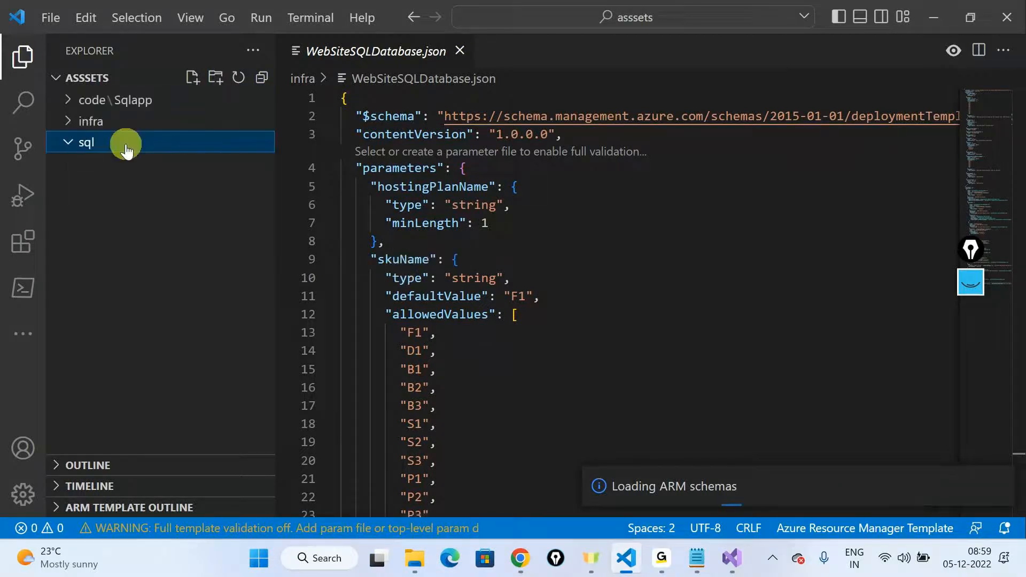
# Step: Rename the sql folder as sqlcommands
pyautogui.rightClick(126, 146)
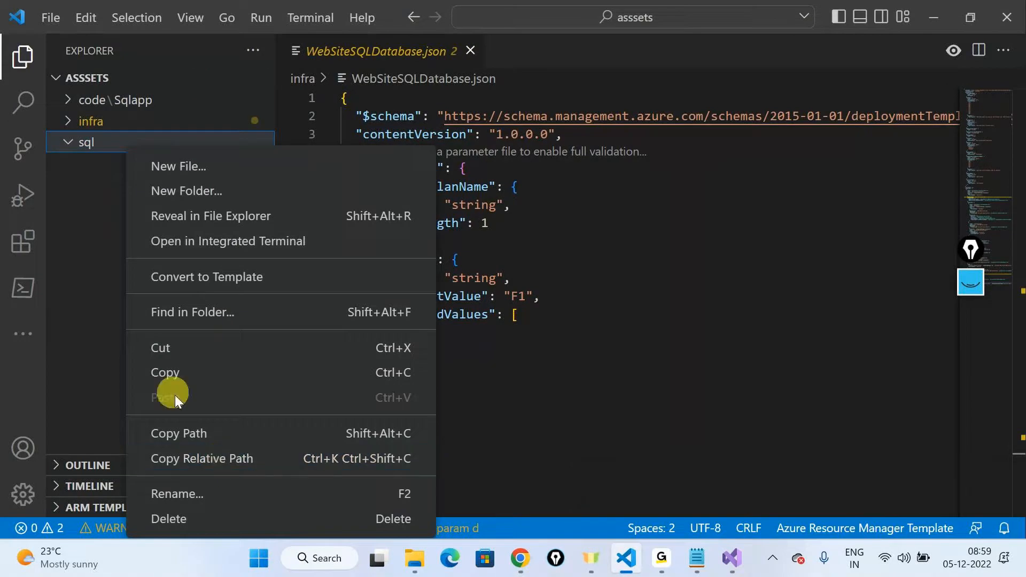
pyautogui.press('F2')
pyautogui.press('End')
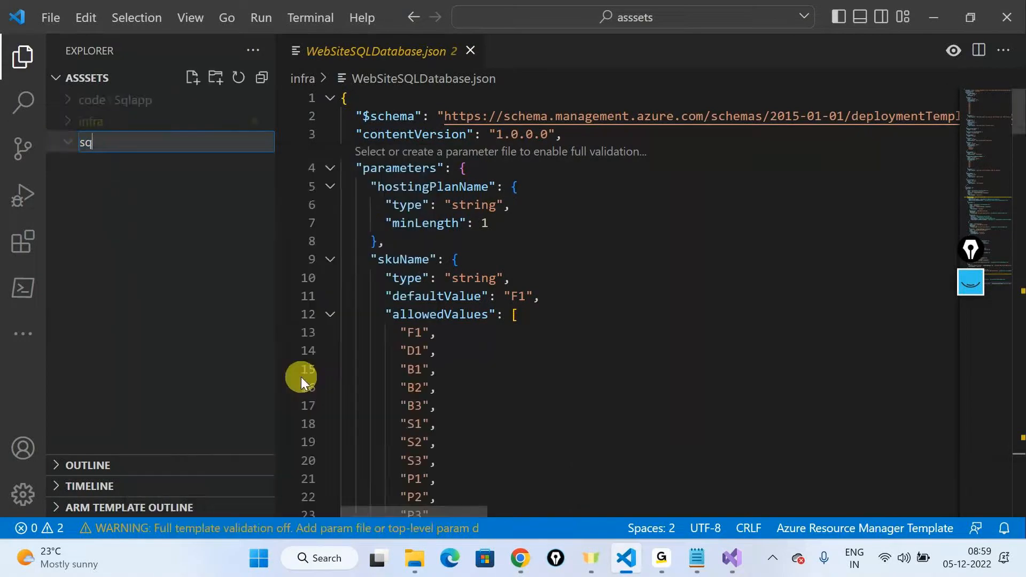
pyautogui.write('commands')
pyautogui.press('Return')
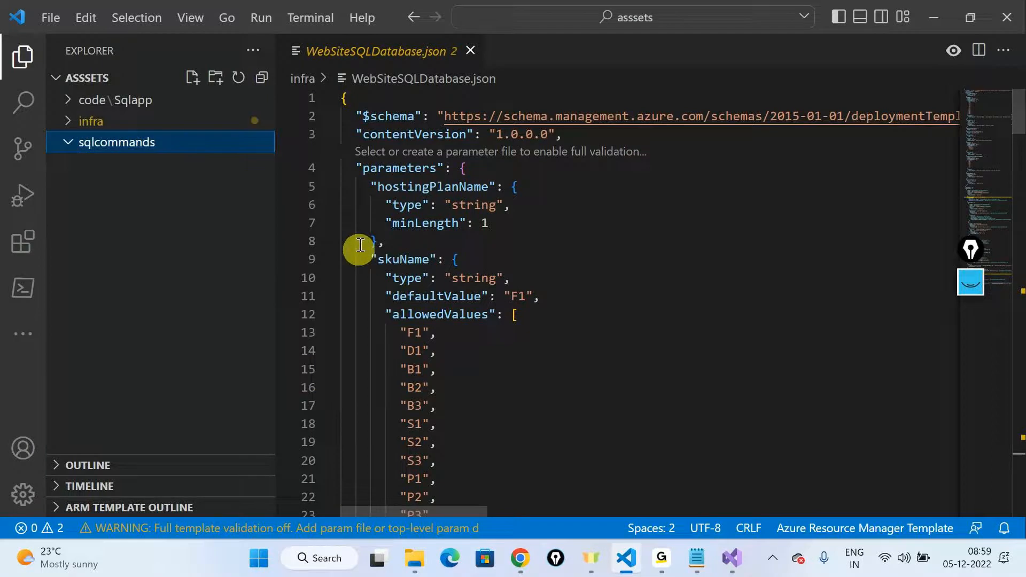
# Step: Switch to Azure DevOps in Chrome and copy the entire contents of Sql Commands.txt from the webappsql repository
pyautogui.click(533, 572)
pyautogui.click(345, 271)
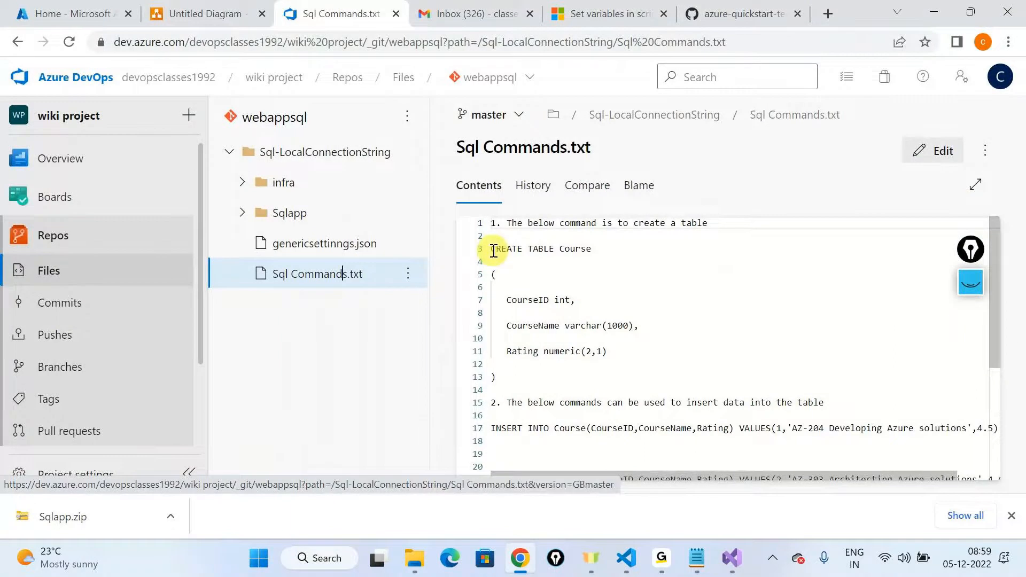
pyautogui.click(524, 279)
pyautogui.hotkey('ctrl', 'a')
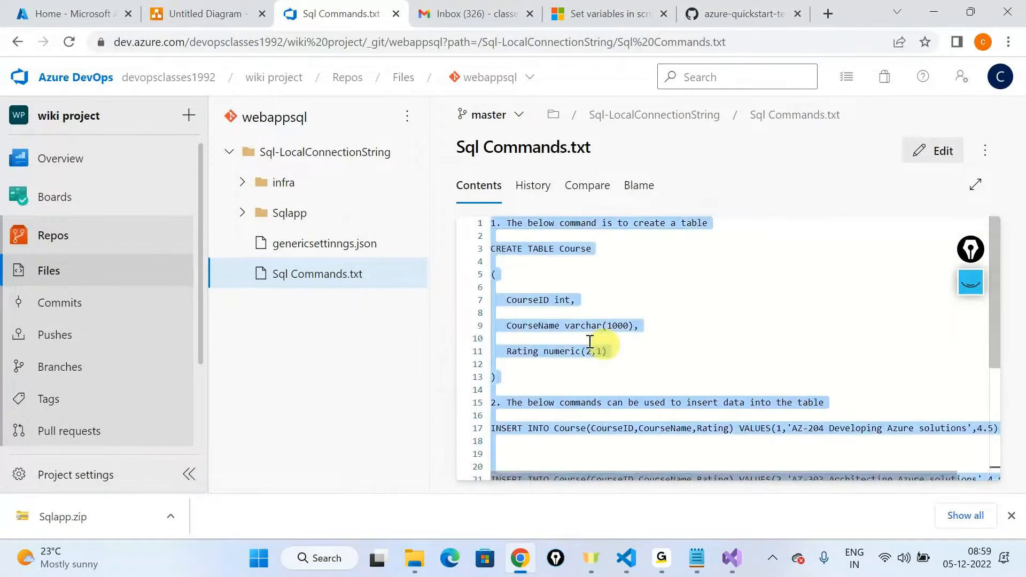
pyautogui.click(1011, 516)
# Step: Back in Visual Studio Code, create commands.sql in the sqlcommands folder and paste the copied SQL commands into it
pyautogui.hotkey('alt', 'Tab')
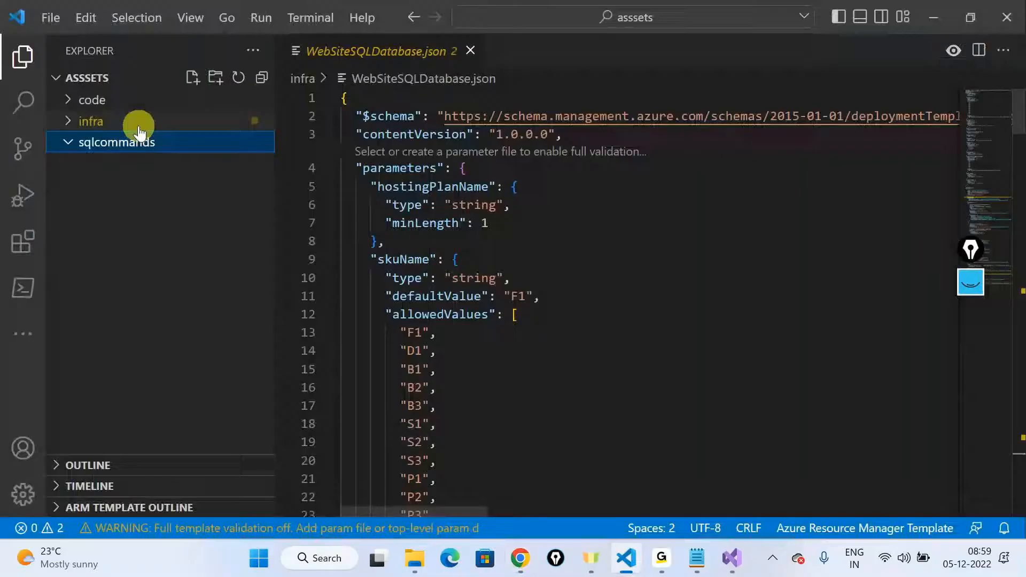
pyautogui.click(191, 80)
pyautogui.write('sql')
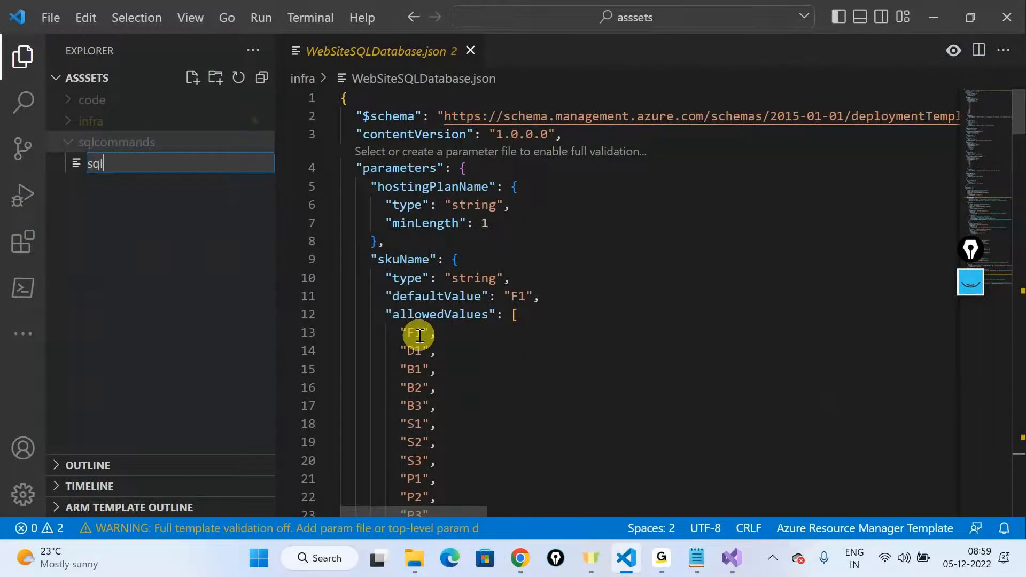
pyautogui.press('BackSpace')
pyautogui.press('BackSpace')
pyautogui.press('BackSpace')
pyautogui.write('commands.sql')
pyautogui.press('Return')
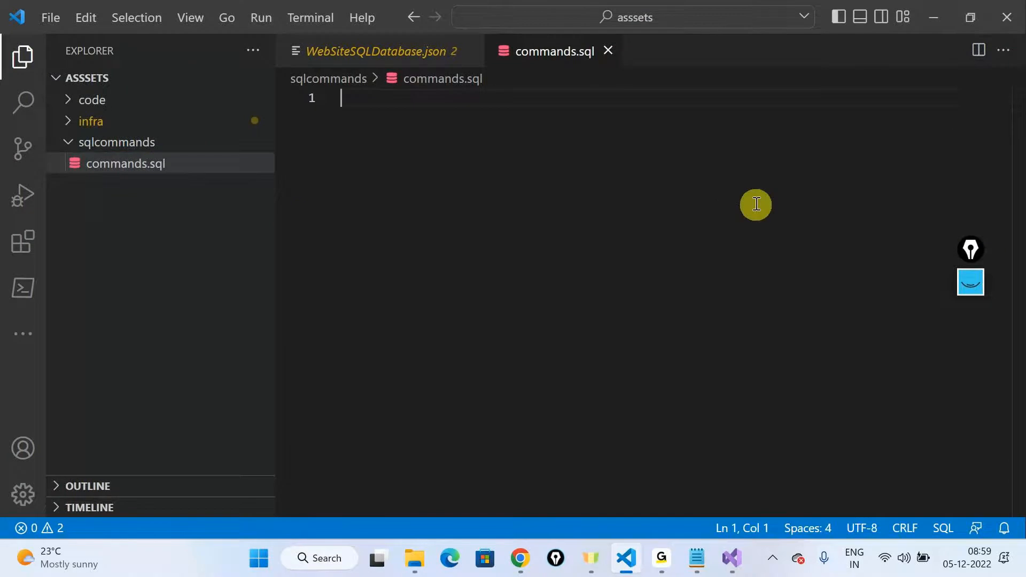
pyautogui.hotkey('ctrl', 'v')
pyautogui.scroll(4, 650, 288)
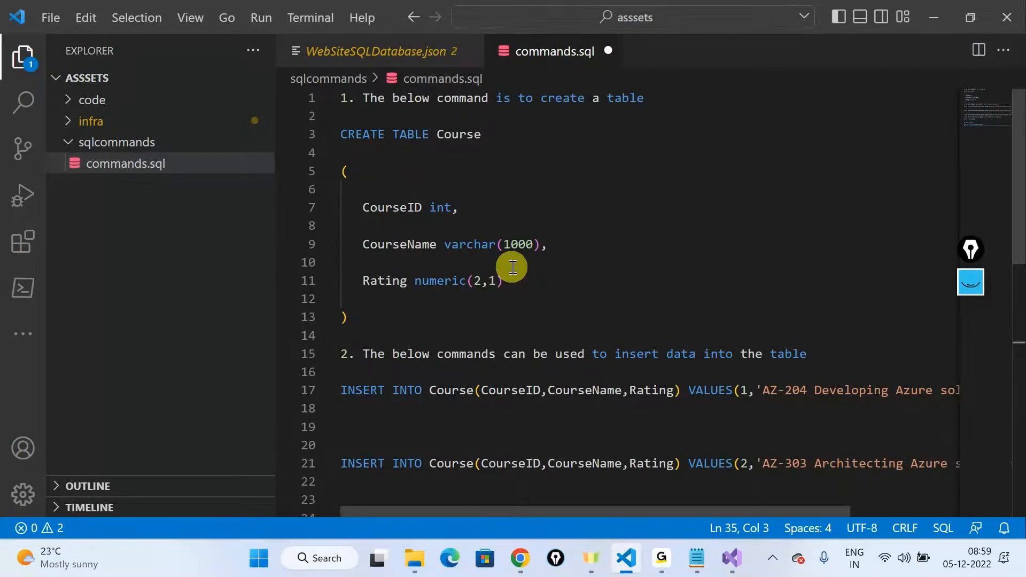
# Step: Hide the file explorer and delete the first note line plus one blank line above the CREATE TABLE statement
pyautogui.click(20, 56)
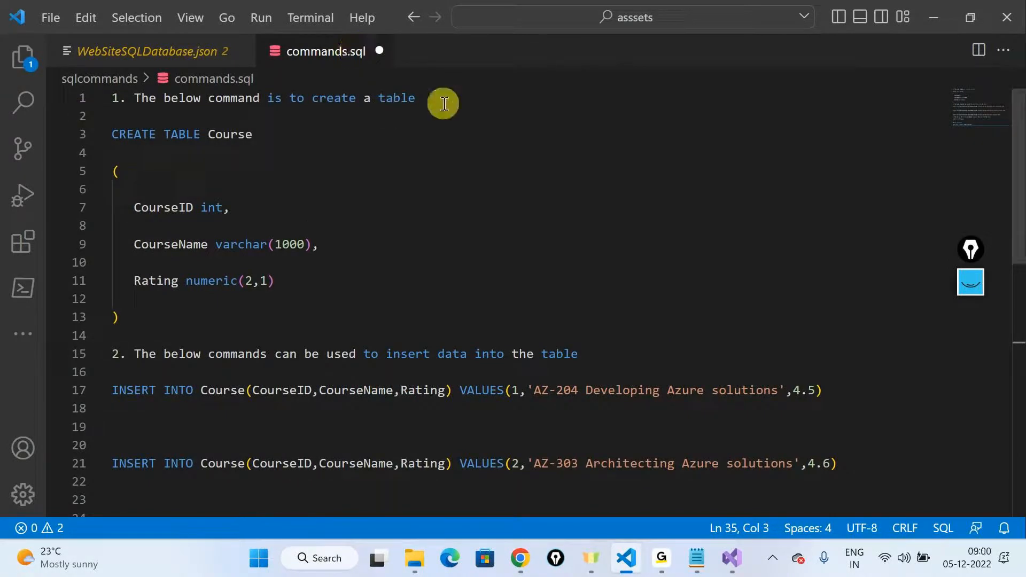
pyautogui.moveTo(444, 103); pyautogui.dragTo(112, 99)
pyautogui.press('BackSpace')
pyautogui.press('Down')
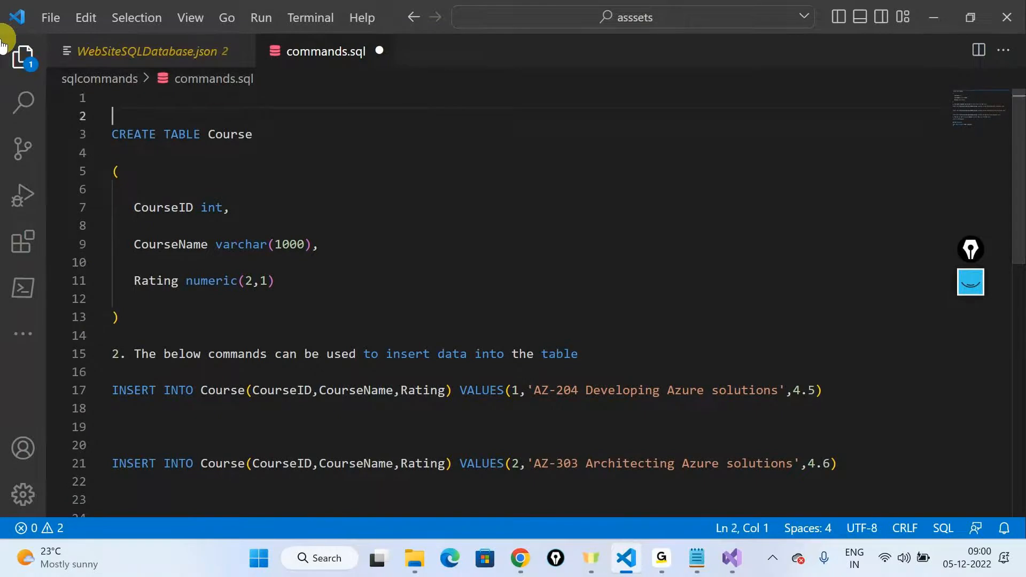
pyautogui.press('Down')
pyautogui.press('BackSpace')
# Step: Delete the second note about inserting data and the extra blank lines before the first INSERT statement
pyautogui.moveTo(547, 355); pyautogui.dragTo(35, 338)
pyautogui.press('BackSpace')
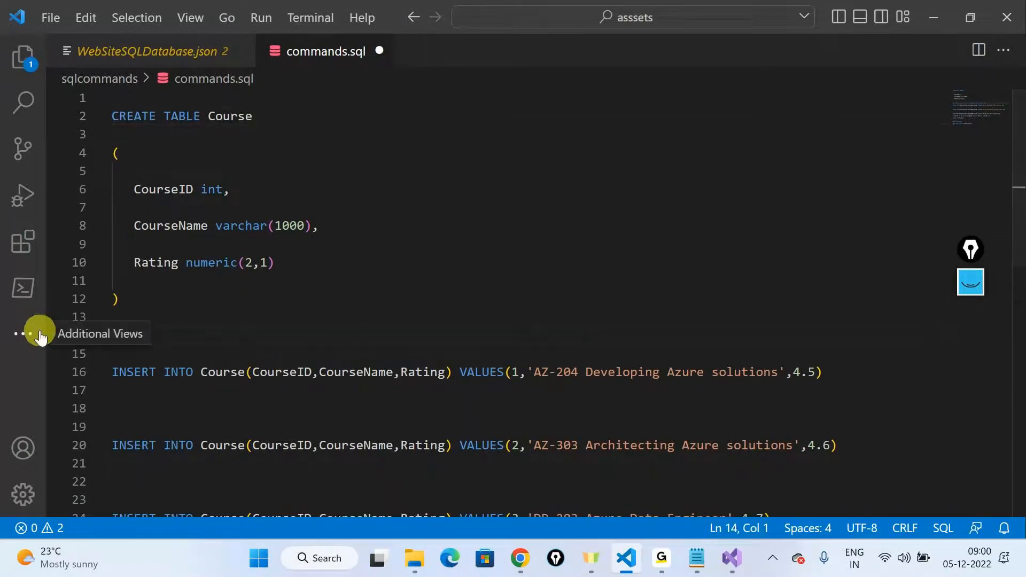
pyautogui.press('BackSpace')
pyautogui.press('Down')
pyautogui.press('BackSpace')
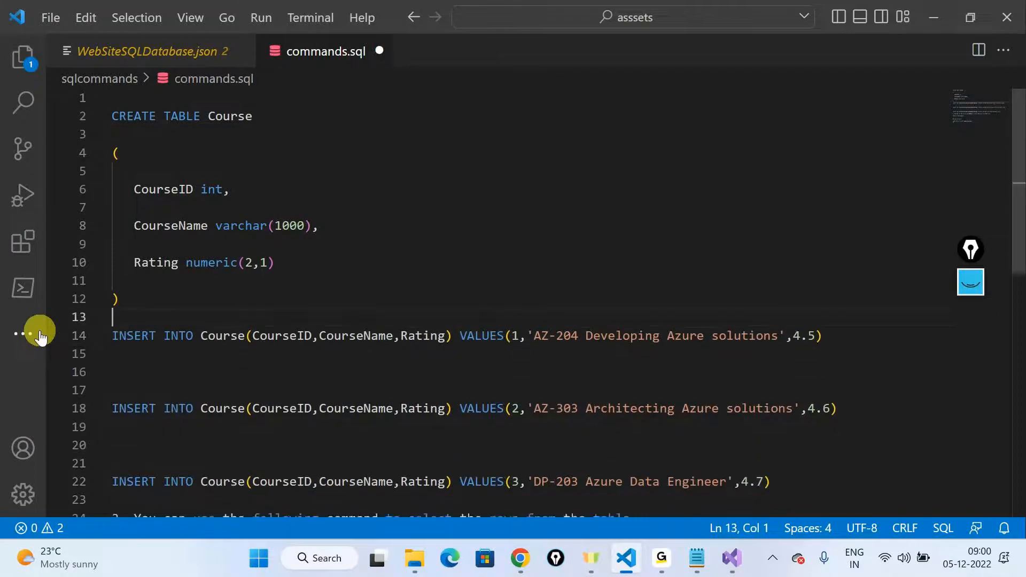
# Step: Remove the blank lines between the three INSERT INTO Course statements so they sit on consecutive lines
pyautogui.press('Down')
pyautogui.press('Down')
pyautogui.press('Down')
pyautogui.press('Down')
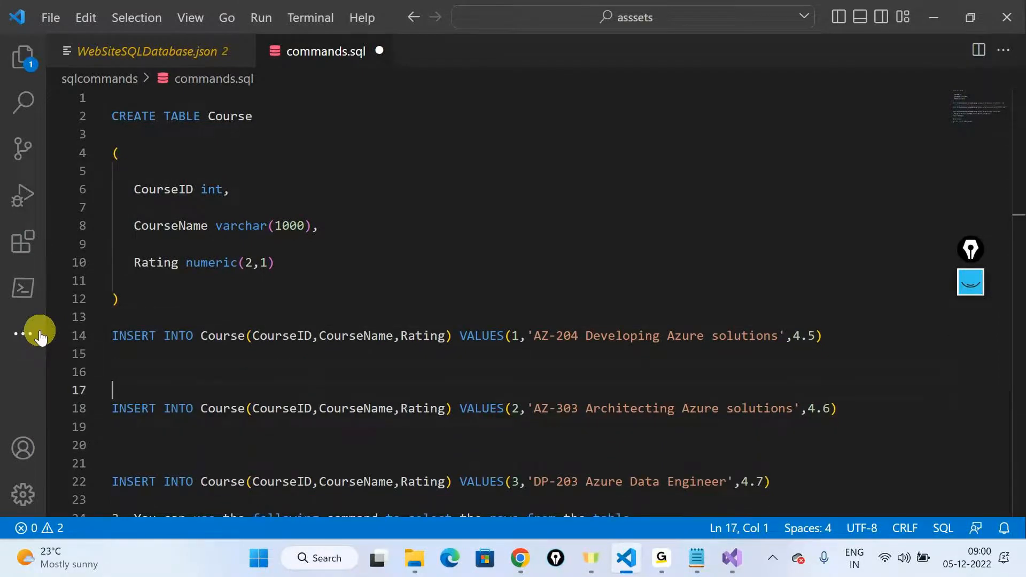
pyautogui.press('Down')
pyautogui.press('BackSpace')
pyautogui.press('BackSpace')
pyautogui.press('BackSpace')
pyautogui.press('Down')
pyautogui.press('Down')
pyautogui.press('Down')
pyautogui.press('Down')
pyautogui.press('BackSpace')
pyautogui.press('BackSpace')
pyautogui.press('BackSpace')
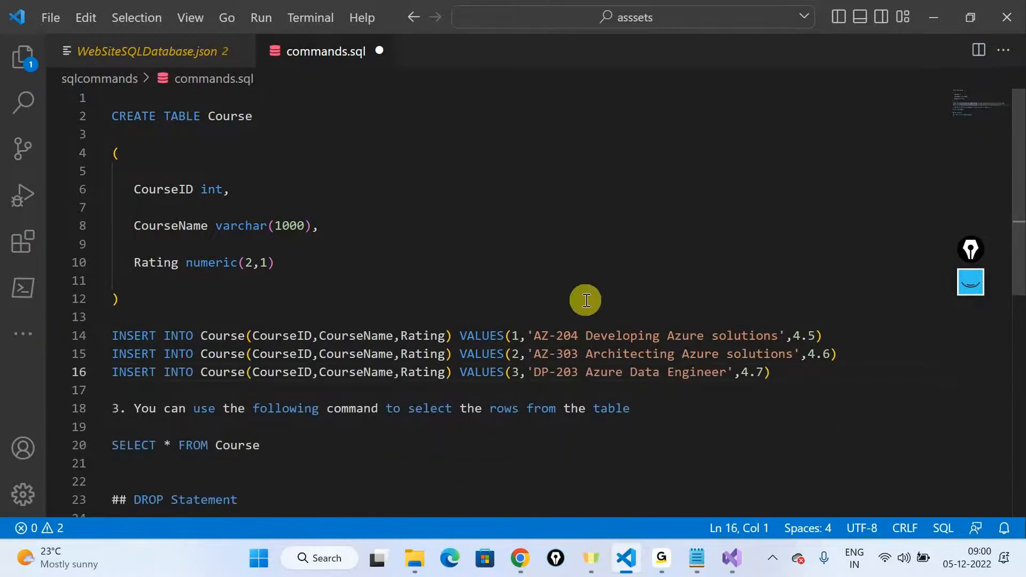
# Step: Delete the third note about selecting rows and one blank line above the SELECT statement
pyautogui.moveTo(630, 408); pyautogui.dragTo(3, 418)
pyautogui.press('Delete')
pyautogui.press('Delete')
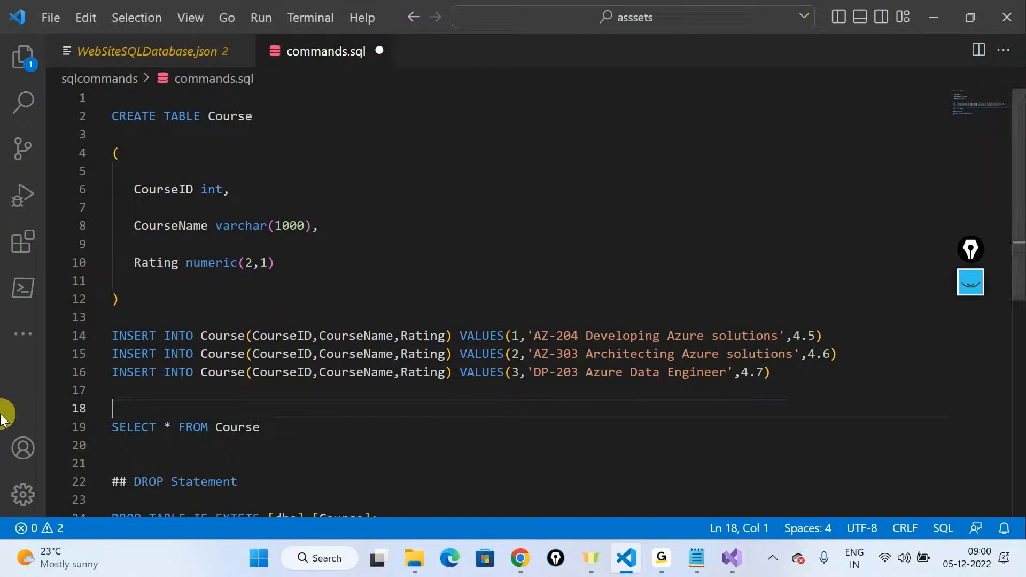
# Step: Remove the extra blank line above the SELECT statement and delete the DROP Statement section at the end of commands.sql
pyautogui.press('BackSpace')
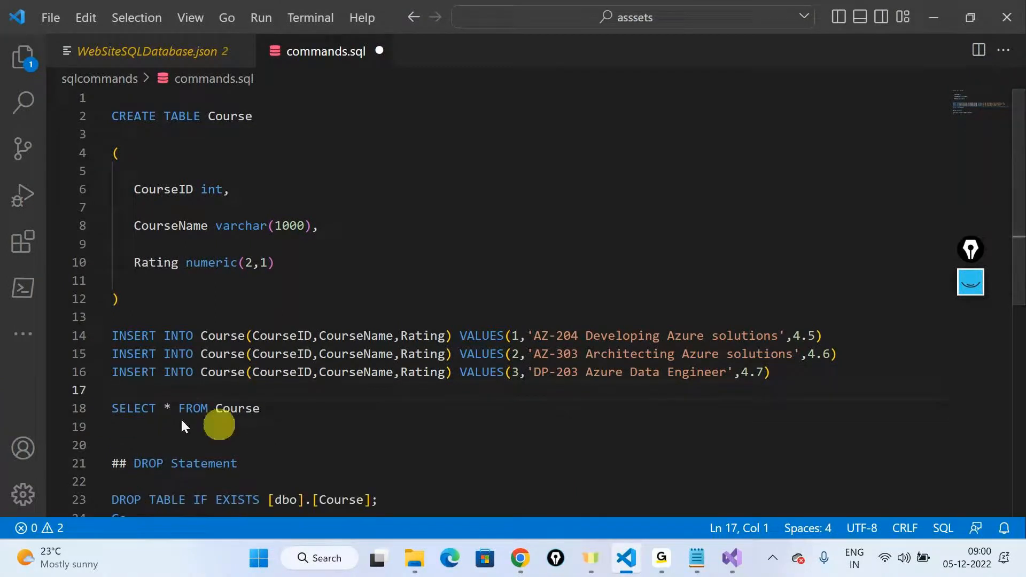
pyautogui.scroll(-3, 182, 421)
pyautogui.moveTo(128, 372); pyautogui.dragTo(46, 291)
pyautogui.press('Delete')
pyautogui.press('BackSpace')
pyautogui.scroll(3, 136, 275)
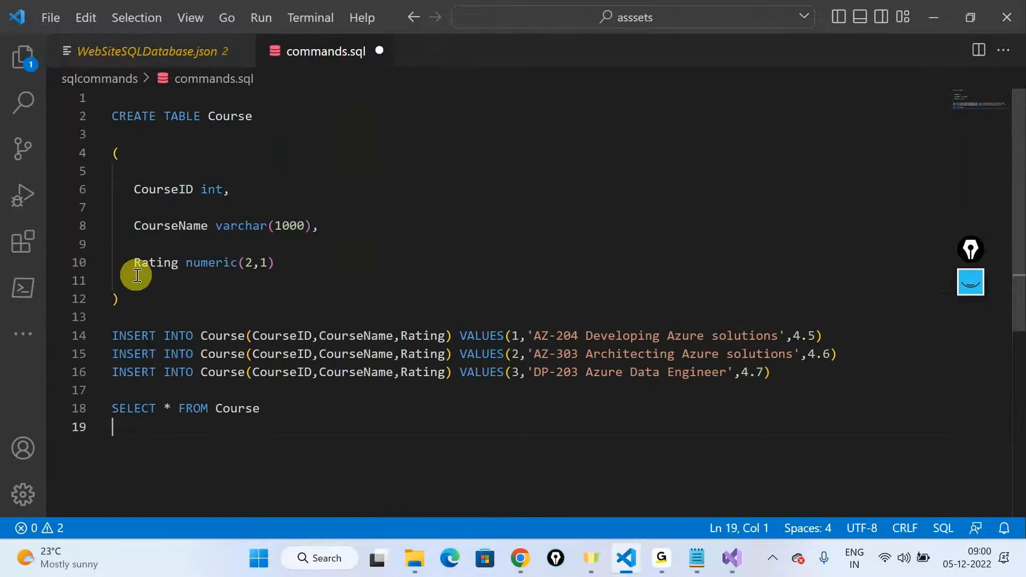
# Step: Compare the CREATE TABLE block with the original Sql Commands.txt in the webappsql repository in the browser
pyautogui.moveTo(111, 116); pyautogui.dragTo(213, 305)
pyautogui.click(248, 184)
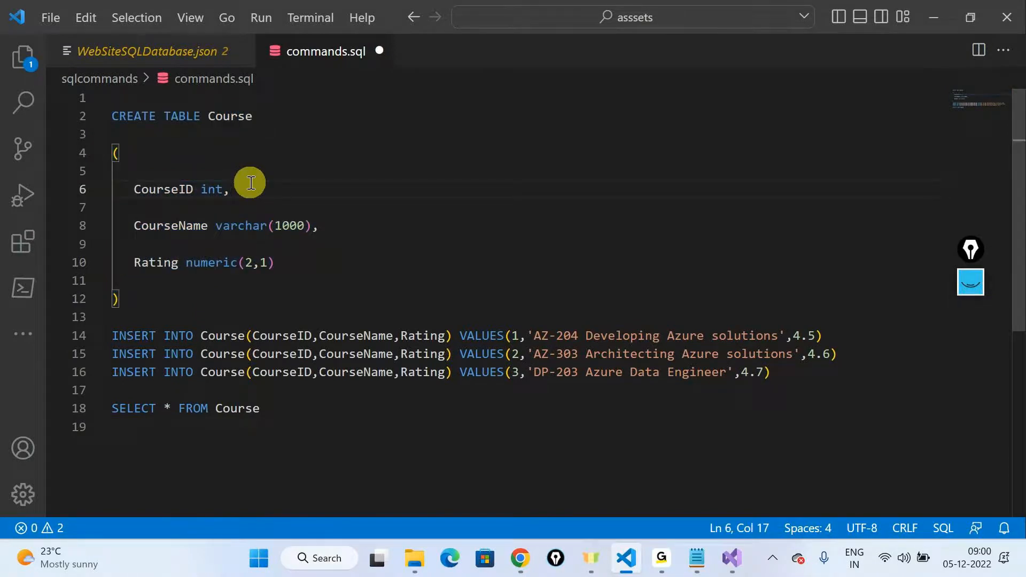
pyautogui.click(521, 574)
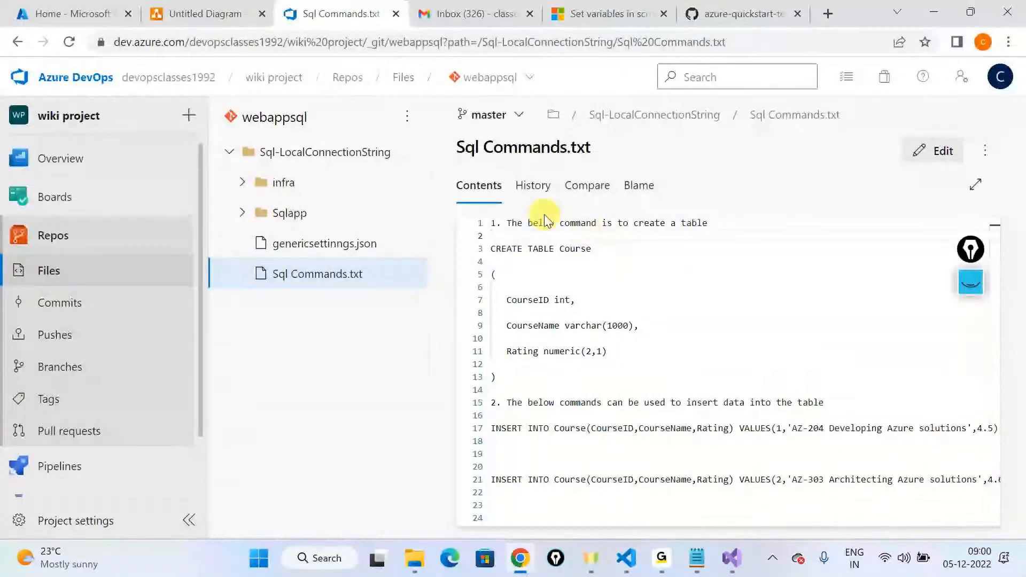
pyautogui.tripleClick(545, 218)
pyautogui.scroll(-3, 675, 256)
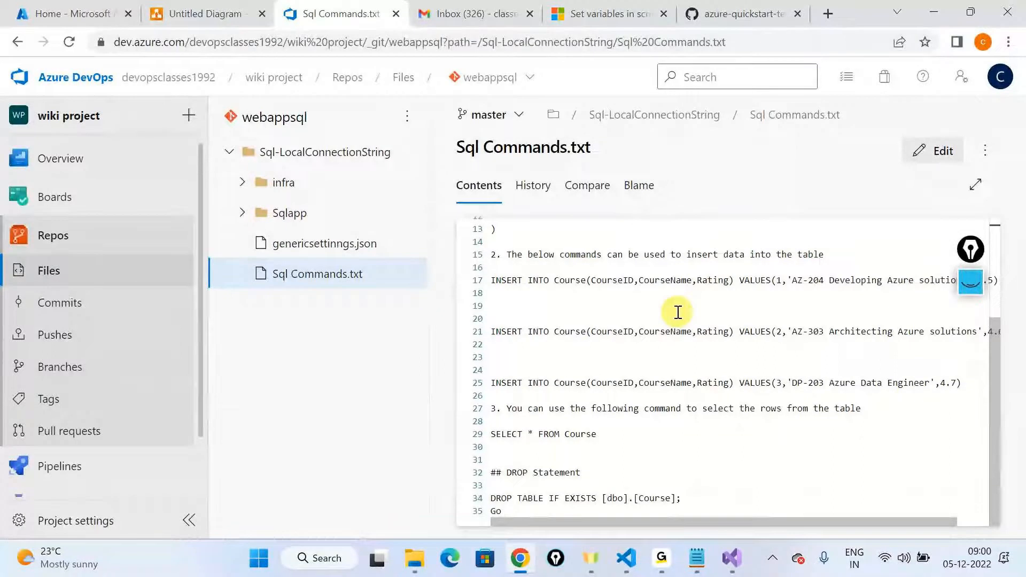
pyautogui.scroll(3, 678, 312)
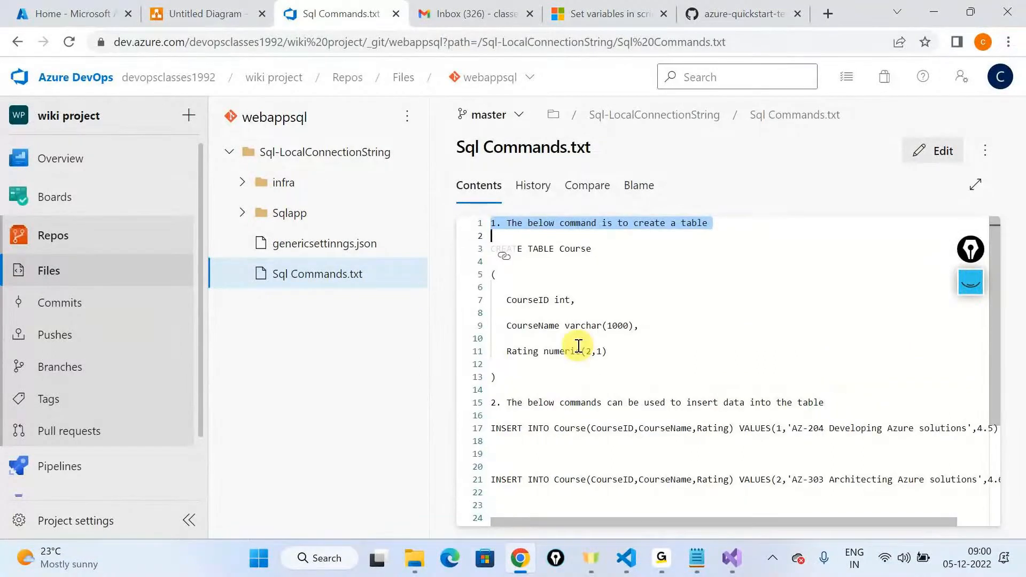
# Step: Back in VS Code, remove the blank lines before the table's opening parenthesis and after its closing parenthesis, and save commands.sql
pyautogui.hotkey('alt', 'Tab')
pyautogui.press('BackSpace')
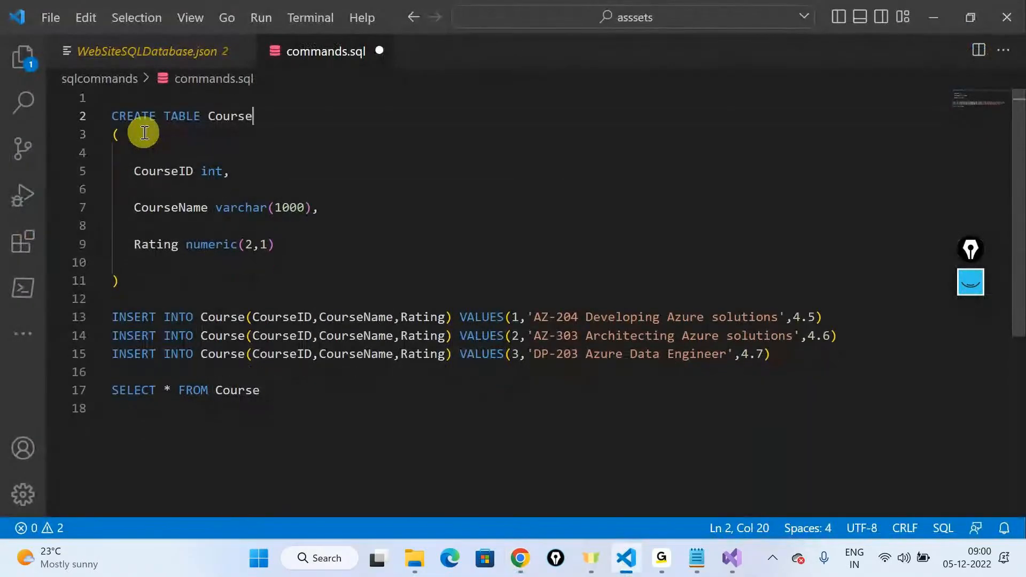
pyautogui.press('Down')
pyautogui.press('Down')
pyautogui.press('Down')
pyautogui.press('Down')
pyautogui.press('Down')
pyautogui.press('Down')
pyautogui.press('Down')
pyautogui.press('Down')
pyautogui.press('Down')
pyautogui.press('Down')
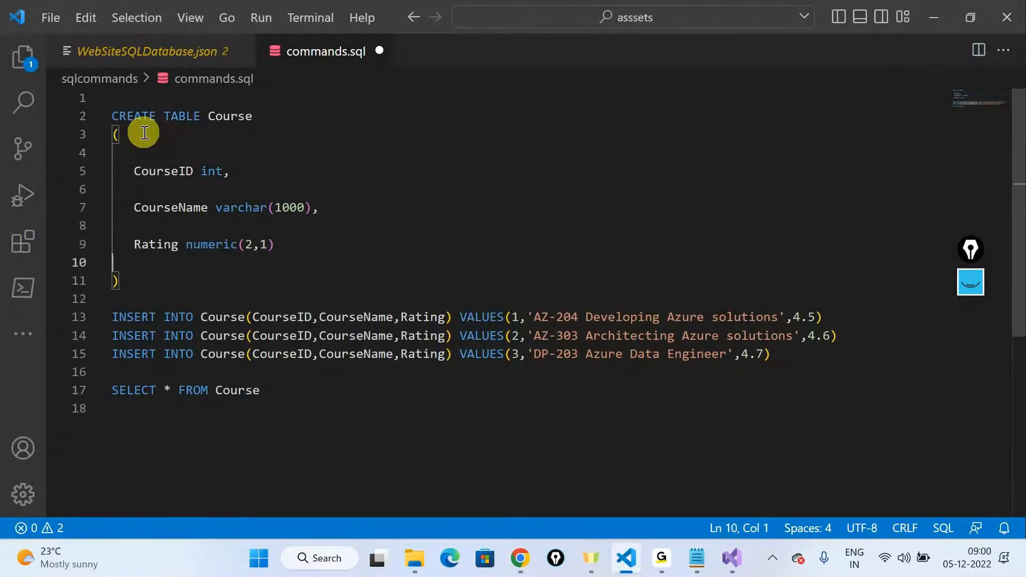
pyautogui.press('BackSpace')
pyautogui.hotkey('ctrl', 's')
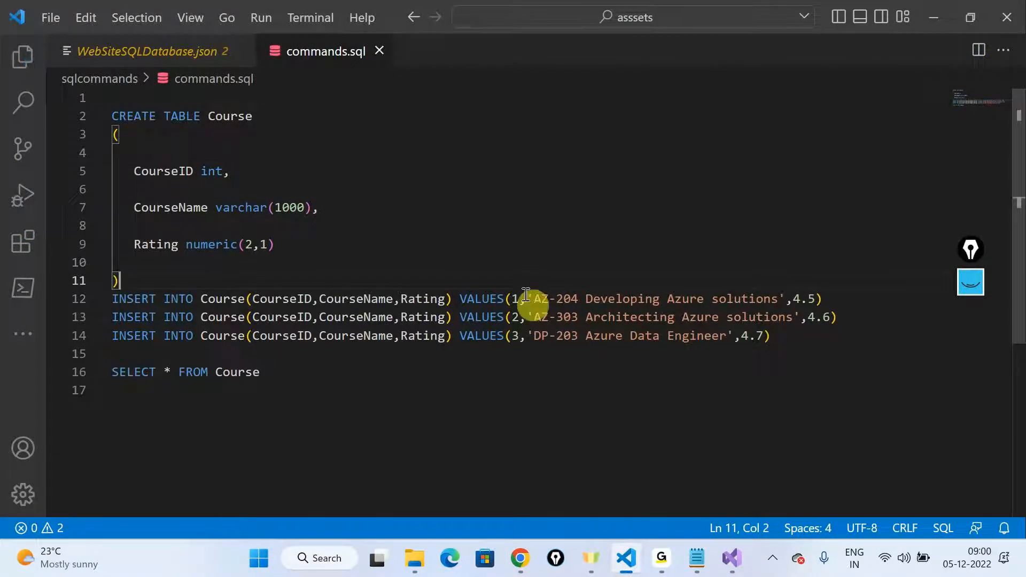
# Step: Switch to Notepad and review the list of infra, code, SQL commands and Key Vault items
pyautogui.hotkey('alt', 'Tab')
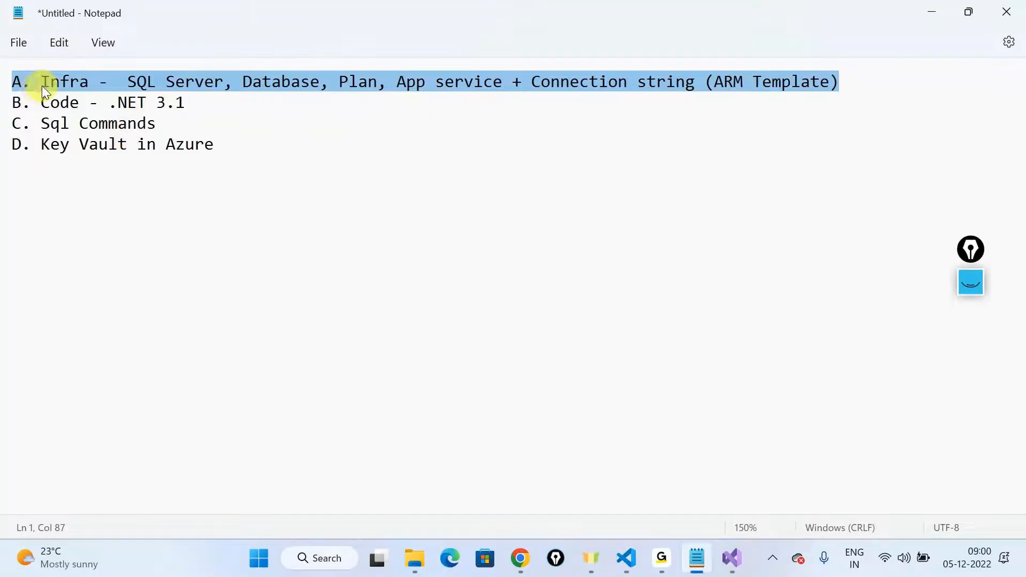
pyautogui.doubleClick(43, 87)
pyautogui.doubleClick(59, 104)
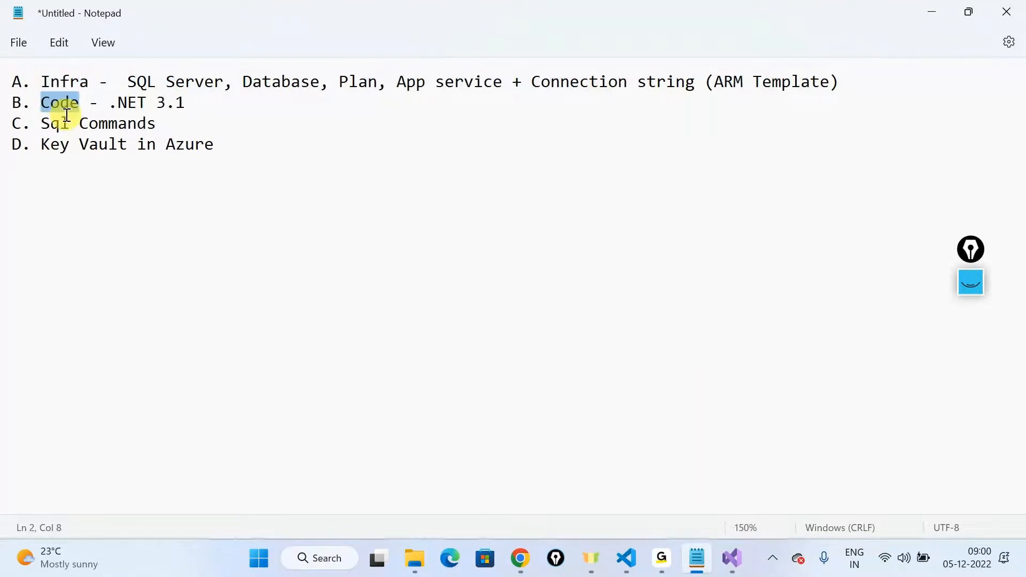
pyautogui.click(69, 122)
pyautogui.moveTo(213, 145); pyautogui.dragTo(2, 153)
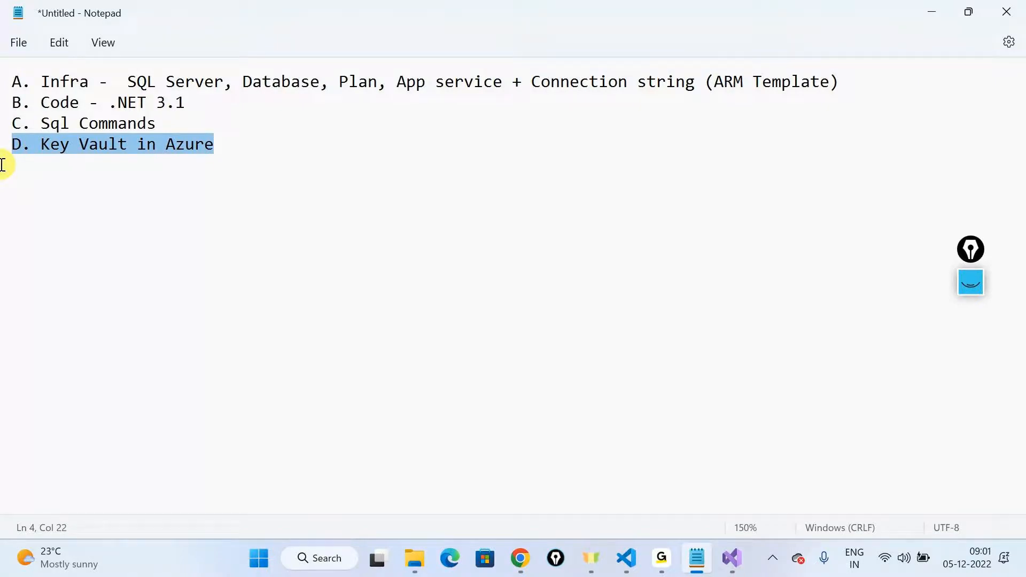
pyautogui.click(154, 102)
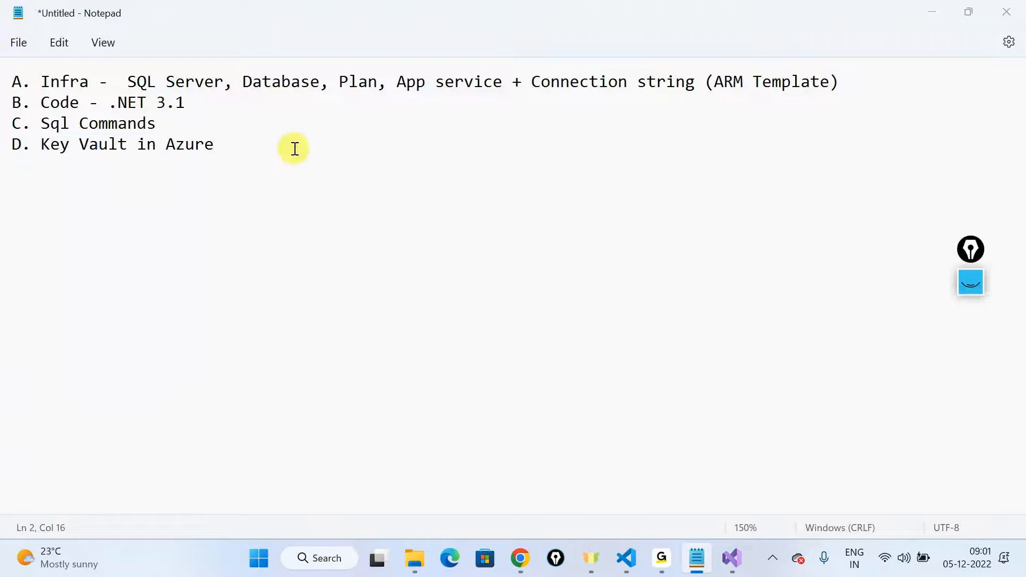
# Step: Return to VS Code, show the file explorer and collapse all folders in the asssets workspace
pyautogui.hotkey('alt', 'Tab')
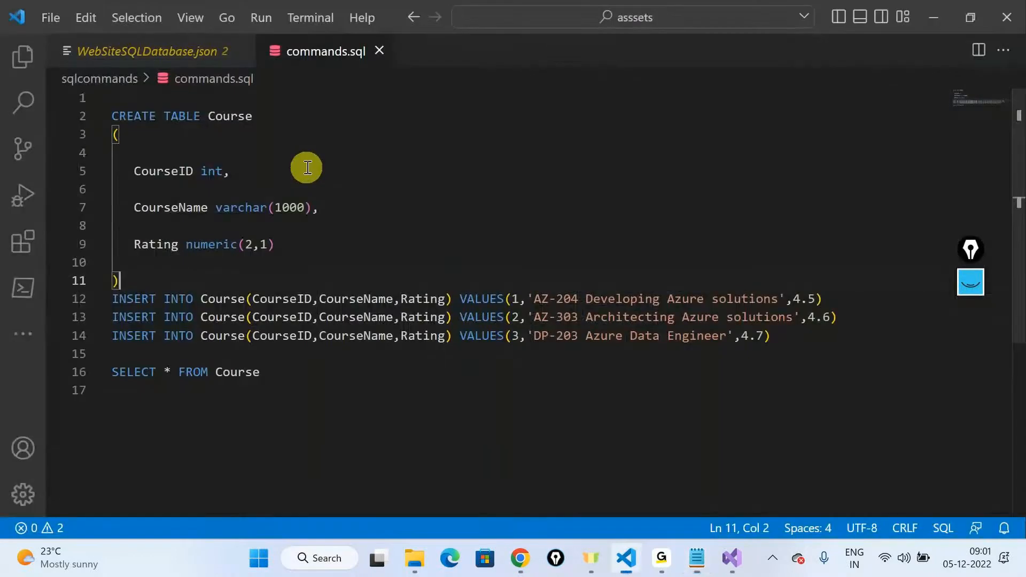
pyautogui.click(22, 56)
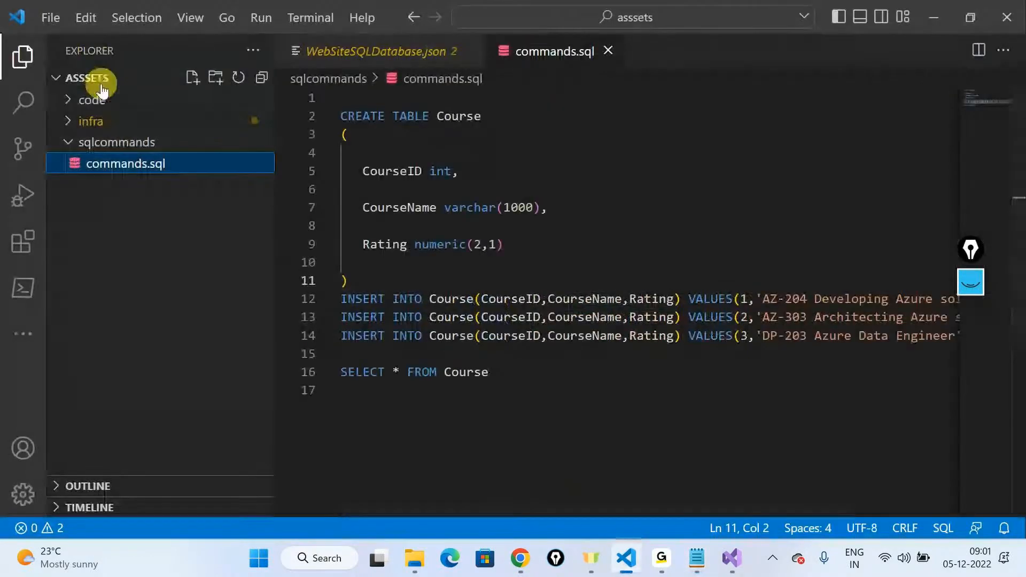
pyautogui.click(261, 77)
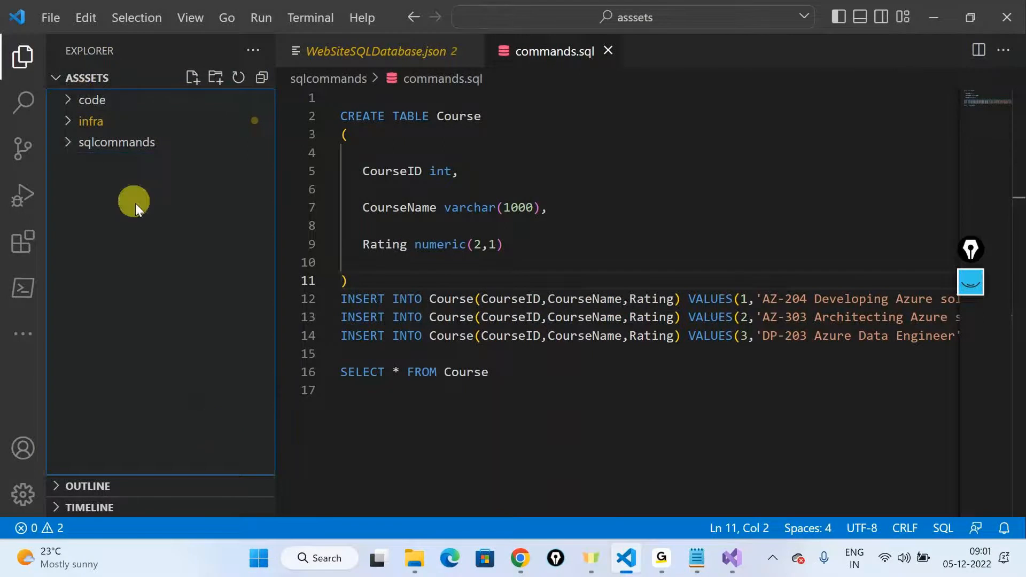
pyautogui.click(63, 123)
pyautogui.click(64, 129)
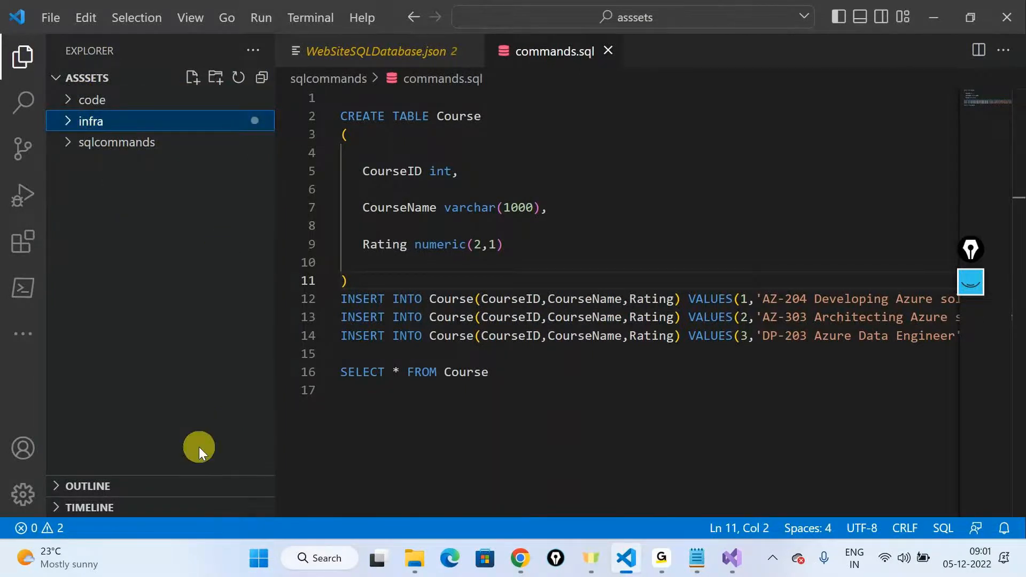
# Step: Switch to Azure DevOps in the browser and create a Git repository named sqldevops with a README in 8amsampleproject
pyautogui.click(521, 560)
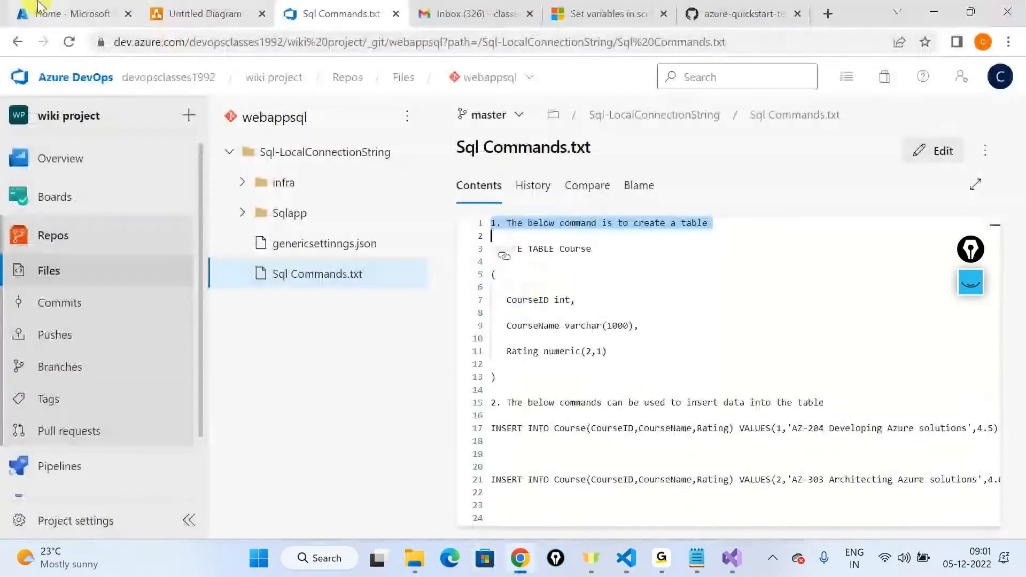
pyautogui.click(47, 68)
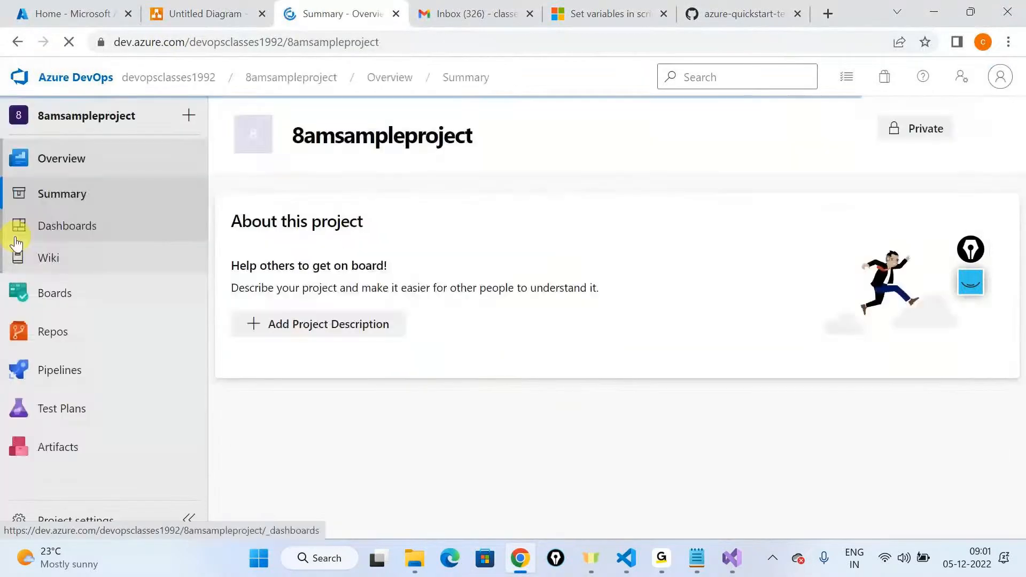
pyautogui.moveTo(107, 336)
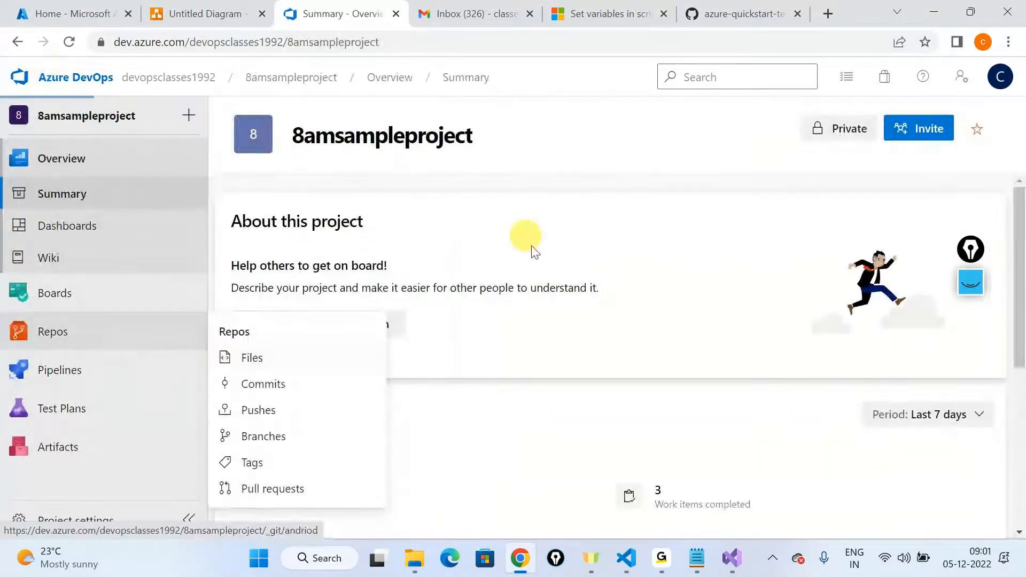
pyautogui.click(494, 77)
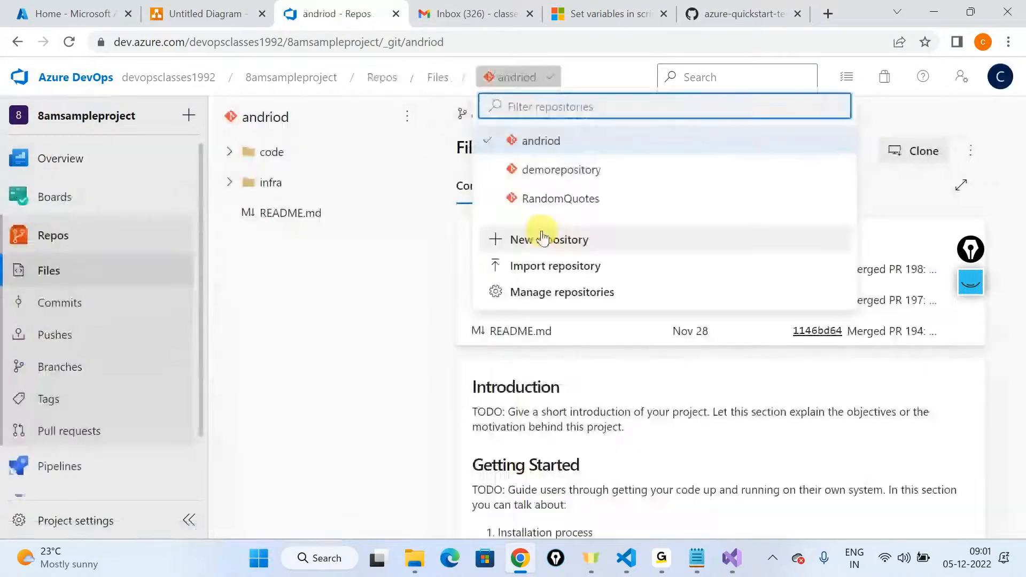
pyautogui.click(532, 236)
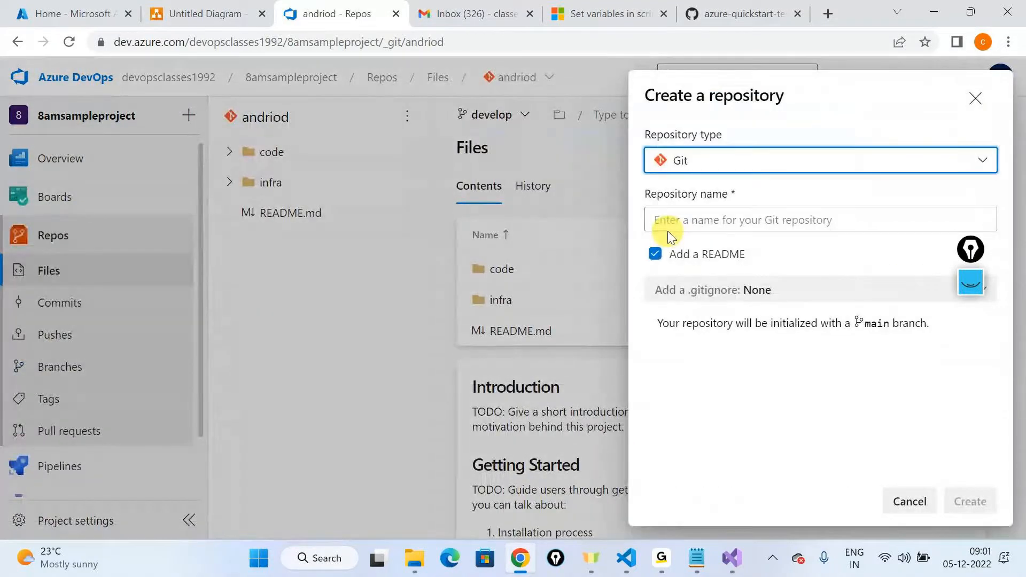
pyautogui.click(687, 225)
pyautogui.write('sqldevops')
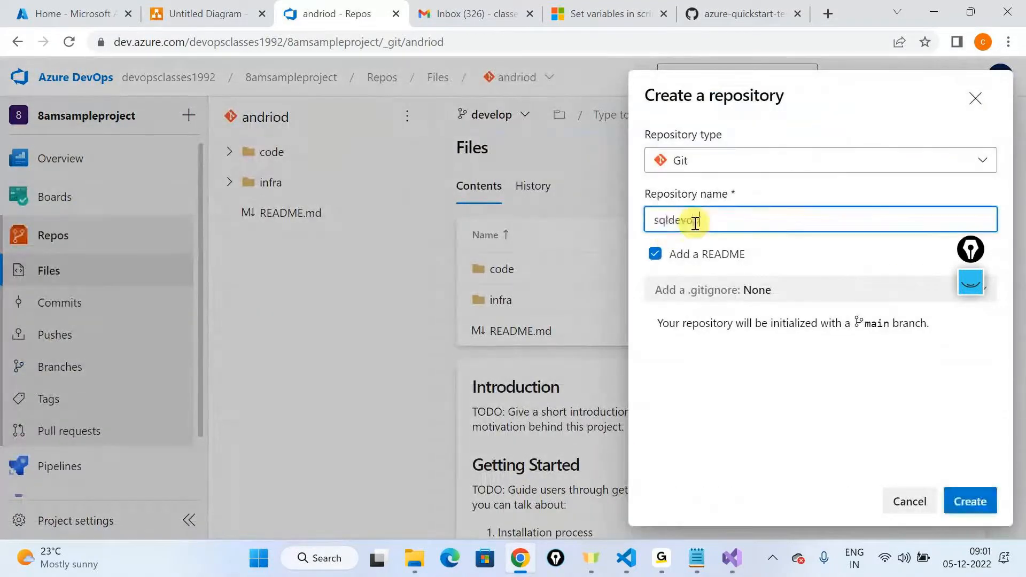
pyautogui.click(1002, 499)
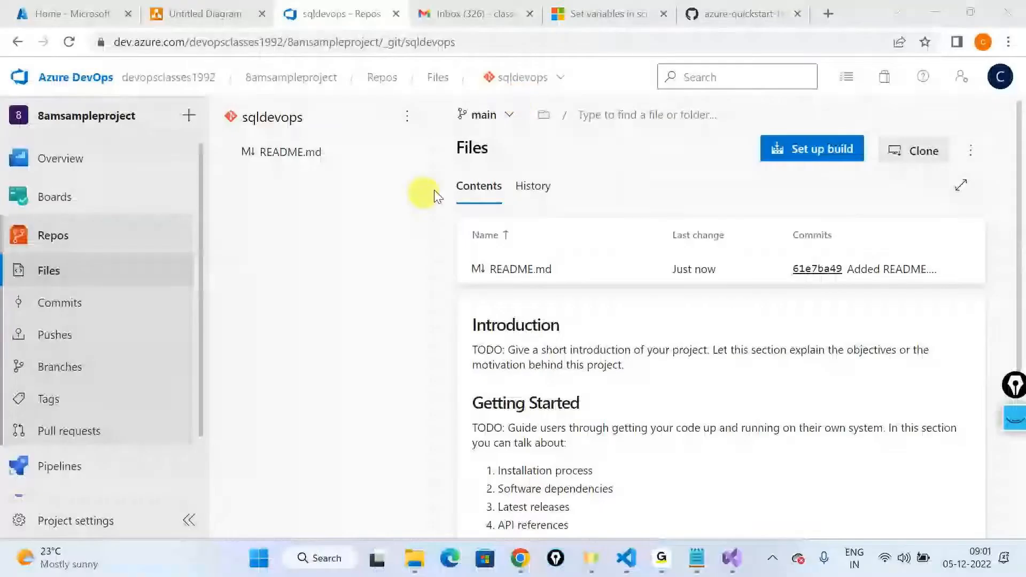
# Step: Lock the main branch of the sqldevops repository
pyautogui.click(56, 366)
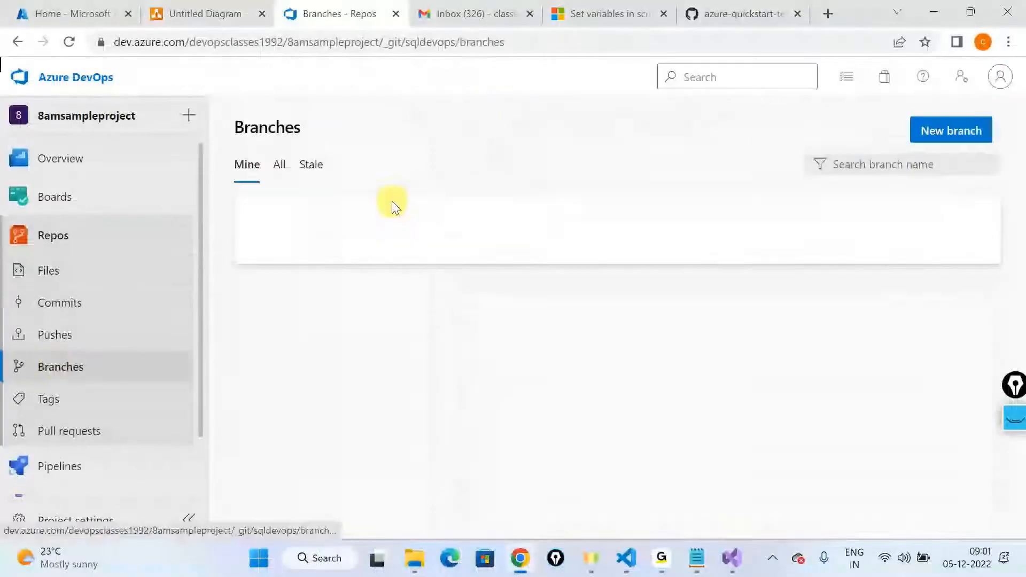
pyautogui.click(976, 248)
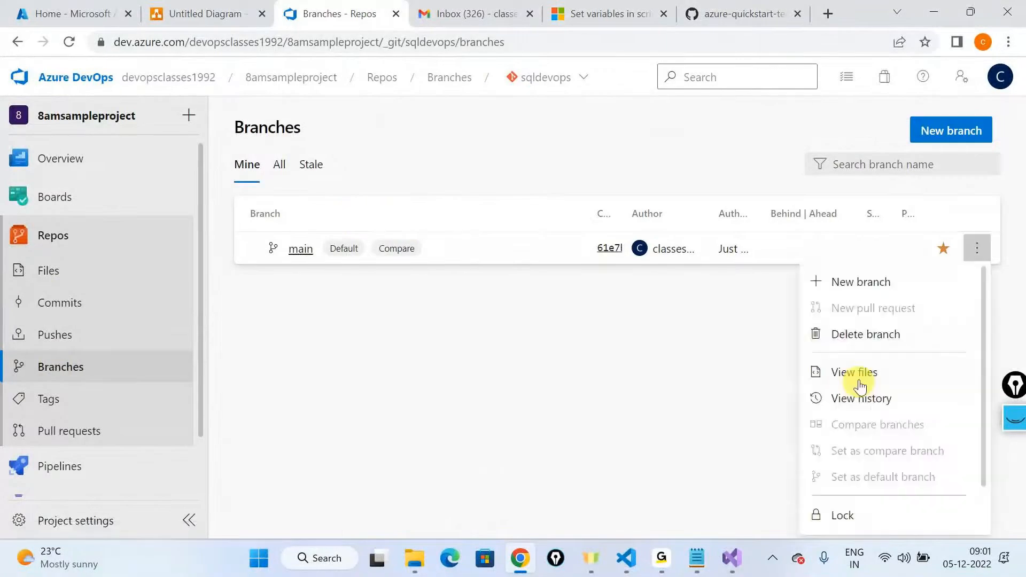
pyautogui.click(844, 515)
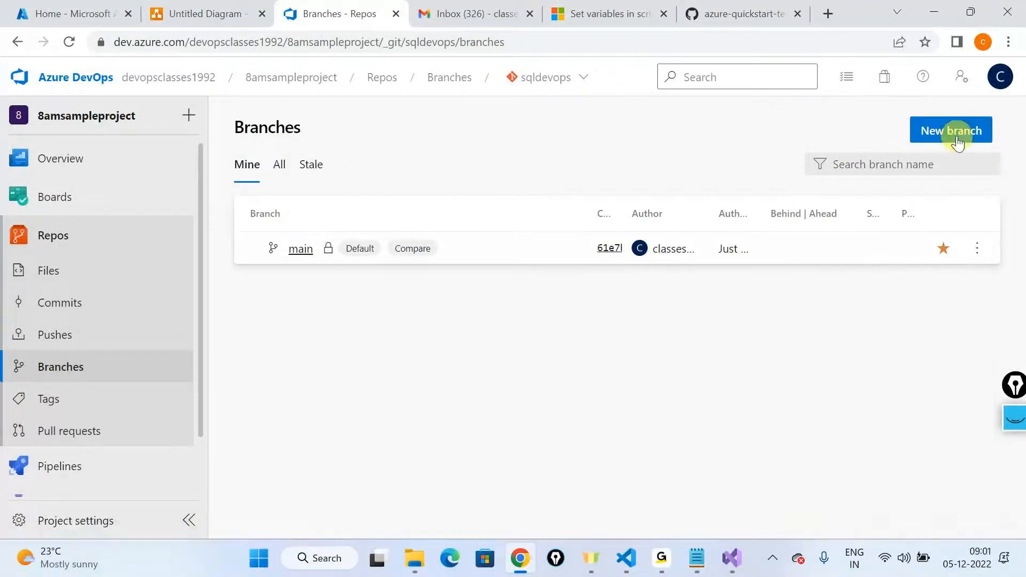
# Step: Create a branch named develop in sqldevops and set it as the default branch
pyautogui.click(957, 142)
pyautogui.write('develop')
pyautogui.click(675, 414)
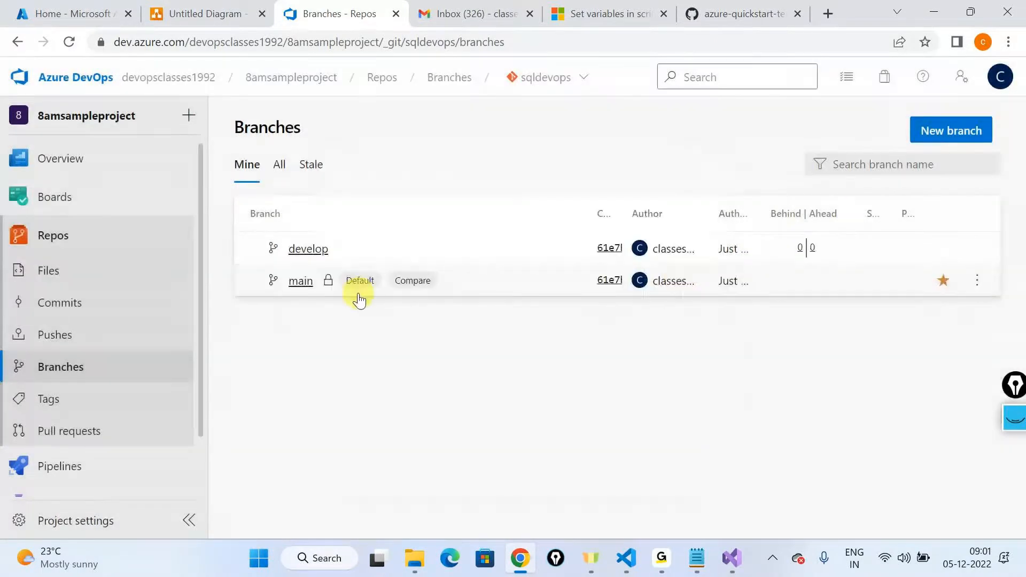
pyautogui.click(977, 247)
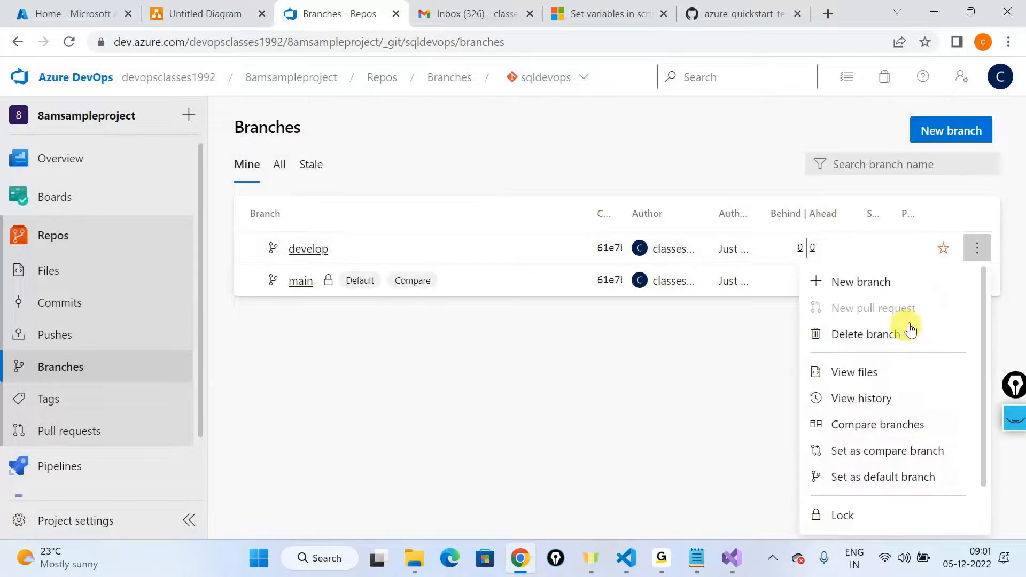
pyautogui.click(853, 488)
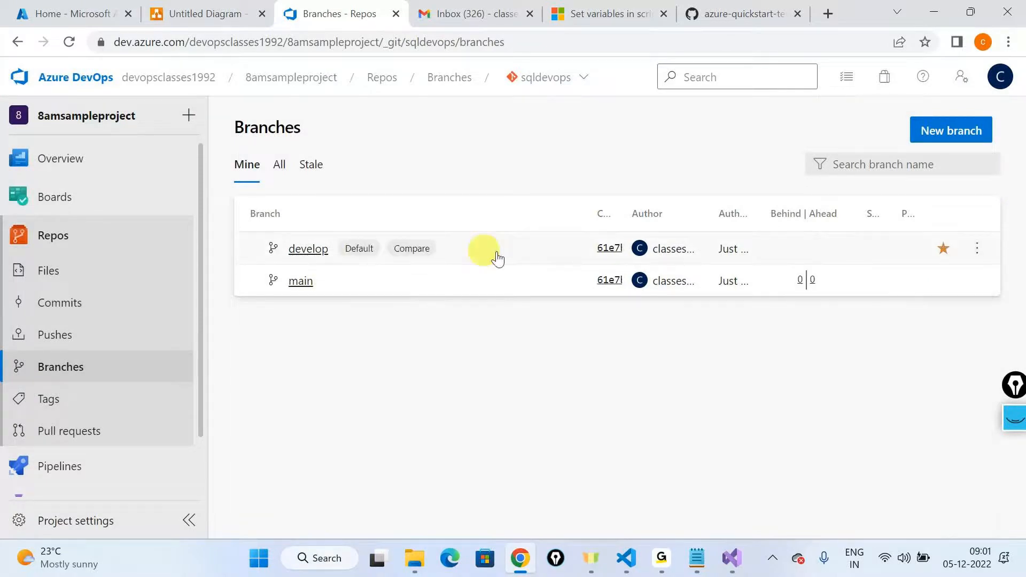
# Step: In the develop branch policies, require a minimum of 1 reviewer and allow requestors to approve their own changes
pyautogui.click(978, 248)
pyautogui.scroll(-2, 844, 353)
pyautogui.scroll(2, 873, 370)
pyautogui.scroll(-2, 855, 454)
pyautogui.click(829, 491)
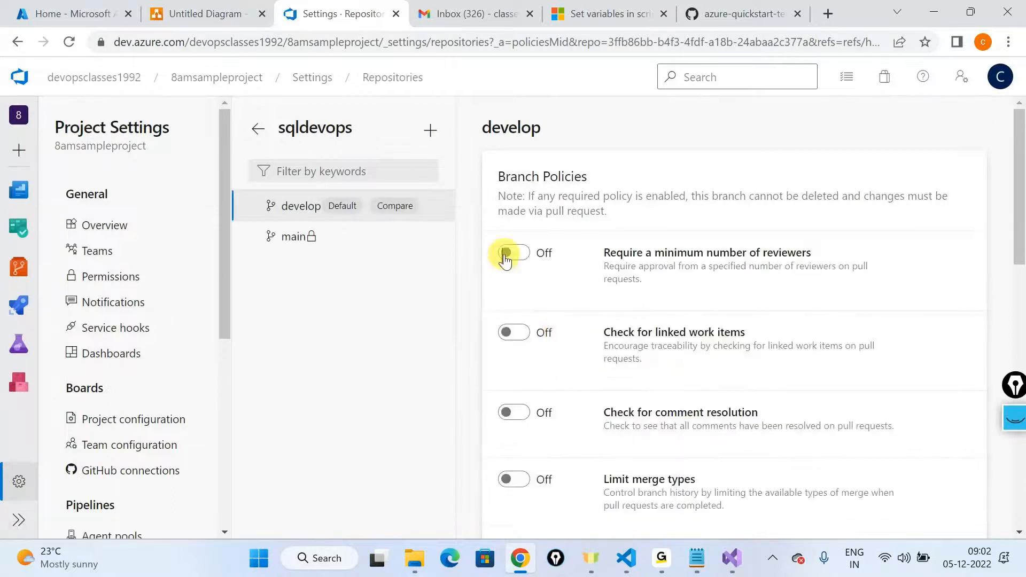
pyautogui.click(506, 260)
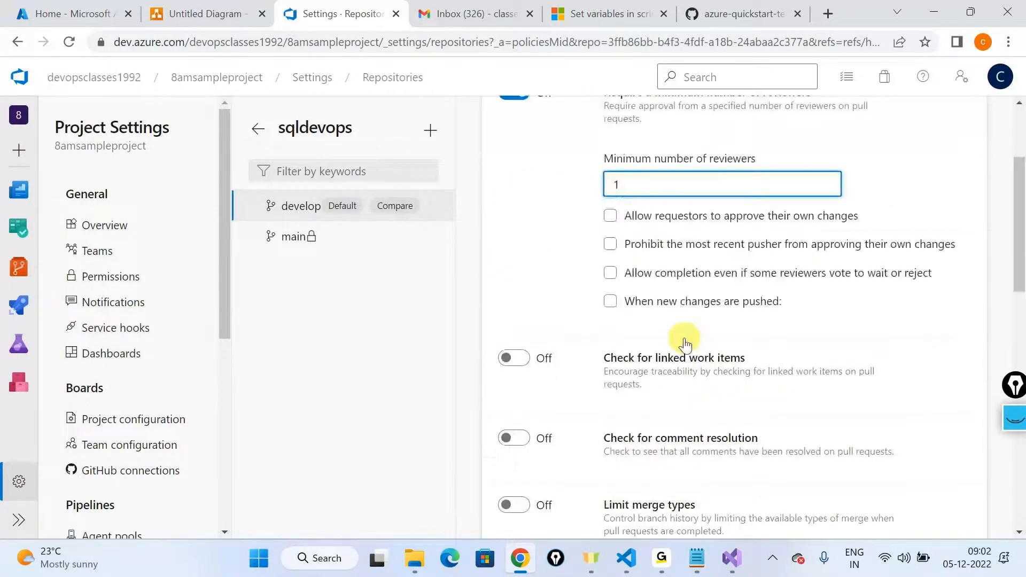
pyautogui.click(610, 216)
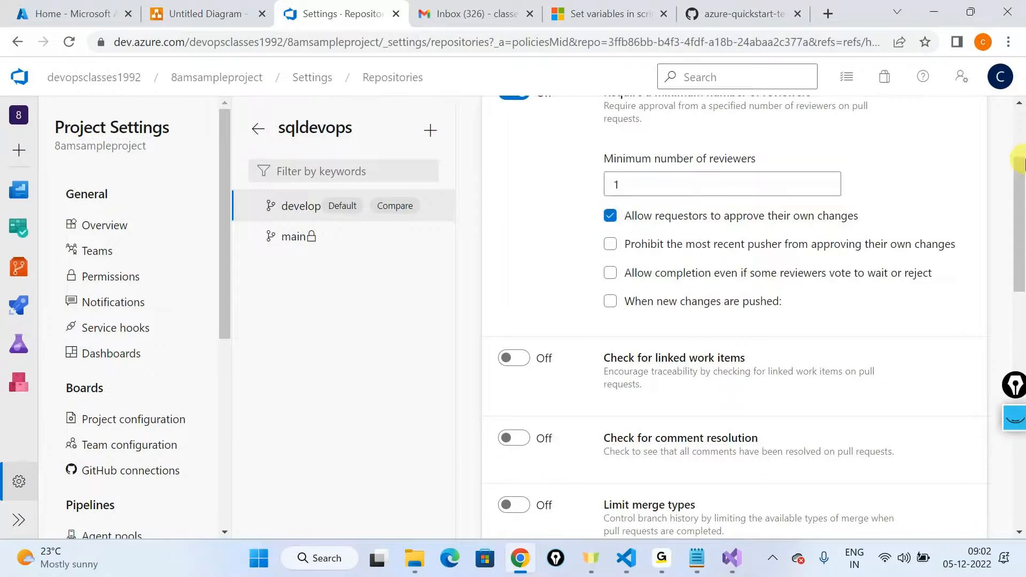
# Step: Turn on the check for linked work items for the develop branch, set as Required
pyautogui.scroll(-3, 711, 355)
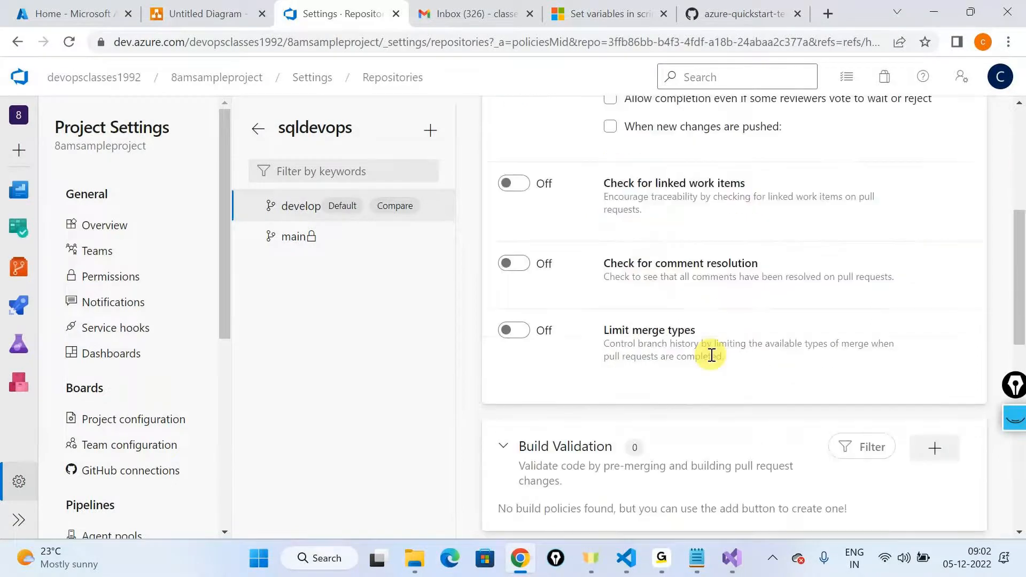
pyautogui.scroll(-1, 575, 207)
pyautogui.scroll(1, 575, 207)
pyautogui.scroll(1, 559, 216)
pyautogui.click(560, 216)
pyautogui.scroll(-1, 805, 328)
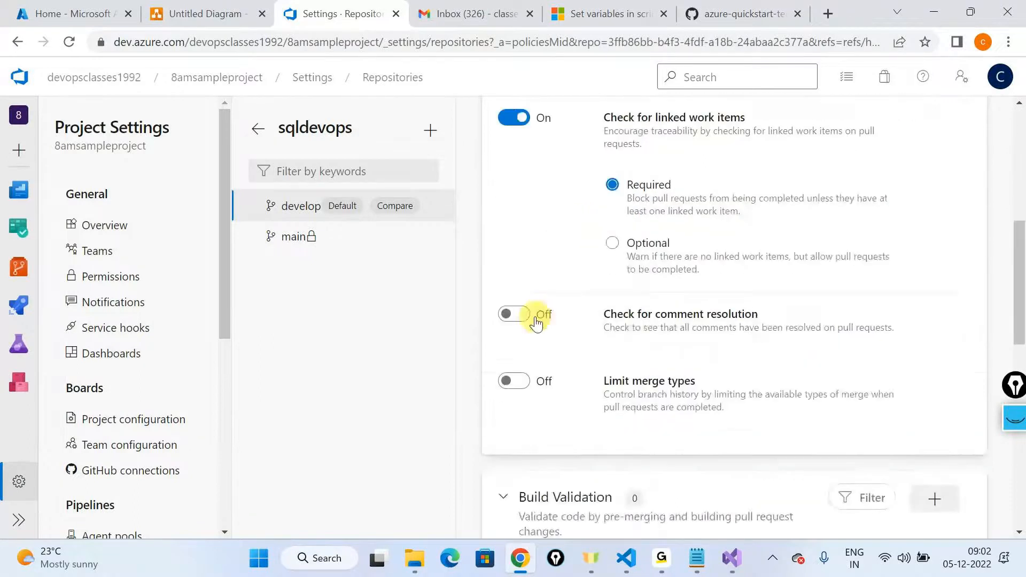
# Step: Turn on the check for comment resolution in the develop branch policies and return to the branch list
pyautogui.click(536, 319)
pyautogui.scroll(-5, 845, 347)
pyautogui.scroll(6, 844, 347)
pyautogui.scroll(5, 845, 348)
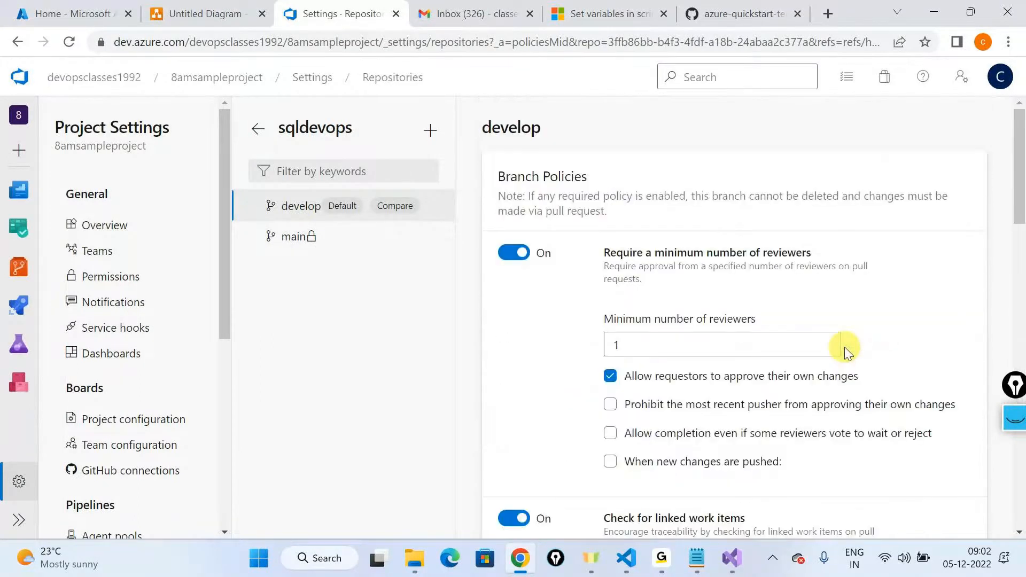
pyautogui.click(17, 42)
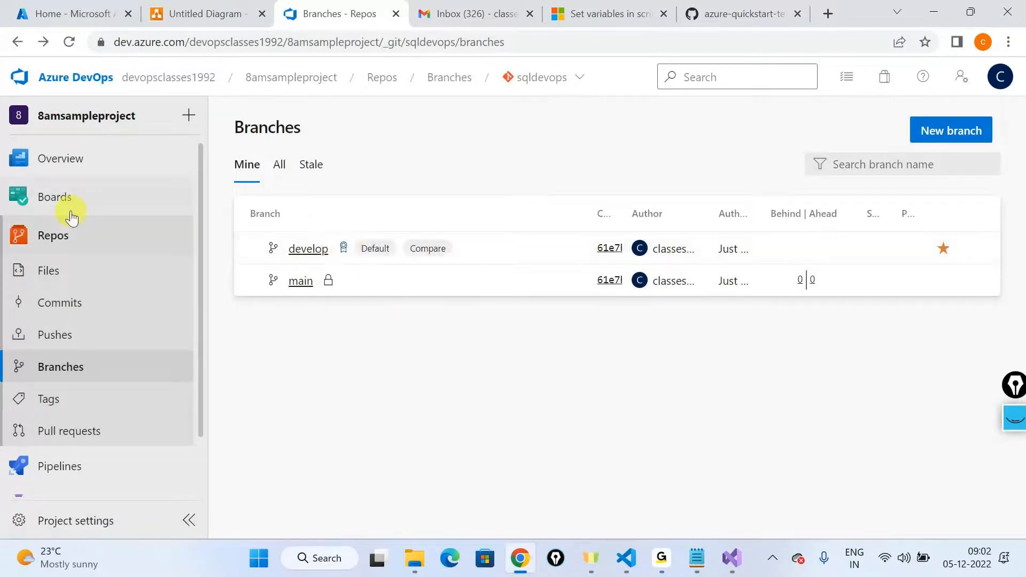
# Step: Add a new issue titled "Push the assets" to the To Do column of the project board
pyautogui.moveTo(54, 197)
pyautogui.click(247, 249)
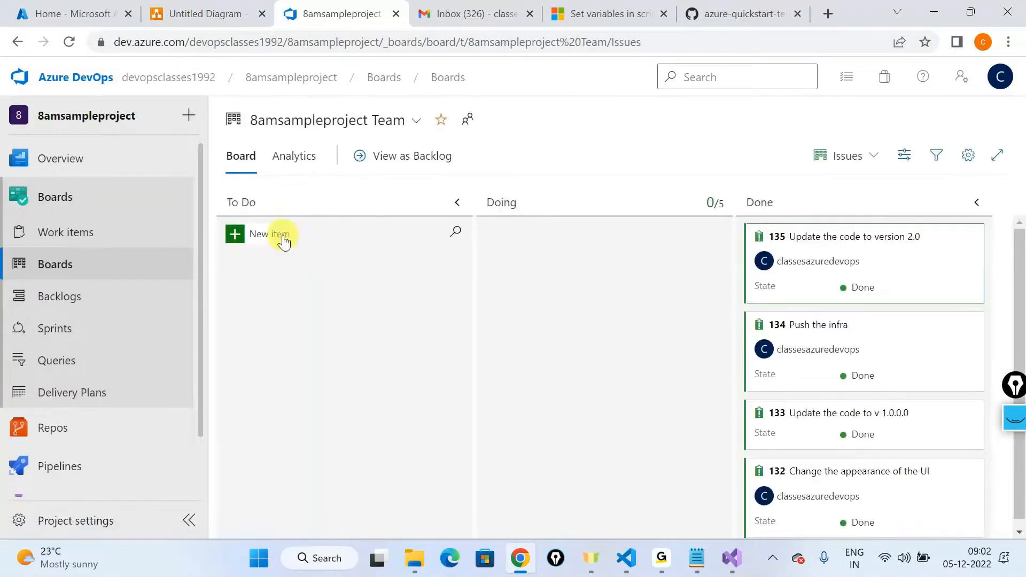
pyautogui.click(283, 238)
pyautogui.write('Push t')
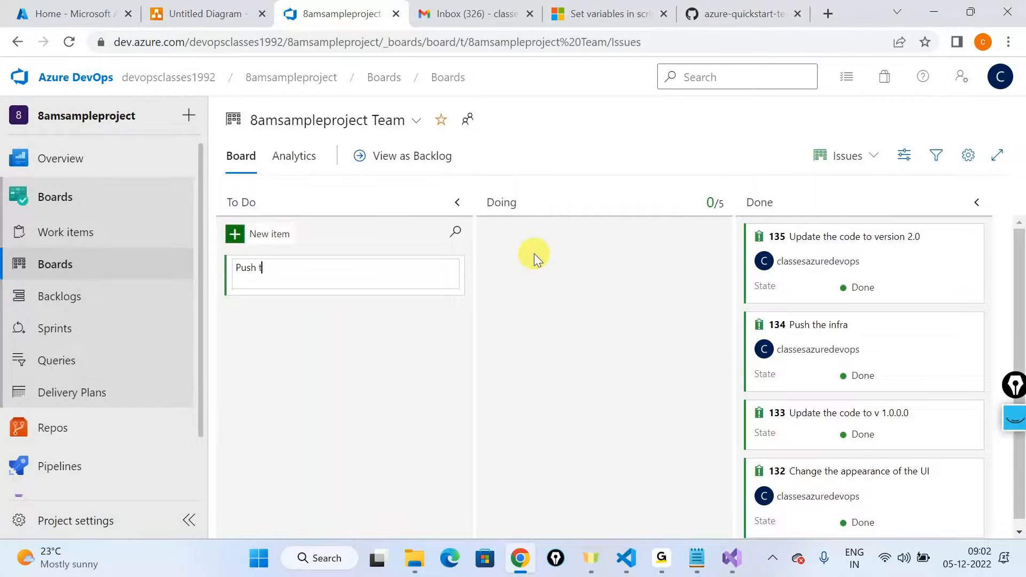
pyautogui.write('he assetes')
pyautogui.press('BackSpace')
pyautogui.press('BackSpace')
pyautogui.press('BackSpace')
pyautogui.write('ts')
pyautogui.press('Return')
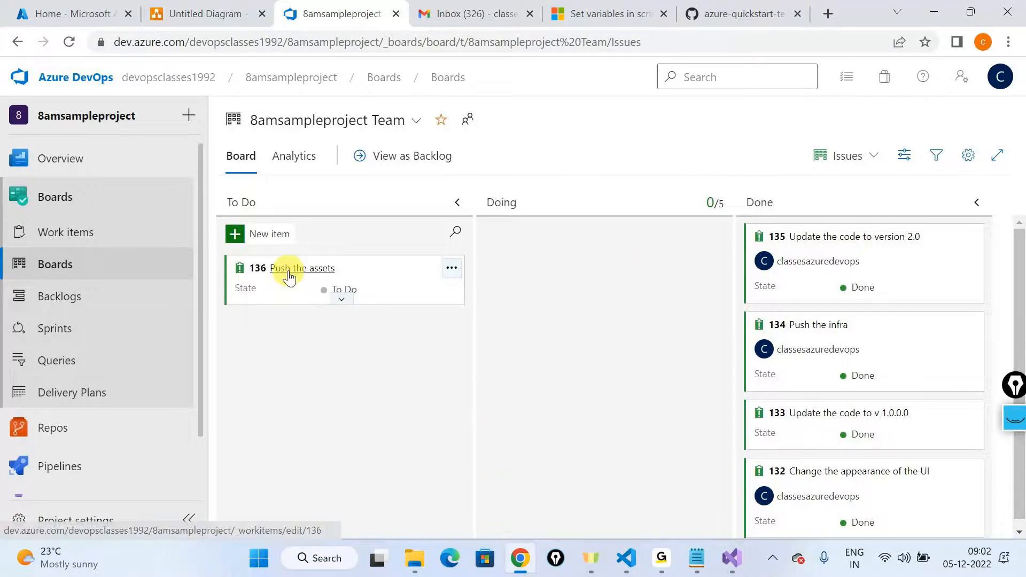
# Step: Assign the "Push the assets" issue to the signed-in account and save it
pyautogui.click(286, 268)
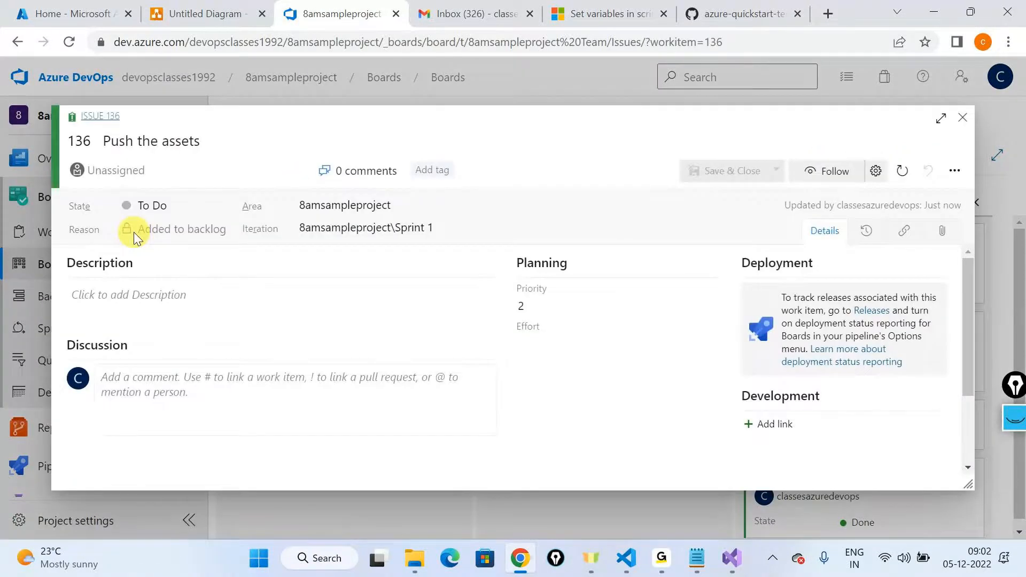
pyautogui.click(143, 167)
pyautogui.click(151, 201)
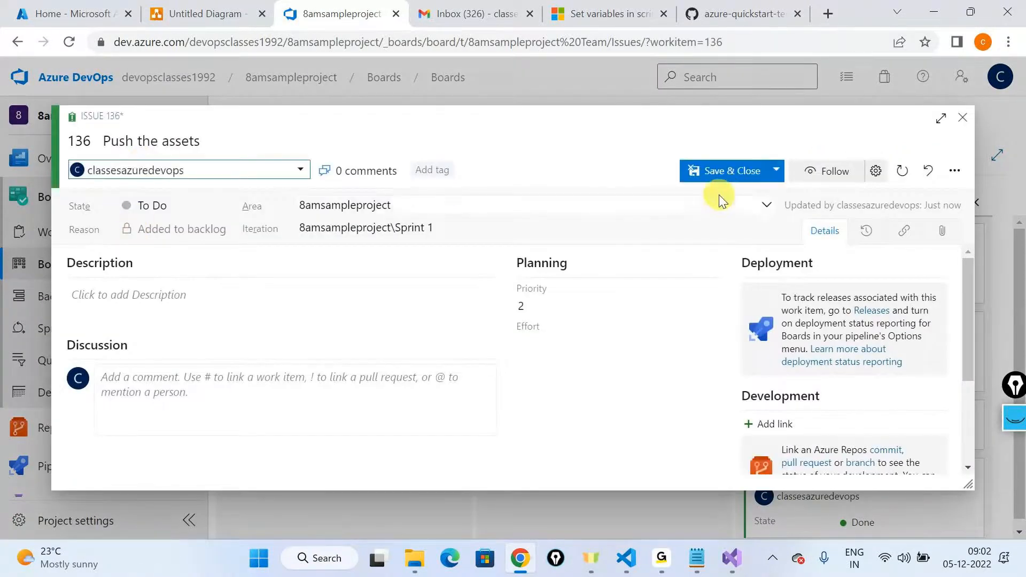
pyautogui.click(721, 172)
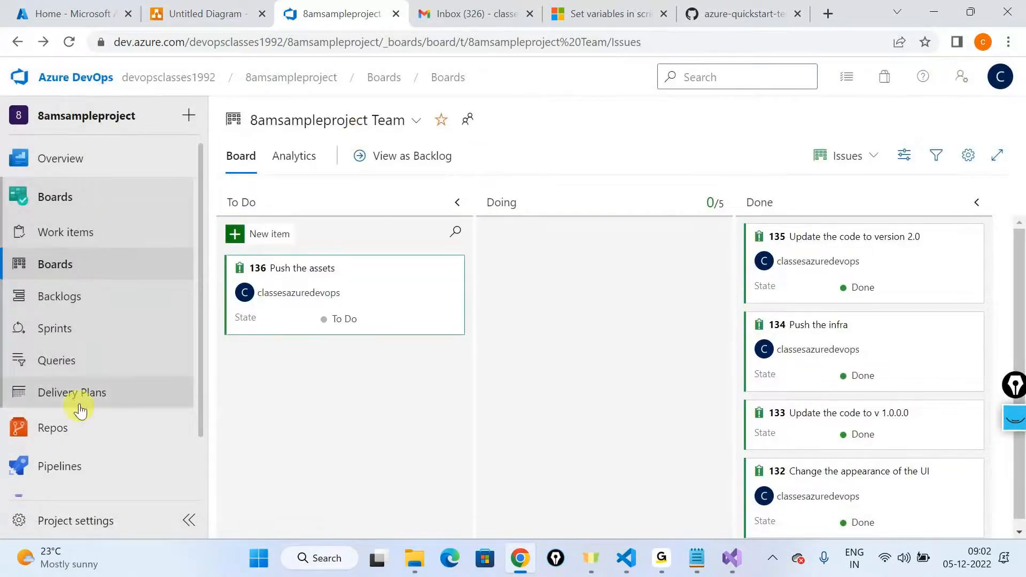
# Step: Start cloning the sqldevops repository from its files page into Visual Studio Code, allowing the Git extension to open the link
pyautogui.moveTo(52, 427)
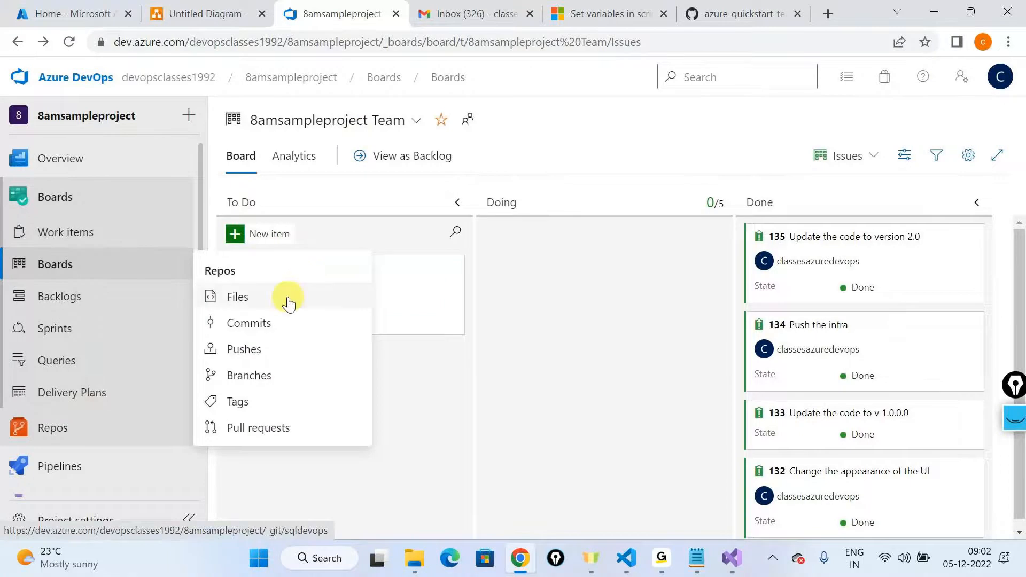
pyautogui.click(286, 297)
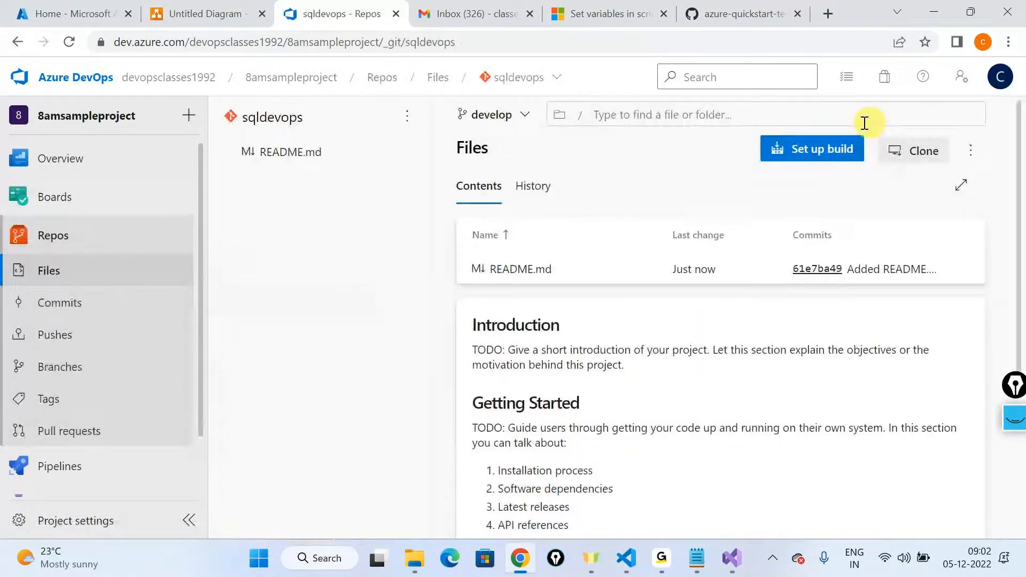
pyautogui.click(914, 151)
pyautogui.click(719, 267)
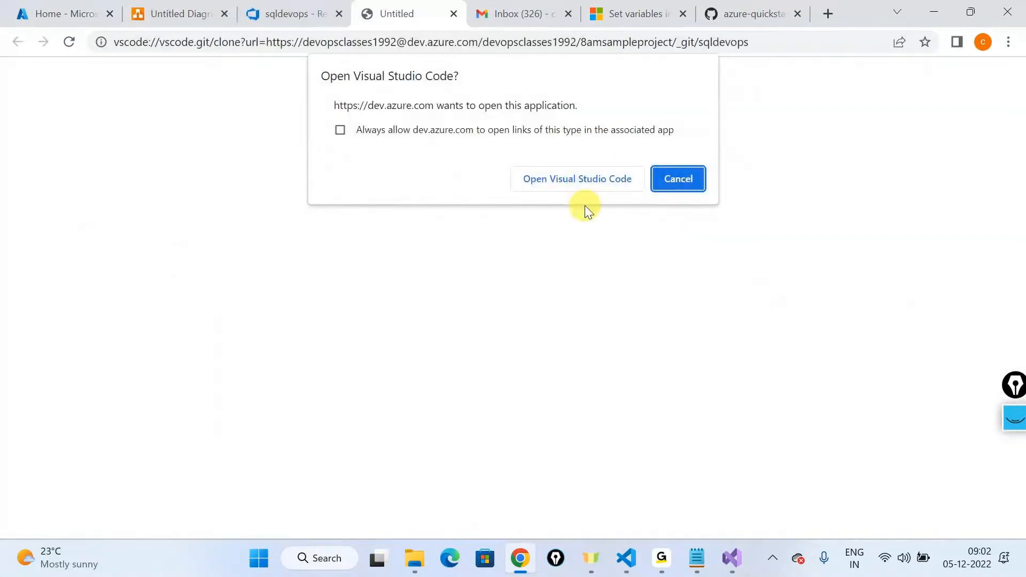
pyautogui.click(582, 181)
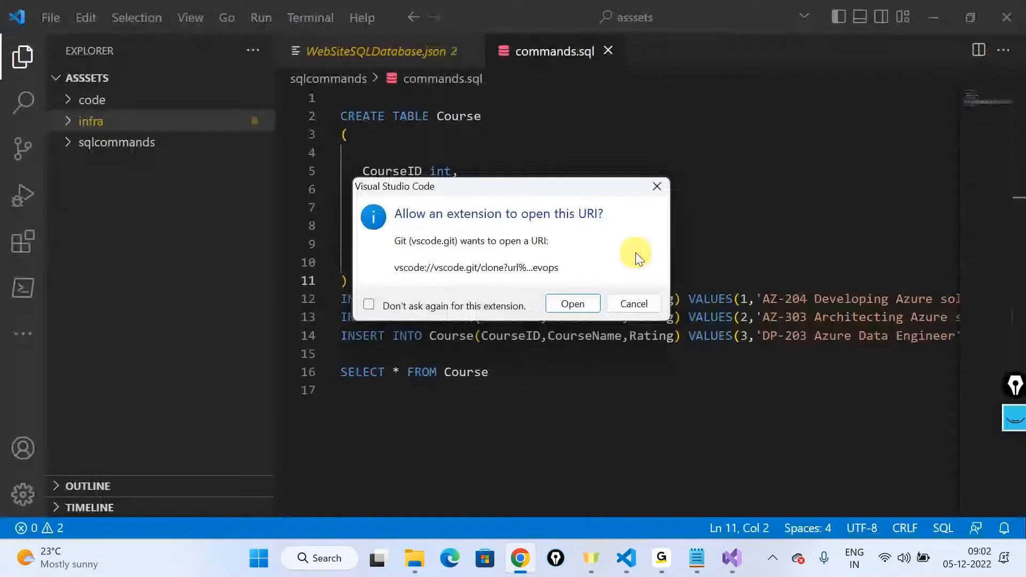
pyautogui.click(576, 297)
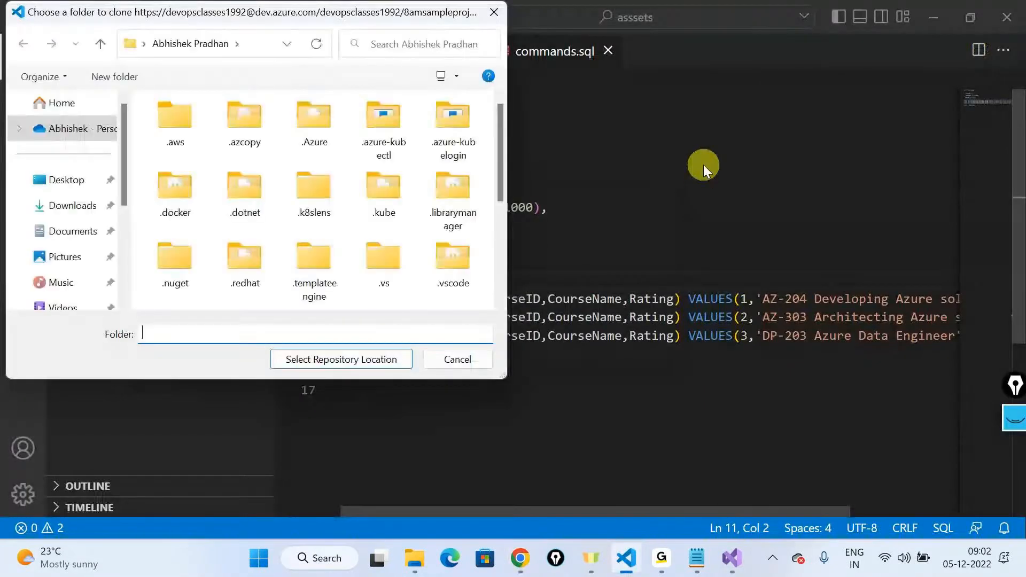
# Step: Choose the junk folder as the clone location and open the cloned repository in a new window
pyautogui.scroll(-1, 40, 200)
pyautogui.scroll(-3, 41, 200)
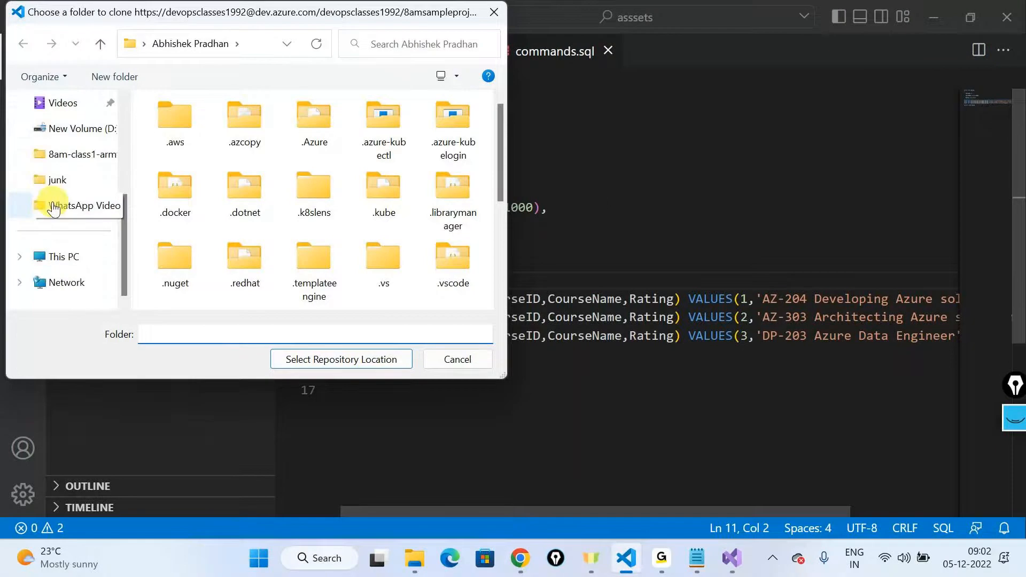
pyautogui.click(58, 179)
pyautogui.click(357, 357)
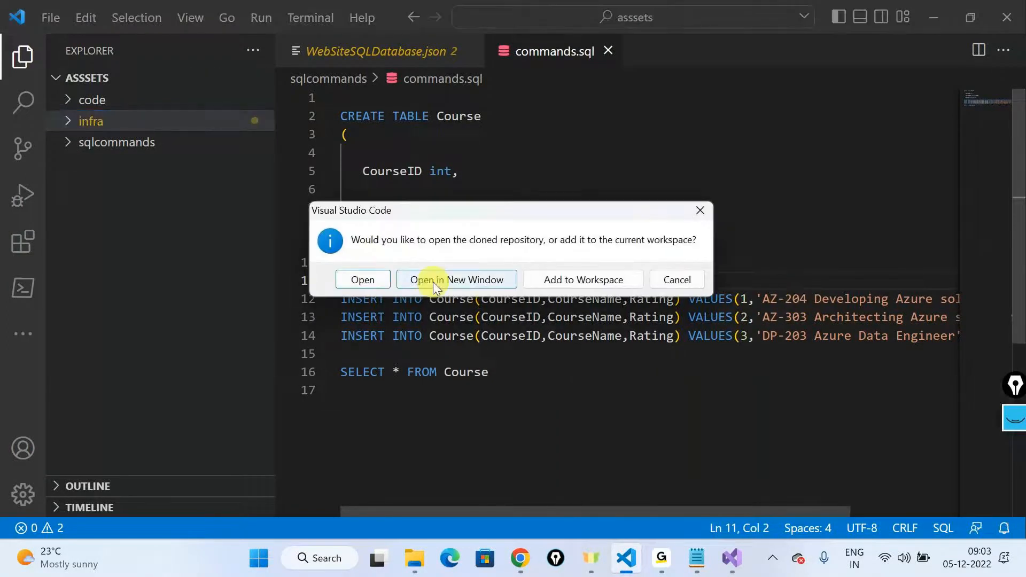
pyautogui.click(433, 281)
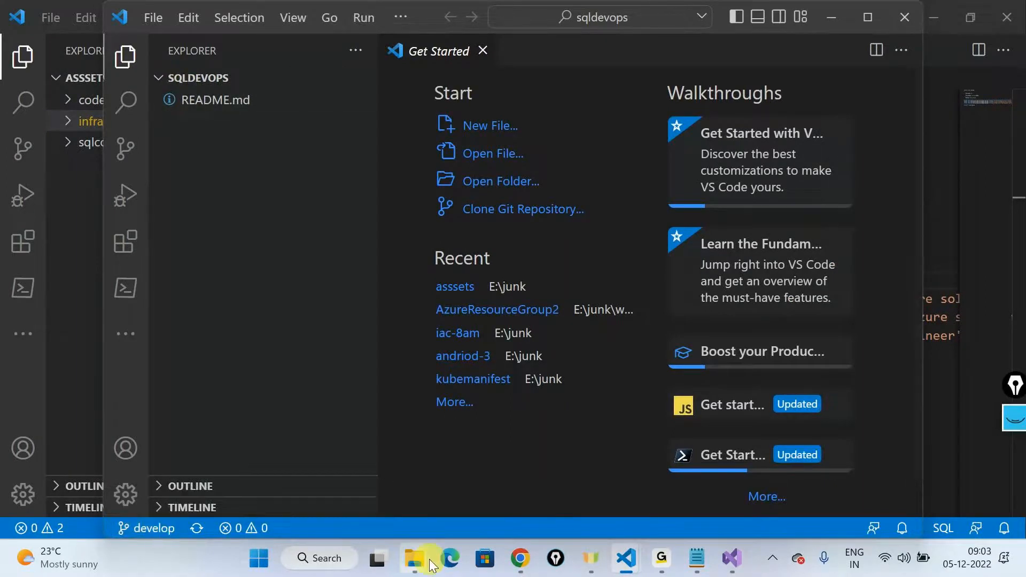
# Step: Copy the code, infra and sqlcommands folders from asssets into the cloned sqldevops folder in File Explorer
pyautogui.moveTo(429, 559)
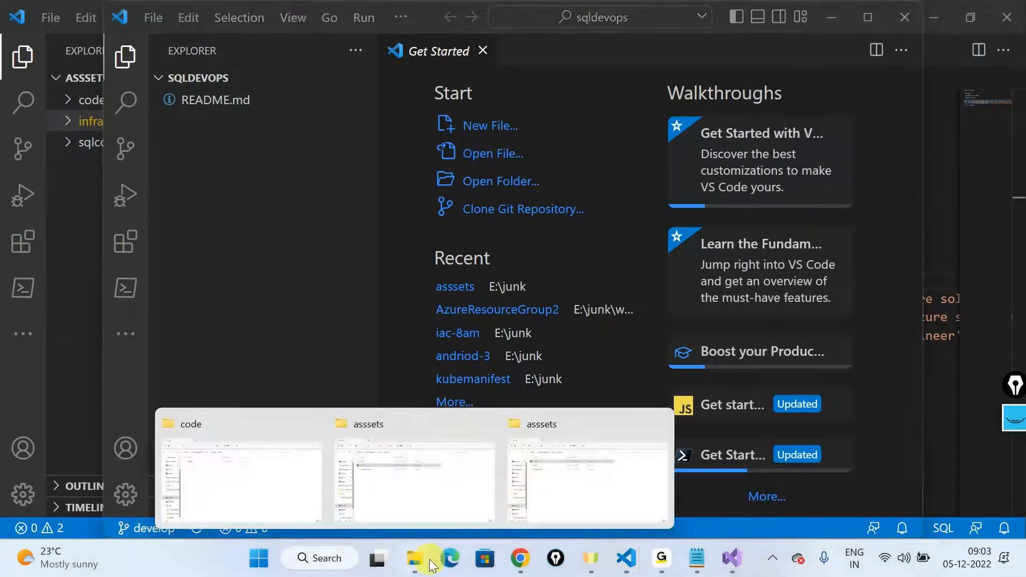
pyautogui.click(380, 484)
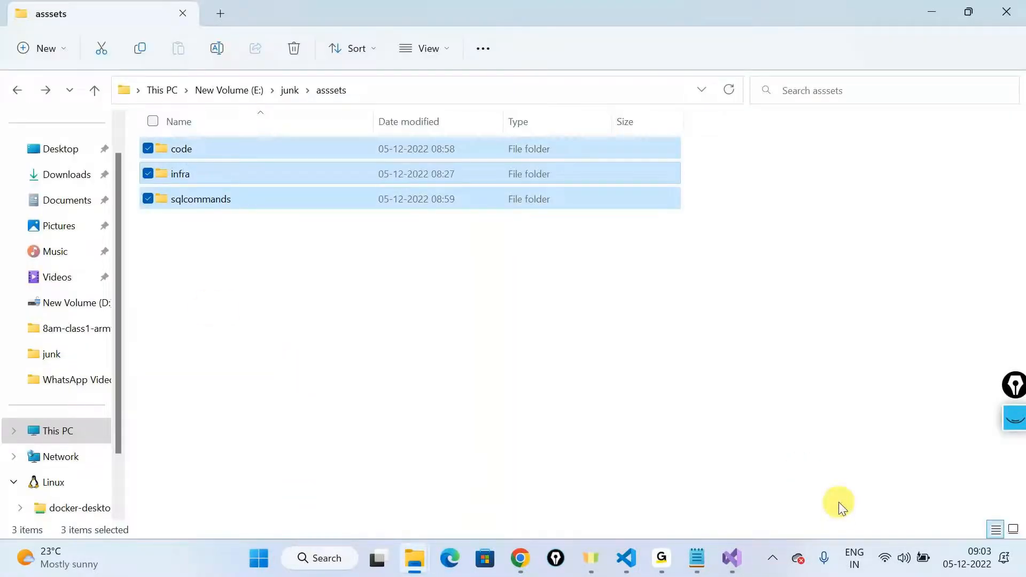
pyautogui.click(13, 91)
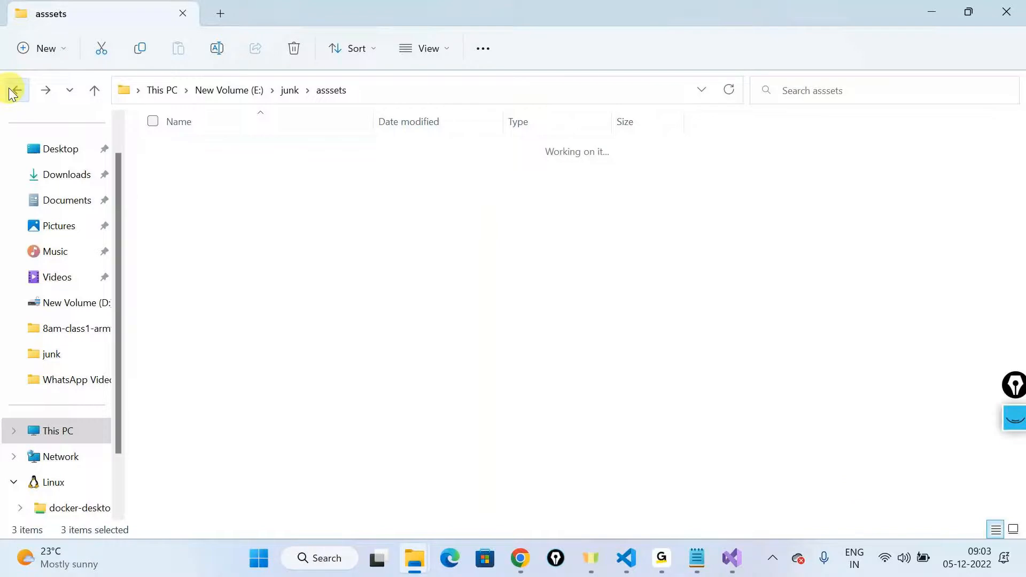
pyautogui.click(286, 95)
pyautogui.doubleClick(206, 201)
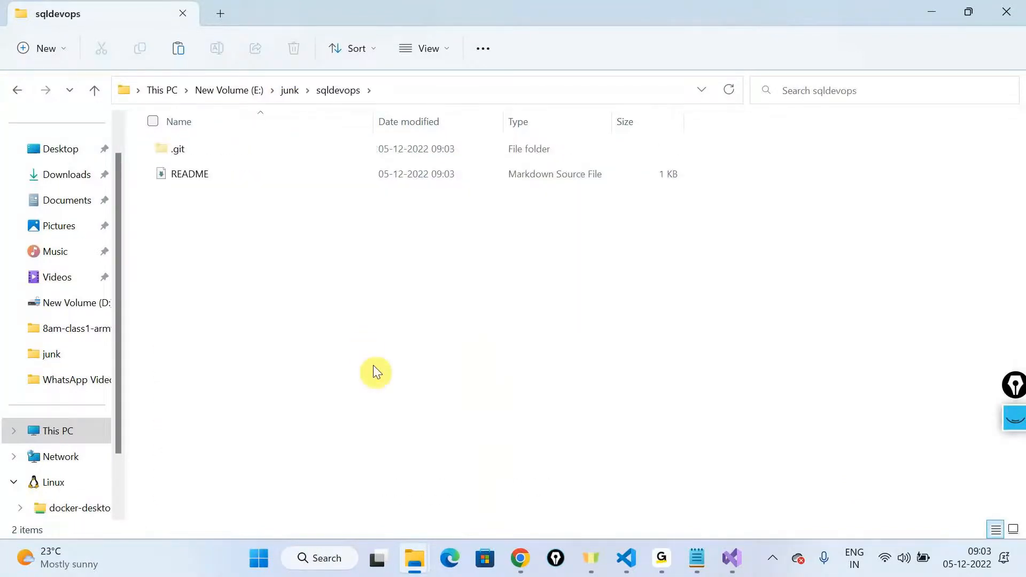
pyautogui.hotkey('ctrl', 'v')
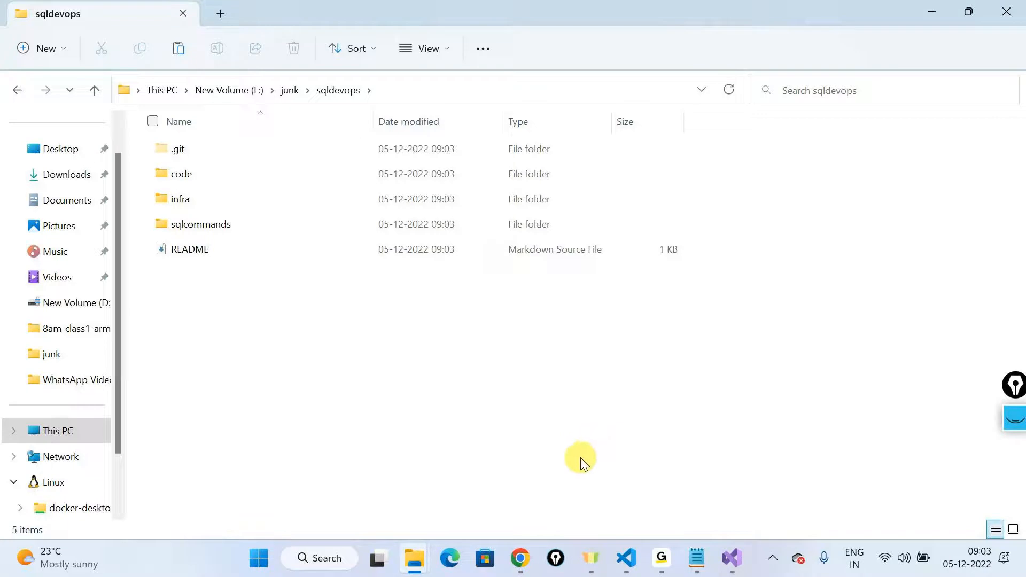
# Step: Switch to the sqldevops window in Visual Studio Code, review the changed files and stage all changes
pyautogui.moveTo(639, 574)
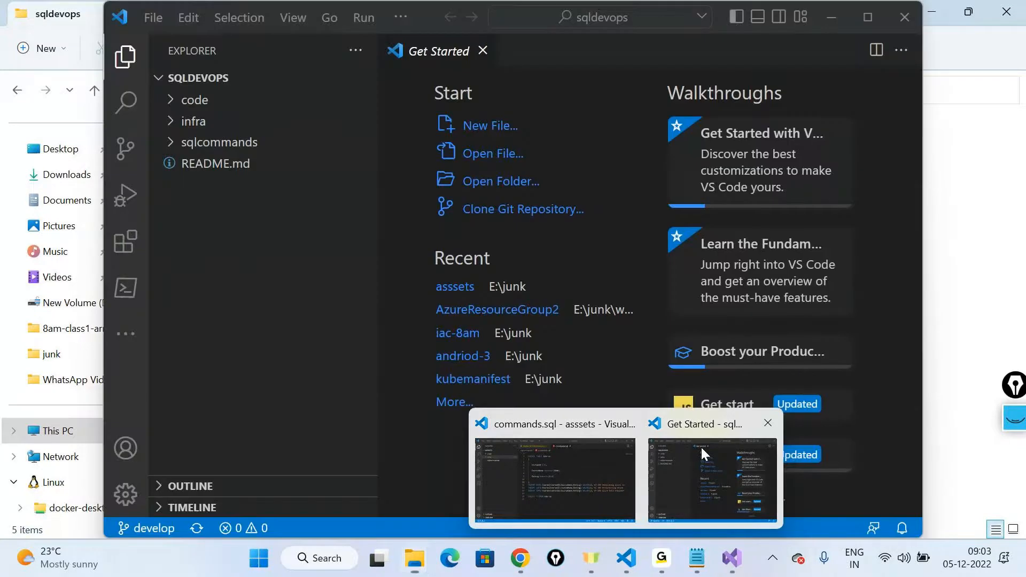
pyautogui.click(701, 449)
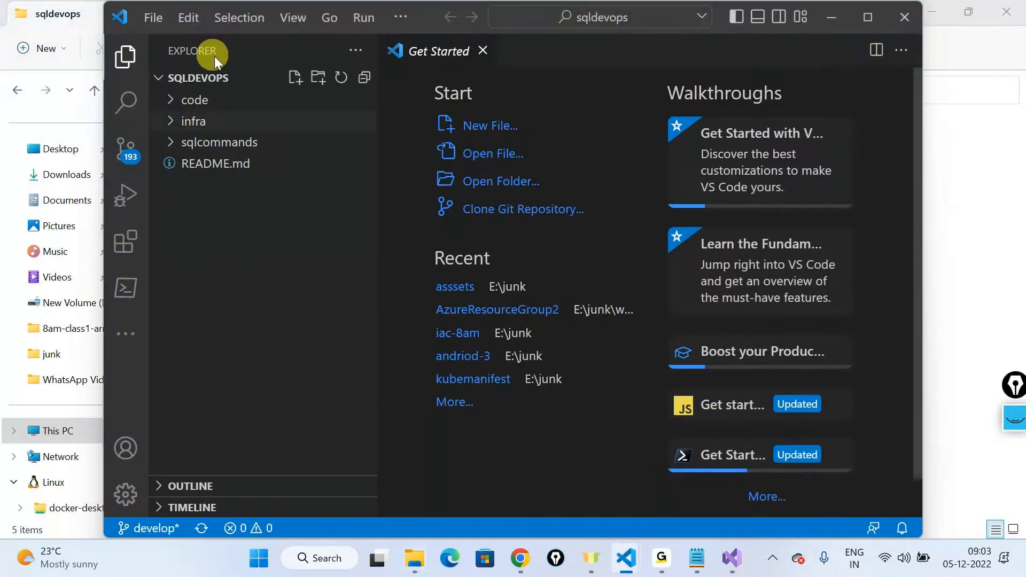
pyautogui.click(115, 149)
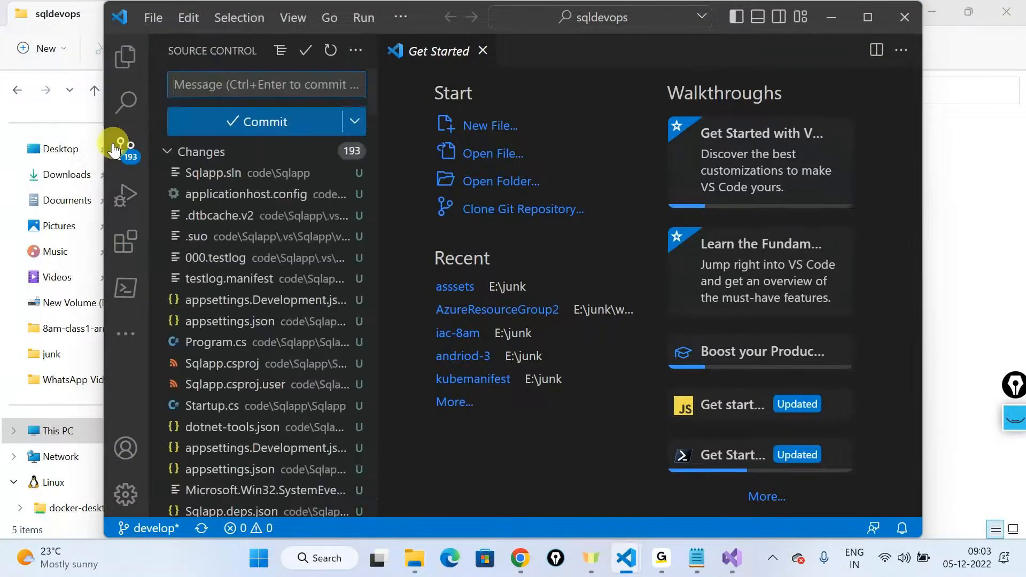
pyautogui.click(867, 17)
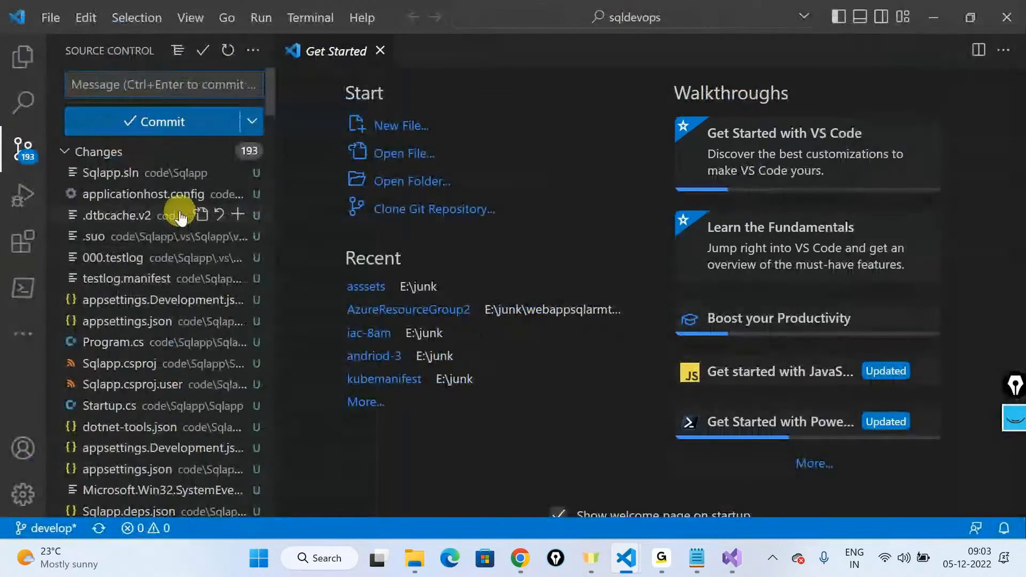
pyautogui.scroll(-5, 180, 218)
pyautogui.scroll(-3, 181, 218)
pyautogui.scroll(-15, 180, 217)
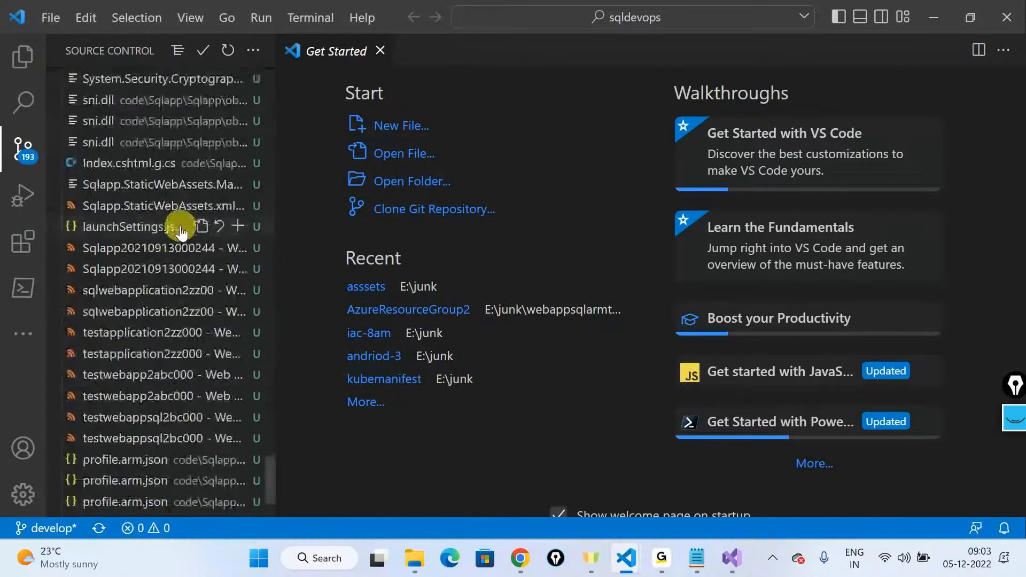
pyautogui.scroll(-3, 181, 231)
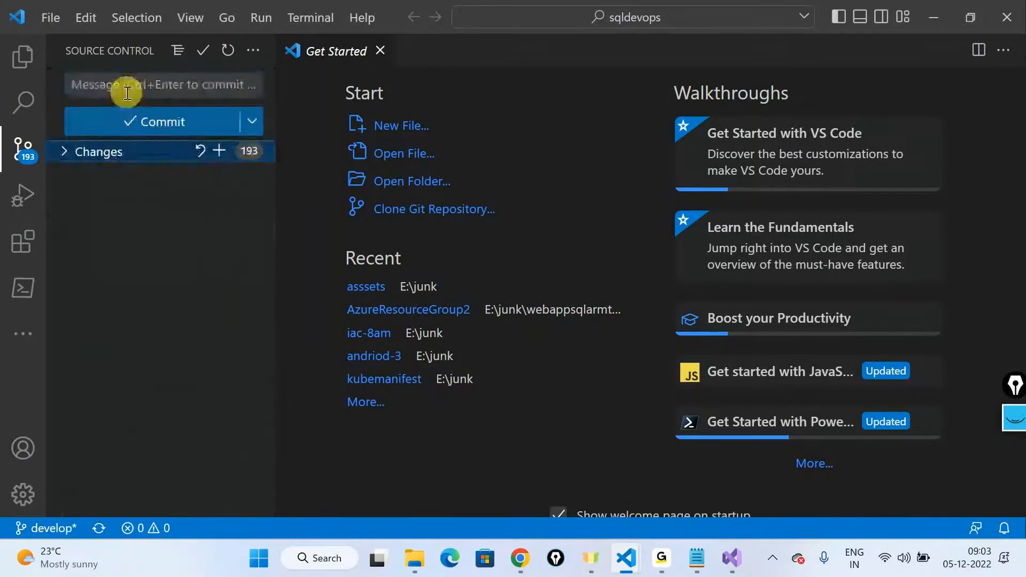
pyautogui.click(126, 87)
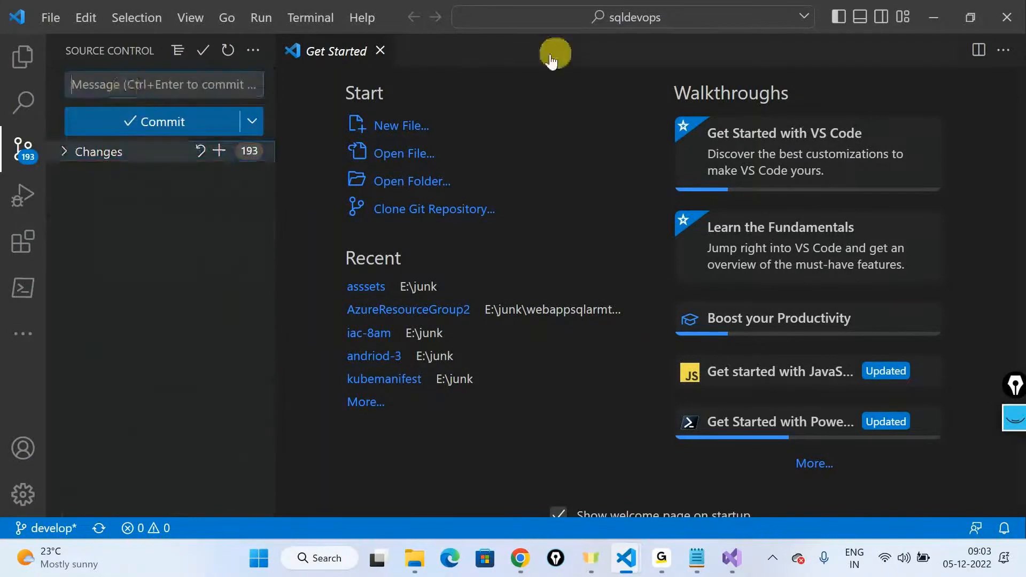
pyautogui.click(218, 151)
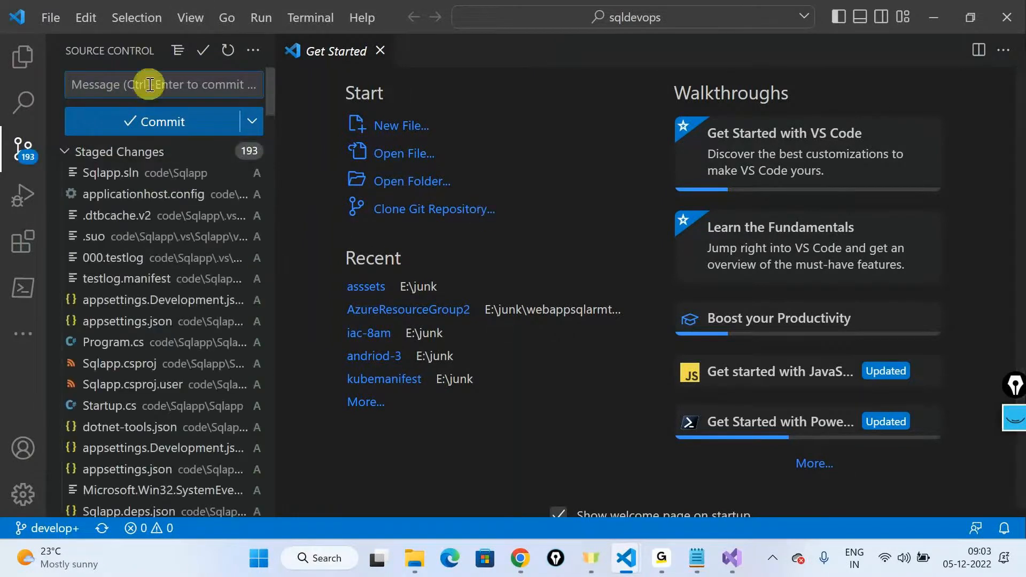
# Step: Commit the staged changes with the message "Pushing the assets"
pyautogui.write('Pushi')
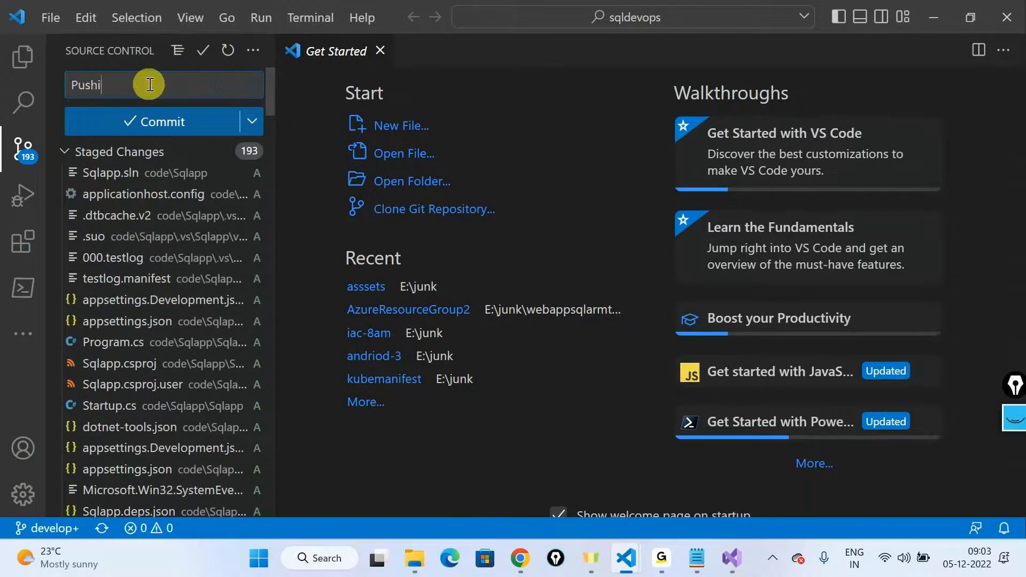
pyautogui.write('ng the assets')
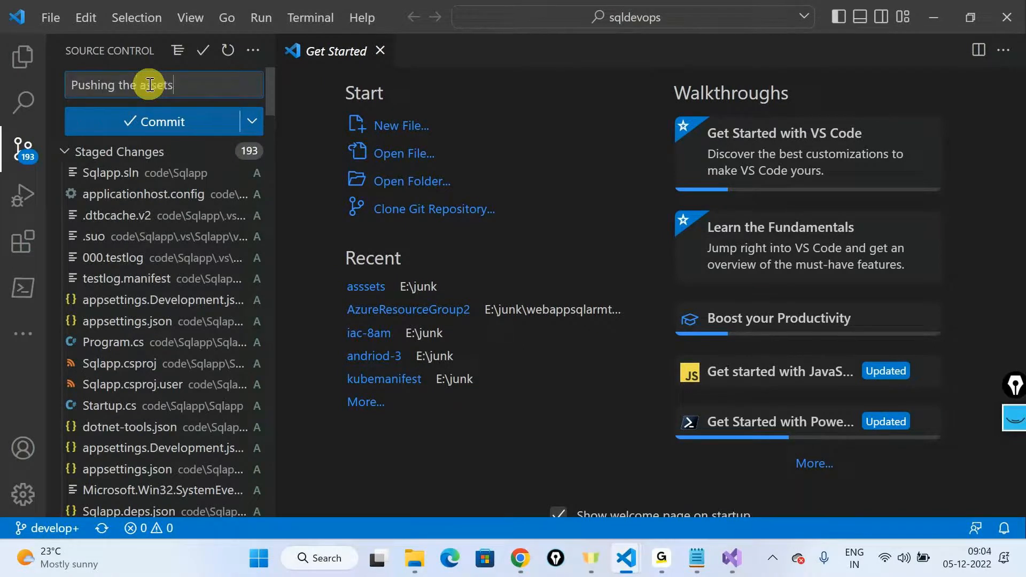
pyautogui.click(152, 116)
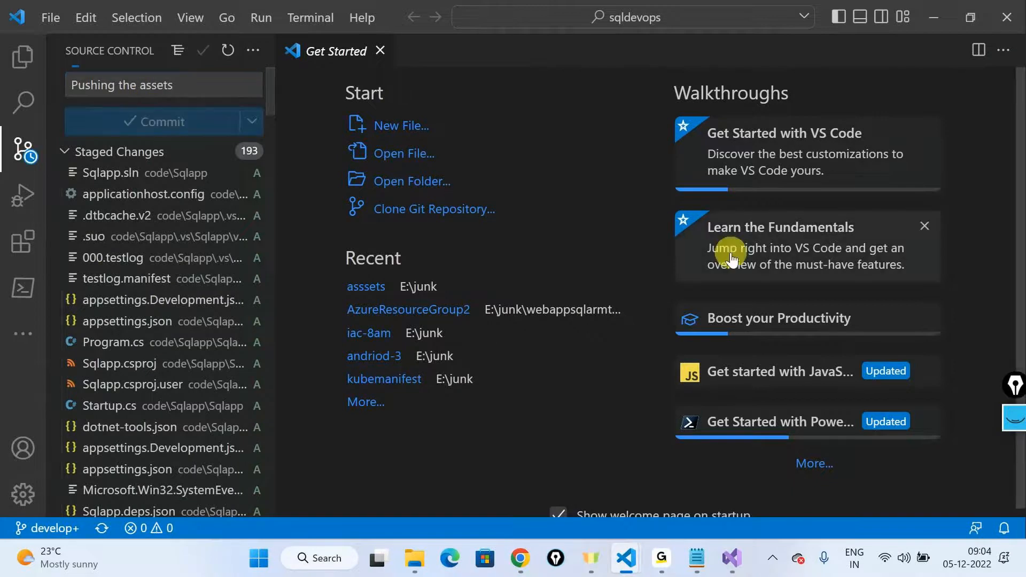
# Step: Create a new branch under feature/ named with the author's first name followed by "-assetpush", and publish it to the remote
pyautogui.click(49, 527)
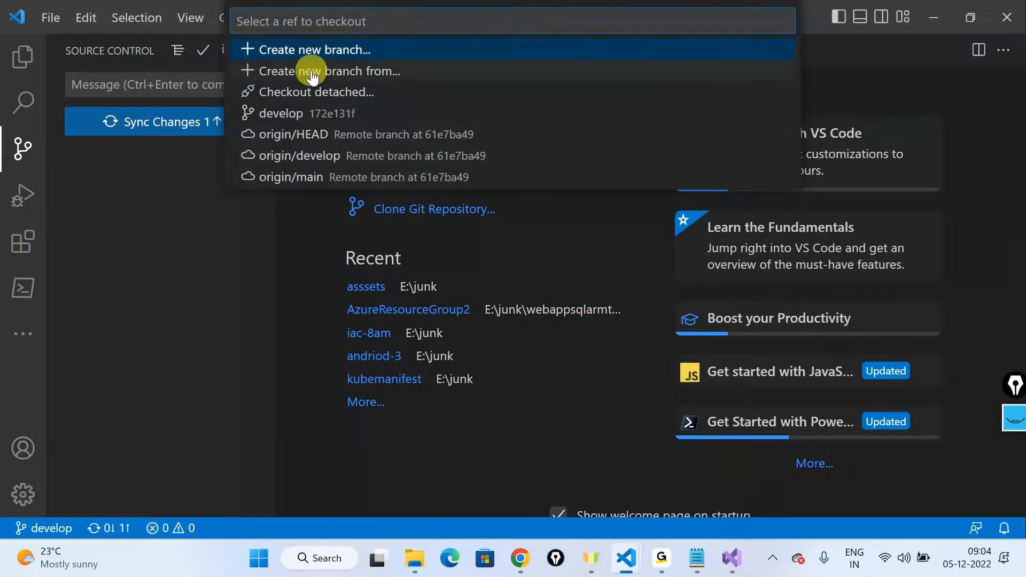
pyautogui.click(309, 50)
pyautogui.write('featu')
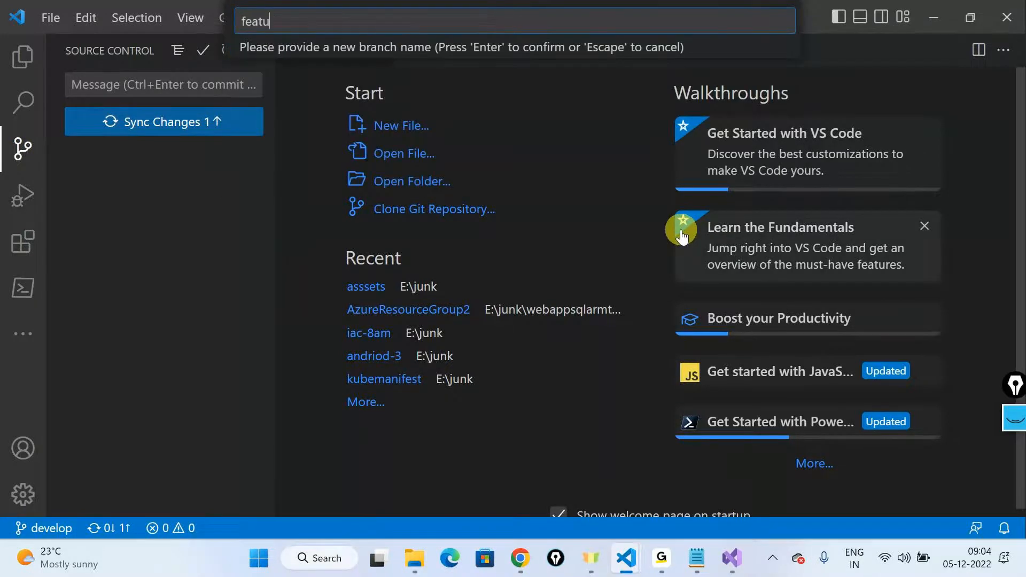
pyautogui.write('re/kiran-assetpush')
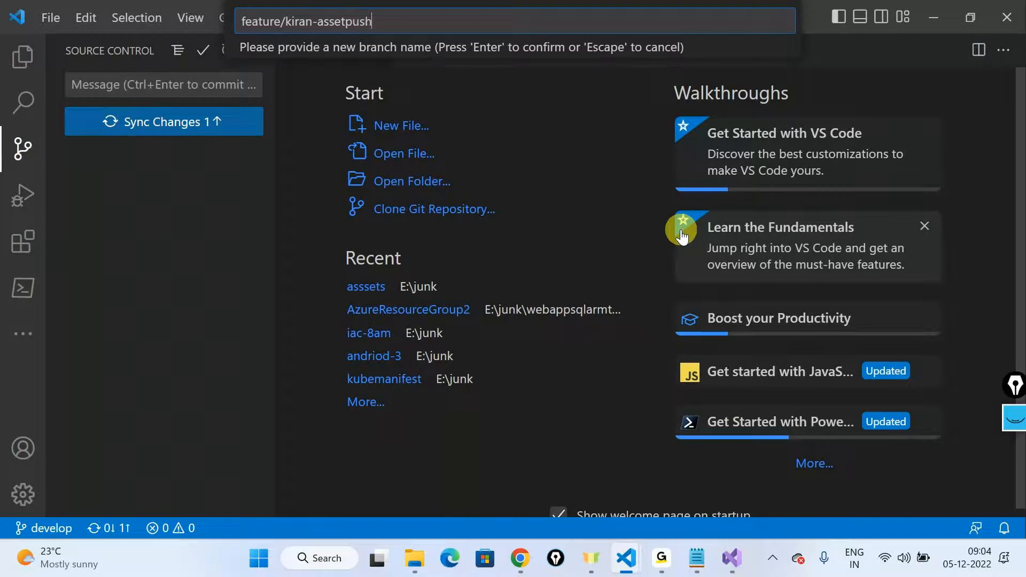
pyautogui.press('Return')
pyautogui.press('Return')
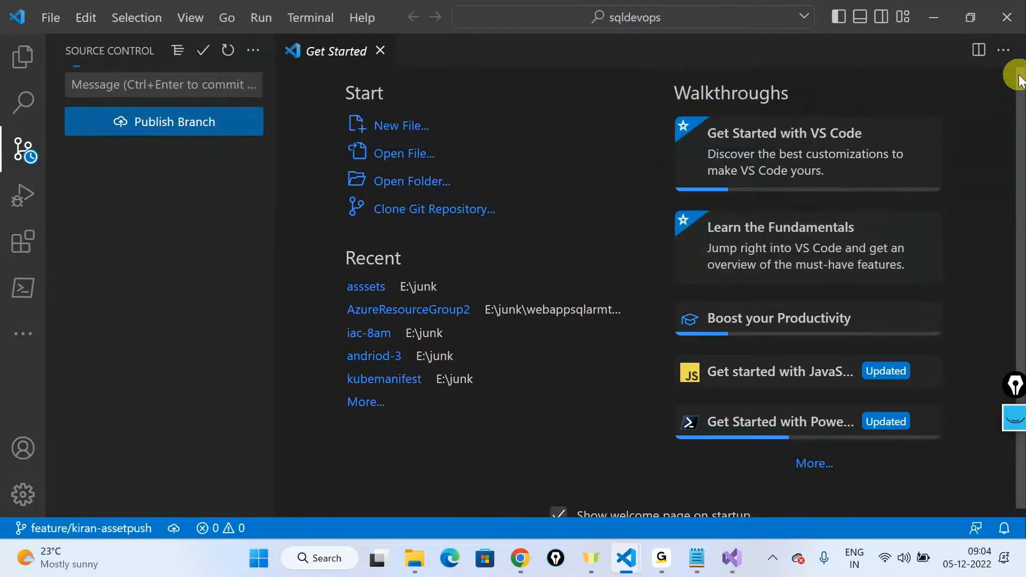
pyautogui.click(165, 119)
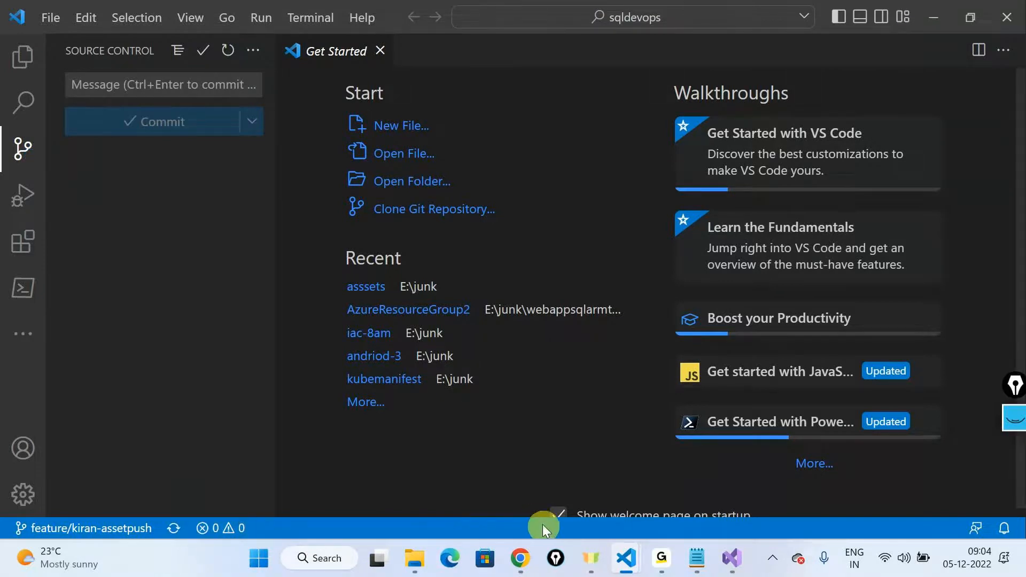
# Step: Switch to Azure DevOps in Chrome, close the Clone Repository pane and start a pull request from the published feature branch into develop
pyautogui.click(520, 558)
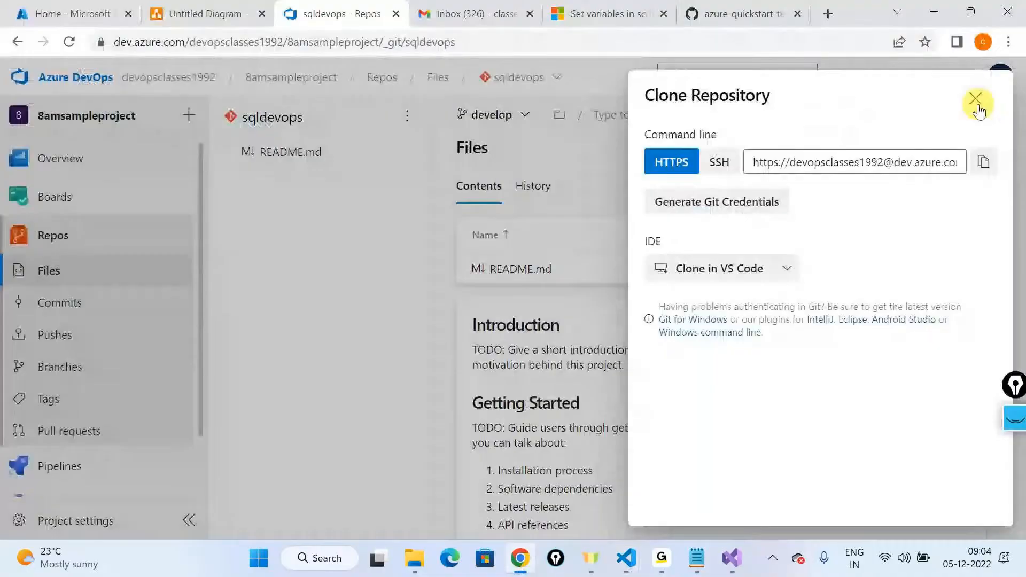
pyautogui.click(976, 107)
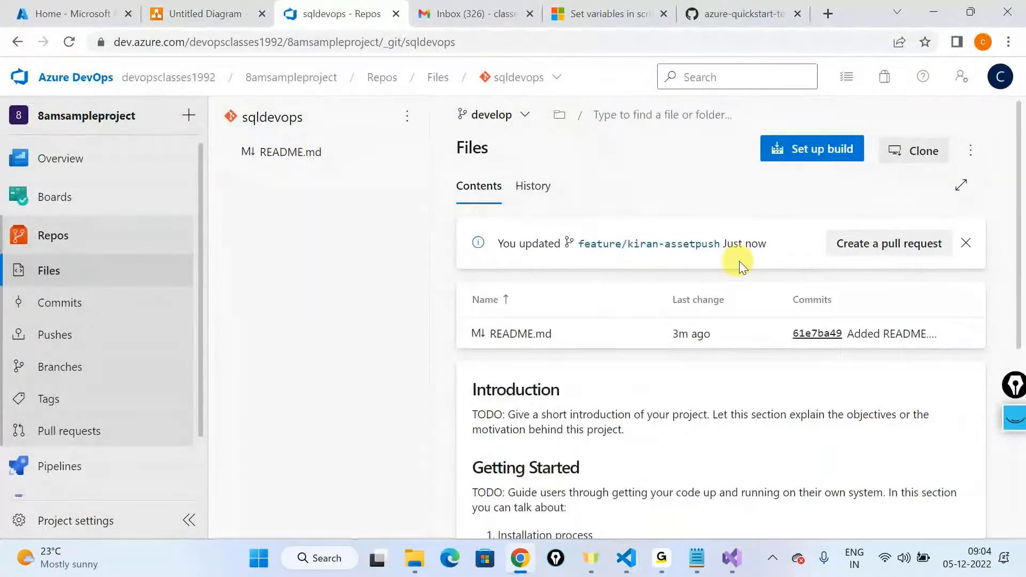
pyautogui.click(845, 247)
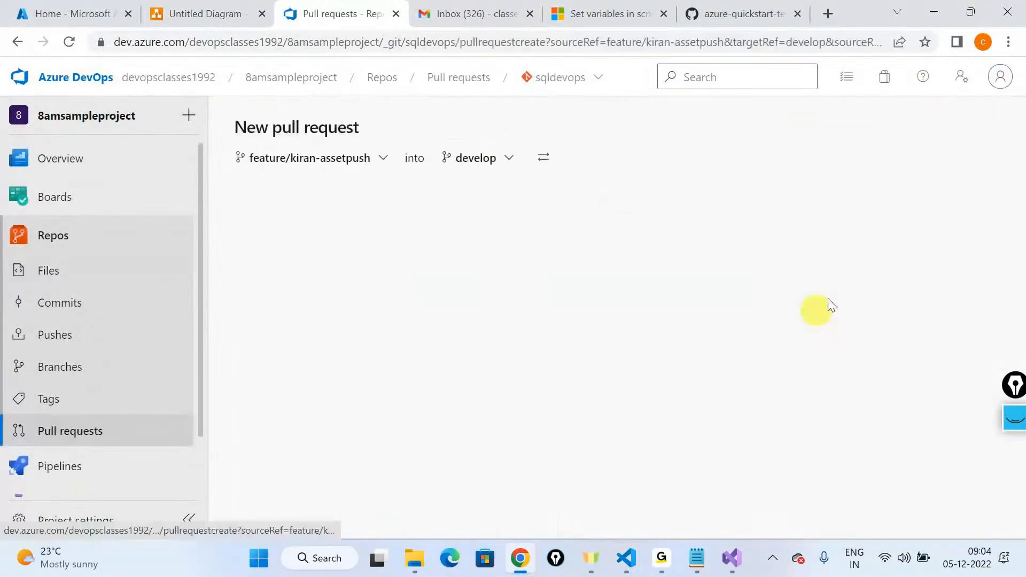
# Step: Review the changed files and the commit, and create the pull request into develop titled "Pushing the assets"
pyautogui.scroll(-1, 447, 305)
pyautogui.scroll(1, 450, 322)
pyautogui.click(317, 190)
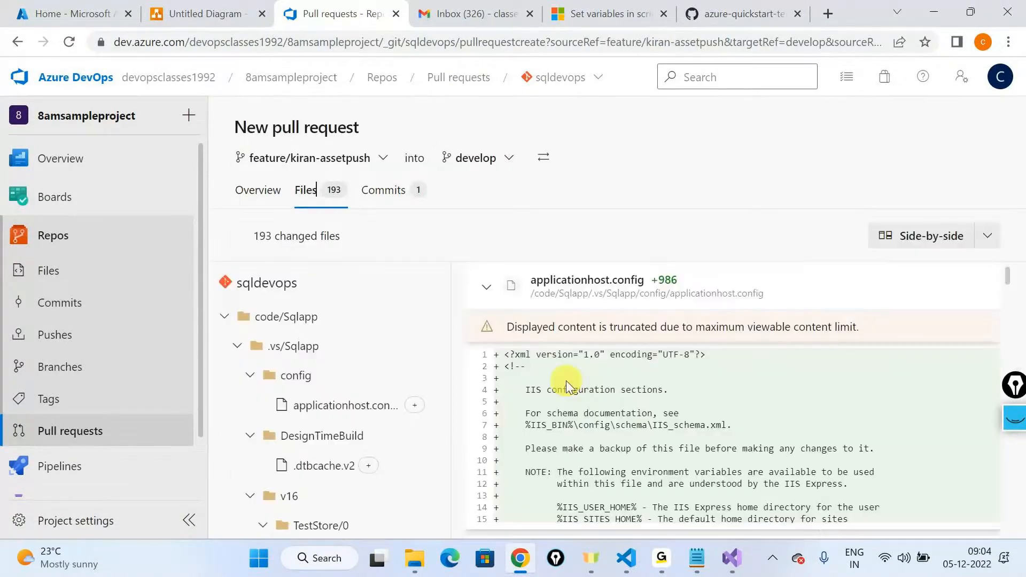
pyautogui.scroll(-10, 566, 381)
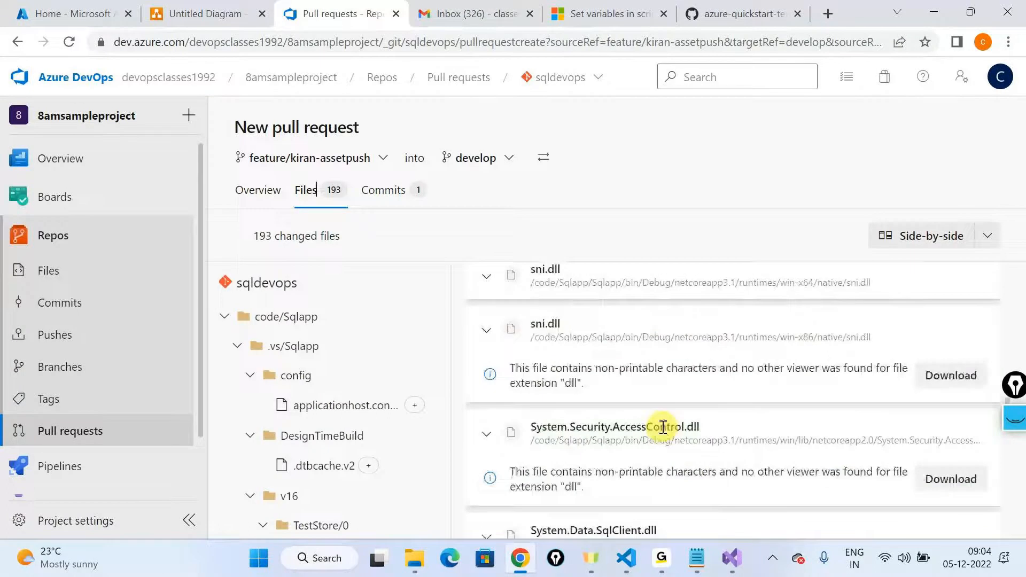
pyautogui.click(383, 190)
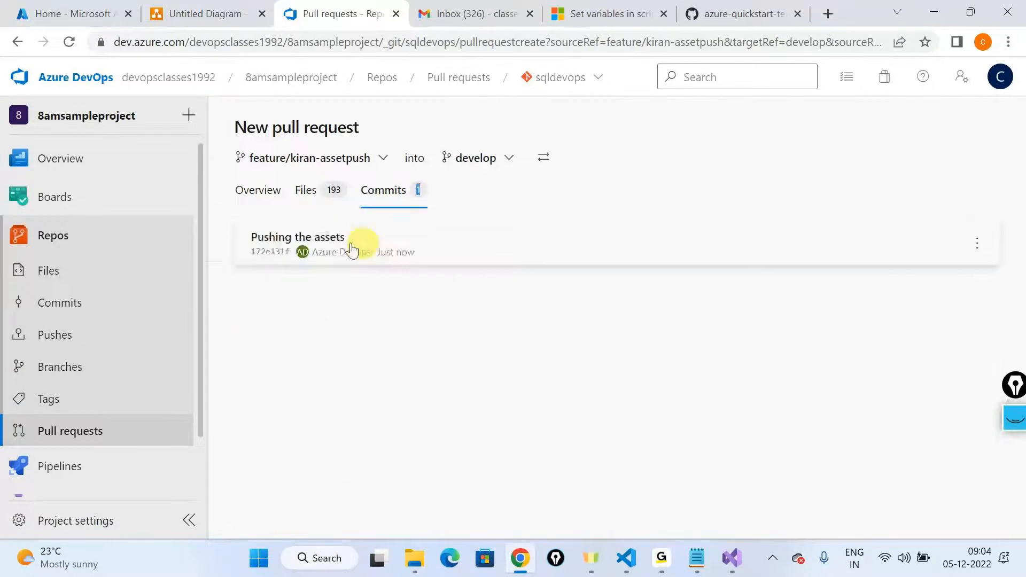
pyautogui.click(248, 198)
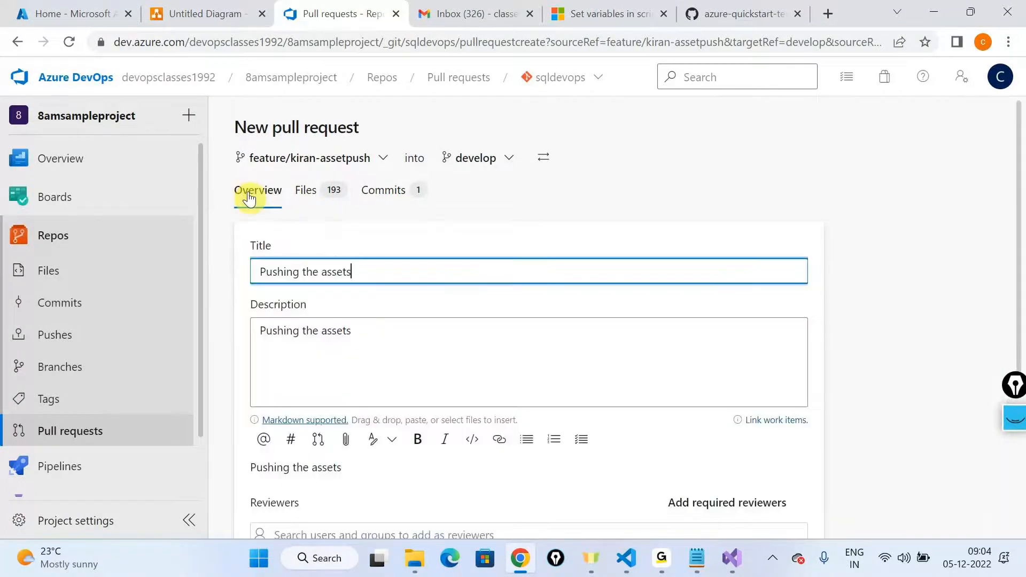
pyautogui.scroll(-2, 463, 414)
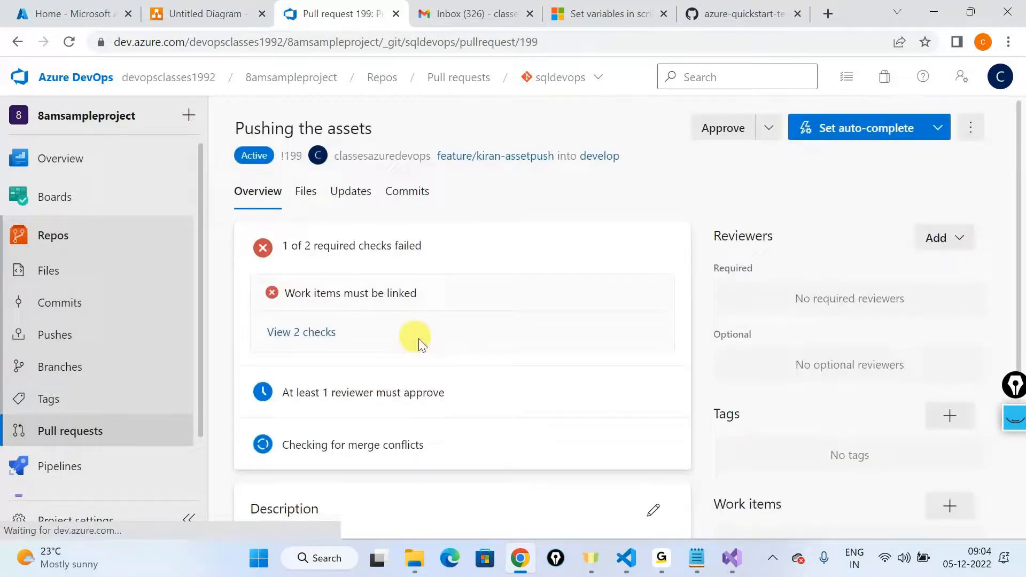
pyautogui.scroll(-4, 818, 405)
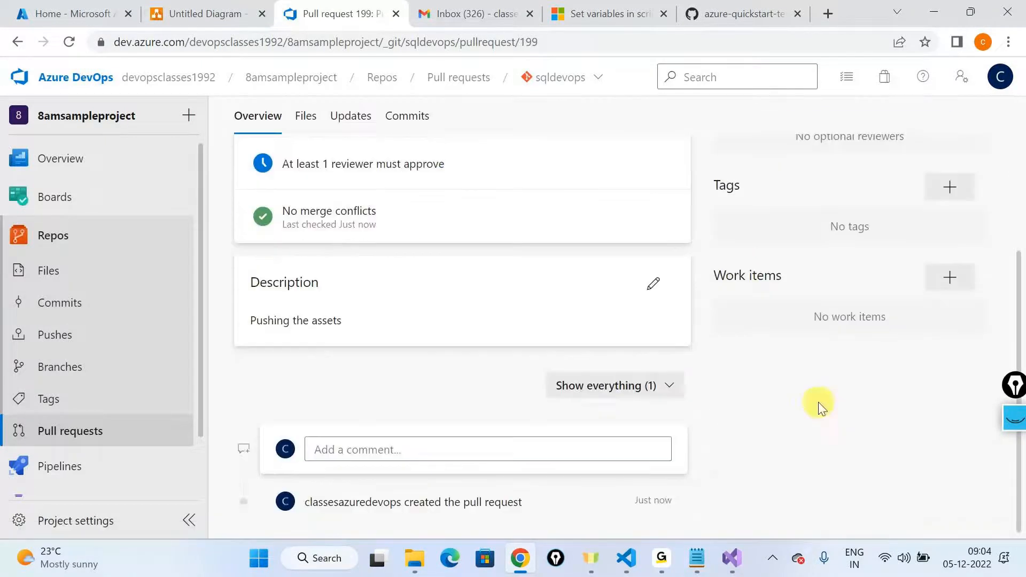
# Step: Set the pull request to auto-complete with a squash commit, completing work items and deleting the feature branch after merging, and approve it
pyautogui.click(974, 280)
pyautogui.scroll(4, 434, 406)
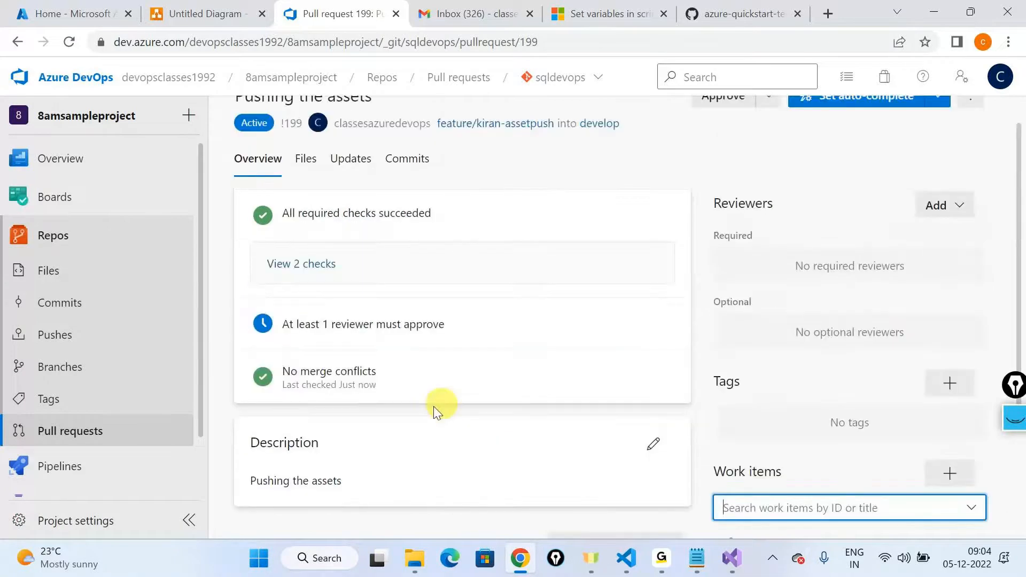
pyautogui.click(844, 126)
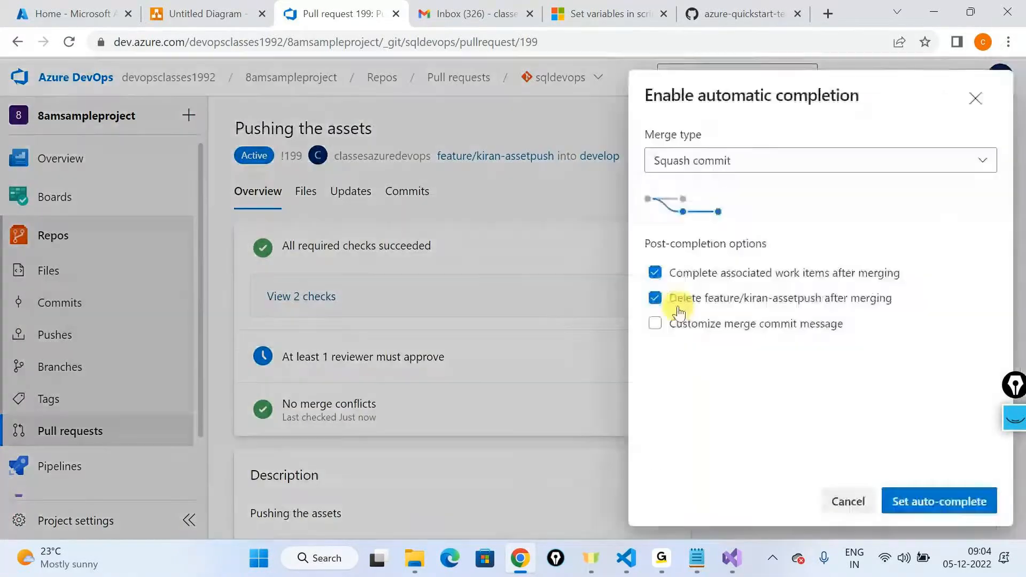
pyautogui.click(963, 502)
pyautogui.click(682, 127)
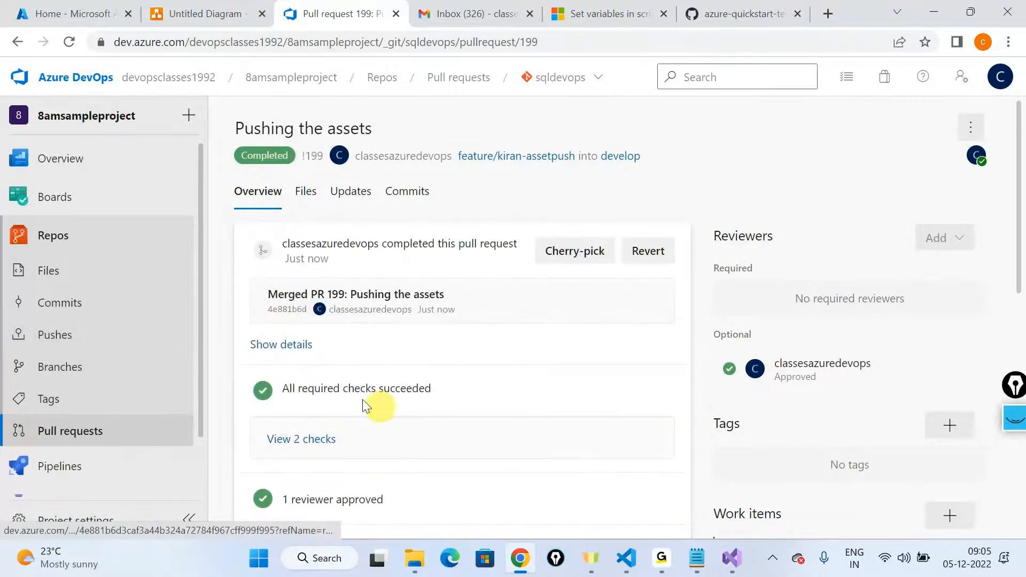
# Step: Open the develop branch and examine the contents of the code/Sqlapp, infra and sqlcommands folders
pyautogui.click(620, 156)
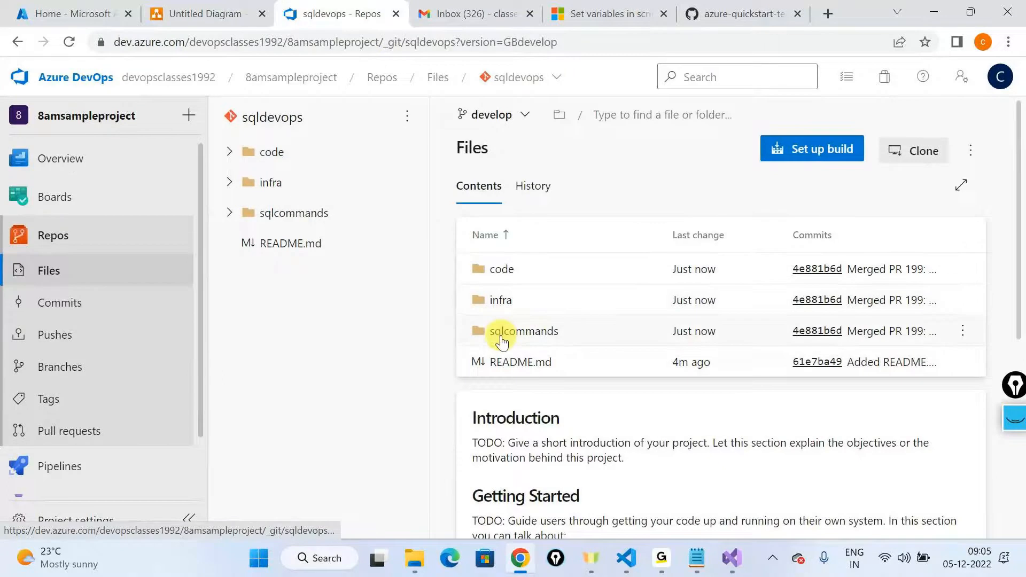
pyautogui.click(499, 269)
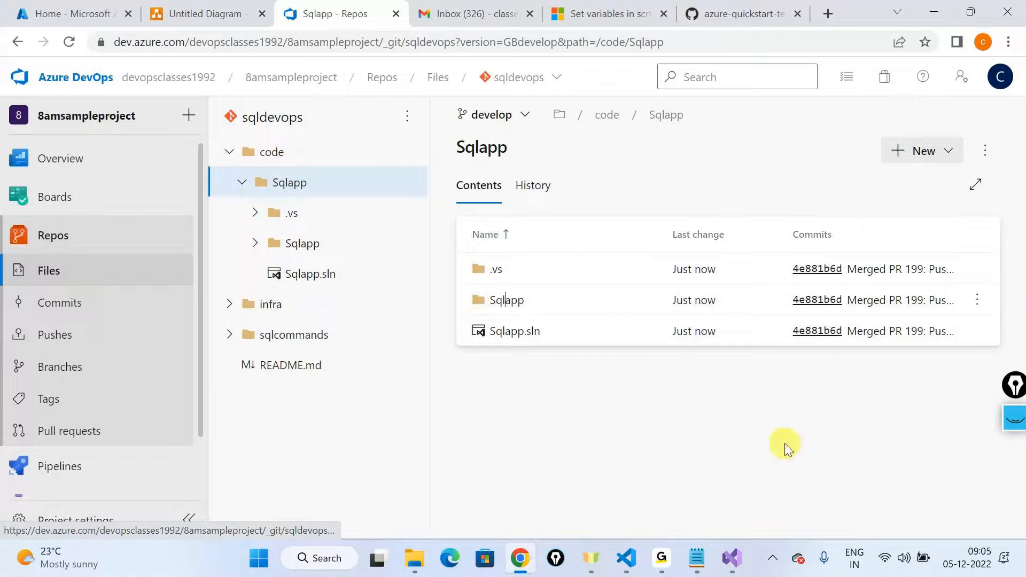
pyautogui.click(512, 293)
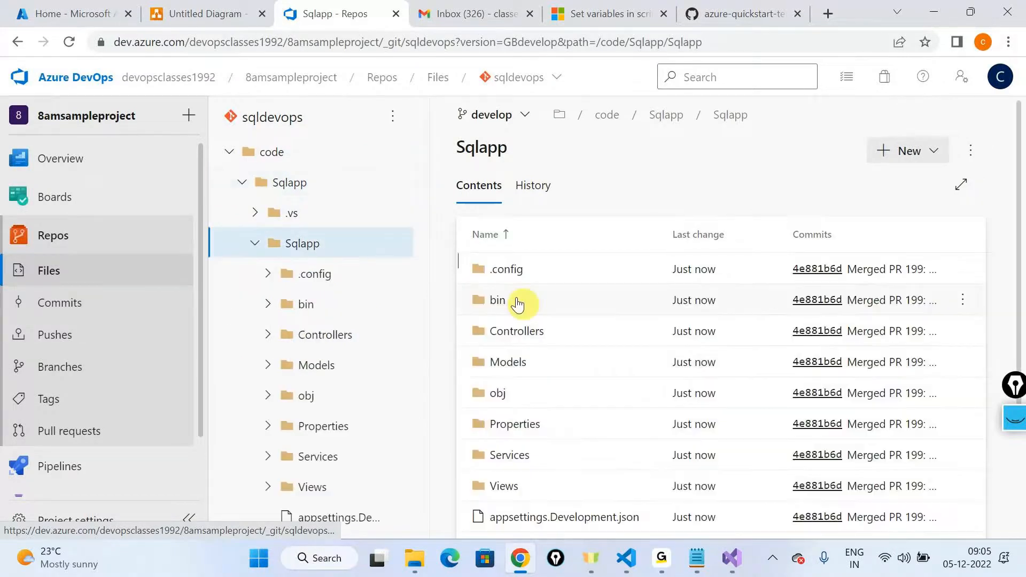
pyautogui.scroll(-3, 750, 367)
pyautogui.scroll(-4, 304, 328)
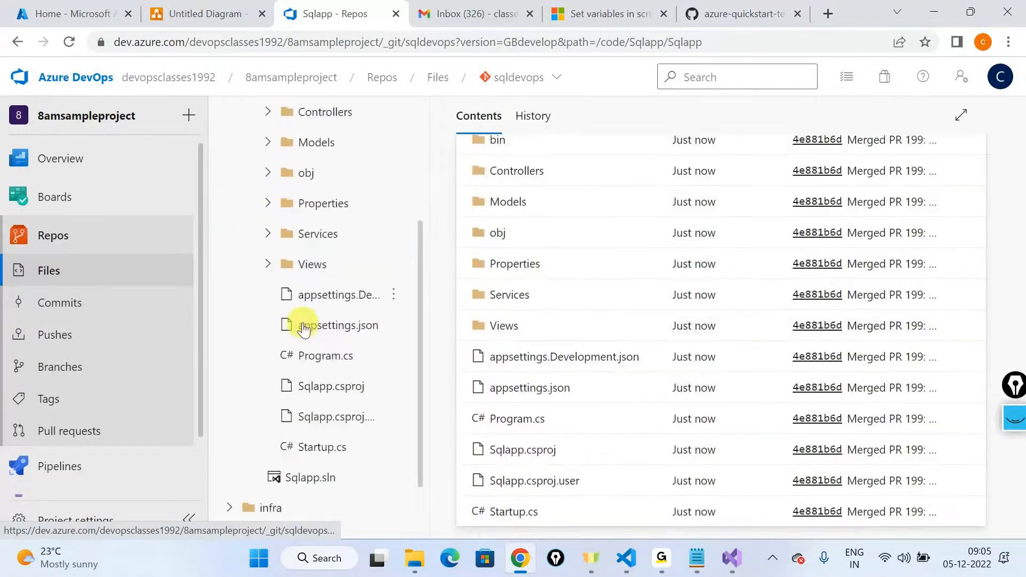
pyautogui.scroll(-1, 303, 326)
pyautogui.click(271, 464)
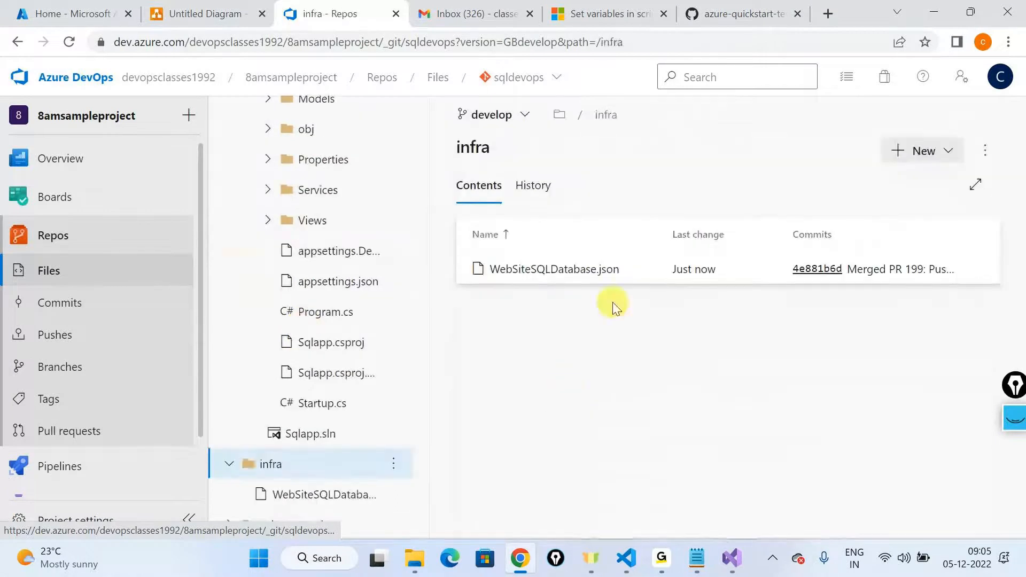
pyautogui.scroll(-1, 321, 481)
pyautogui.click(294, 494)
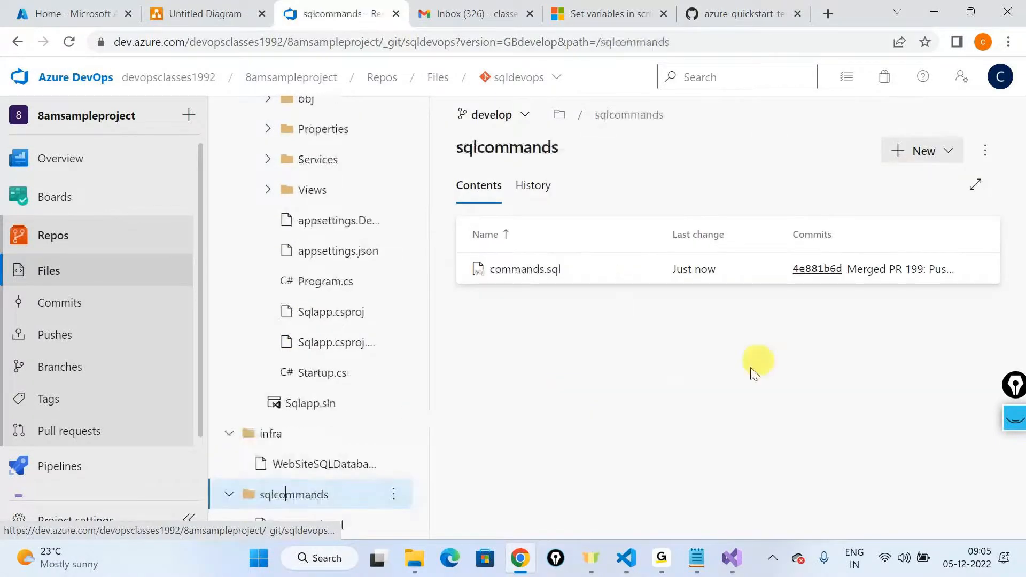
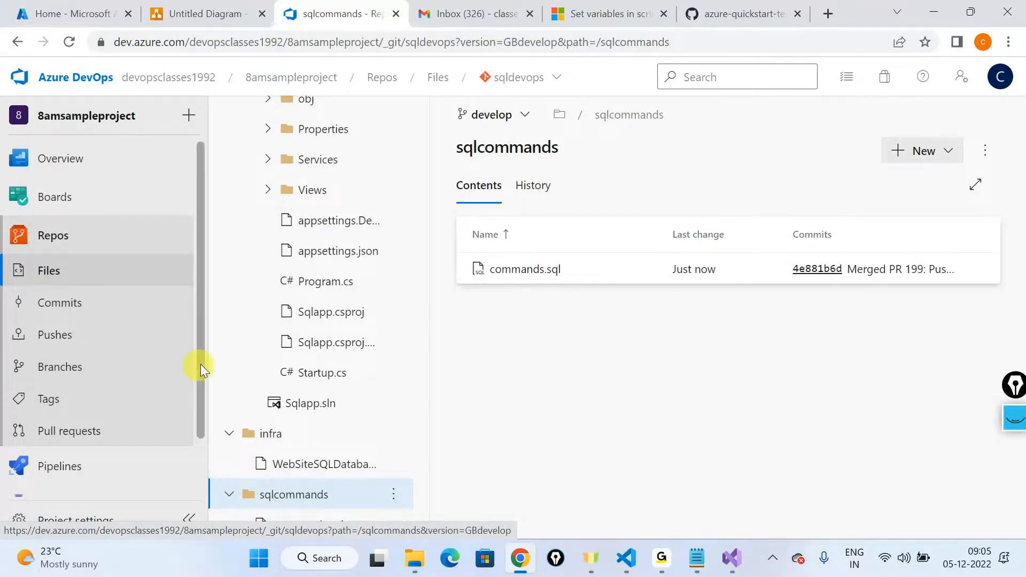
# Step: Create a classic-editor build pipeline from the Azure Repos Git repository sqldevops, develop branch, using the ASP.NET Core template
pyautogui.moveTo(75, 480)
pyautogui.click(59, 466)
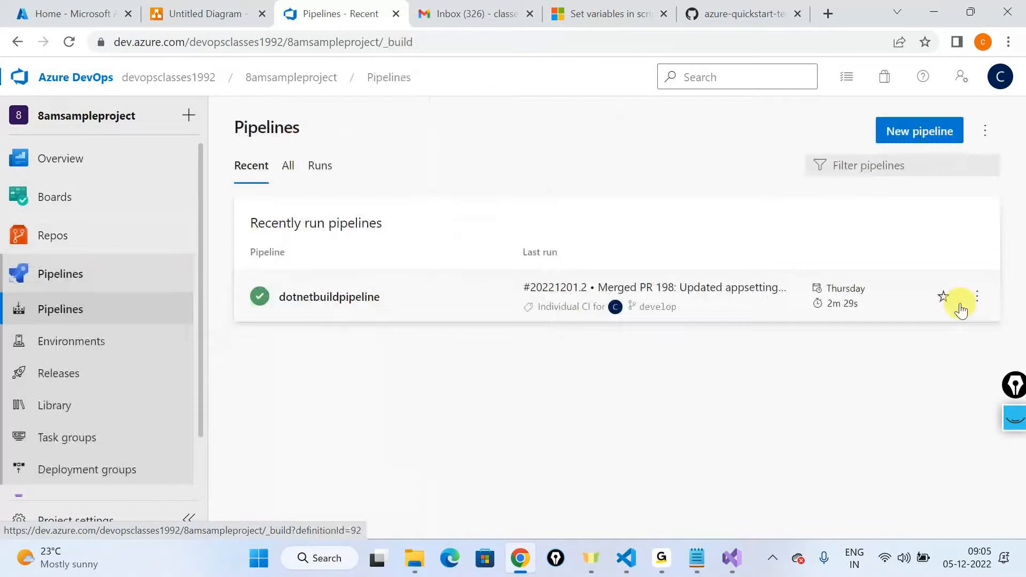
pyautogui.click(905, 142)
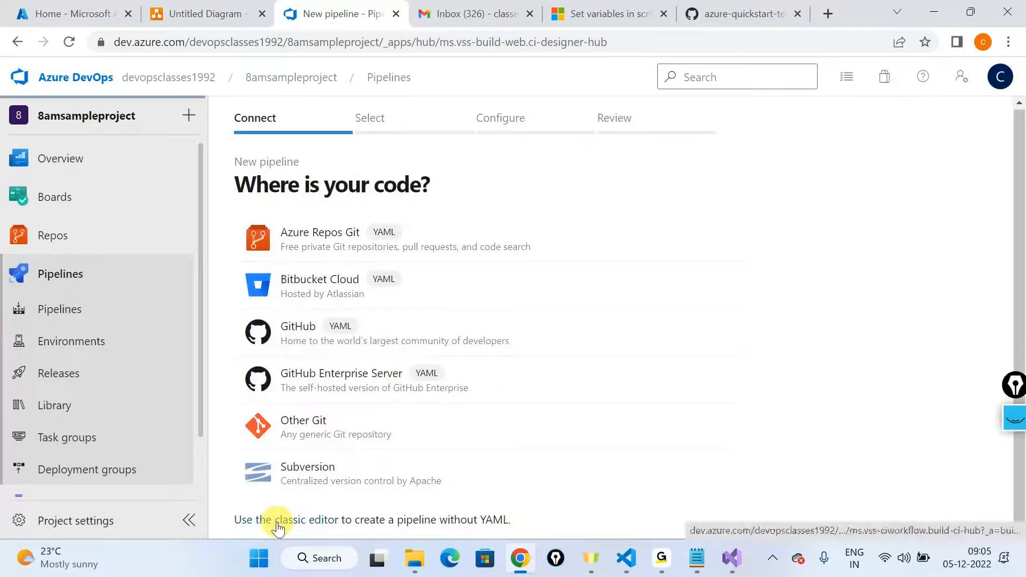
pyautogui.click(278, 525)
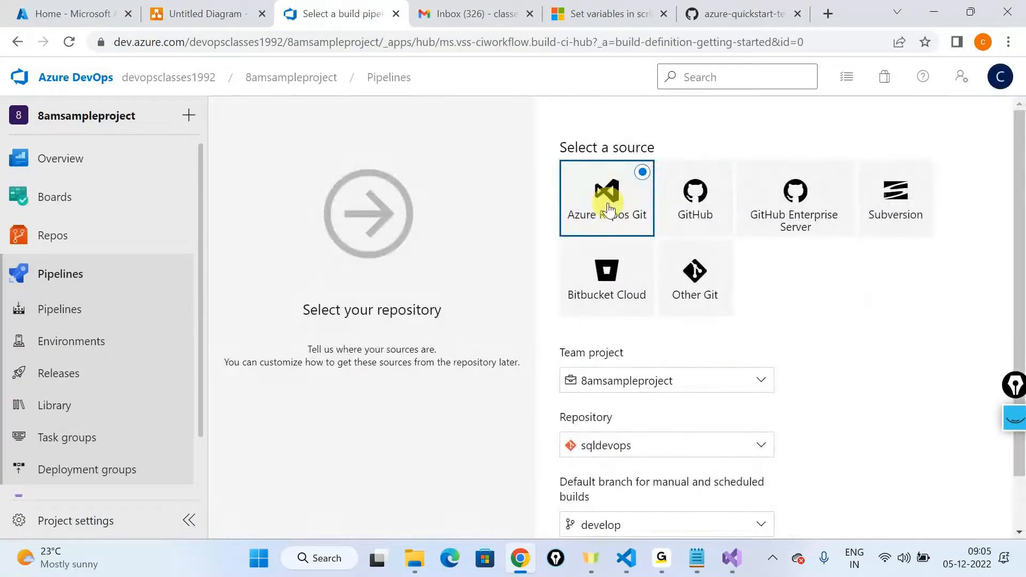
pyautogui.scroll(-1, 609, 214)
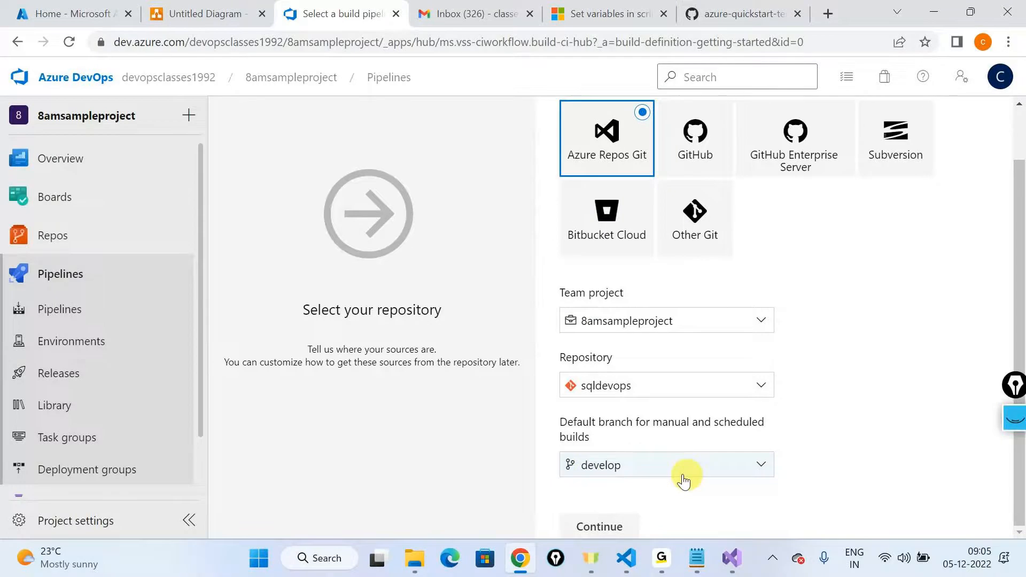
pyautogui.click(599, 527)
pyautogui.scroll(-12, 717, 309)
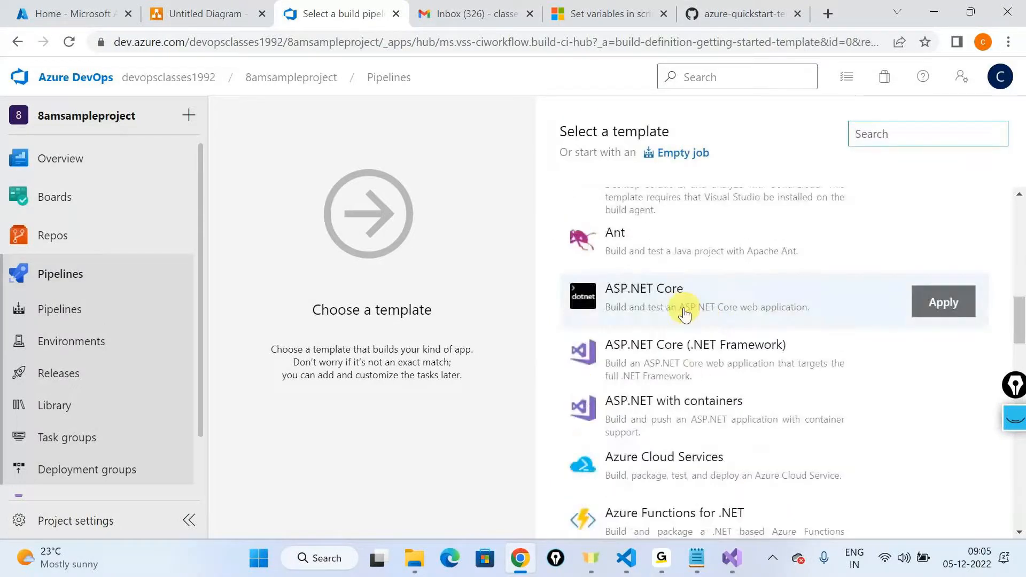
pyautogui.click(865, 321)
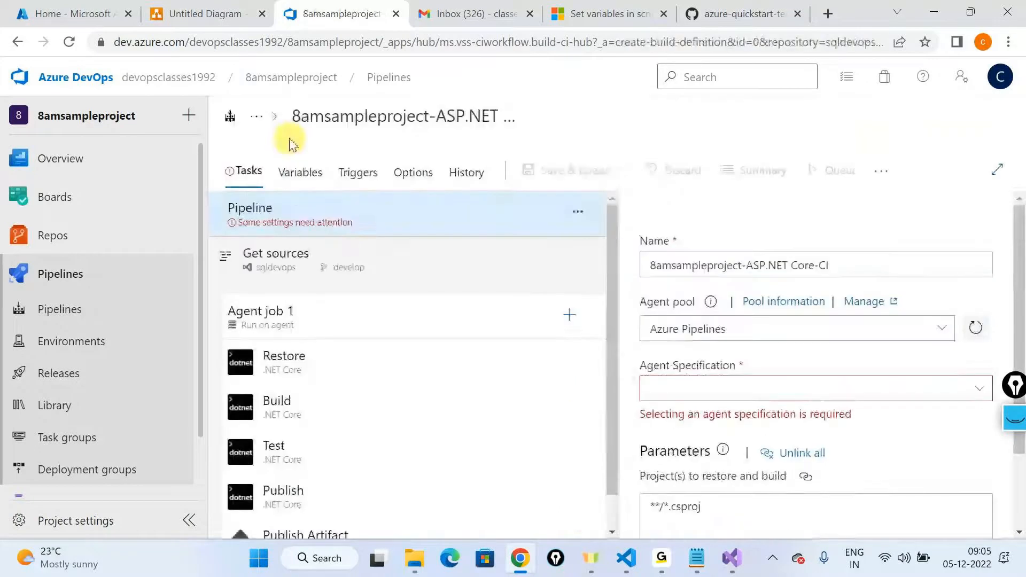
# Step: Set the build pipeline's agent specification to windows-2019
pyautogui.scroll(-1, 502, 463)
pyautogui.scroll(1, 502, 463)
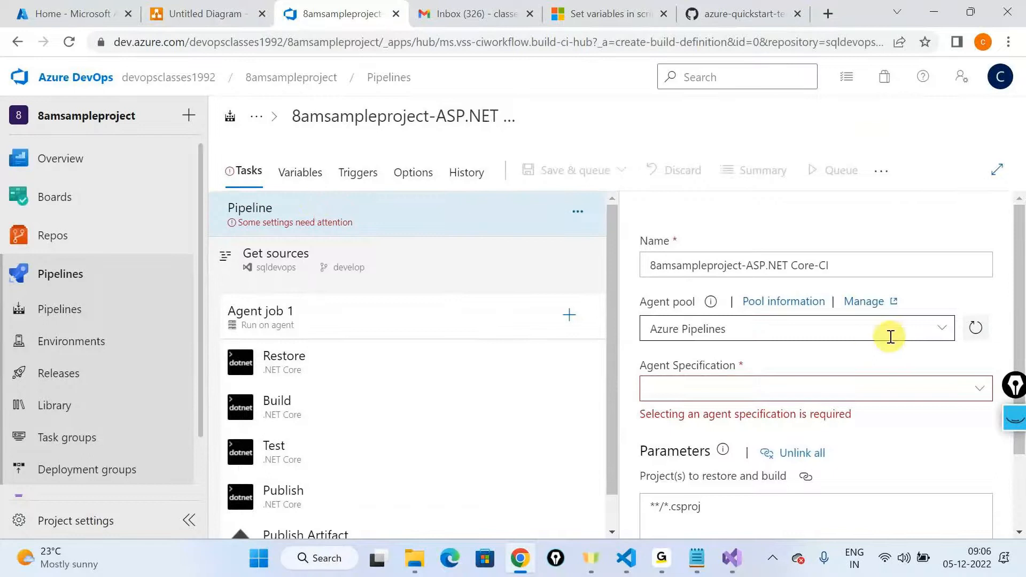
pyautogui.click(980, 390)
pyautogui.scroll(-3, 802, 453)
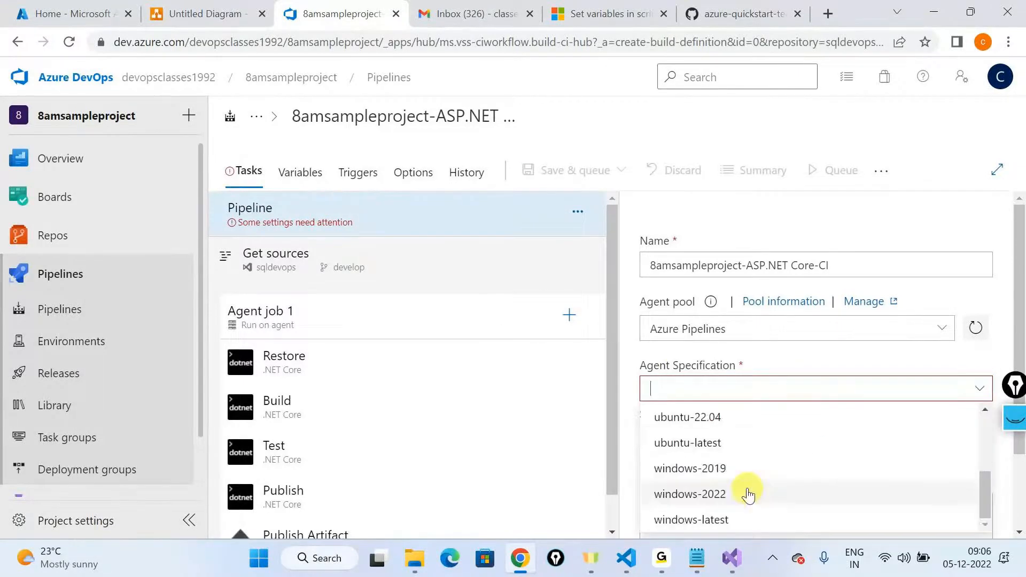
pyautogui.click(748, 467)
# Step: Select the current path of the projects to restore and build, and open the sqldevops repository files in a new tab
pyautogui.scroll(-2, 758, 501)
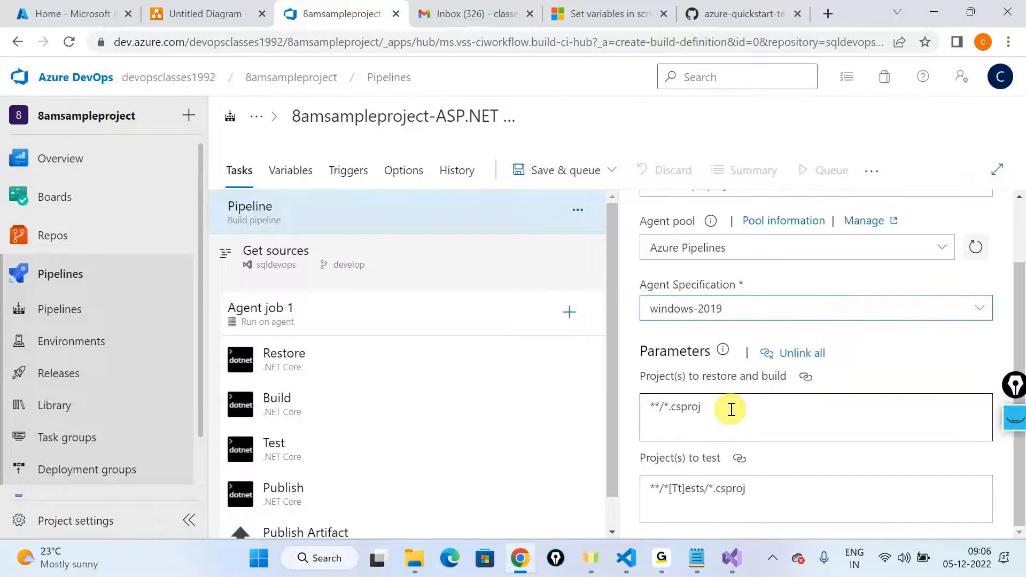
pyautogui.moveTo(730, 407); pyautogui.dragTo(529, 378)
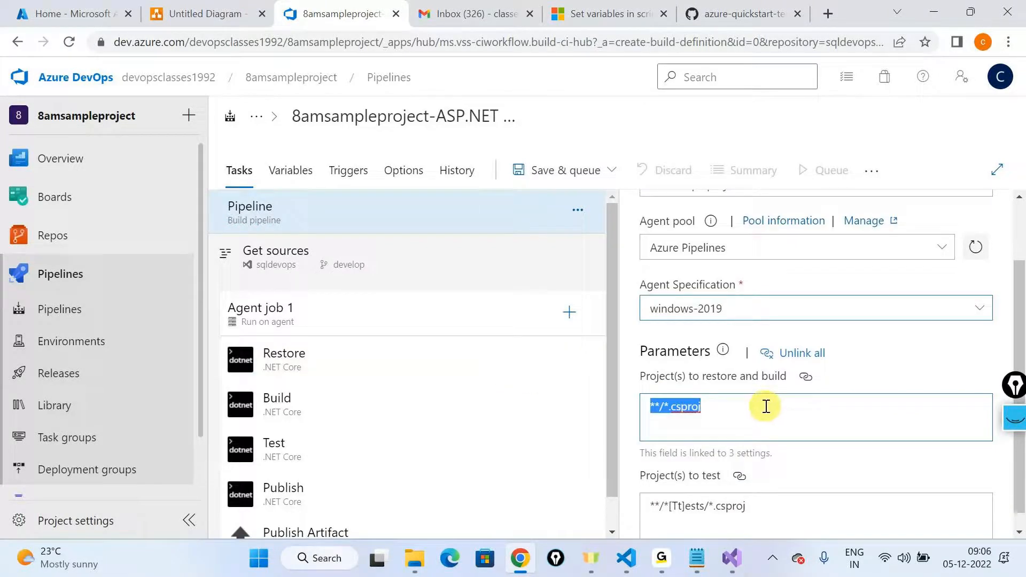
pyautogui.moveTo(103, 233)
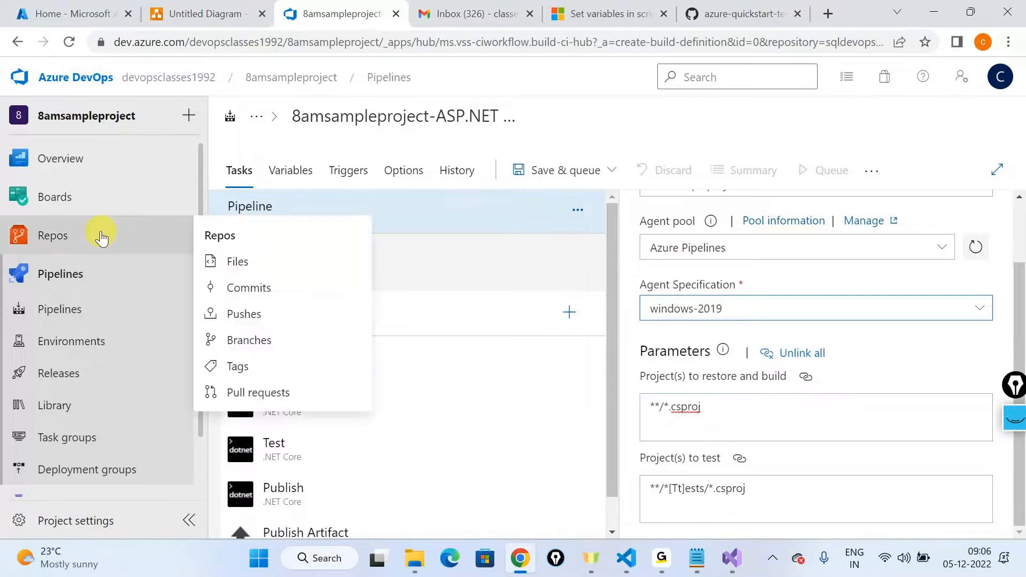
pyautogui.rightClick(222, 262)
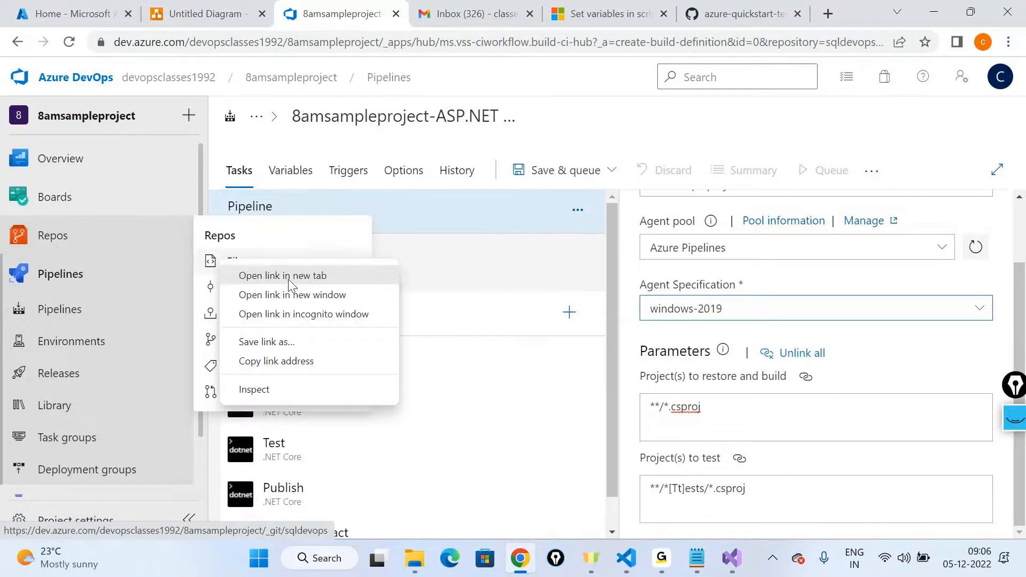
pyautogui.click(288, 279)
pyautogui.click(408, 16)
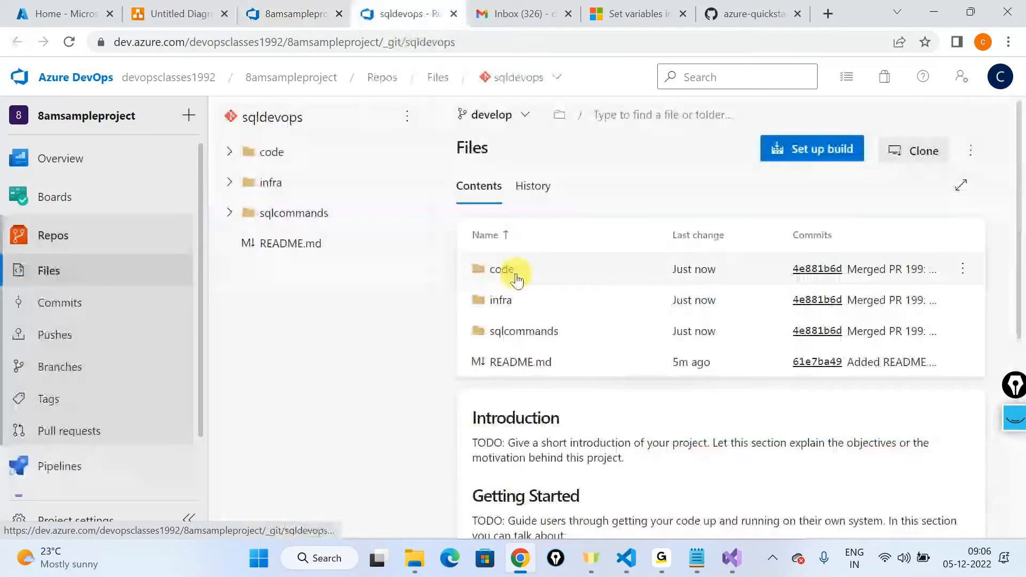
# Step: Open Sqlapp.csproj in the code/Sqlapp/Sqlapp folder and copy its full repository path
pyautogui.click(512, 271)
pyautogui.click(513, 274)
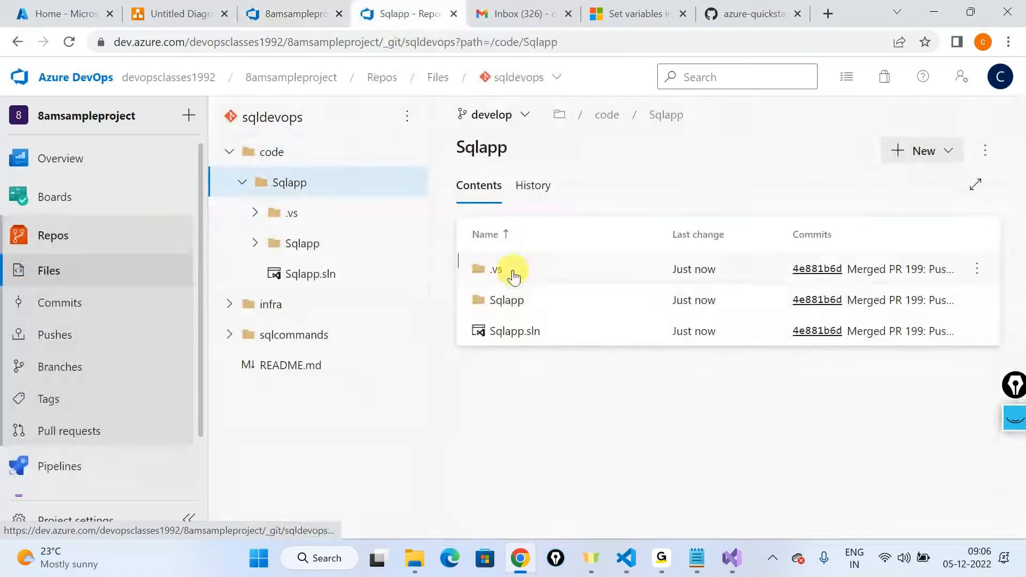
pyautogui.click(495, 301)
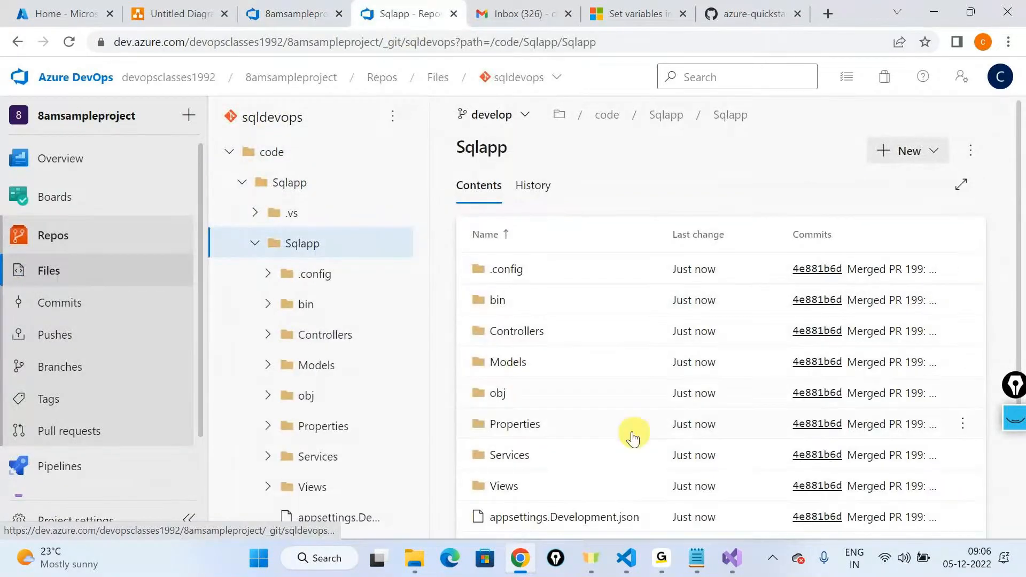
pyautogui.scroll(-3, 642, 443)
pyautogui.click(542, 449)
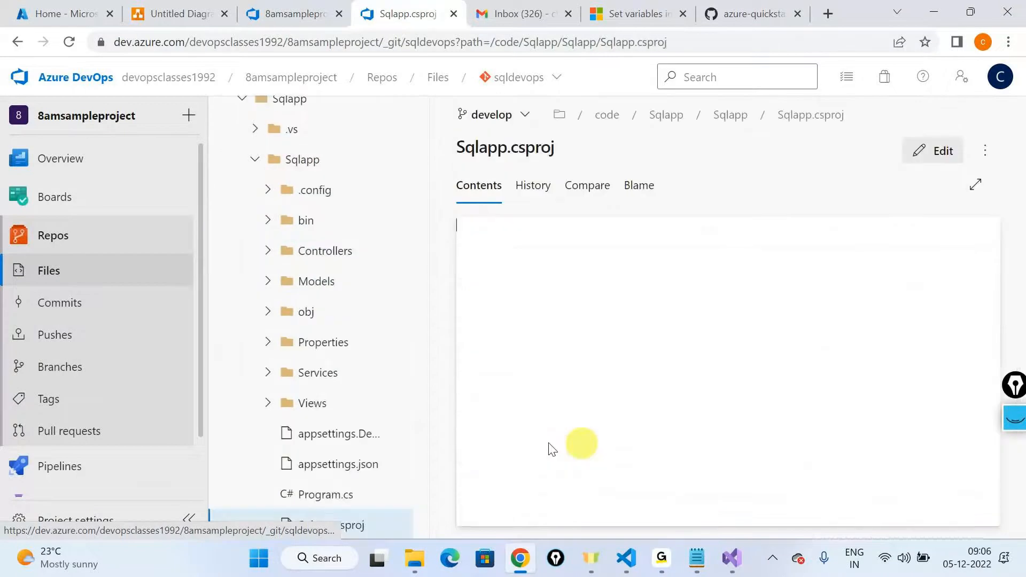
pyautogui.click(879, 122)
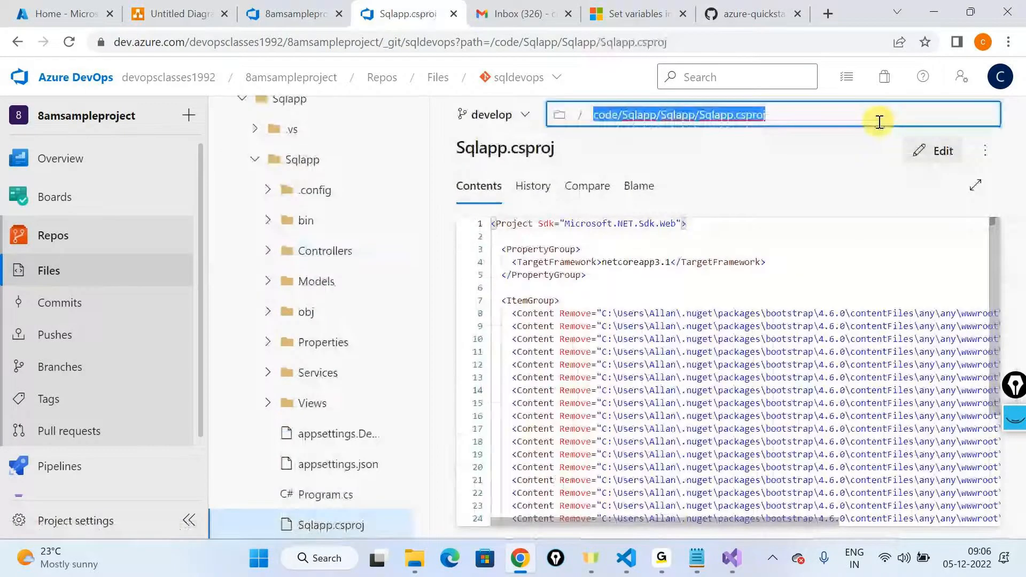
pyautogui.hotkey('ctrl', 'c')
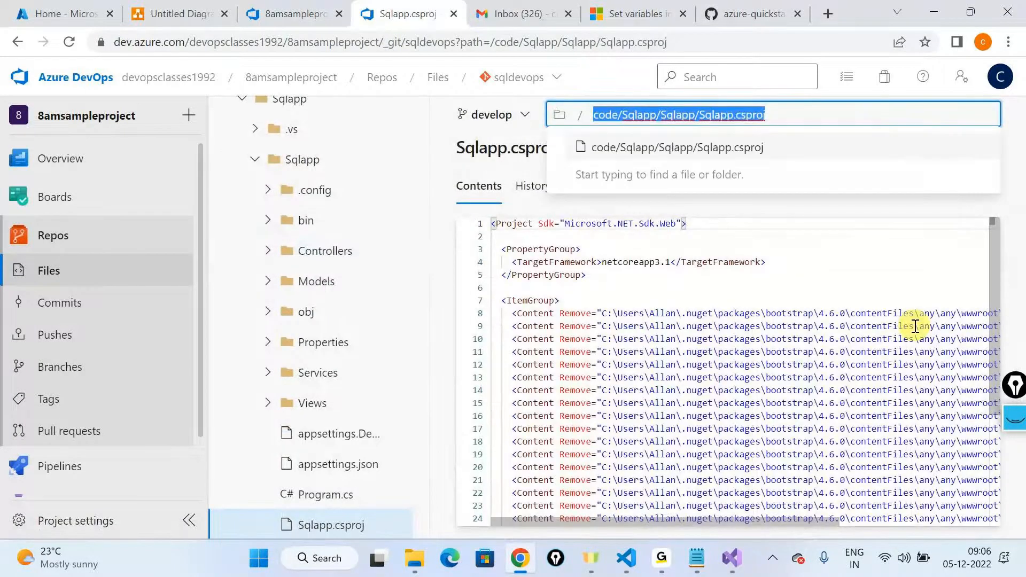
# Step: Set the pipeline's projects to restore and build to code/Sqlapp/Sqlapp/Sqlapp.csproj
pyautogui.hotkey('ctrl', 'shift', 'Tab')
pyautogui.hotkey('ctrl', 'v')
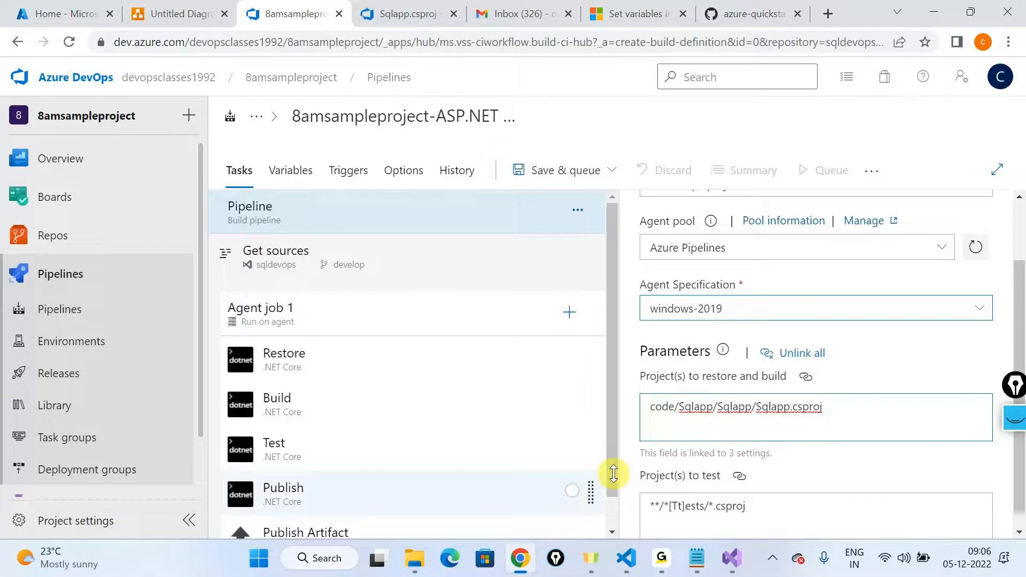
pyautogui.scroll(-1, 813, 489)
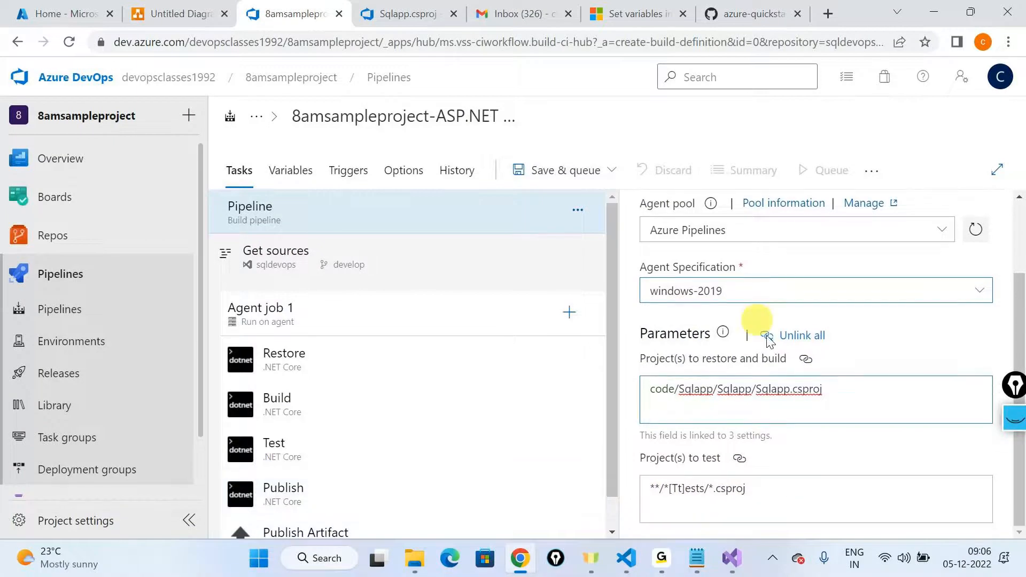
# Step: Return to the repository tab and examine the folder structure, collapsing the Sqlapp folder under code
pyautogui.hotkey('ctrl', 'Tab')
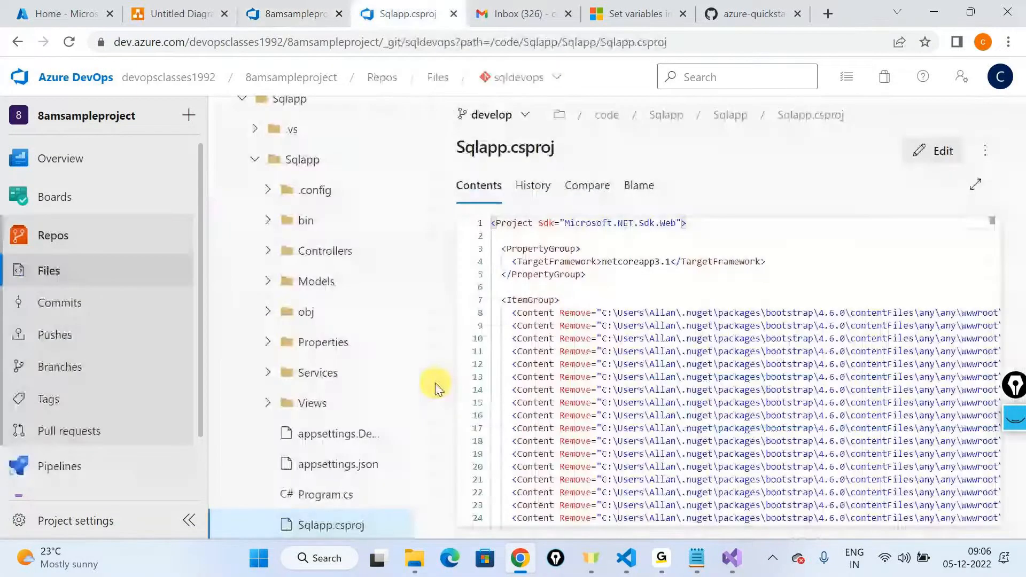
pyautogui.scroll(1, 392, 383)
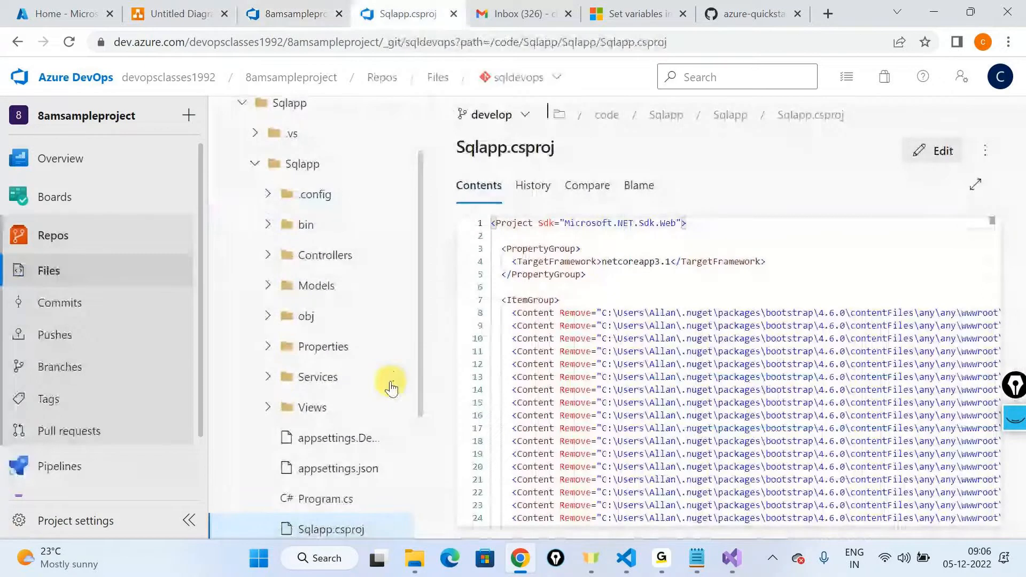
pyautogui.scroll(2, 321, 268)
pyautogui.click(243, 183)
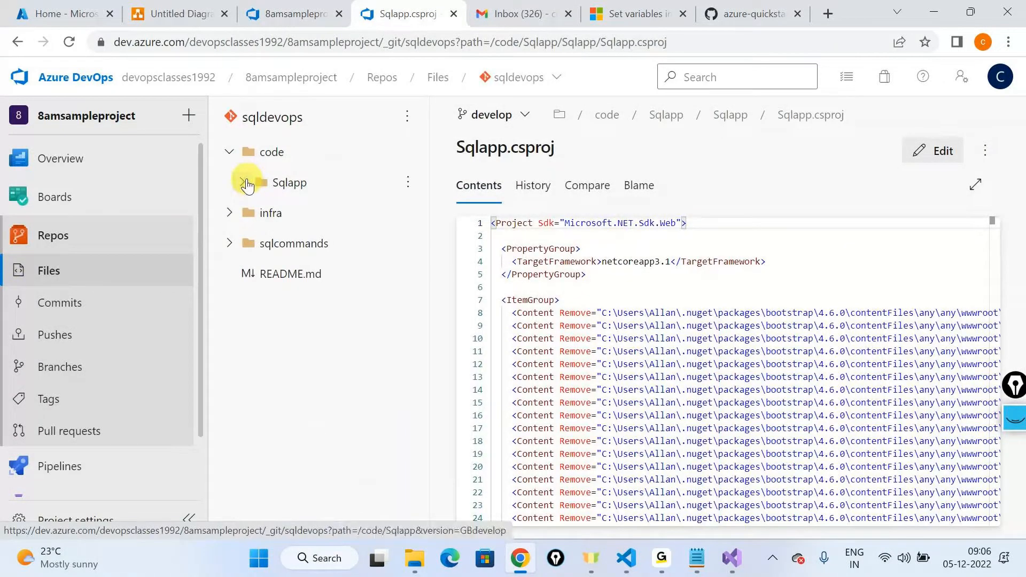
# Step: Switch back to the build pipeline and remove the Test task from Agent job 1
pyautogui.click(309, 6)
pyautogui.rightClick(355, 446)
pyautogui.click(334, 328)
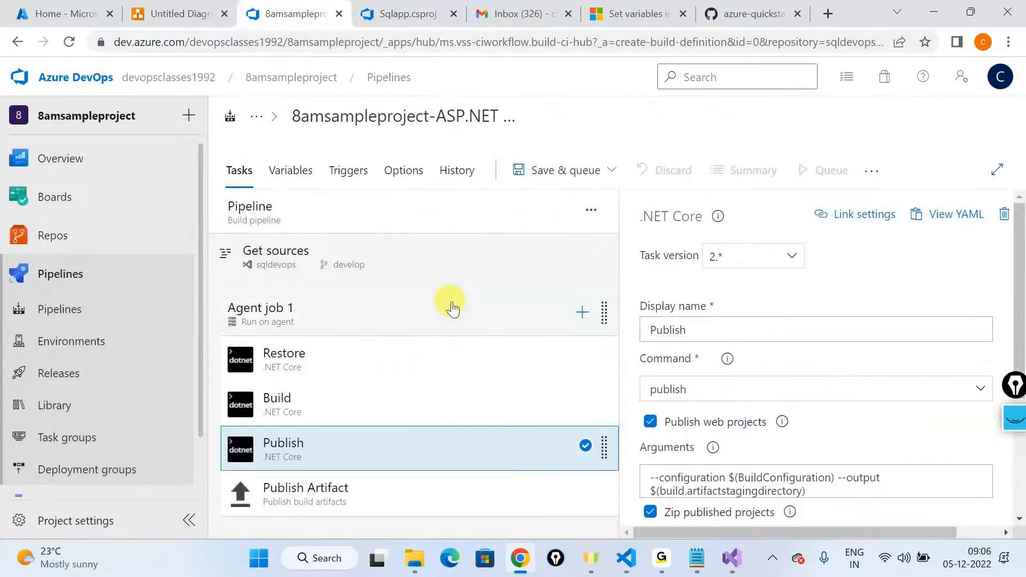
# Step: Review the Restore and Build task settings, and turn off Publish web projects in the Publish task
pyautogui.click(335, 374)
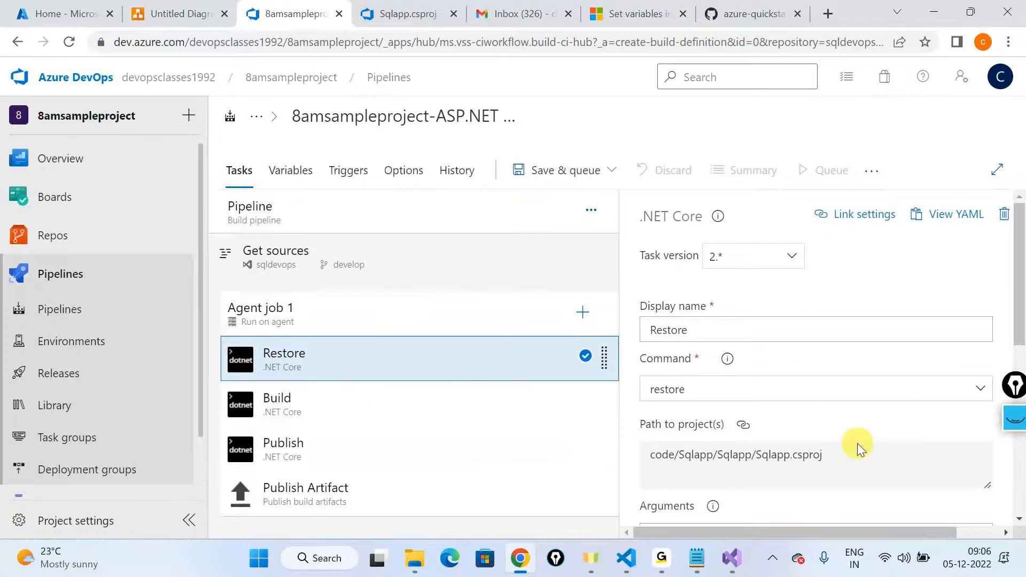
pyautogui.scroll(-3, 855, 442)
pyautogui.click(333, 404)
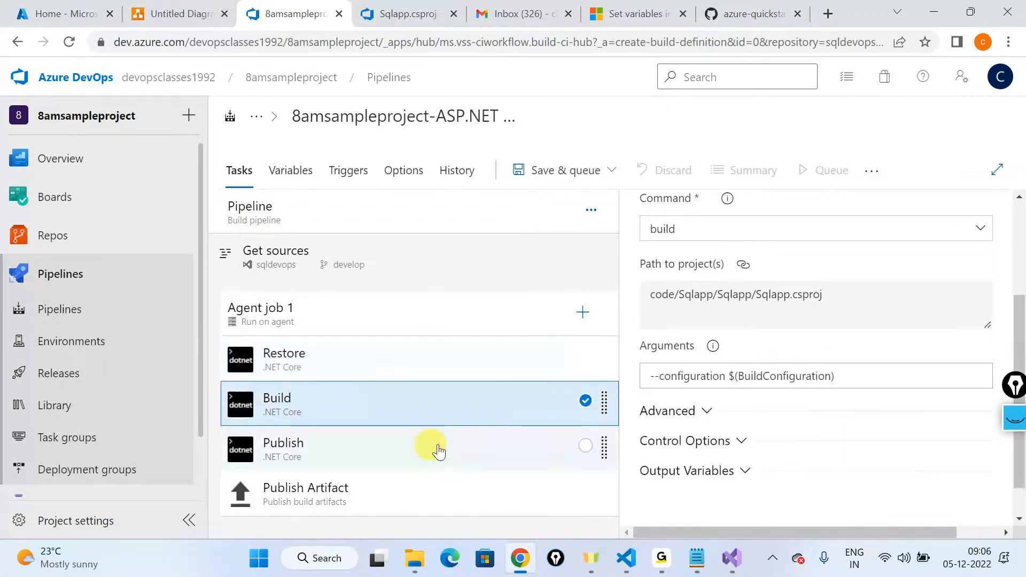
pyautogui.click(428, 451)
pyautogui.scroll(-3, 748, 374)
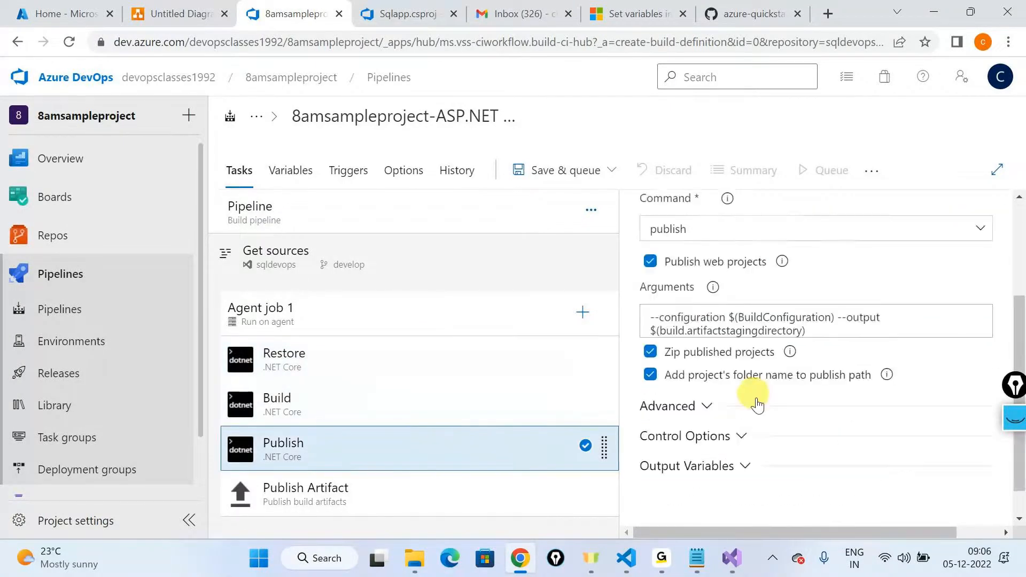
pyautogui.click(650, 262)
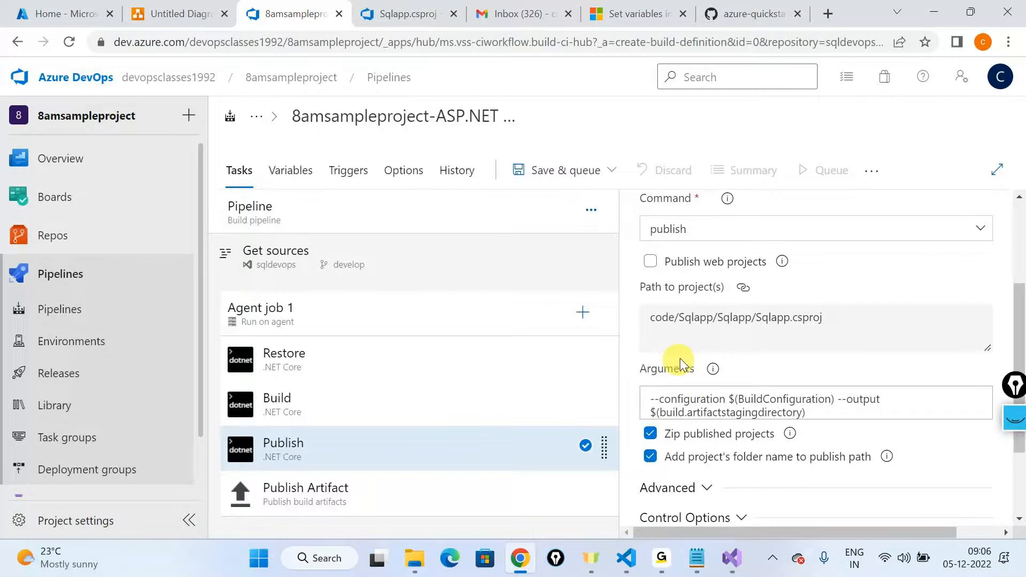
# Step: Rename the build pipeline as sqlwebbuild
pyautogui.click(500, 122)
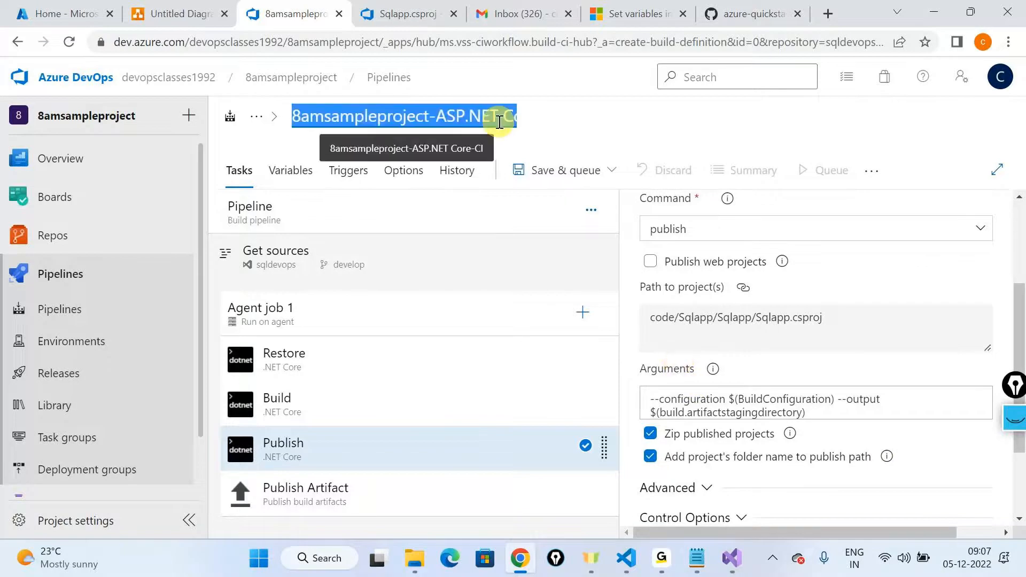
pyautogui.write('W')
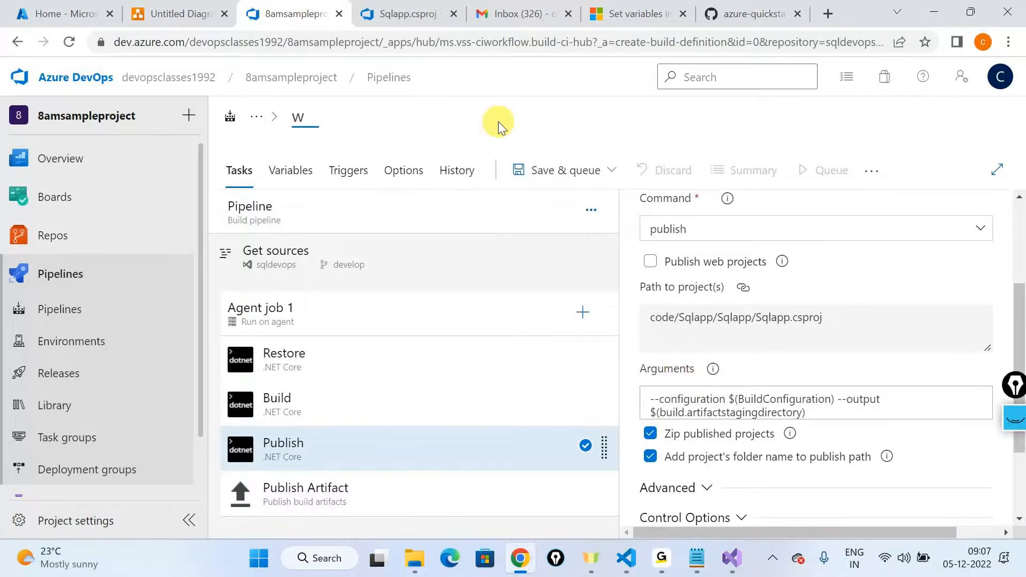
pyautogui.press('BackSpace')
pyautogui.write('x')
pyautogui.press('BackSpace')
pyautogui.write('s')
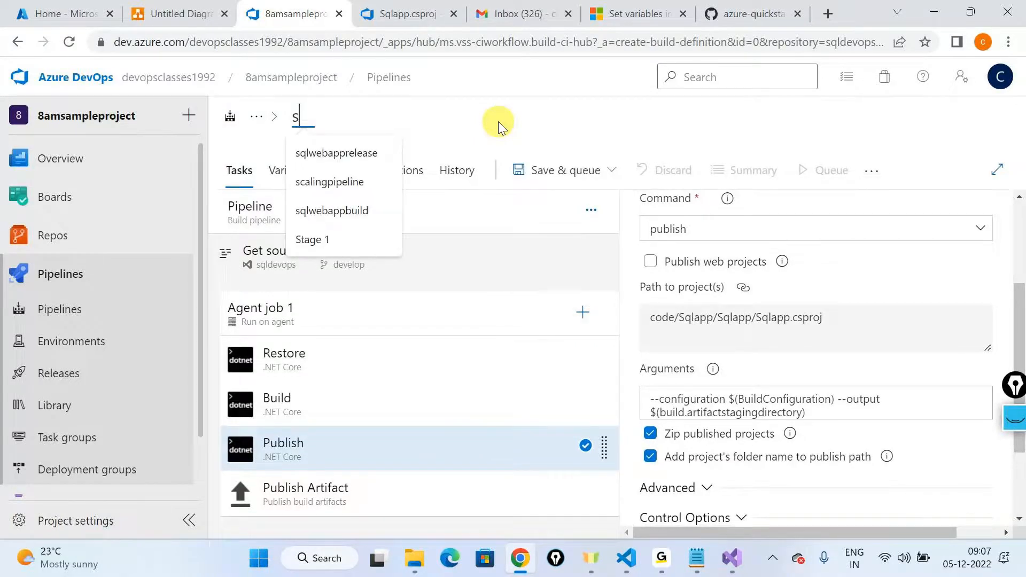
pyautogui.write('qlwebbuild')
pyautogui.click(498, 121)
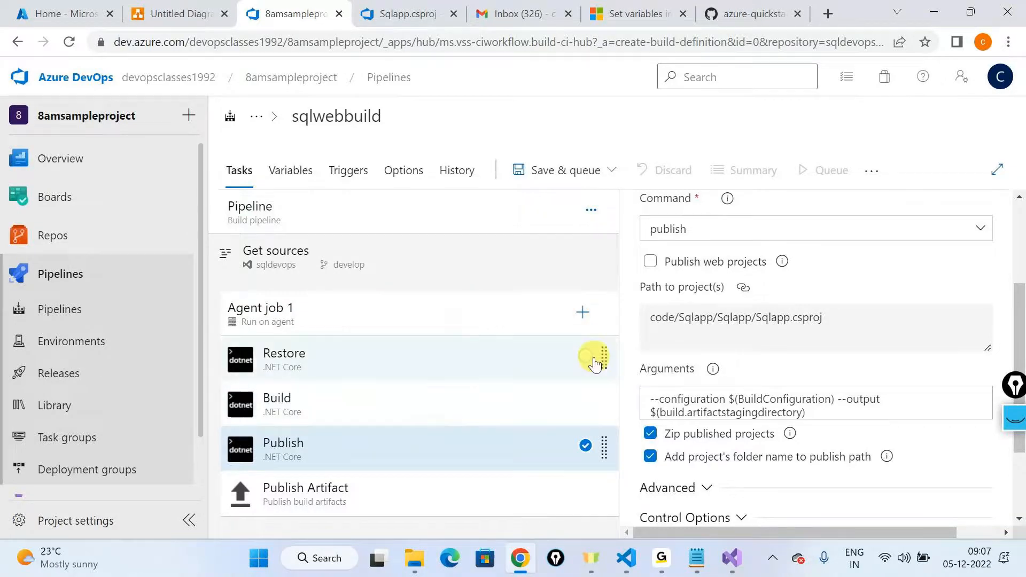
# Step: Search the task catalogue for copy and add a Copy files task to Agent job 1
pyautogui.click(582, 312)
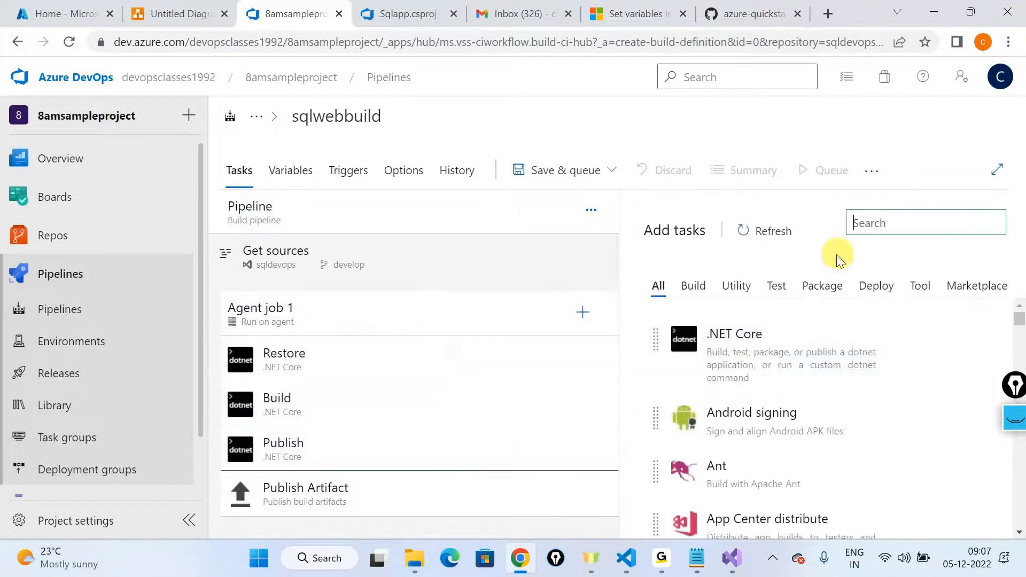
pyautogui.write('copy')
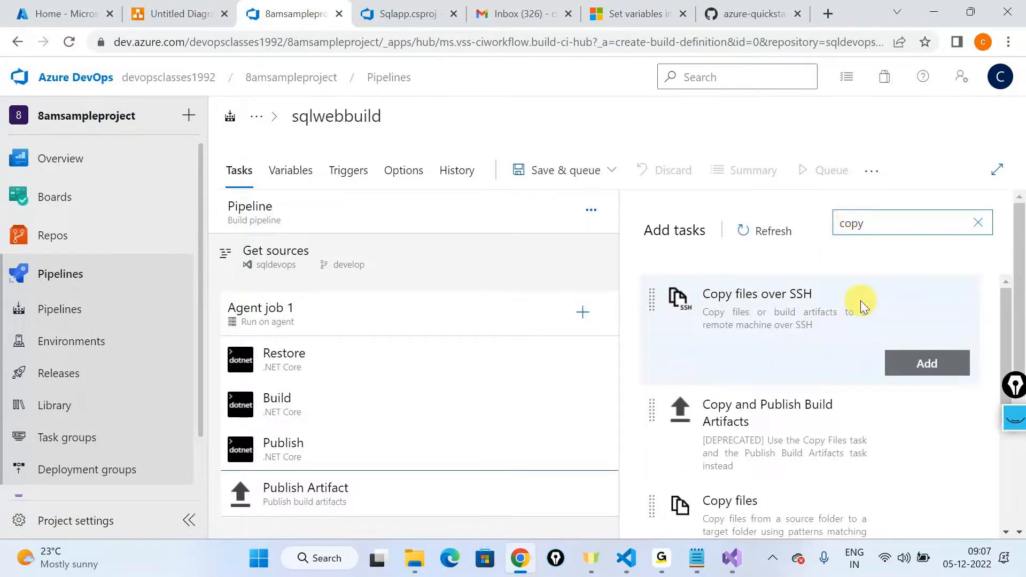
pyautogui.scroll(-1, 860, 300)
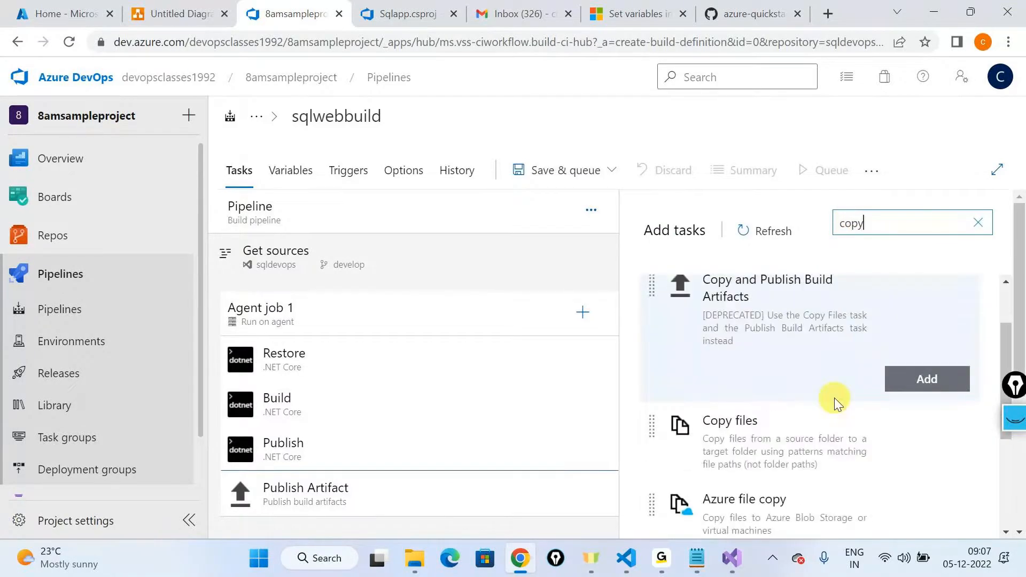
pyautogui.click(927, 458)
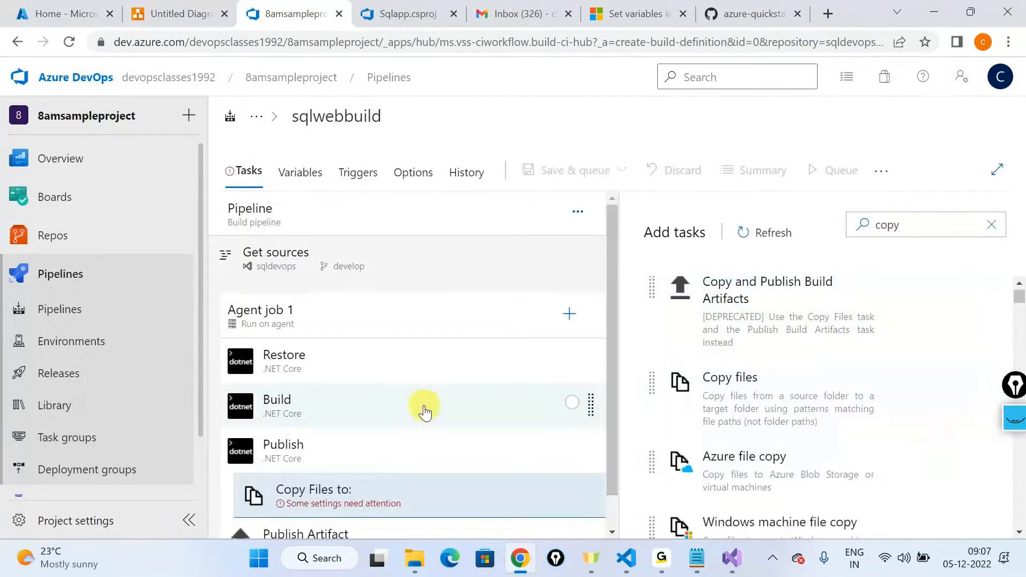
# Step: Set the new copy task's display name to Copy Infra and its source folder to infra
pyautogui.click(332, 522)
pyautogui.click(364, 495)
pyautogui.moveTo(727, 333); pyautogui.dragTo(723, 334)
pyautogui.hotkey('ctrl', 'a')
pyautogui.write('Copy Infra')
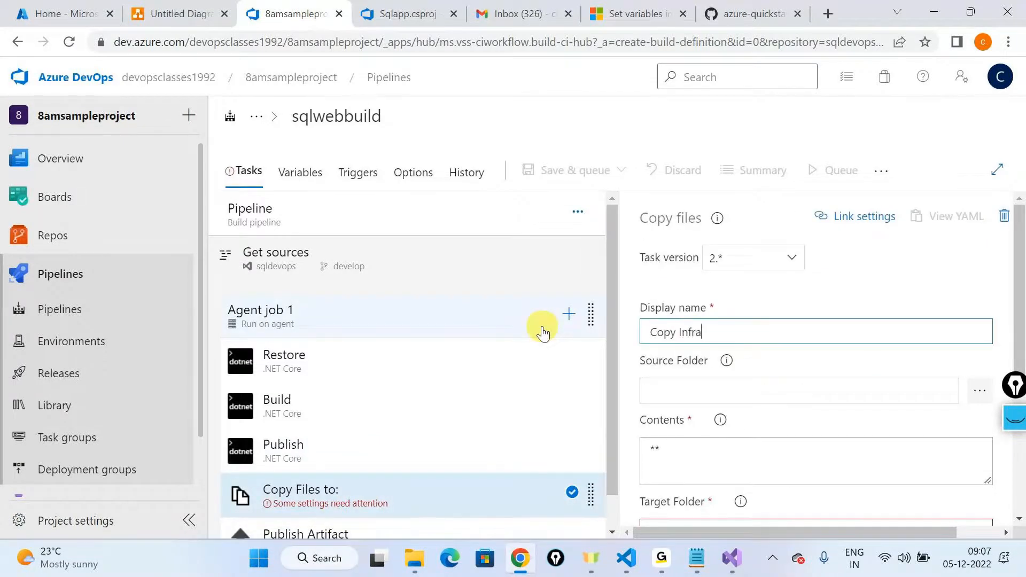
pyautogui.click(980, 391)
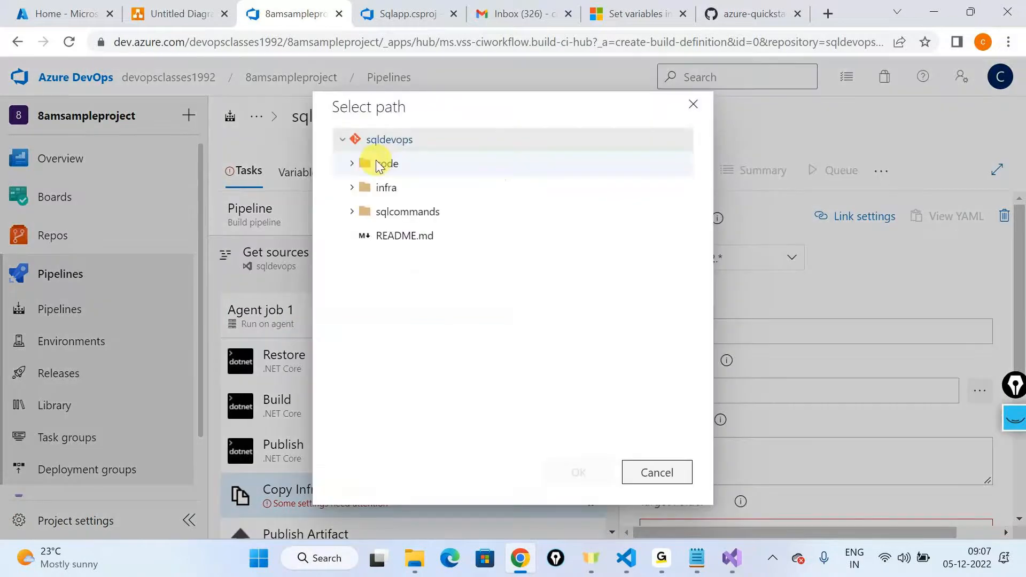
pyautogui.click(377, 187)
pyautogui.click(579, 473)
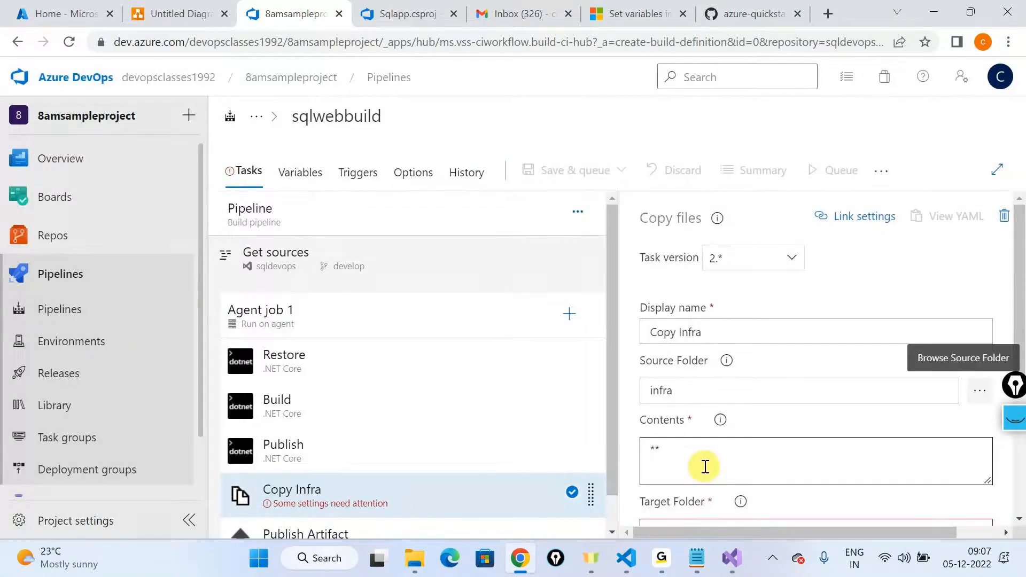
# Step: Copy the Publish Artifact task's path, $(build.artifactstagingdirectory), into the Copy Infra task's target folder
pyautogui.click(705, 466)
pyautogui.scroll(-2, 694, 373)
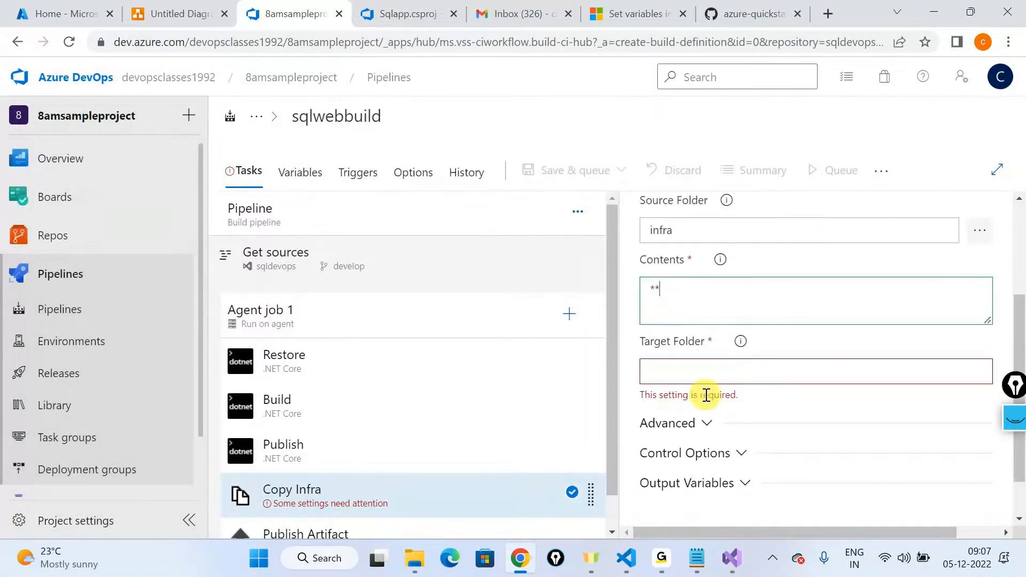
pyautogui.scroll(-1, 337, 401)
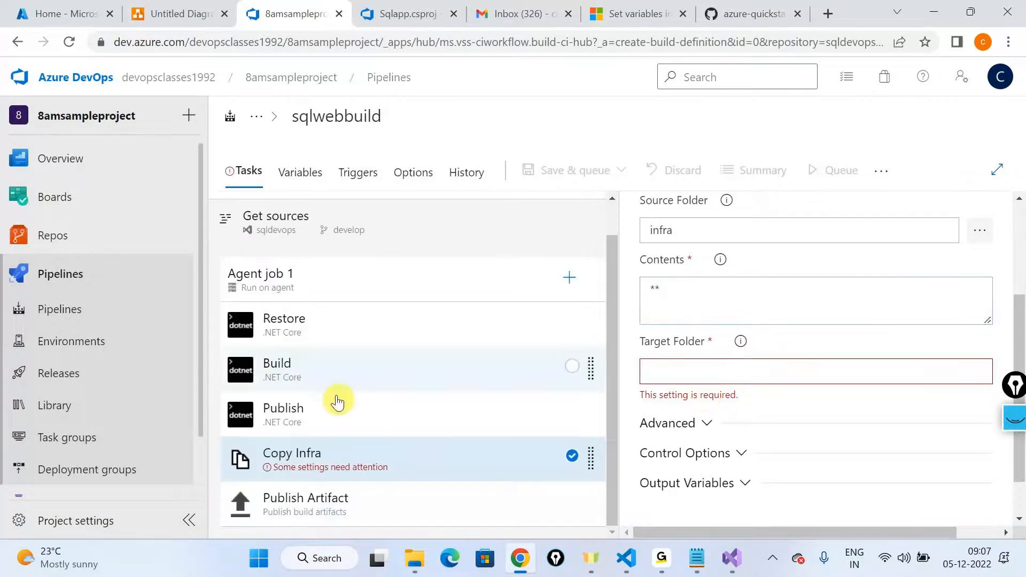
pyautogui.click(342, 502)
pyautogui.scroll(-1, 723, 423)
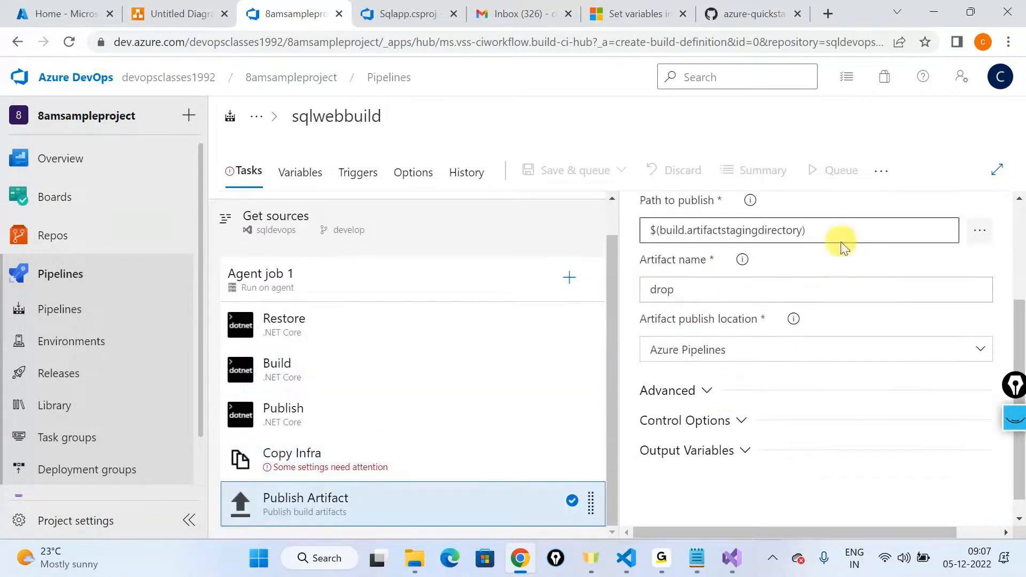
pyautogui.moveTo(843, 247); pyautogui.dragTo(738, 226)
pyautogui.click(359, 458)
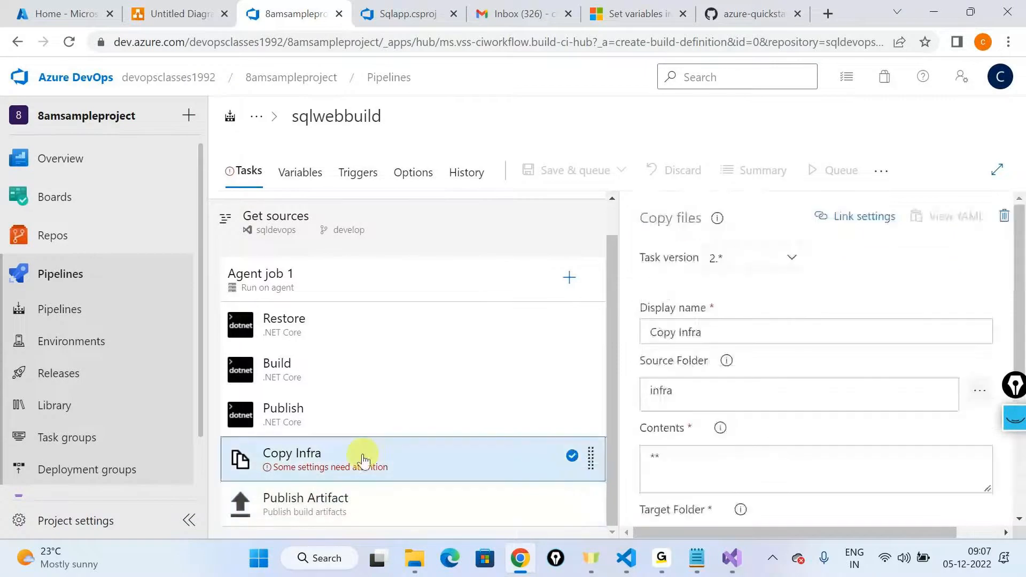
pyautogui.scroll(-3, 748, 465)
pyautogui.click(687, 374)
pyautogui.hotkey('ctrl', 'v')
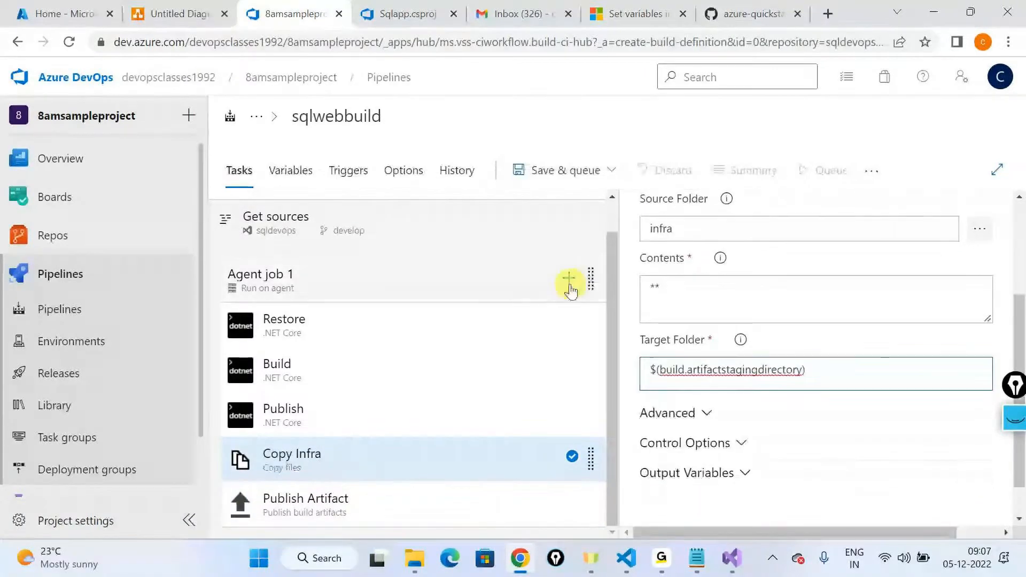
# Step: Clone the Copy Infra task and rename the clone as Copy SQL
pyautogui.rightClick(374, 457)
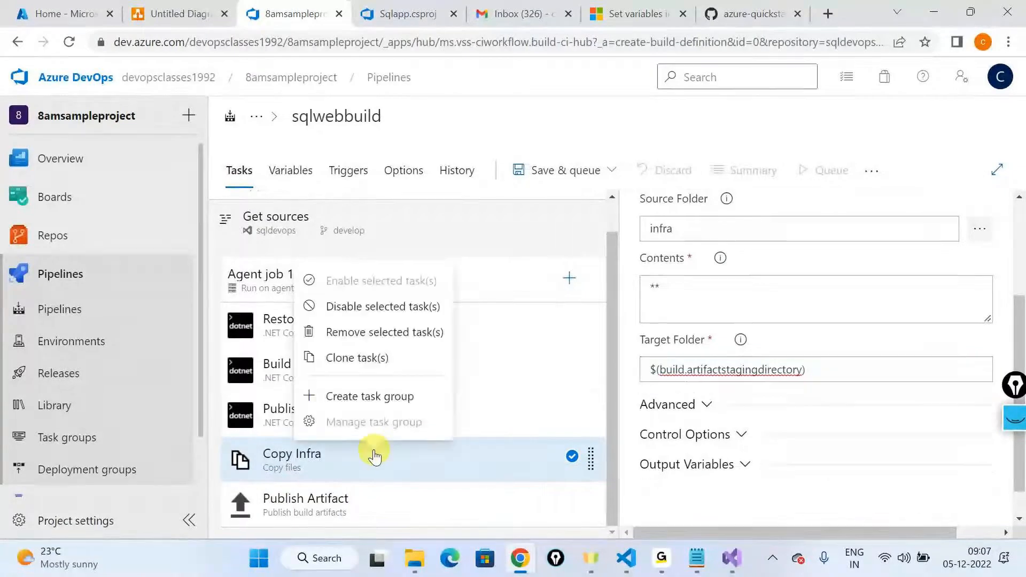
pyautogui.click(357, 358)
pyautogui.scroll(-2, 358, 407)
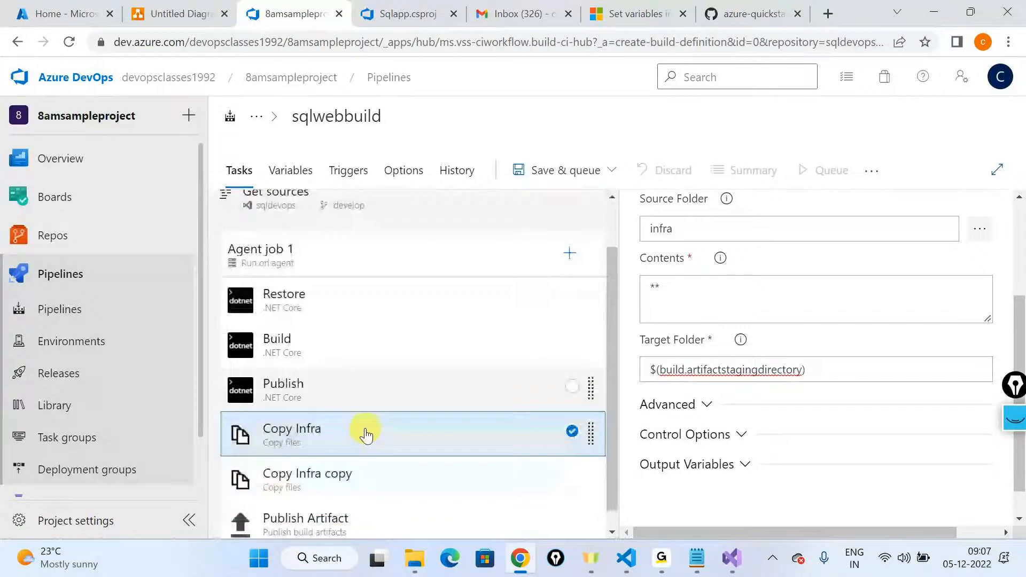
pyautogui.click(368, 465)
pyautogui.moveTo(679, 330); pyautogui.dragTo(742, 378)
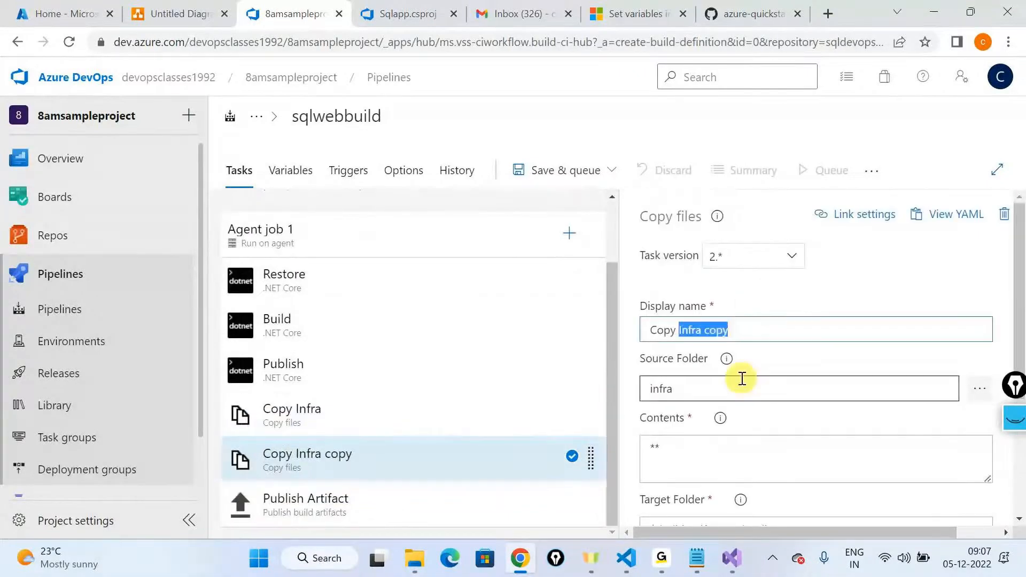
pyautogui.write('SQL')
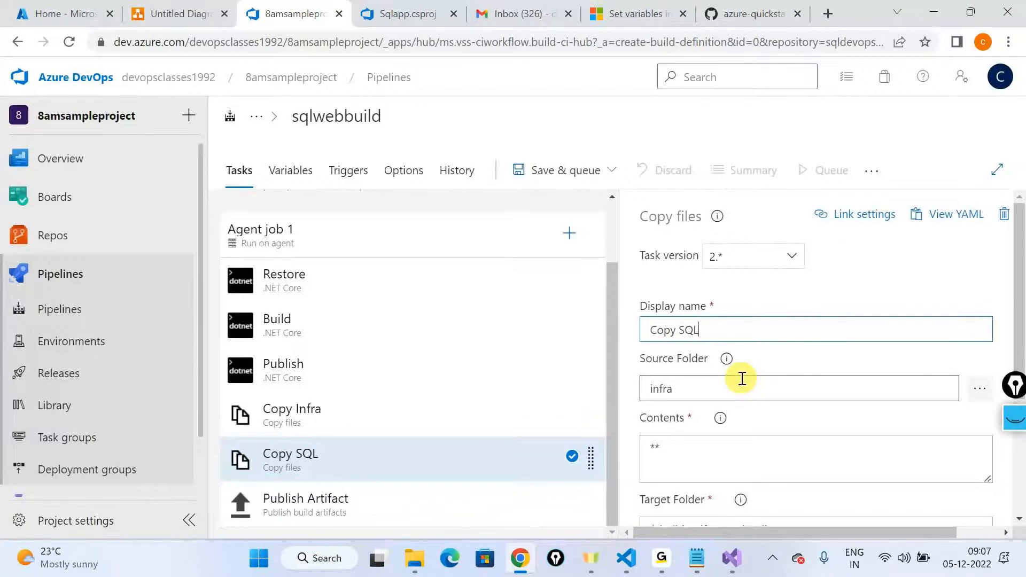
# Step: Set the Copy SQL task's source folder to the repository's sqlcommands folder
pyautogui.scroll(-2, 734, 353)
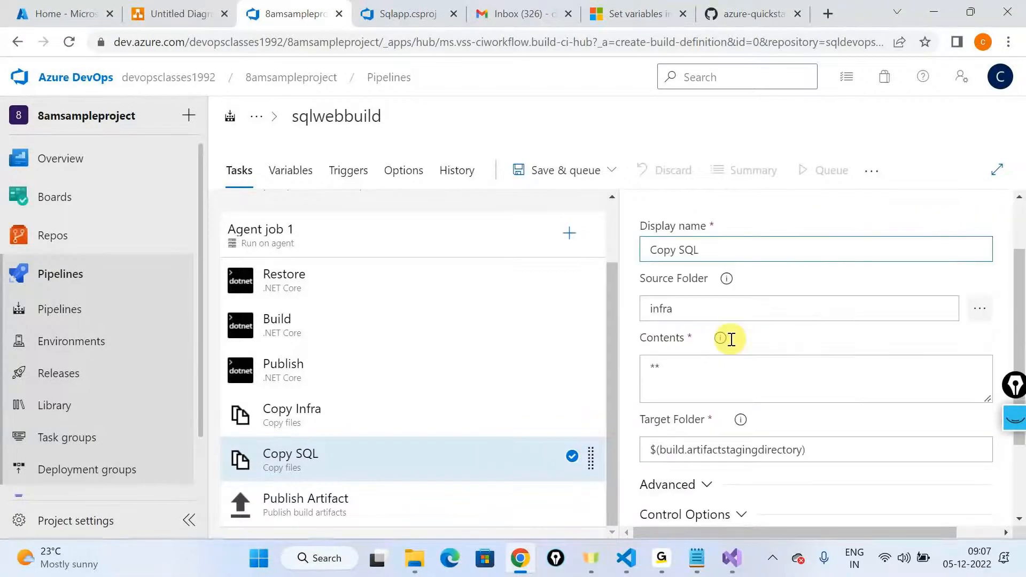
pyautogui.click(979, 309)
pyautogui.click(411, 190)
pyautogui.click(358, 210)
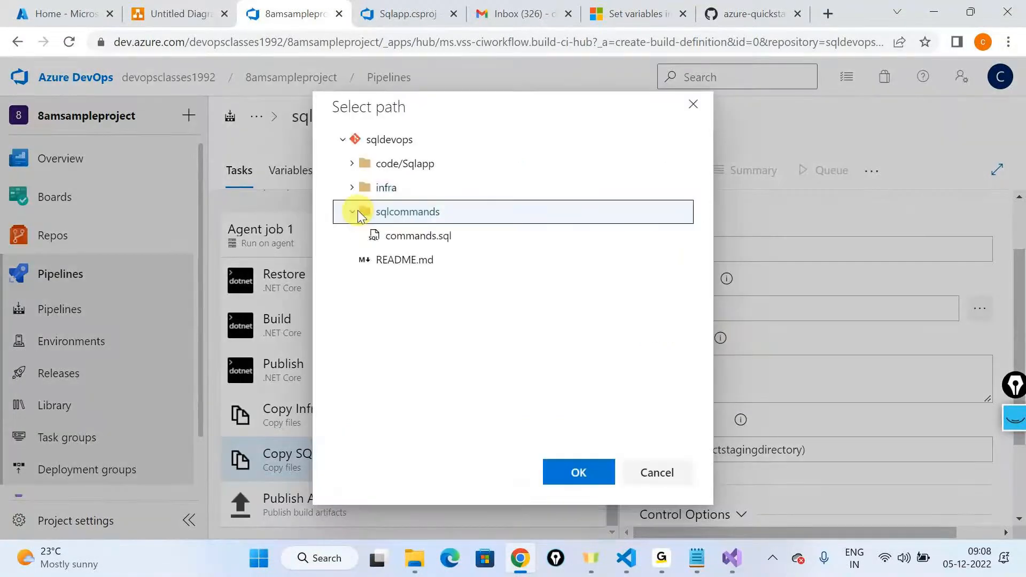
pyautogui.click(574, 473)
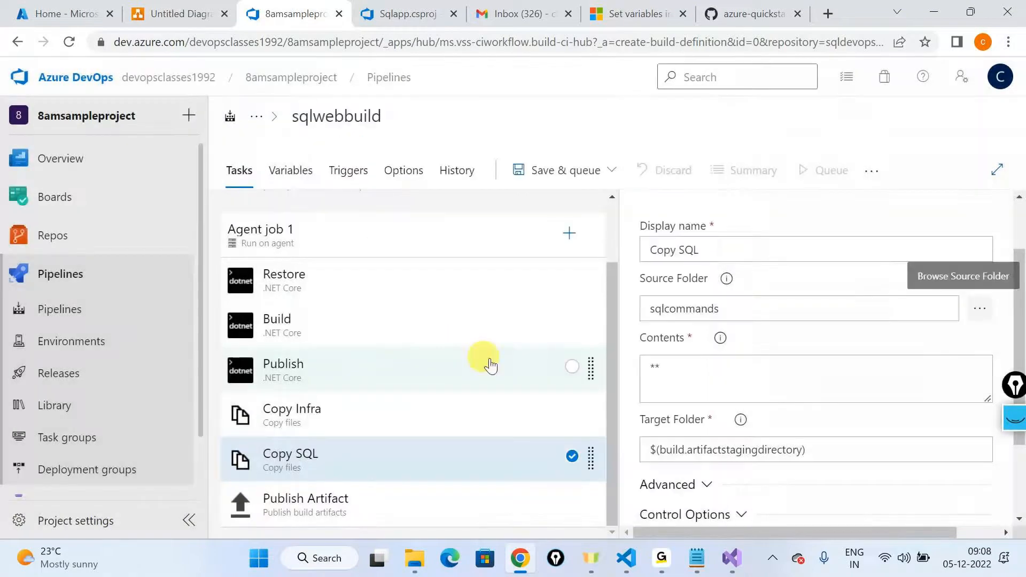
# Step: Review the Agent job 1 tasks in order, from Restore and Build through Copy Infra and Copy SQL to Publish Artifact
pyautogui.scroll(2, 394, 335)
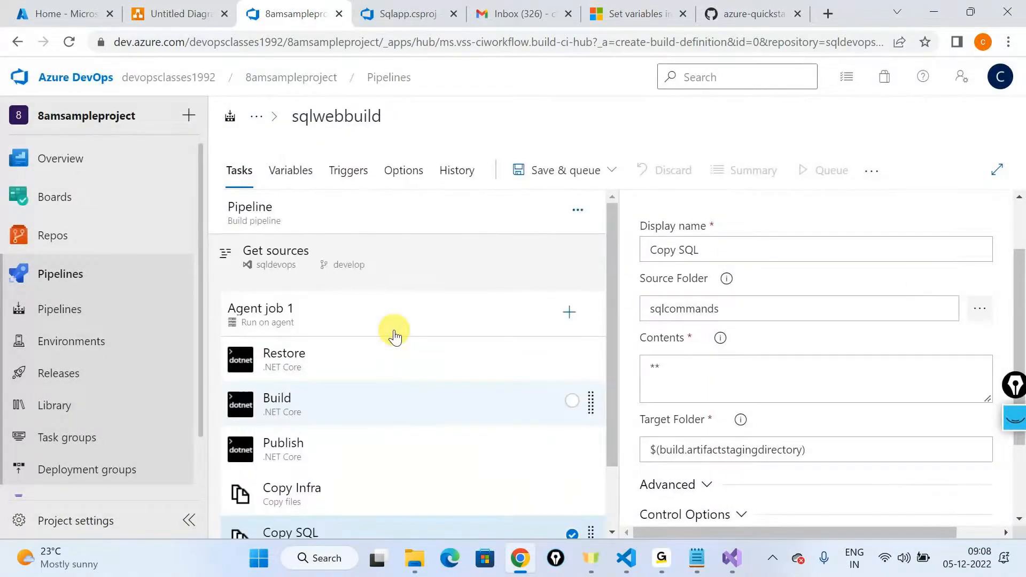
pyautogui.scroll(-2, 394, 335)
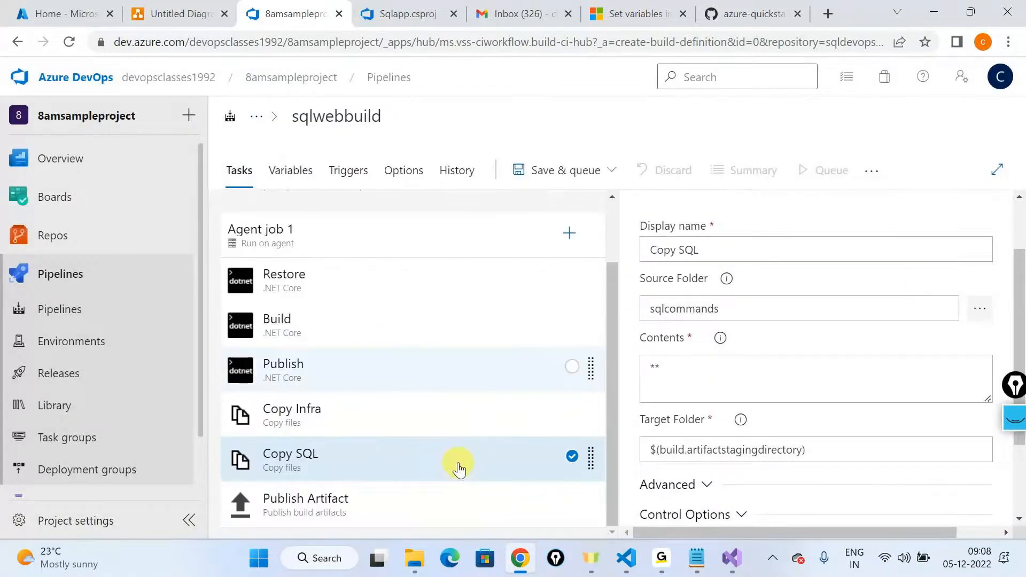
pyautogui.click(318, 277)
pyautogui.click(313, 328)
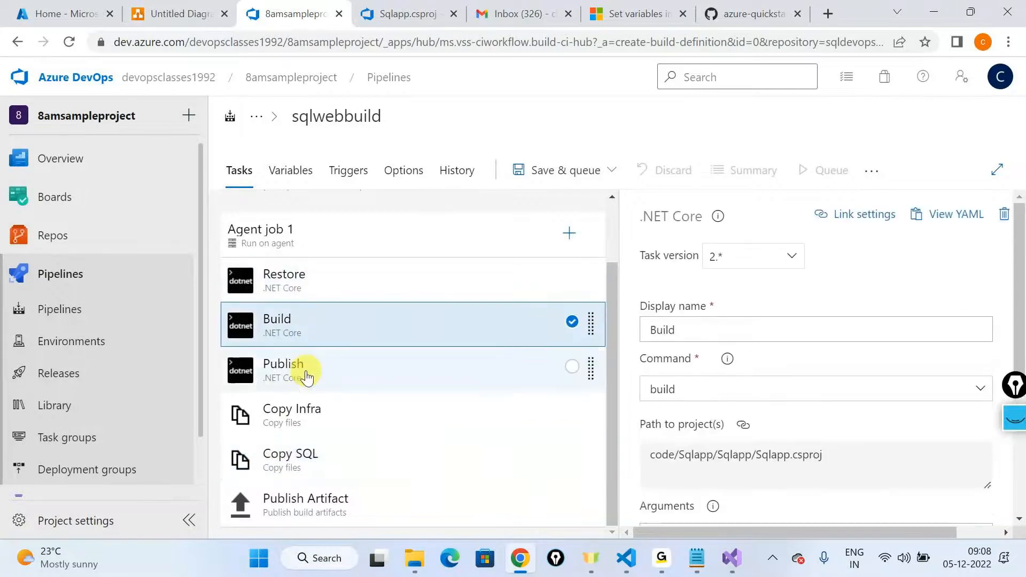
pyautogui.click(292, 426)
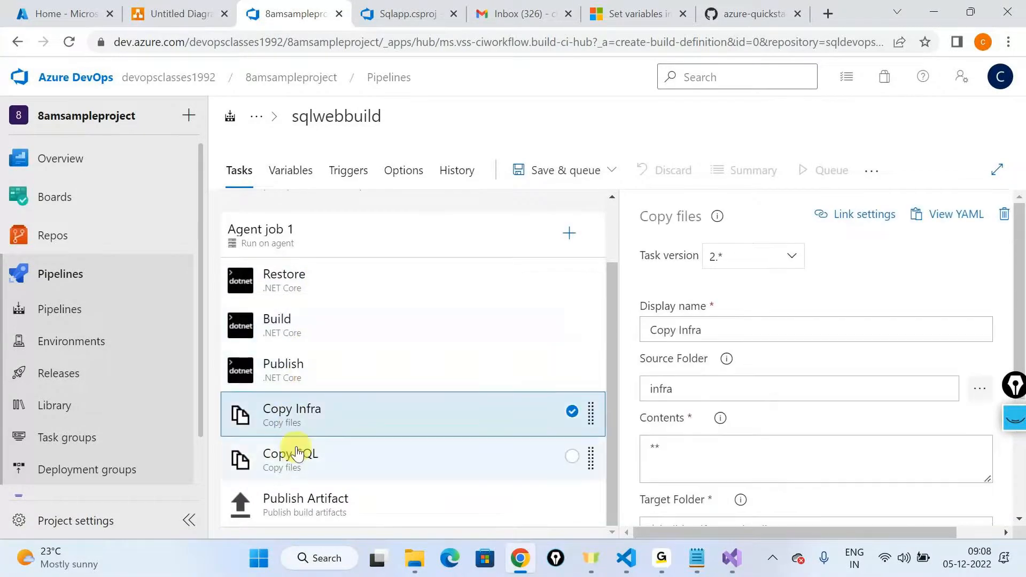
pyautogui.click(294, 453)
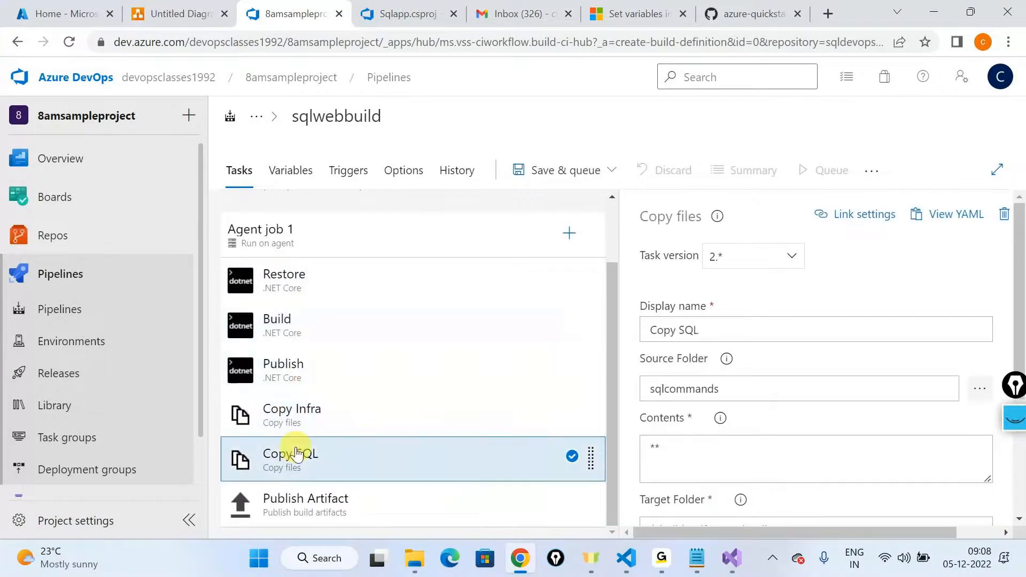
pyautogui.click(292, 521)
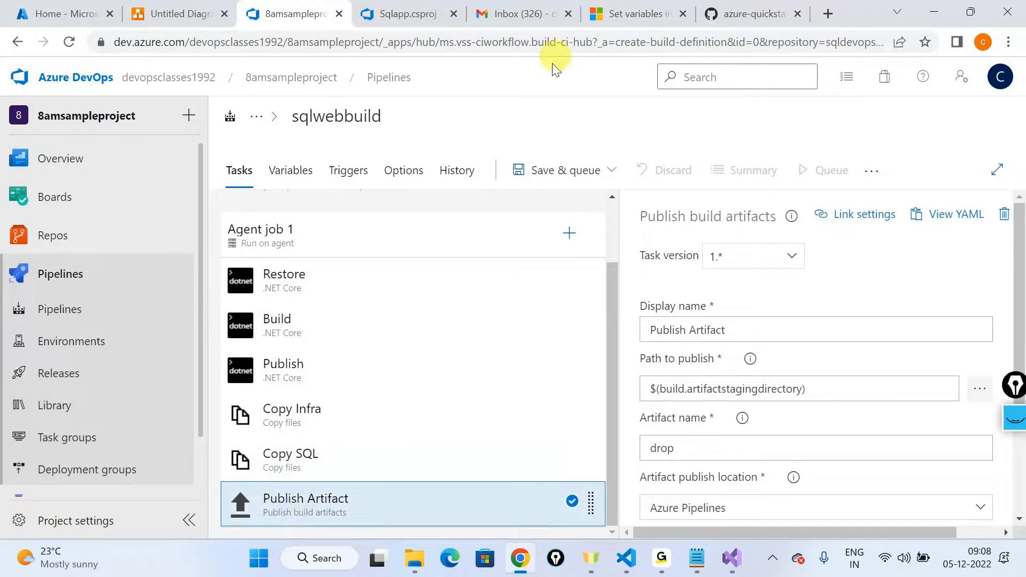
# Step: Enable continuous integration for the sqldevops repository in the pipeline's triggers
pyautogui.click(550, 170)
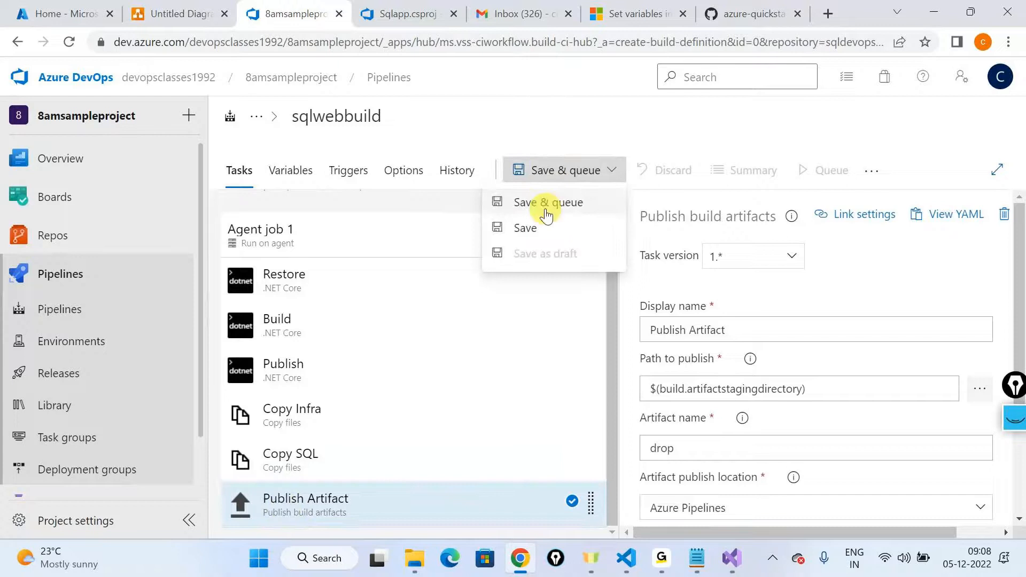
pyautogui.click(350, 170)
pyautogui.click(651, 257)
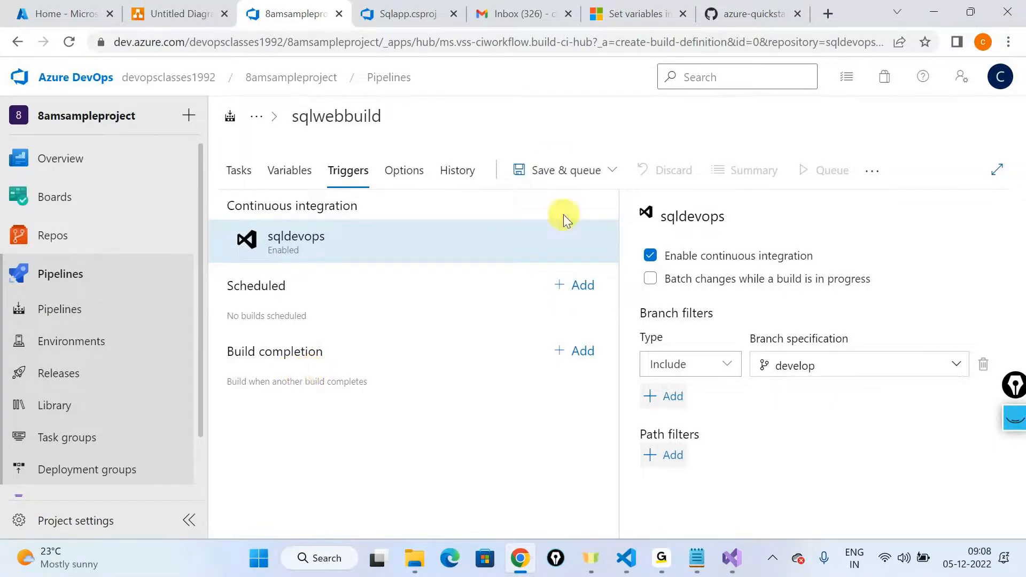
# Step: Save the pipeline and run it on the develop branch with the windows-2019 agent specification
pyautogui.click(547, 169)
pyautogui.click(540, 201)
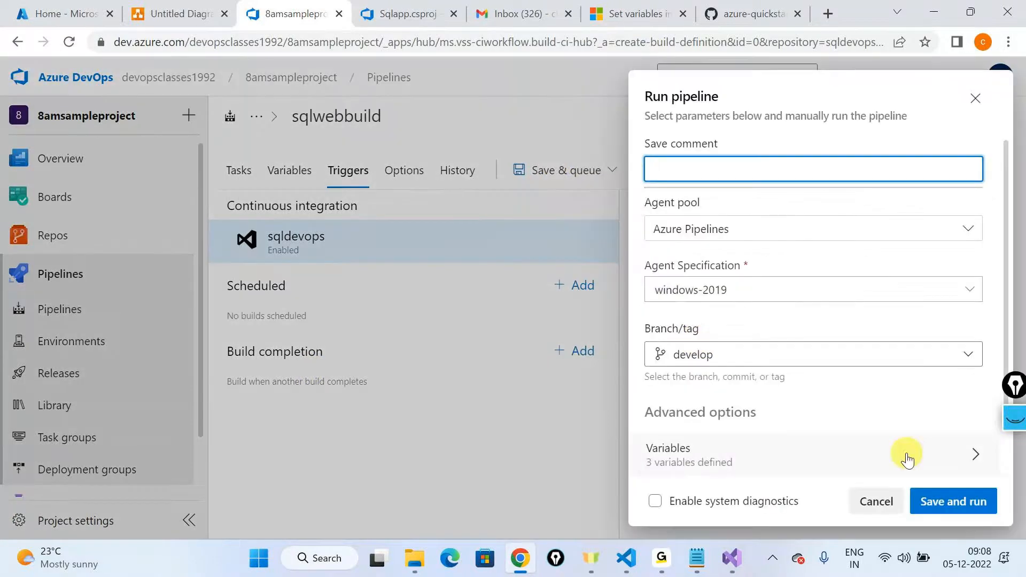
pyautogui.click(931, 497)
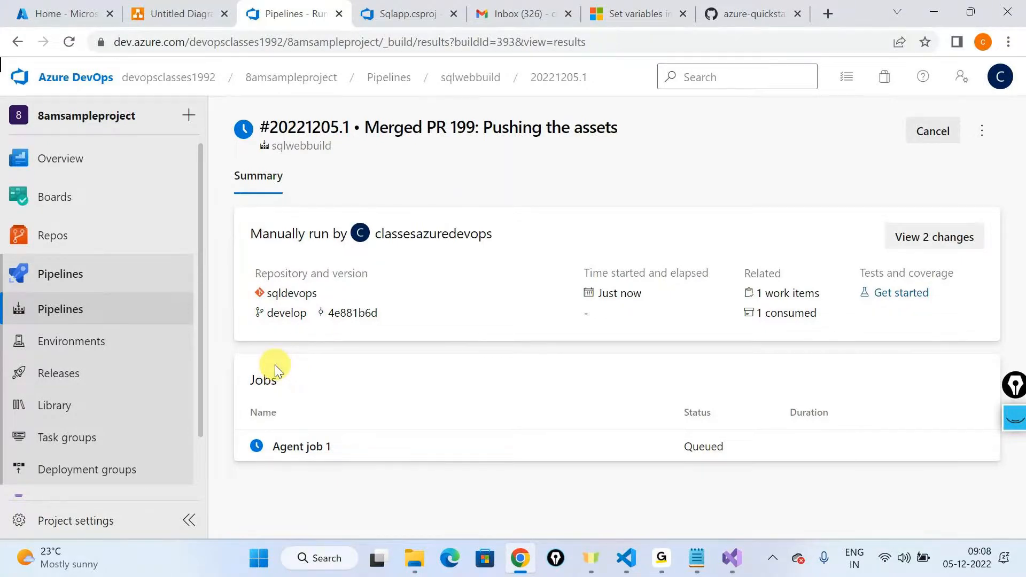
# Step: Switch to the sqldevops repository tab, collapse the code folder and expand sqlcommands to examine its contents
pyautogui.hotkey('ctrl', 'Tab')
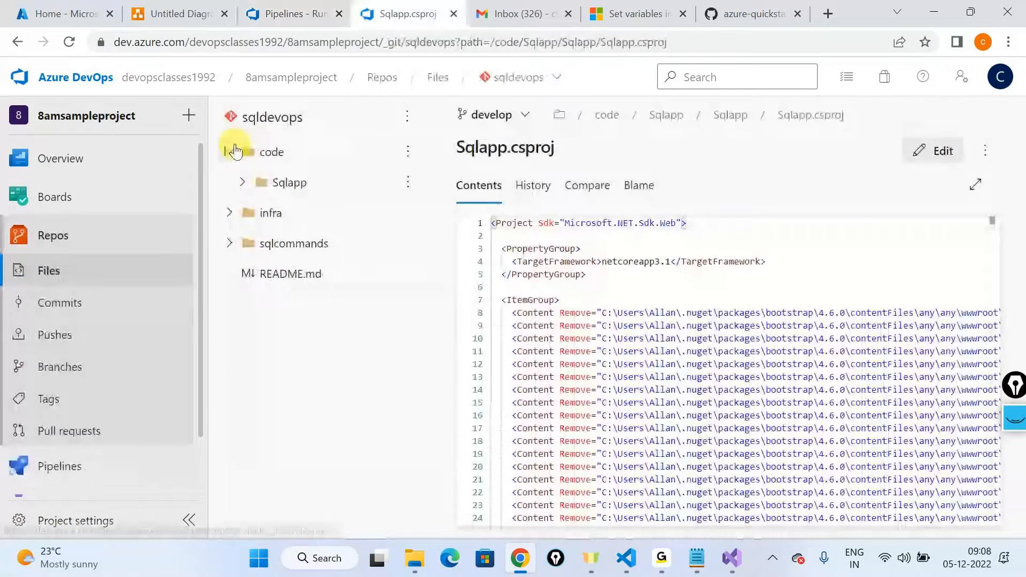
pyautogui.click(233, 152)
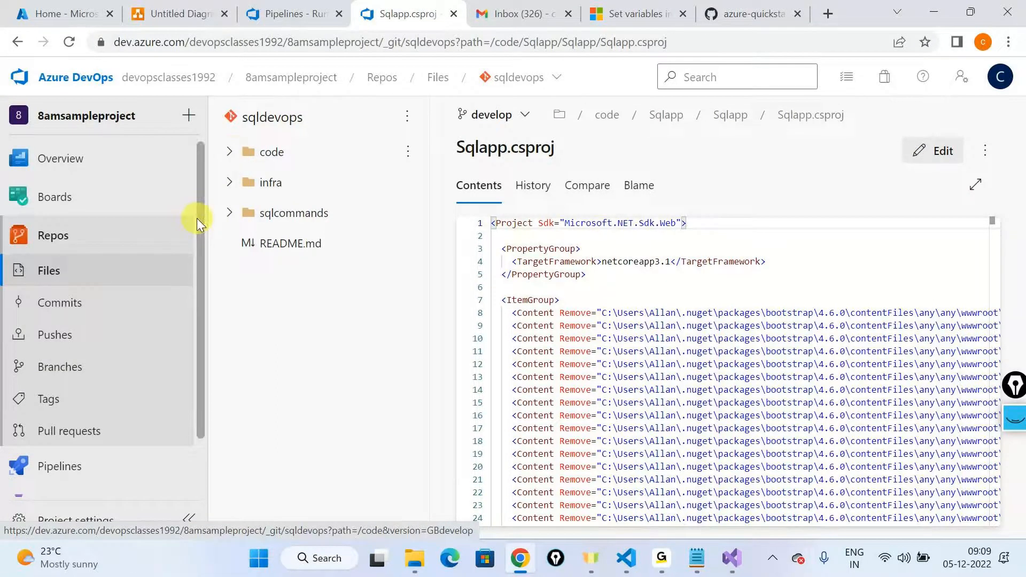
pyautogui.click(226, 213)
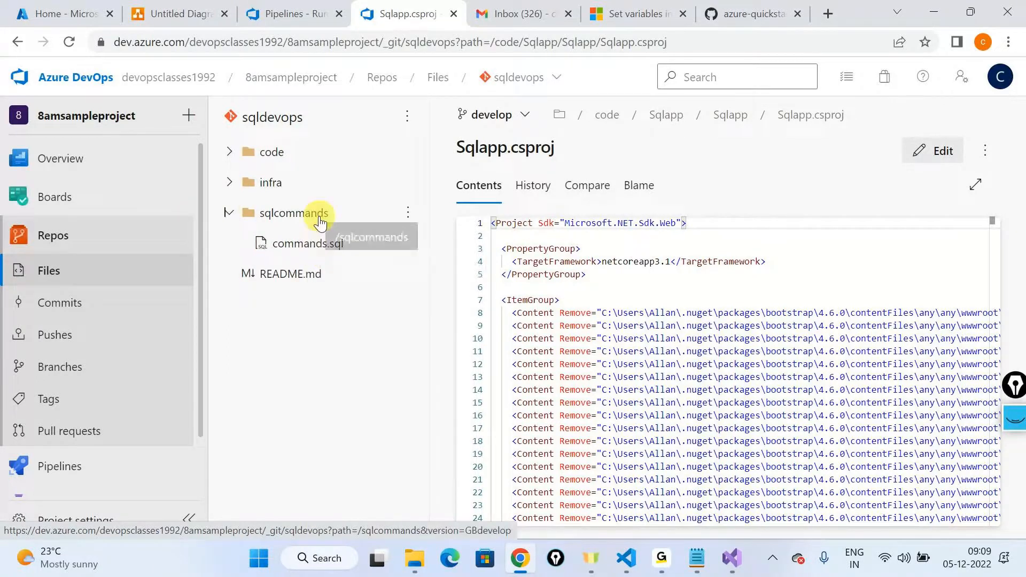
# Step: Return to the pipeline run and open the Agent job 1 log to follow its progress
pyautogui.click(295, 14)
pyautogui.click(302, 447)
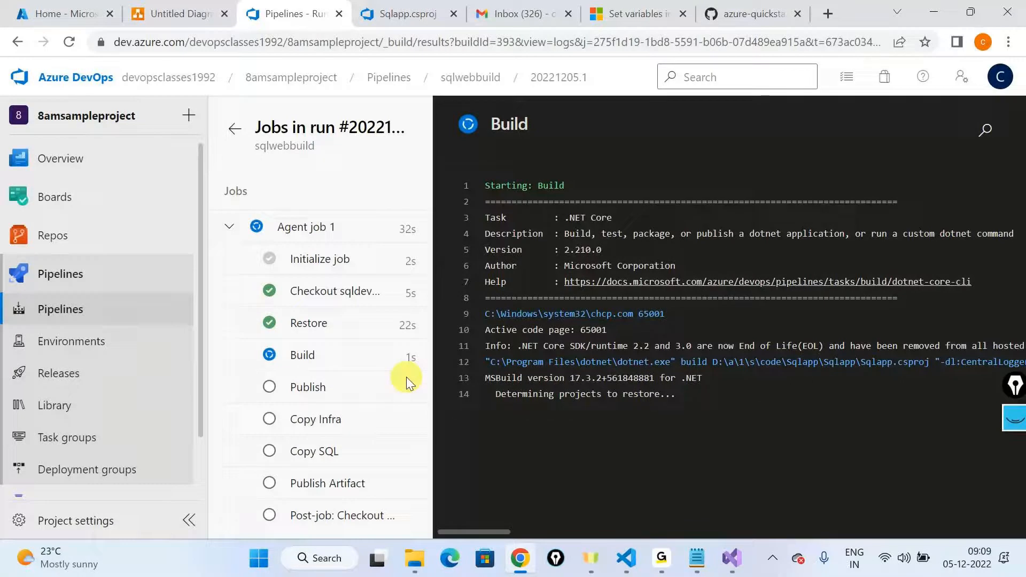
pyautogui.moveTo(661, 558)
pyautogui.click(711, 471)
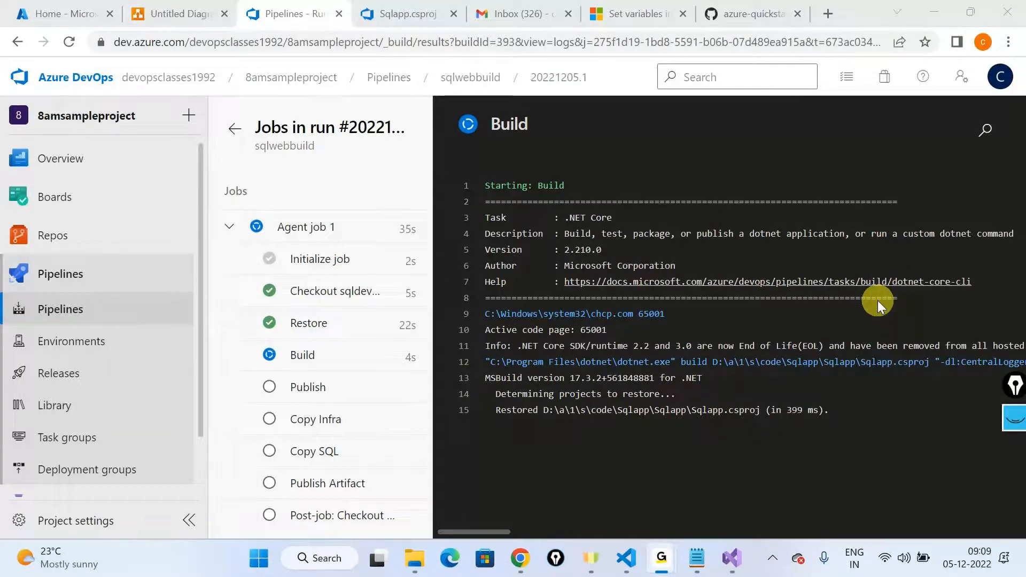
pyautogui.click(935, 14)
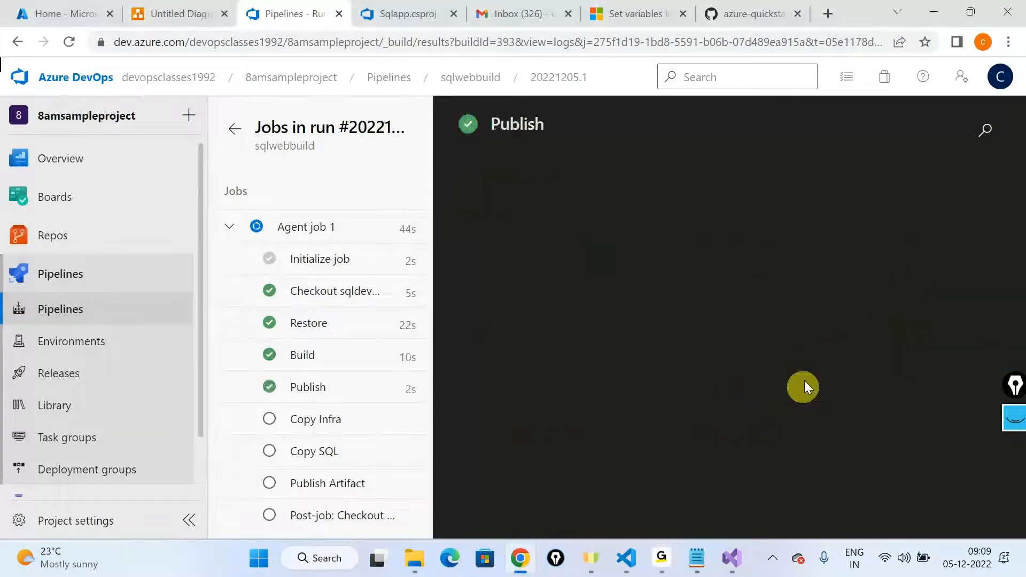
# Step: Switch to the Notepad notes, review the infra, code and SQL items, highlight the Key Vault in Azure line and minimize the window
pyautogui.click(697, 568)
pyautogui.click(270, 166)
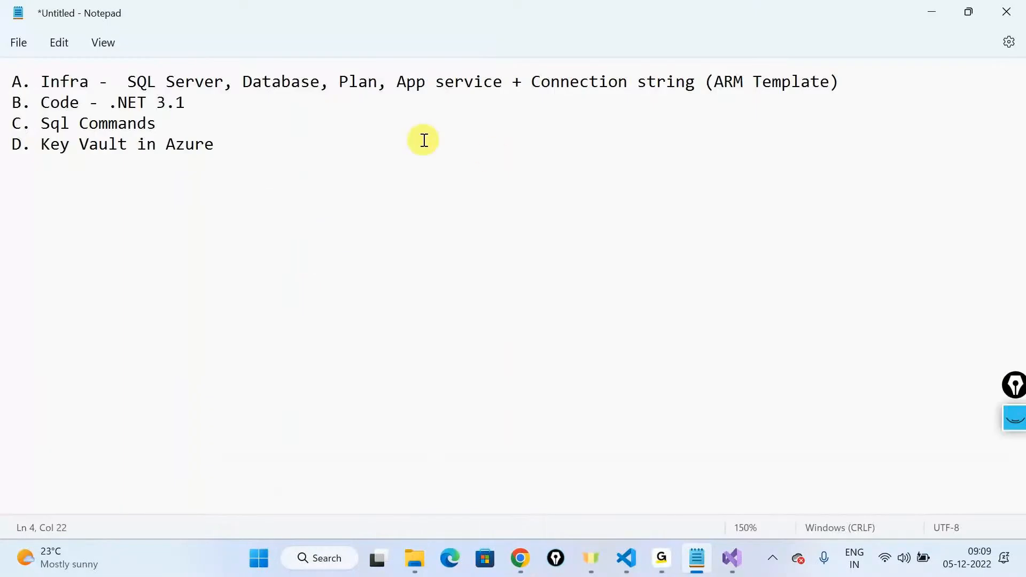
pyautogui.click(138, 103)
pyautogui.doubleClick(137, 122)
pyautogui.moveTo(219, 144); pyautogui.dragTo(6, 170)
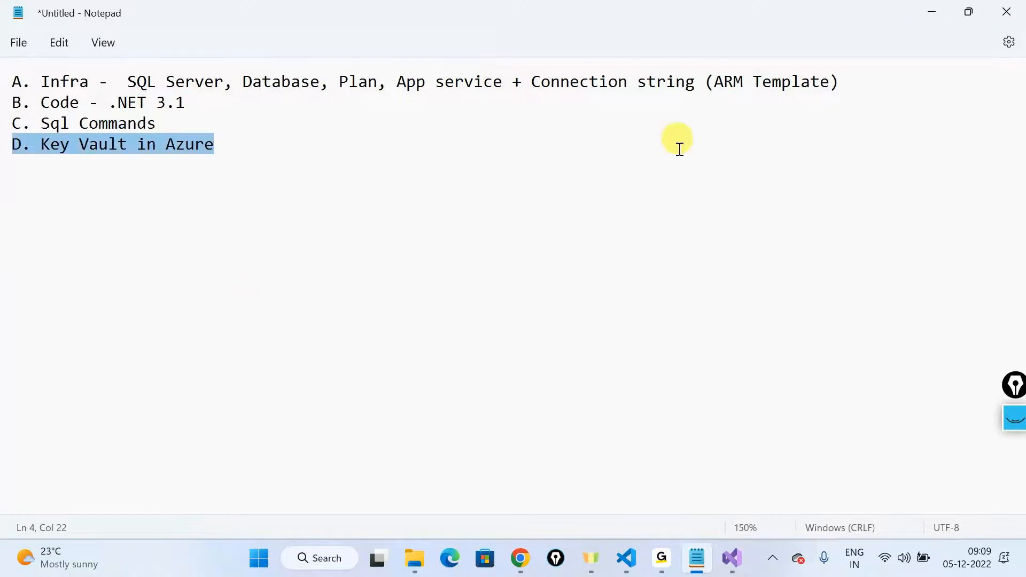
pyautogui.click(927, 13)
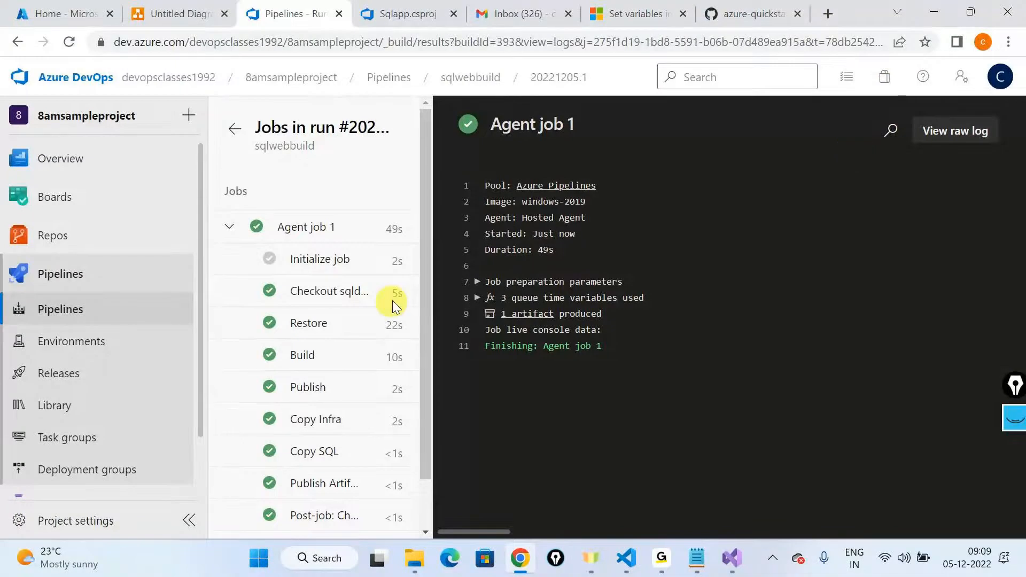
# Step: Open the published artifacts of the sqlwebbuild run and expand the drop artifact to examine its files
pyautogui.click(234, 129)
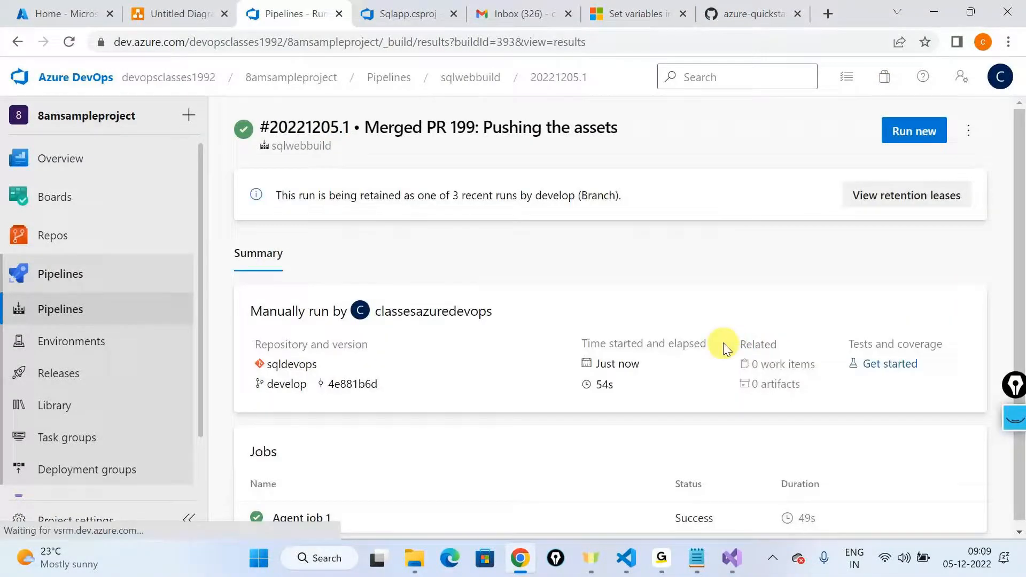
pyautogui.click(759, 395)
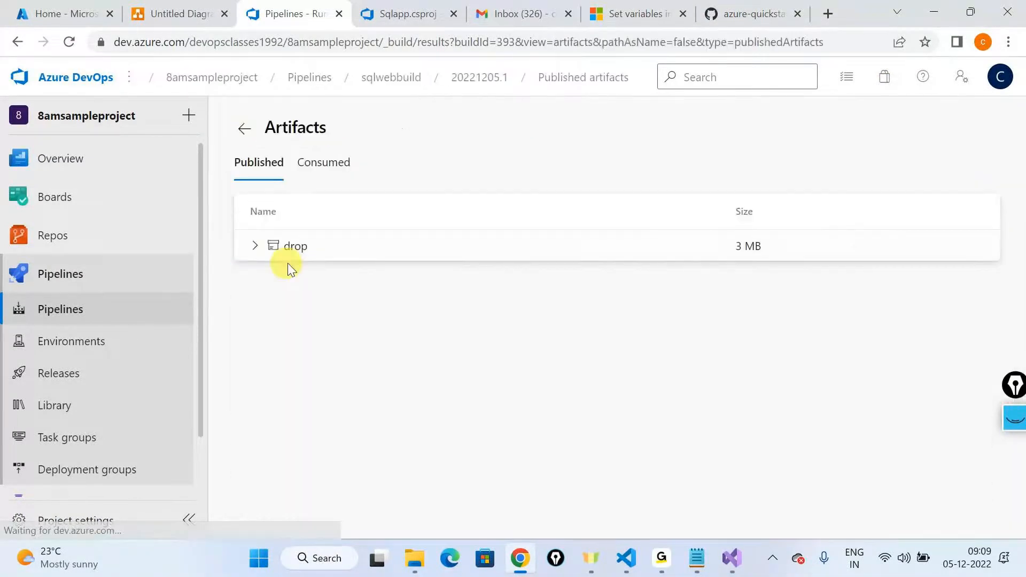
pyautogui.click(252, 250)
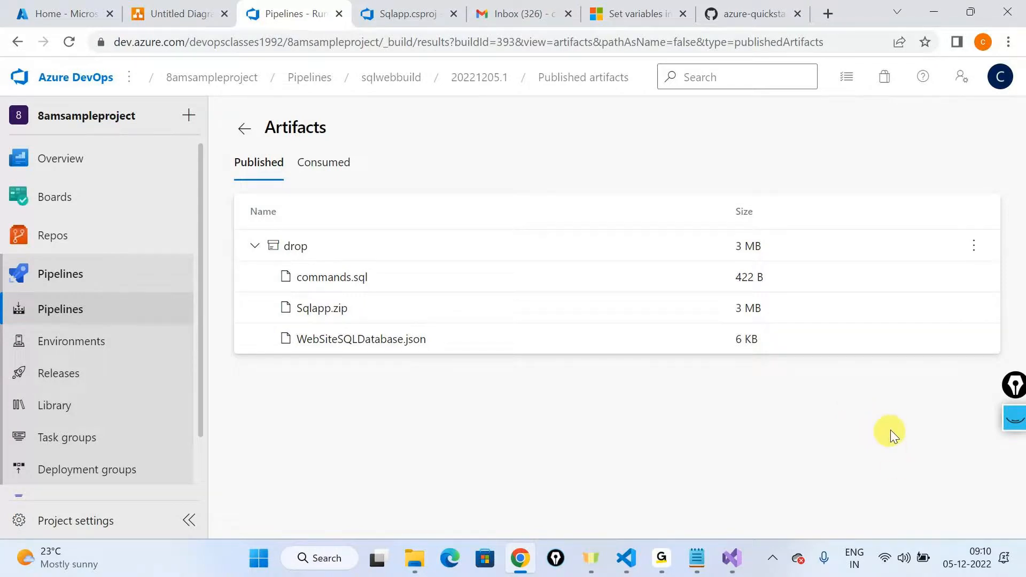
pyautogui.hotkey('alt', 'Tab')
pyautogui.hotkey('alt', 'Tab')
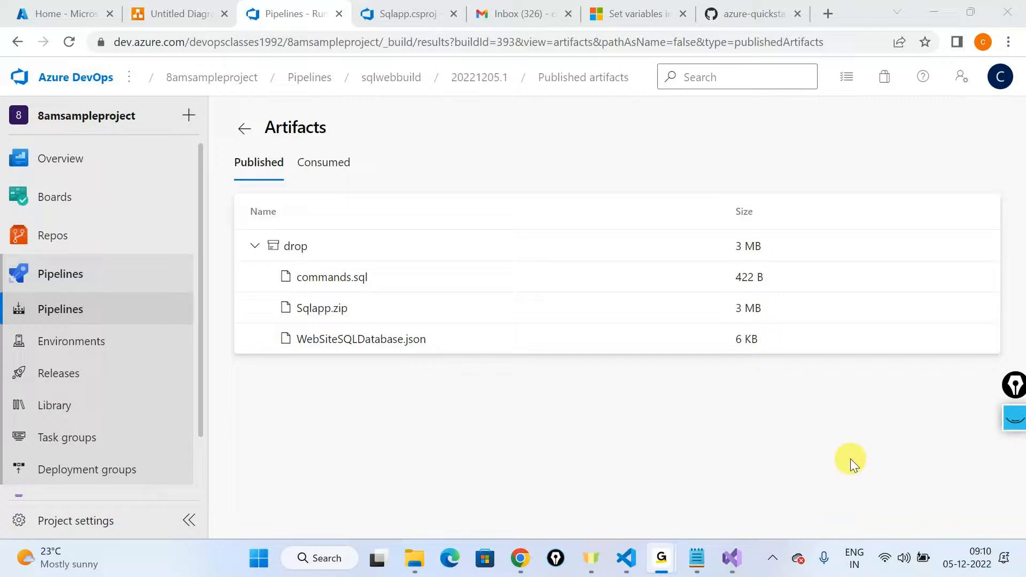
pyautogui.click(928, 14)
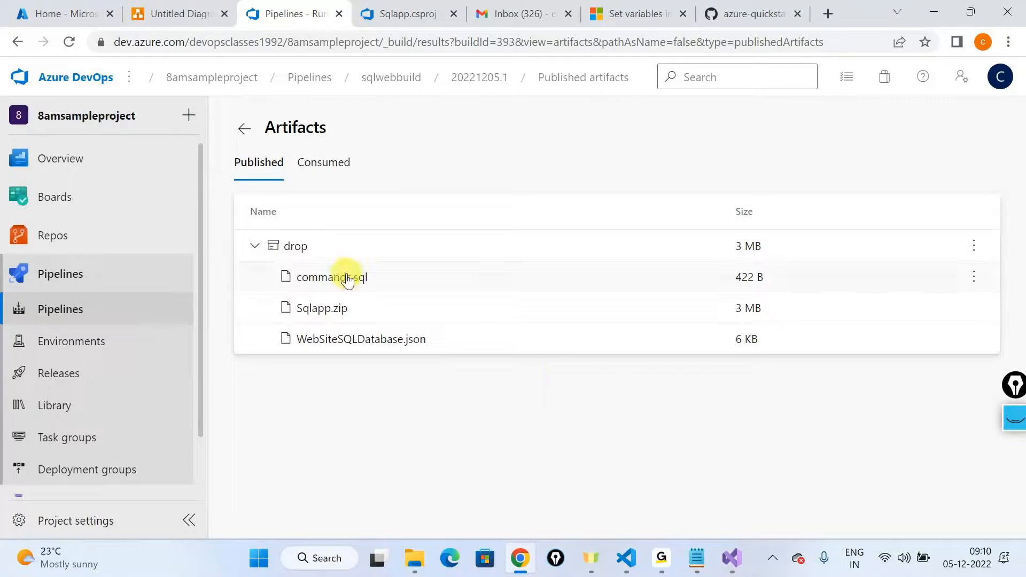
pyautogui.click(646, 385)
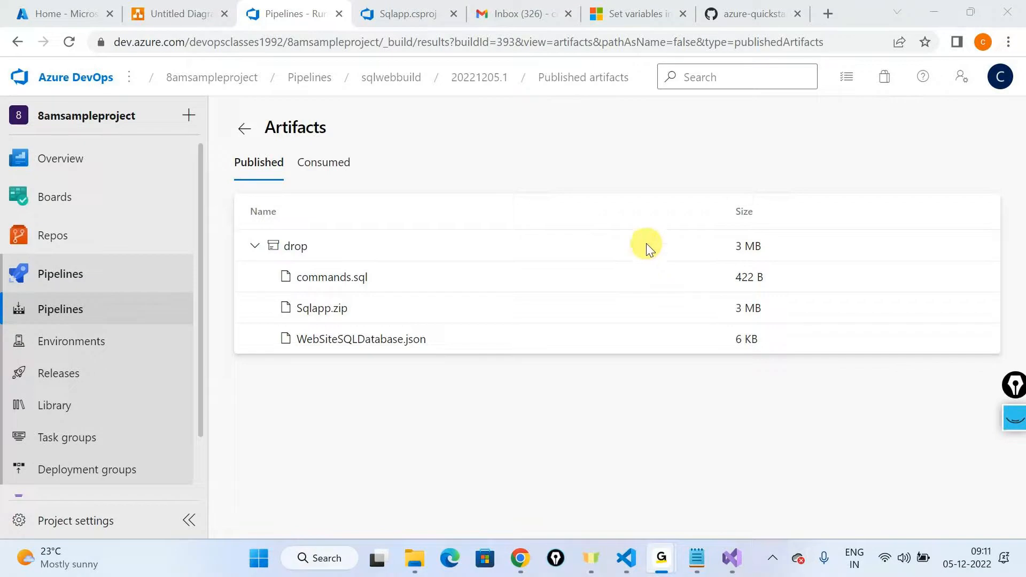
pyautogui.click(645, 209)
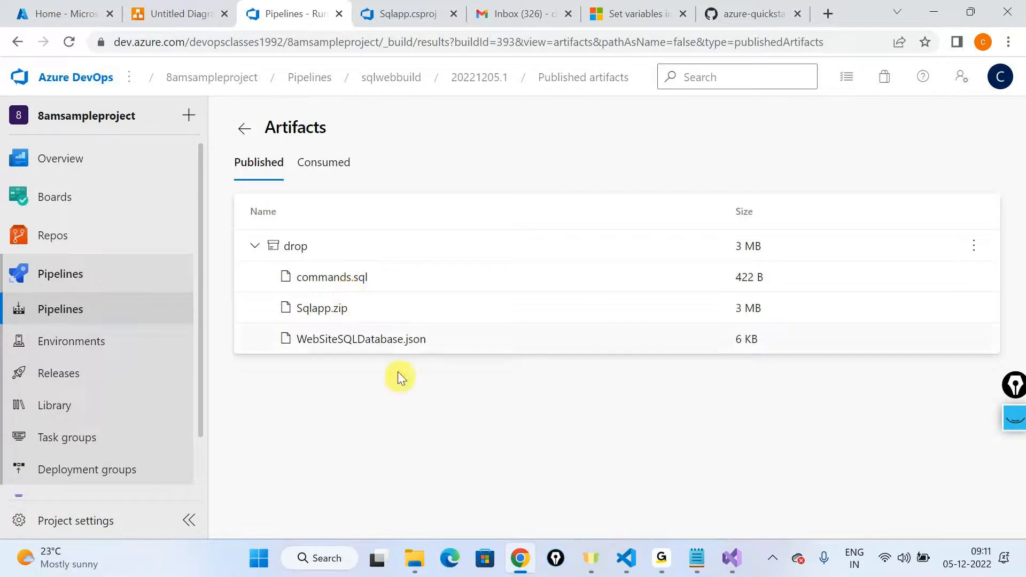
pyautogui.doubleClick(293, 119)
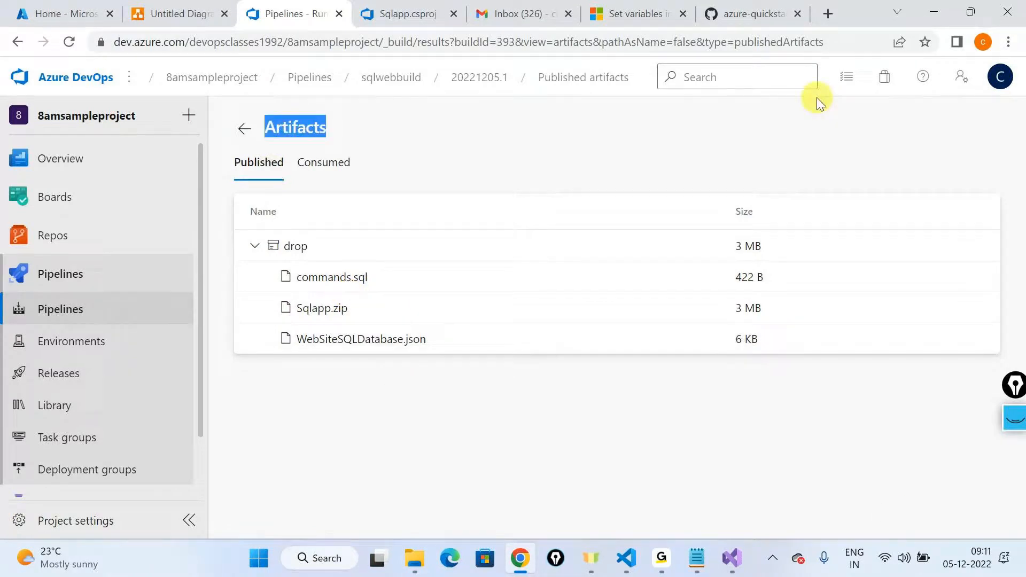
pyautogui.click(833, 113)
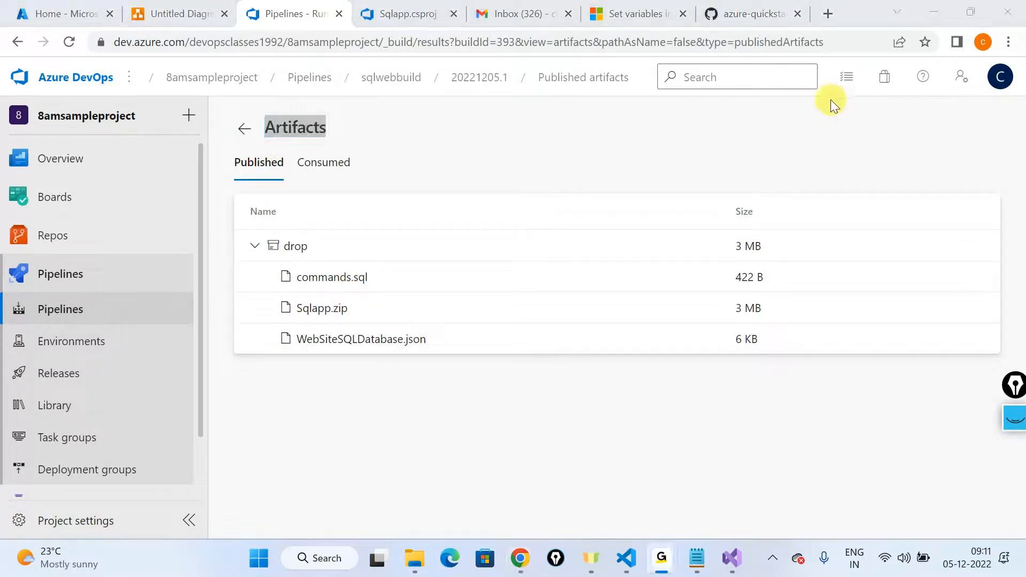
pyautogui.click(801, 167)
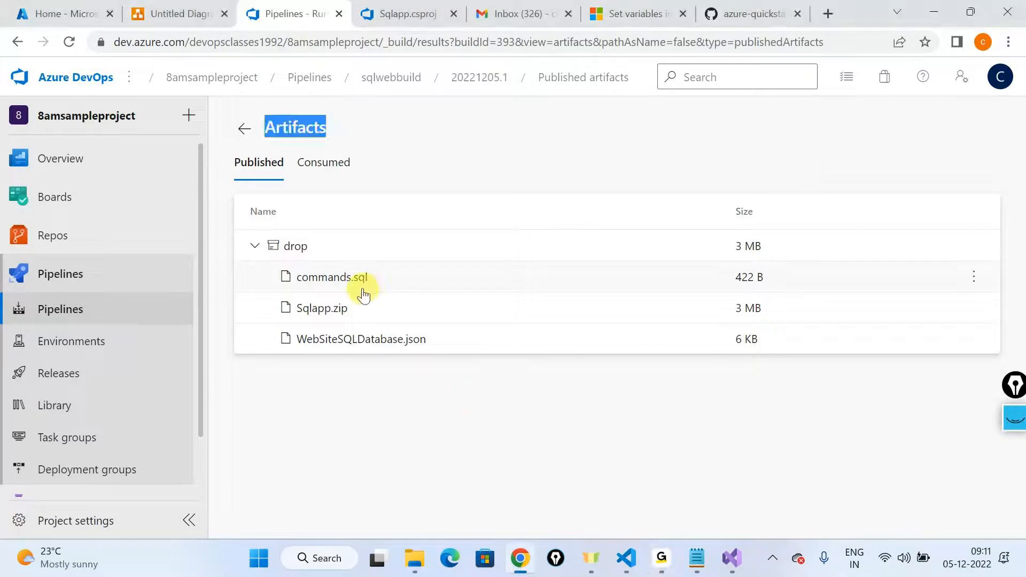
pyautogui.hotkey('alt', 'Tab')
pyautogui.click(421, 376)
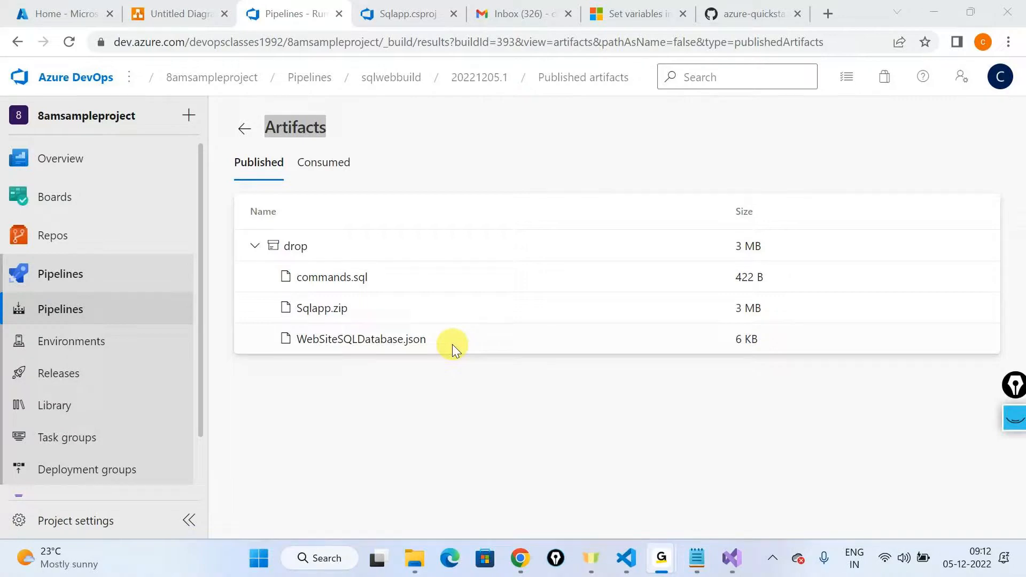
# Step: Review the SQL database element in the architecture diagram and the sqldevops repository page, and return to the published artifacts
pyautogui.click(520, 557)
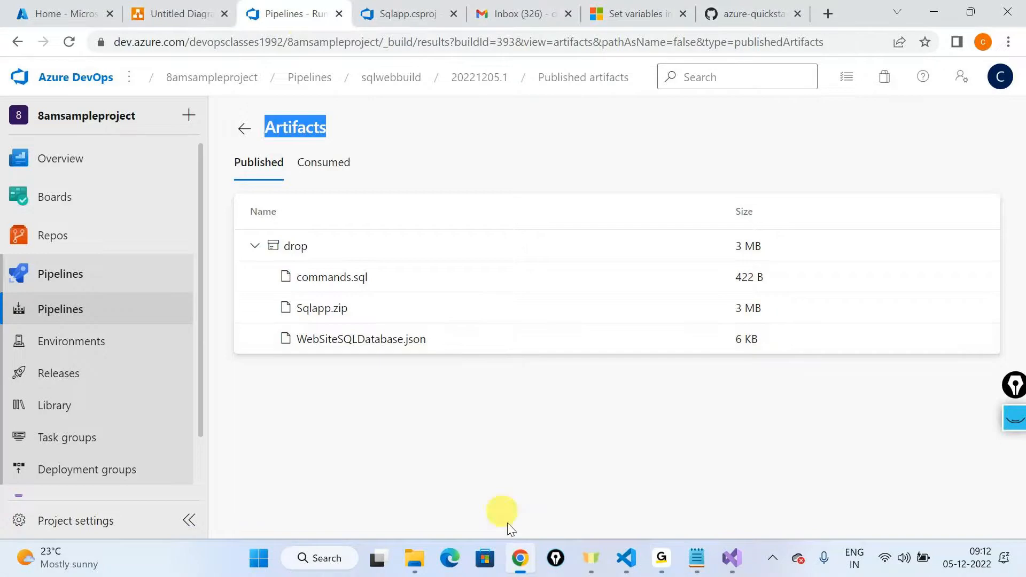
pyautogui.click(213, 7)
pyautogui.click(449, 386)
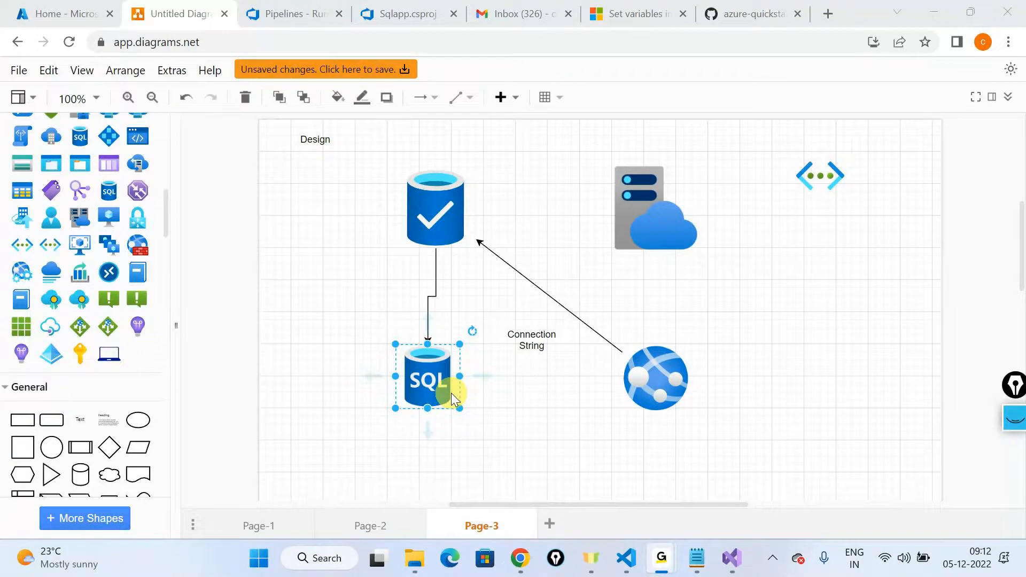
pyautogui.click(899, 12)
pyautogui.click(382, 13)
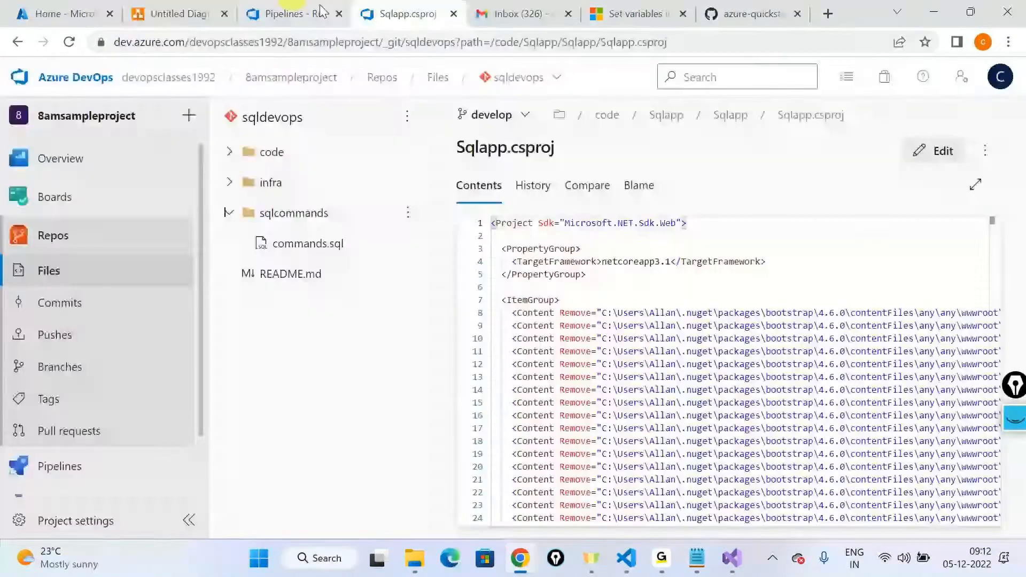
pyautogui.click(320, 12)
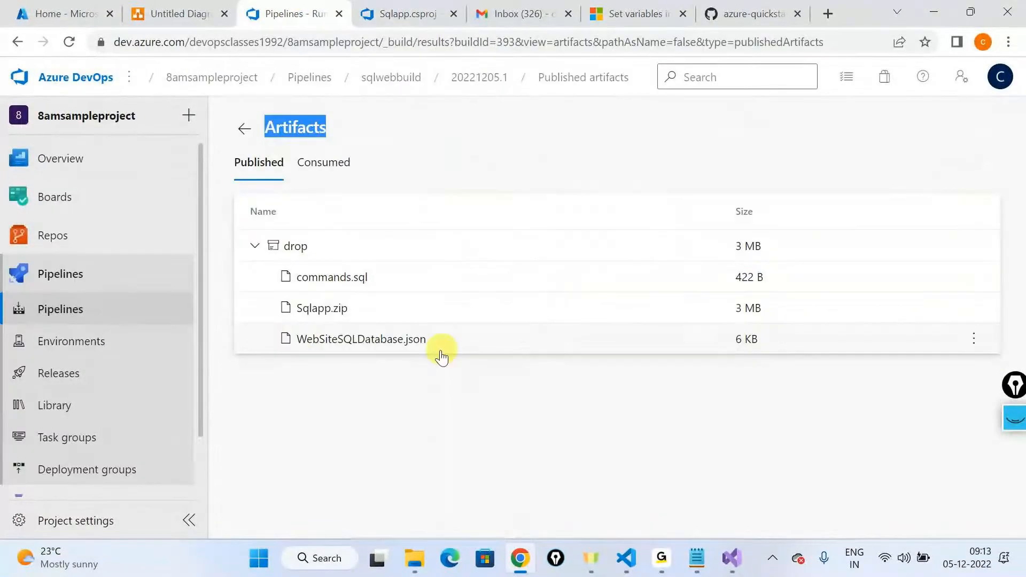
# Step: Mark Sqlapp.zip and WebSiteSQLDatabase.json in the artifact list with the screen pen, and hide the markings
pyautogui.click(1018, 419)
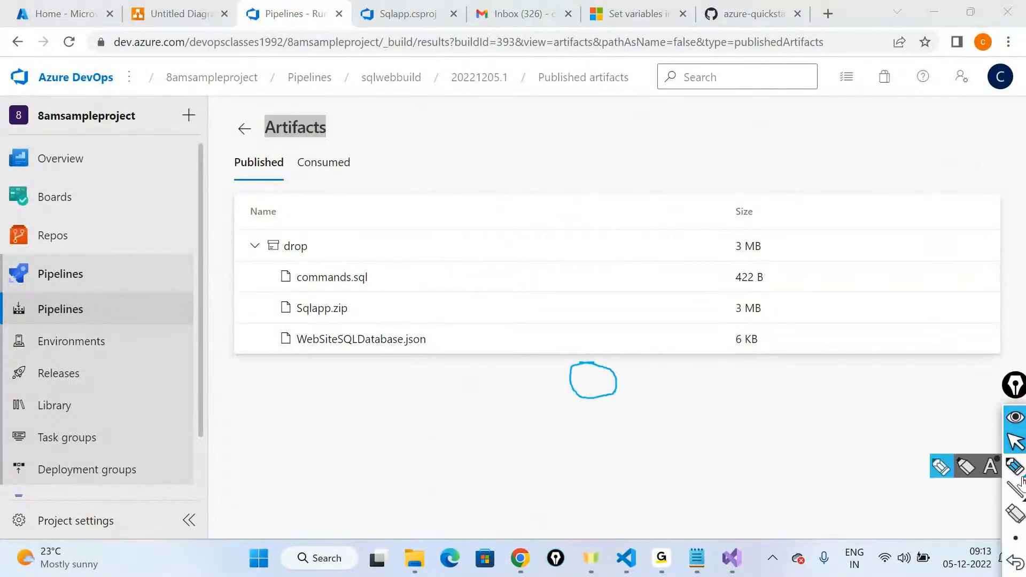
pyautogui.click(1000, 450)
pyautogui.click(999, 331)
pyautogui.moveTo(449, 293)
pyautogui.mouseDown()
pyautogui.moveTo(375, 299)
pyautogui.moveTo(378, 314)
pyautogui.moveTo(270, 335)
pyautogui.moveTo(291, 357)
pyautogui.moveTo(402, 360)
pyautogui.moveTo(437, 351)
pyautogui.moveTo(362, 313)
pyautogui.moveTo(300, 328)
pyautogui.mouseUp()
pyautogui.moveTo(523, 342)
pyautogui.mouseDown()
pyautogui.moveTo(530, 351)
pyautogui.moveTo(434, 339)
pyautogui.moveTo(450, 347)
pyautogui.mouseUp()
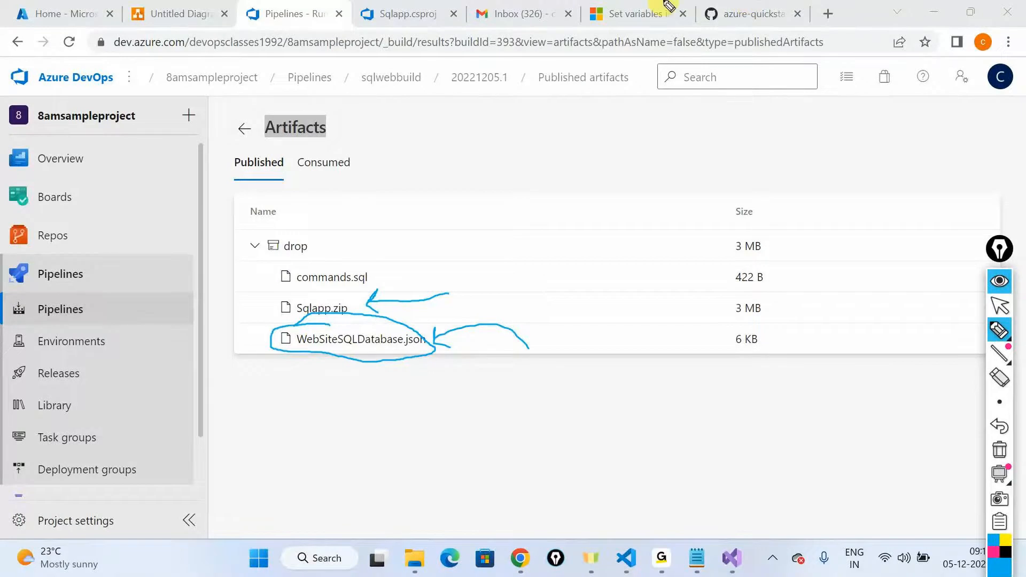
pyautogui.click(999, 282)
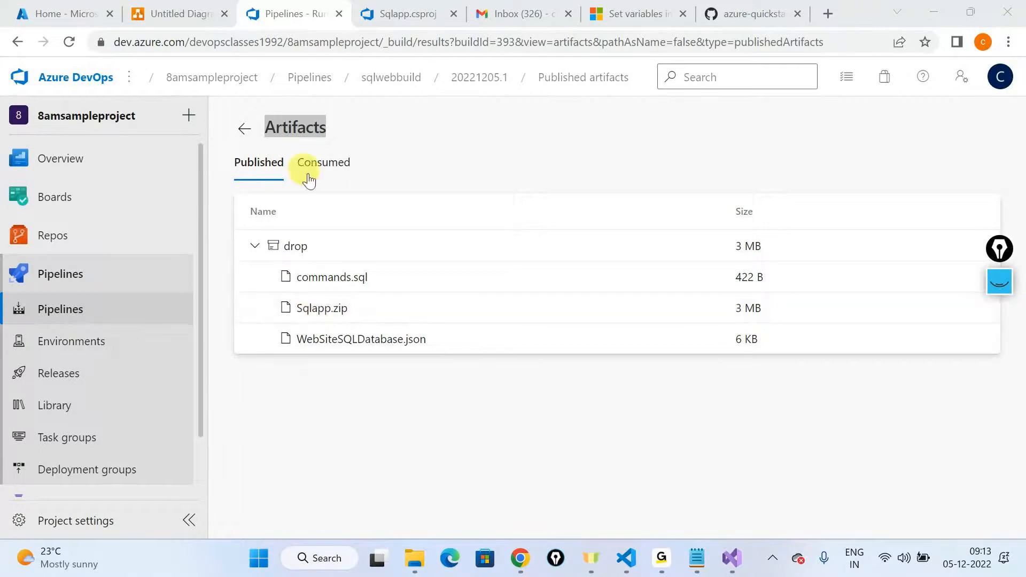
# Step: Open the sqldevops repository files and browse to the code/Sqlapp/Sqlapp folder to examine its contents
pyautogui.moveTo(113, 240)
pyautogui.click(258, 254)
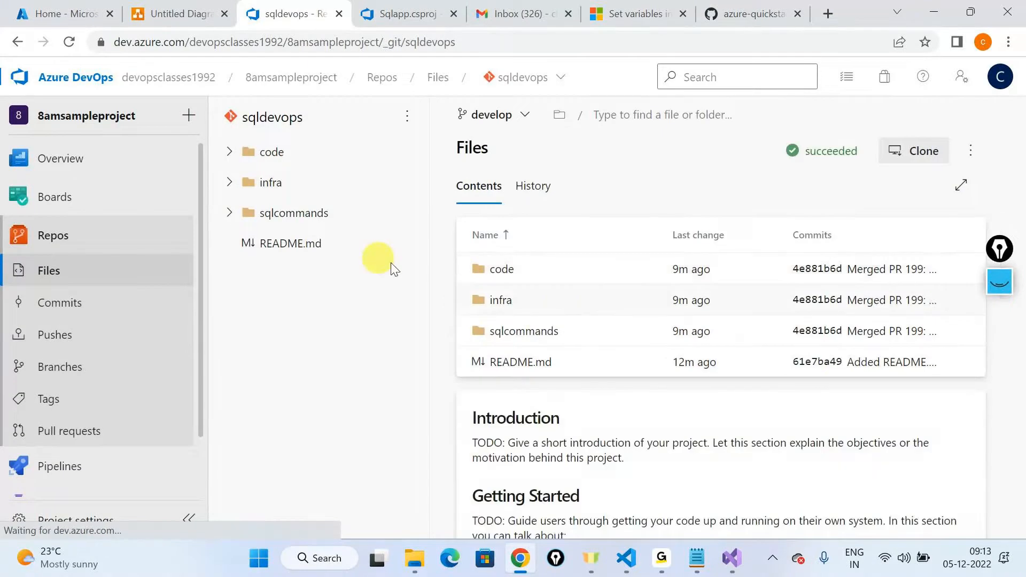
pyautogui.click(266, 183)
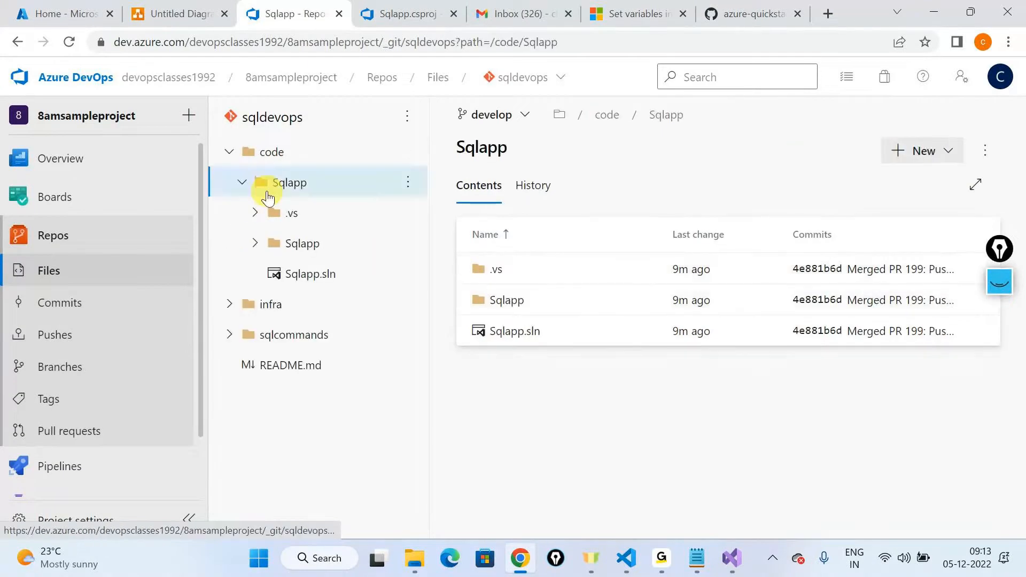
pyautogui.click(494, 299)
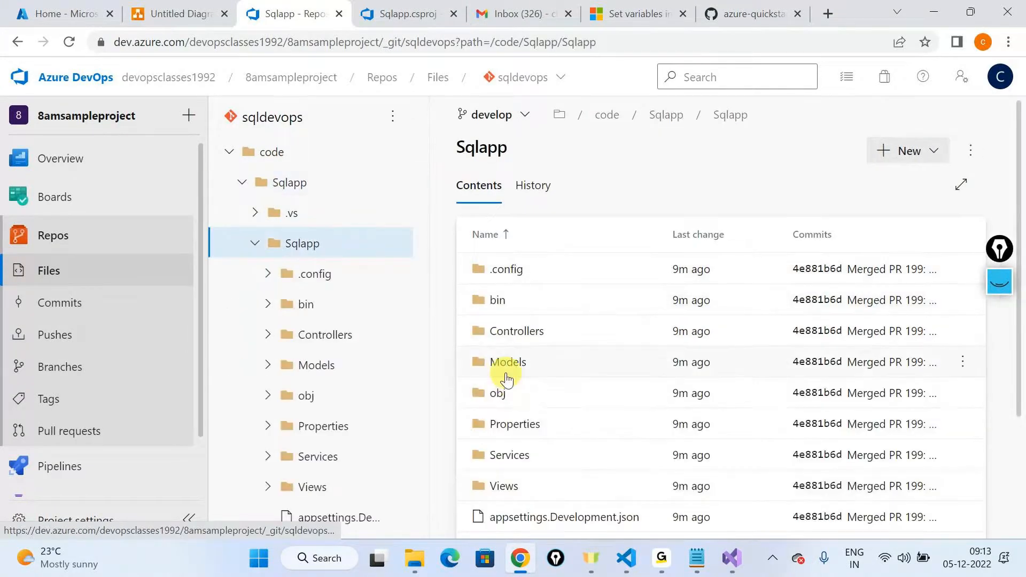
pyautogui.scroll(-3, 558, 378)
pyautogui.scroll(3, 558, 378)
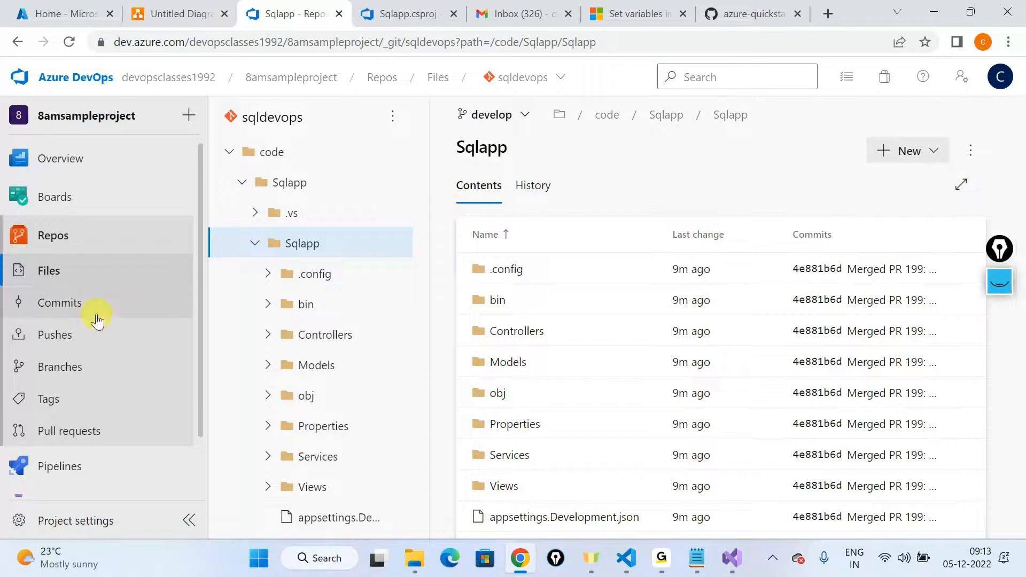
# Step: Open the published artifacts of dotnetbuildpipeline's latest run and expand the drop artifact to examine its files
pyautogui.moveTo(75, 473)
pyautogui.click(90, 454)
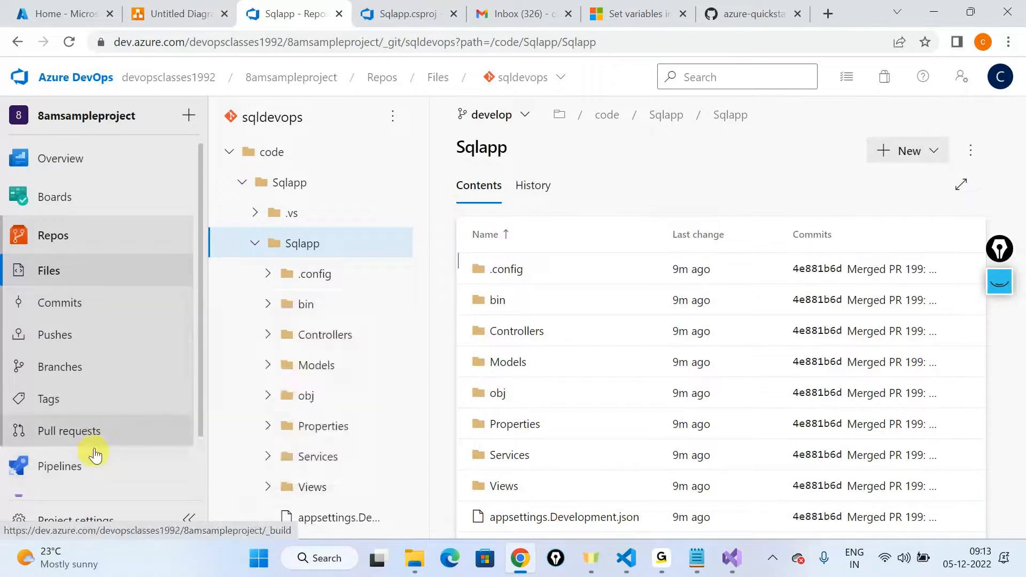
pyautogui.click(317, 358)
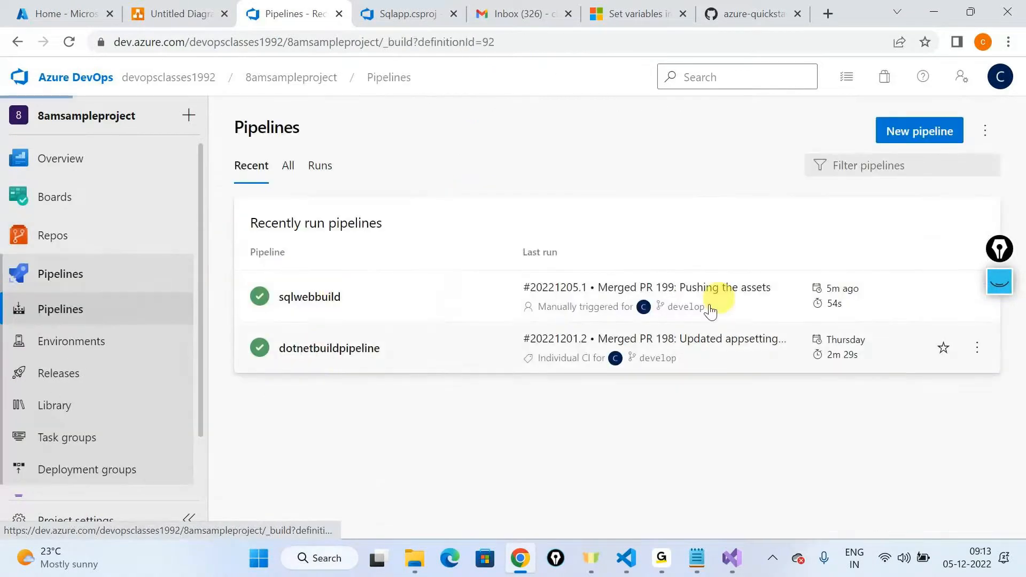
pyautogui.click(579, 251)
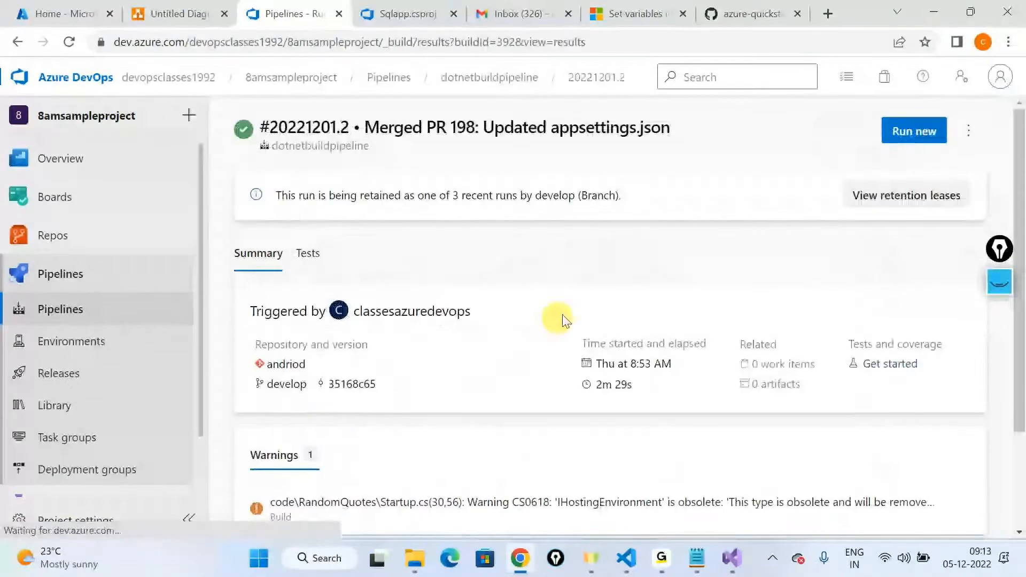
pyautogui.click(728, 394)
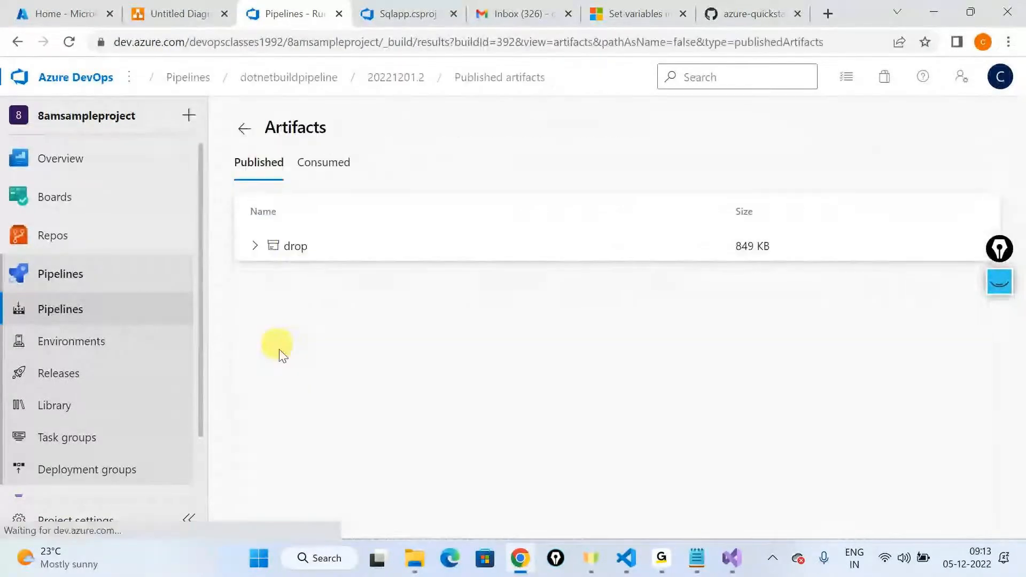
pyautogui.click(258, 246)
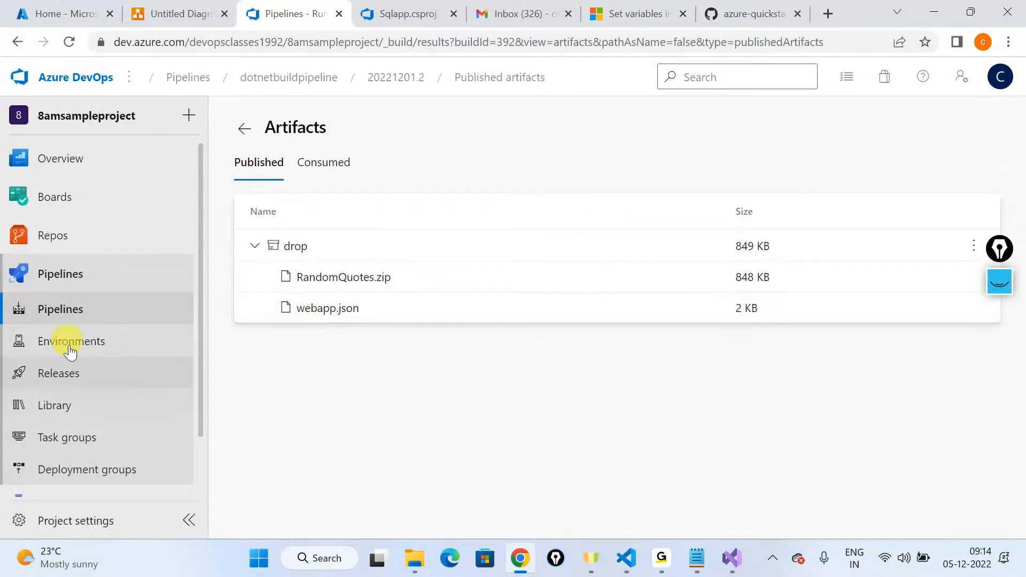
# Step: Return to the pipelines list and open the published artifacts of sqlwebbuild's latest run for comparison
pyautogui.click(92, 313)
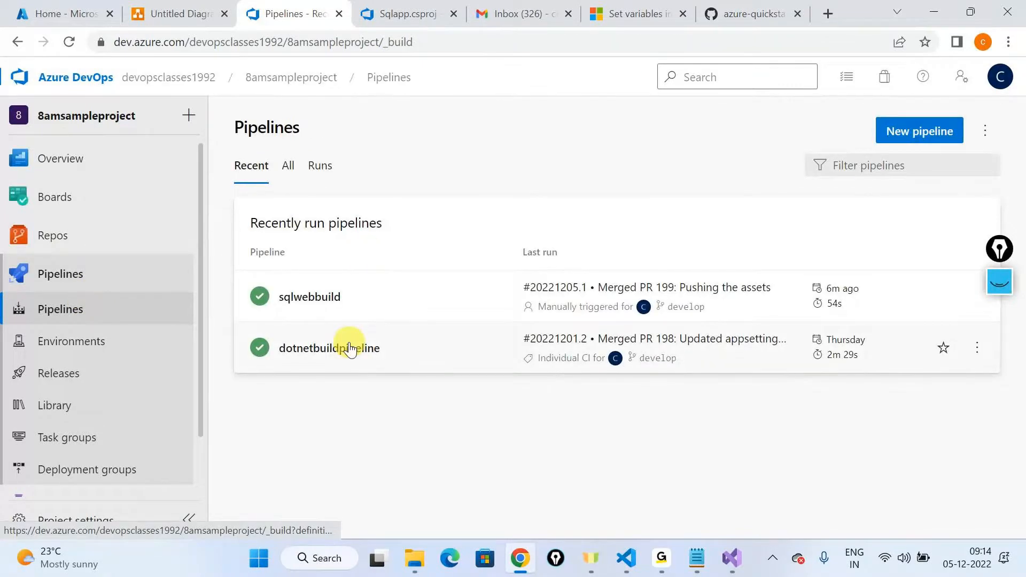
pyautogui.click(334, 299)
pyautogui.click(374, 257)
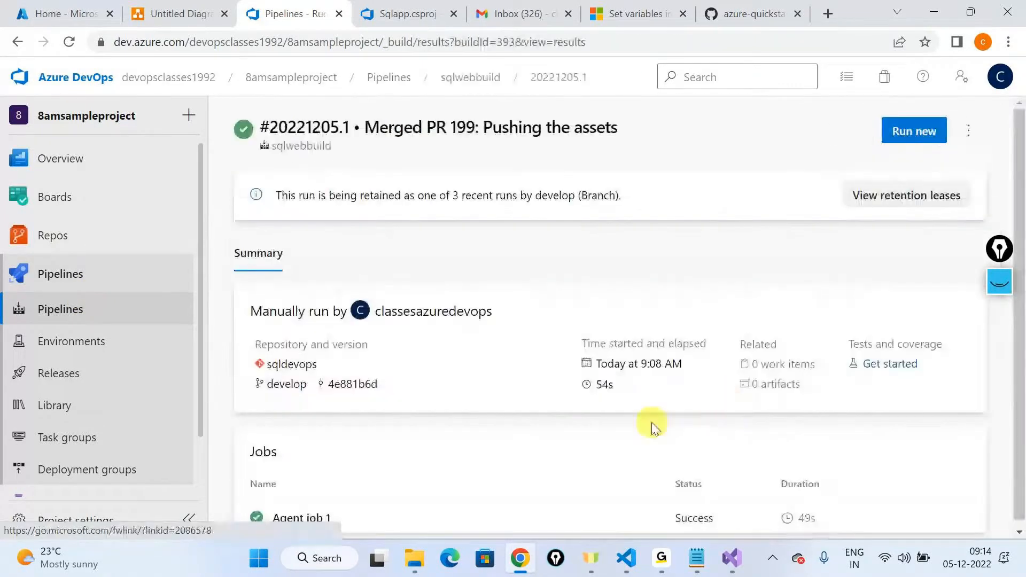
pyautogui.click(711, 391)
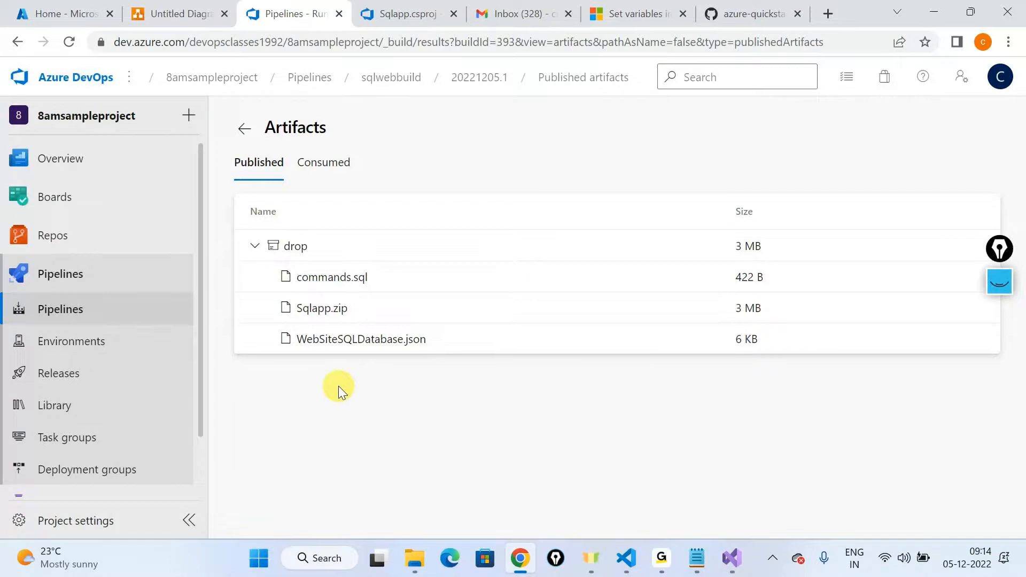
pyautogui.hotkey('alt', 'Tab')
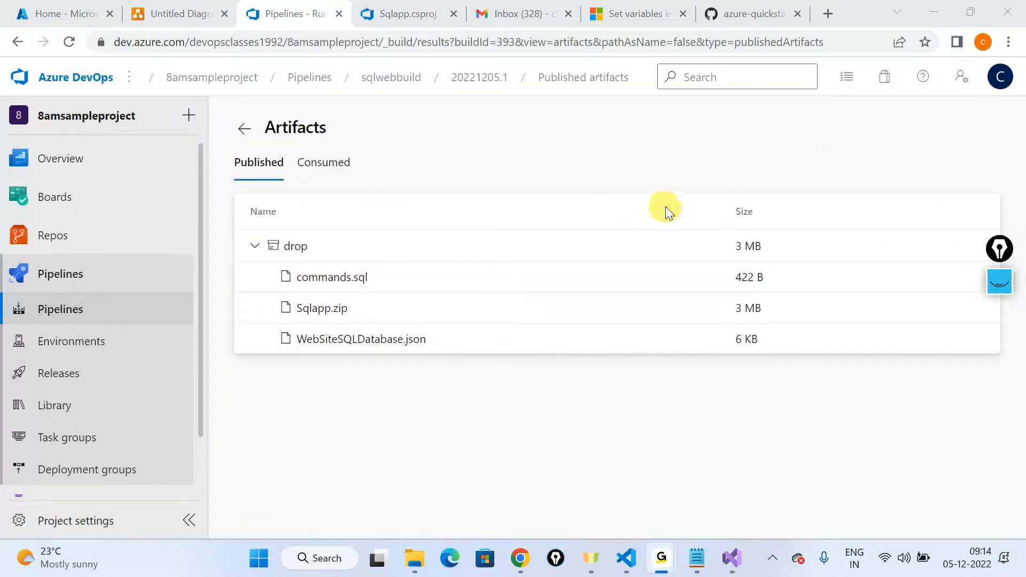
pyautogui.click(653, 219)
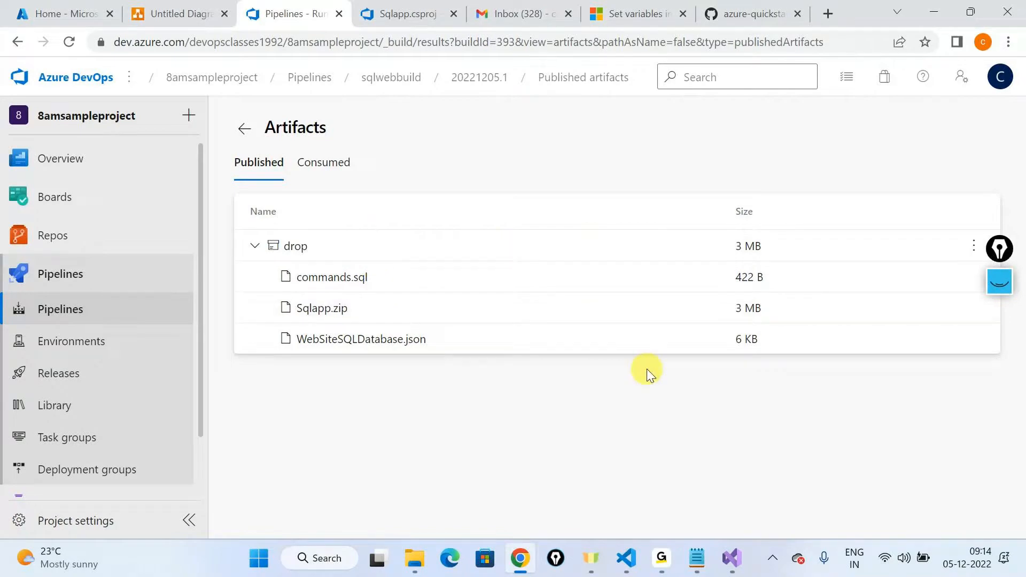
# Step: Open the webappsql repository files in wiki project and browse to Sql-LocalConnectionString/Sqlapp/Sqlapp to examine the source folder's contents
pyautogui.hotkey('alt', 'Tab')
pyautogui.moveTo(81, 222)
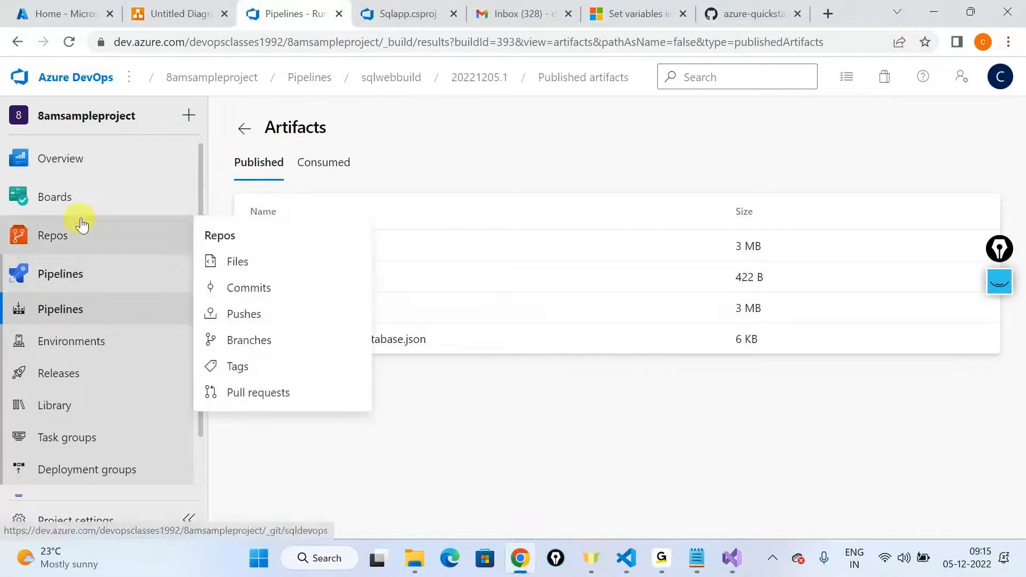
pyautogui.click(291, 267)
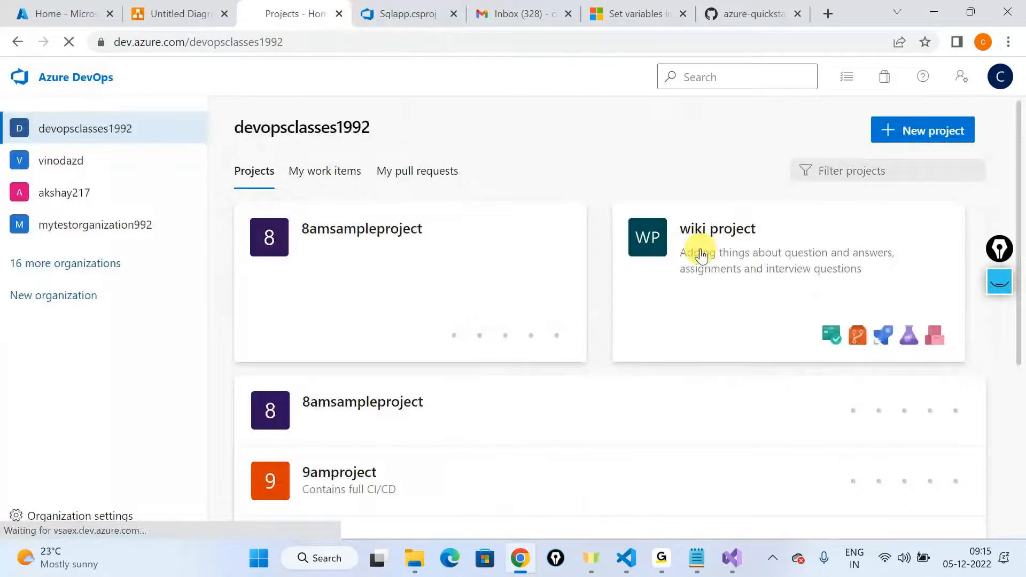
pyautogui.click(688, 249)
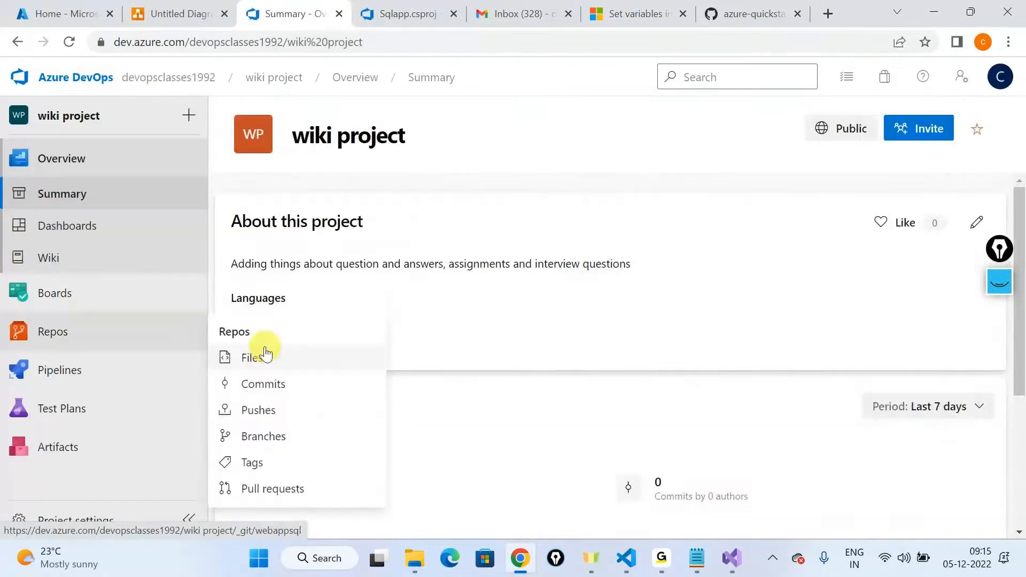
pyautogui.click(69, 328)
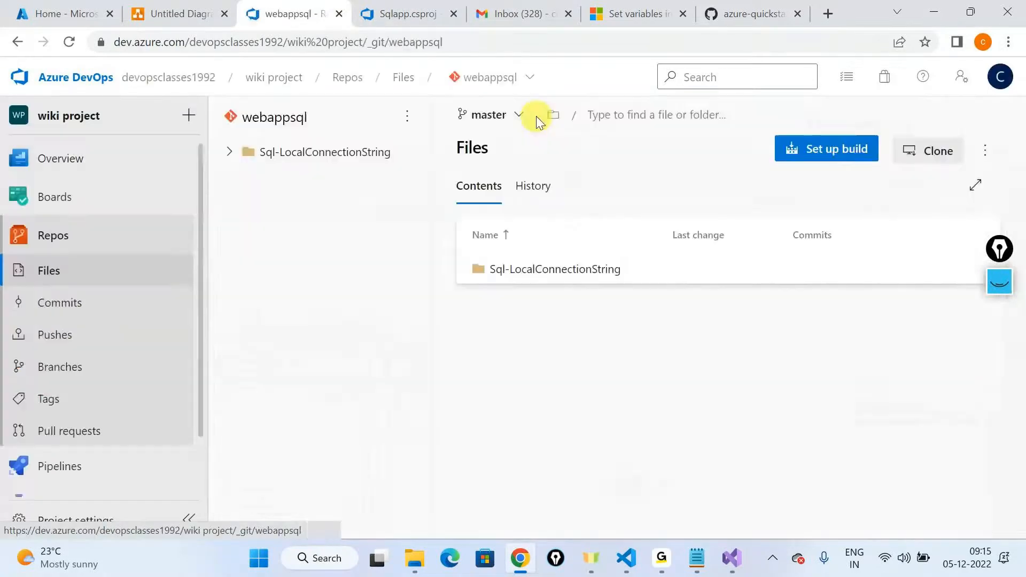
pyautogui.click(522, 268)
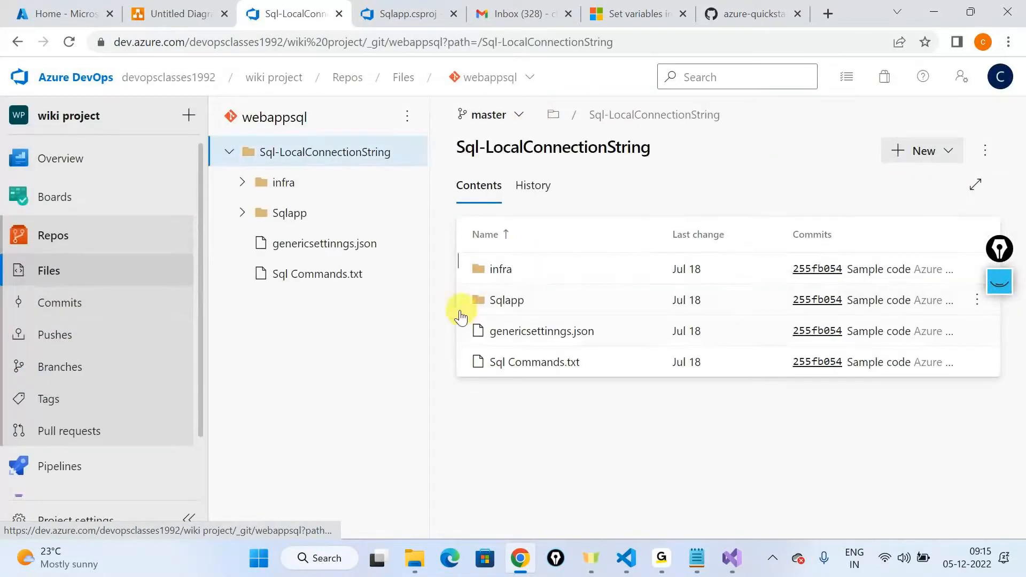
pyautogui.click(508, 312)
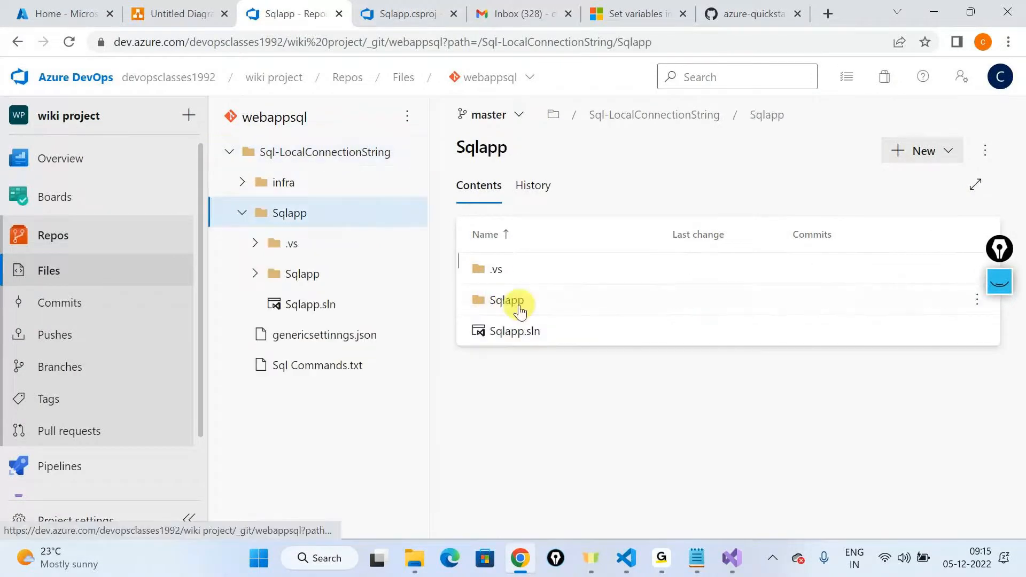
pyautogui.click(543, 310)
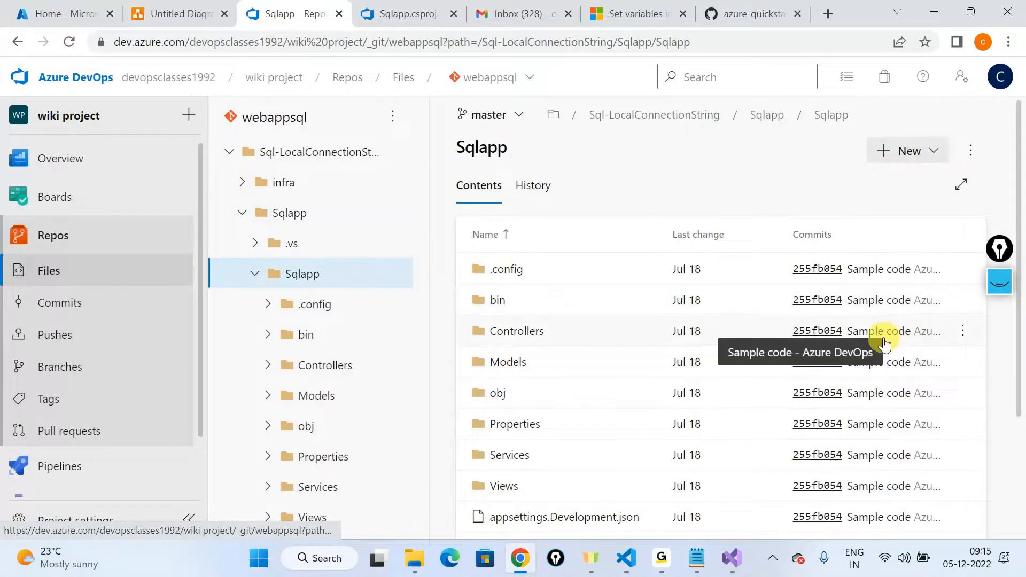
pyautogui.scroll(-3, 511, 388)
pyautogui.scroll(3, 512, 388)
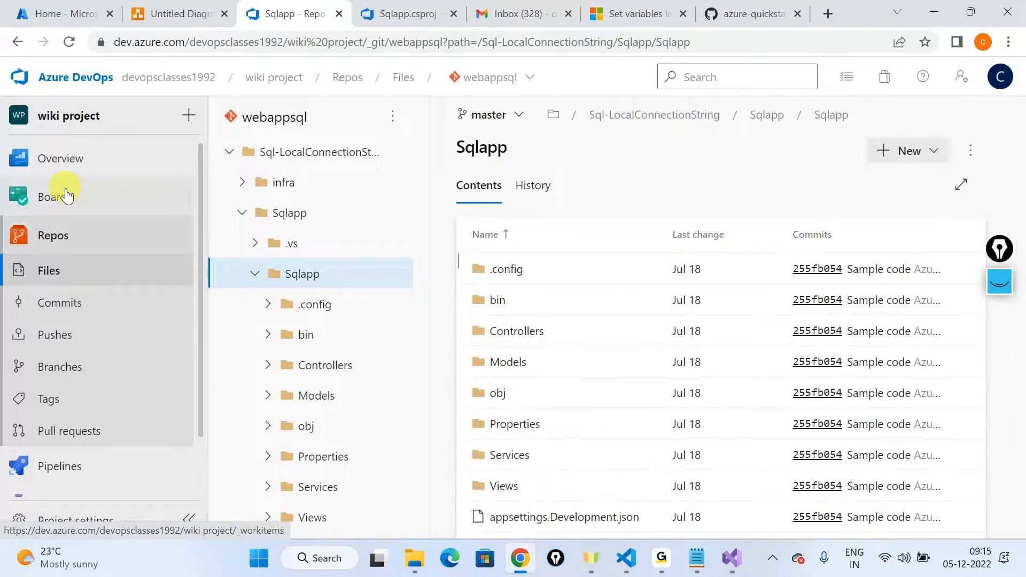
# Step: Return to 8amsampleproject, open the published artifacts of sqlwebbuild's run #20221205.1, and expand the drop artifact
pyautogui.click(73, 78)
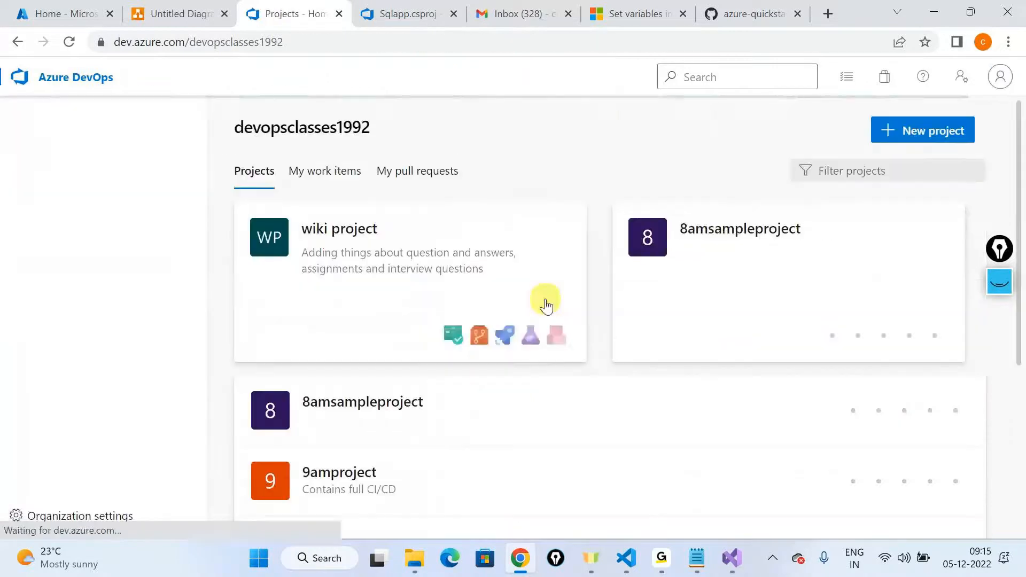
pyautogui.click(664, 282)
pyautogui.moveTo(134, 376)
pyautogui.click(259, 238)
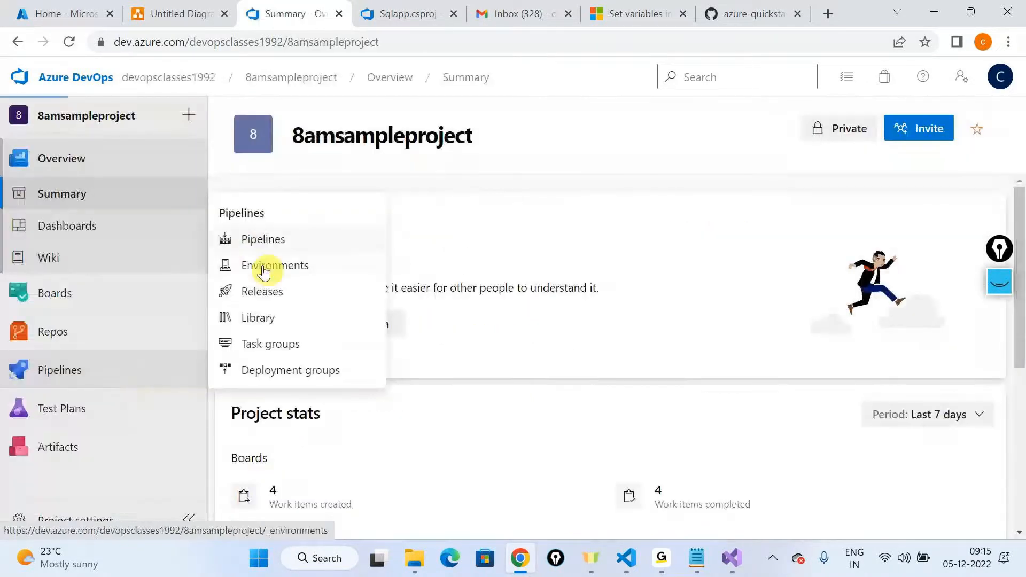
pyautogui.click(345, 318)
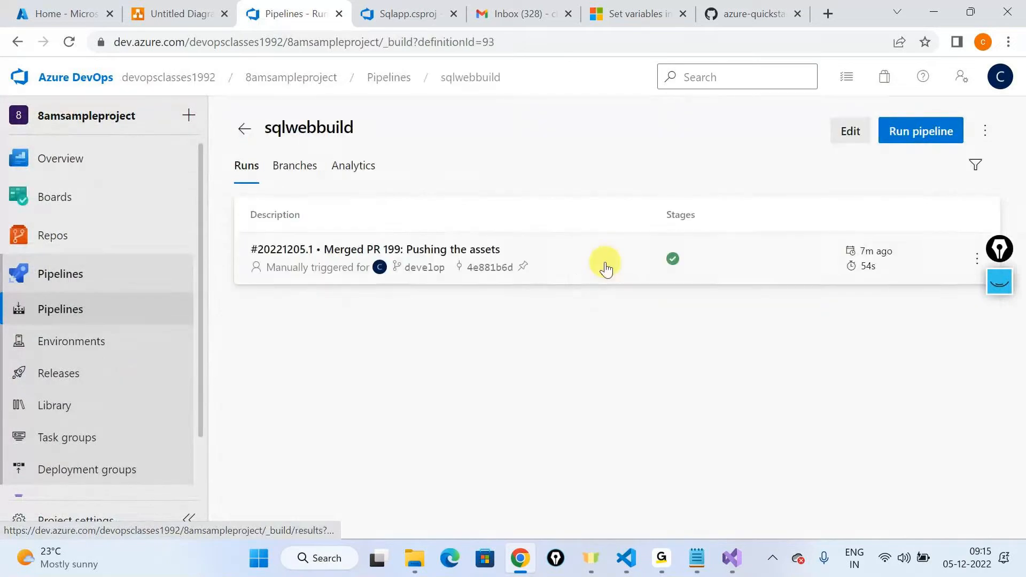
pyautogui.click(605, 268)
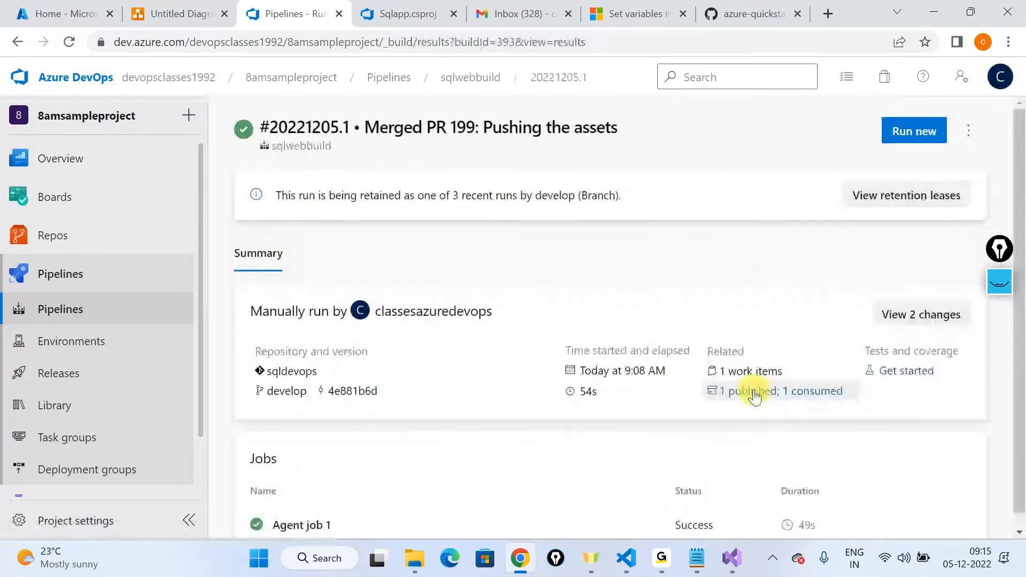
pyautogui.click(740, 390)
pyautogui.click(254, 248)
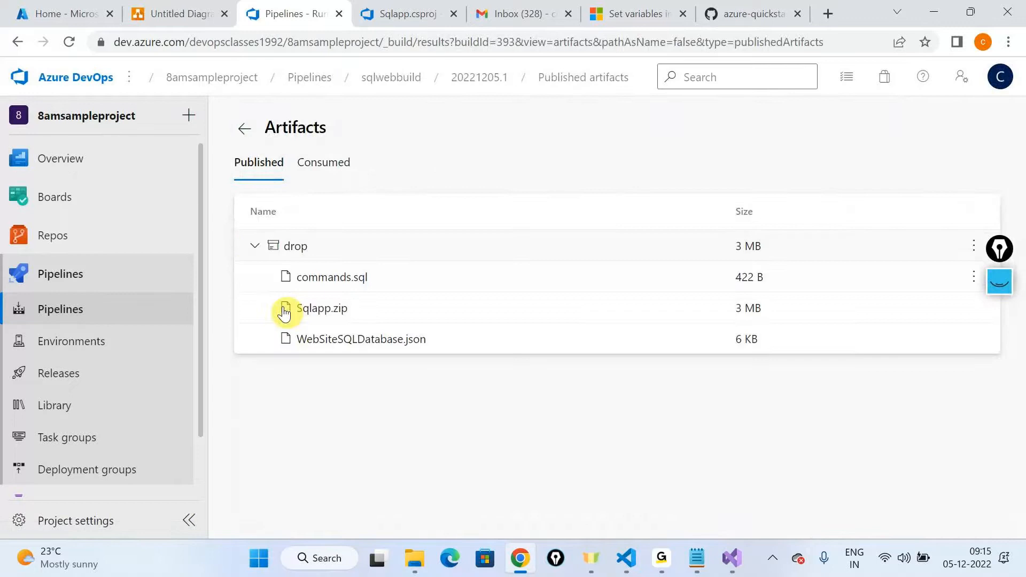
# Step: Download Sqlapp.zip from the drop artifact and open the Downloads folder in File Explorer
pyautogui.click(973, 308)
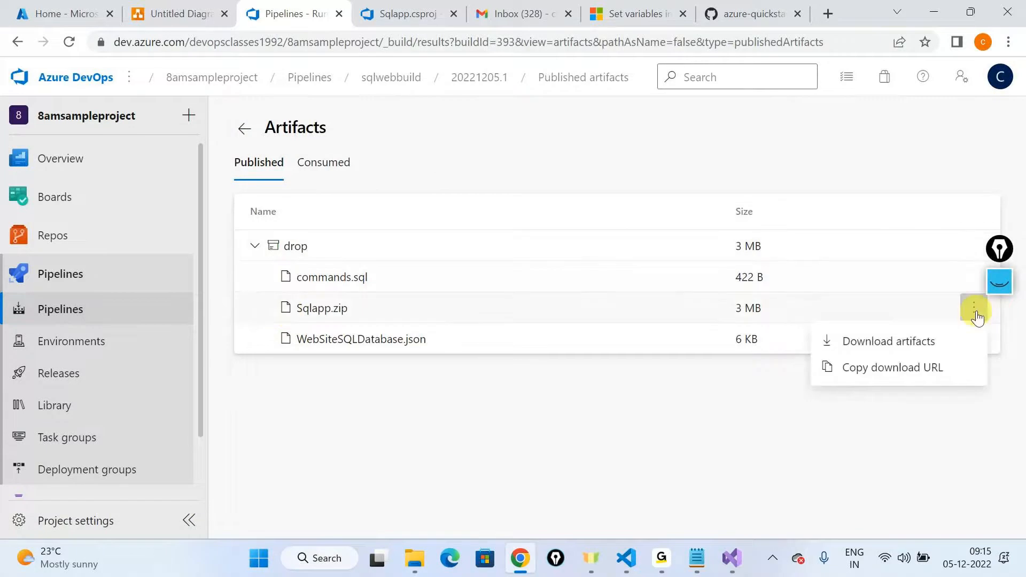
pyautogui.click(859, 343)
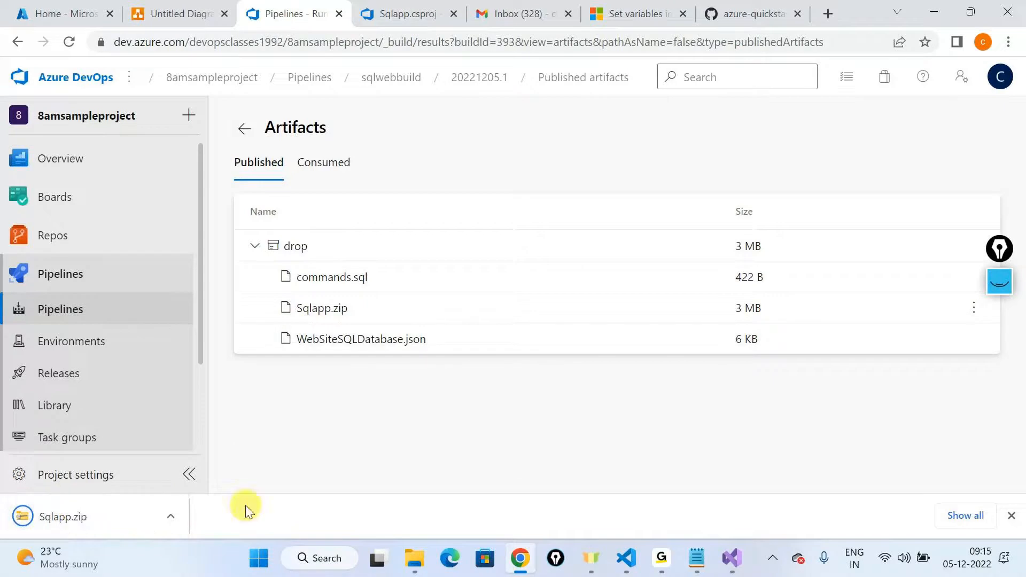
pyautogui.click(171, 516)
pyautogui.click(219, 462)
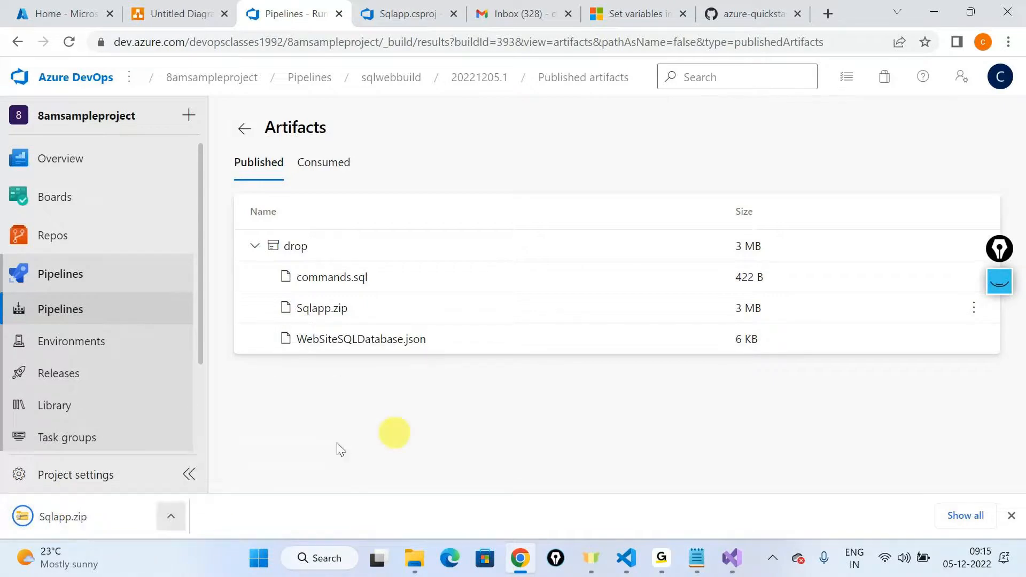
pyautogui.moveTo(414, 558)
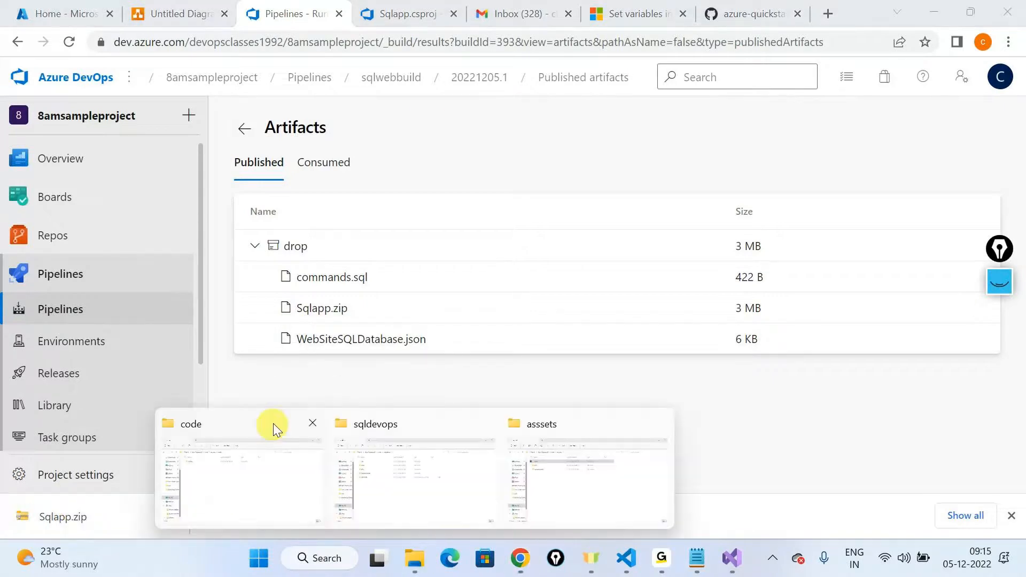
pyautogui.click(270, 426)
pyautogui.click(59, 134)
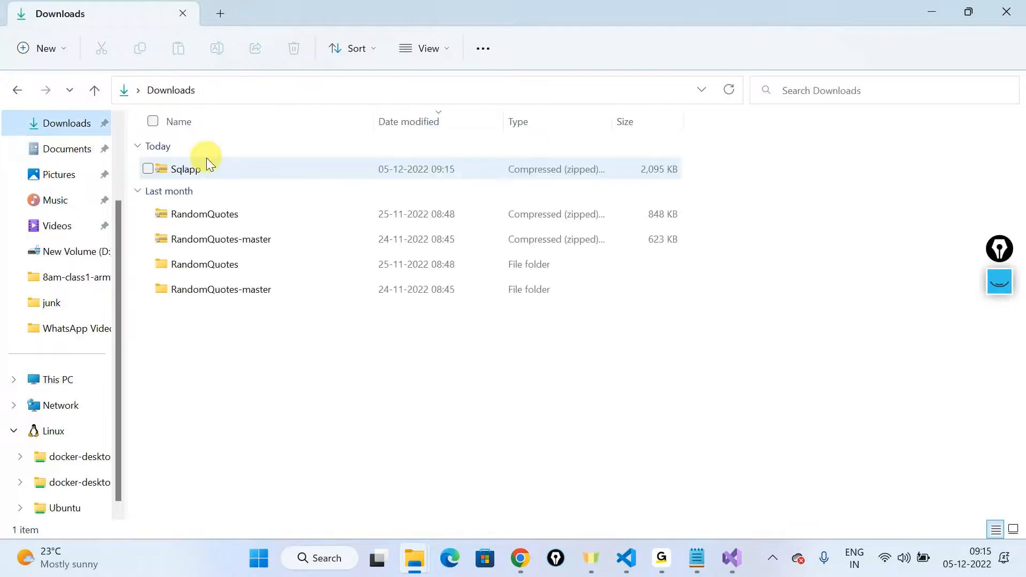
# Step: Extract the downloaded Sqlapp archive into the Sqlapp folder within Downloads
pyautogui.click(202, 165)
pyautogui.rightClick(202, 166)
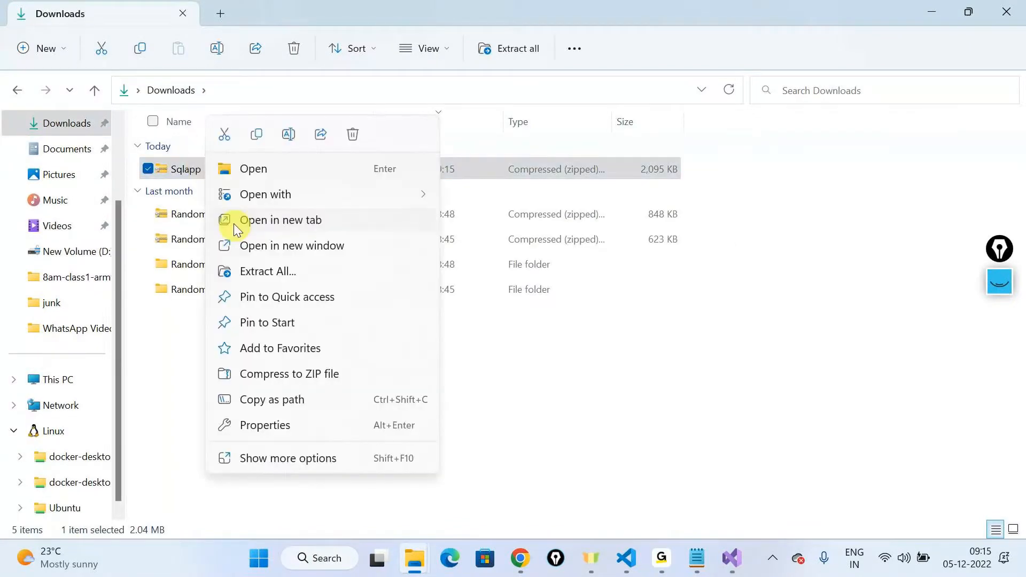
pyautogui.click(267, 271)
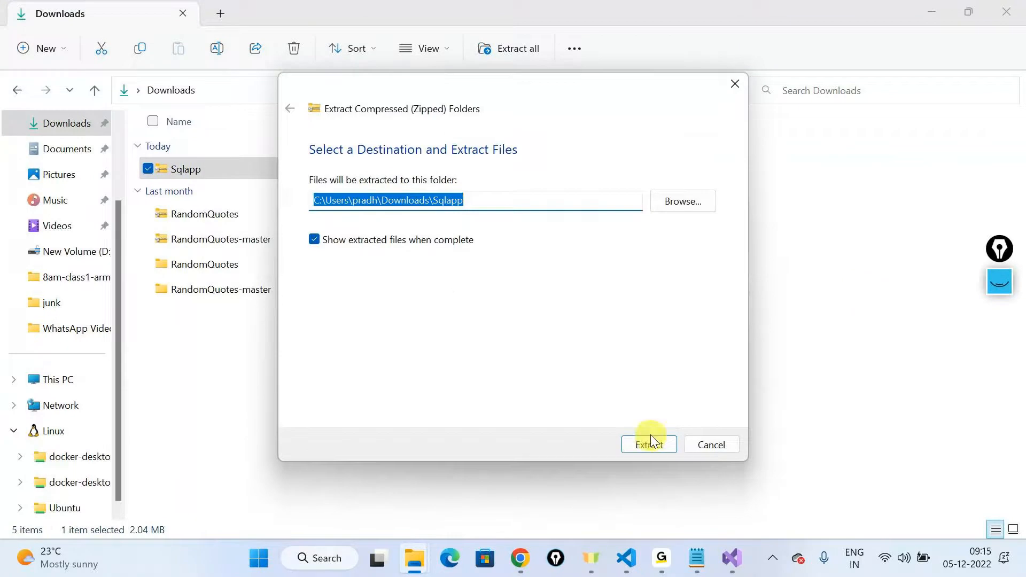
pyautogui.press('Return')
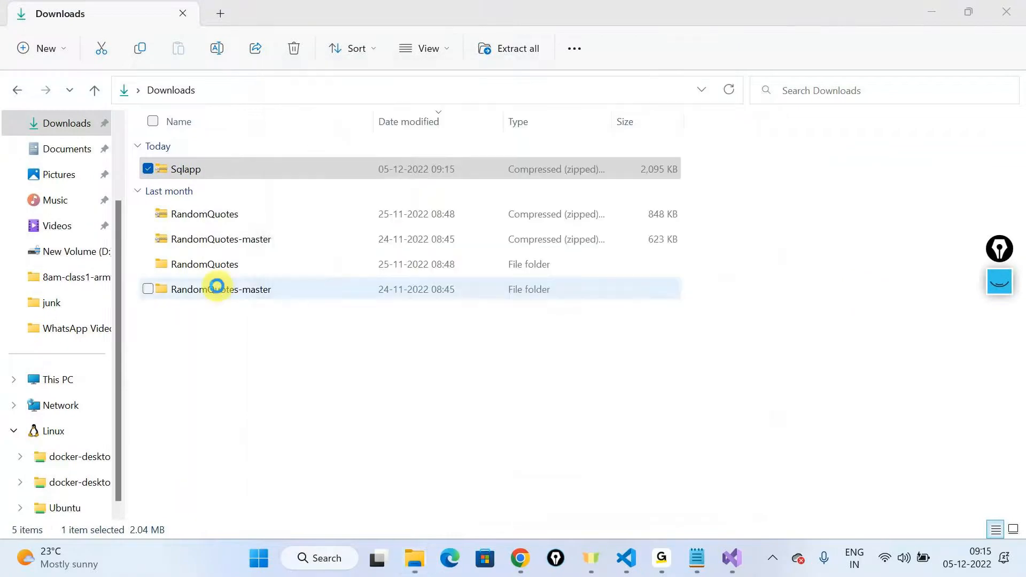
# Step: Open the extracted Sqlapp folder and examine the full list of published build output files
pyautogui.doubleClick(182, 192)
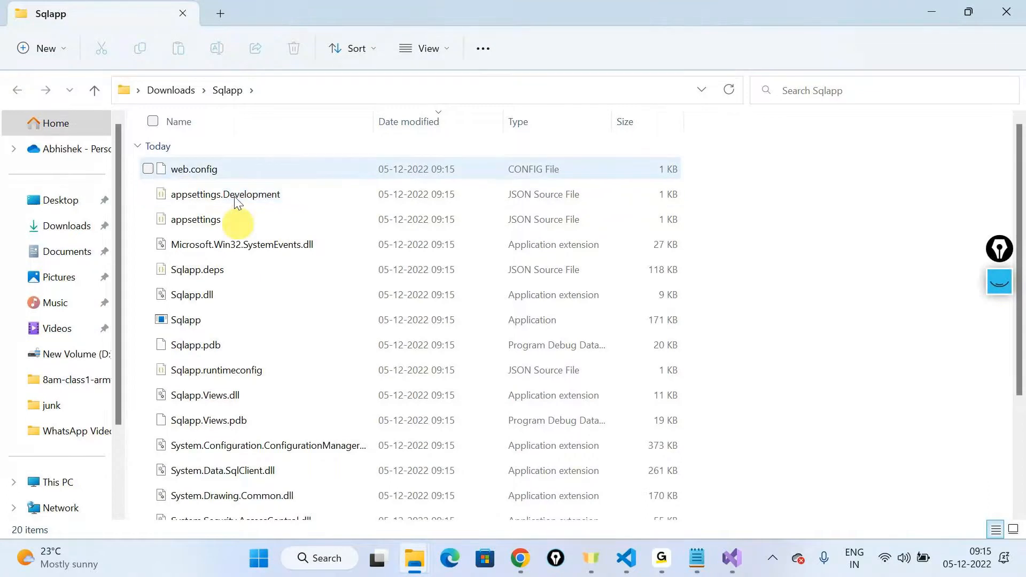
pyautogui.scroll(-3, 264, 329)
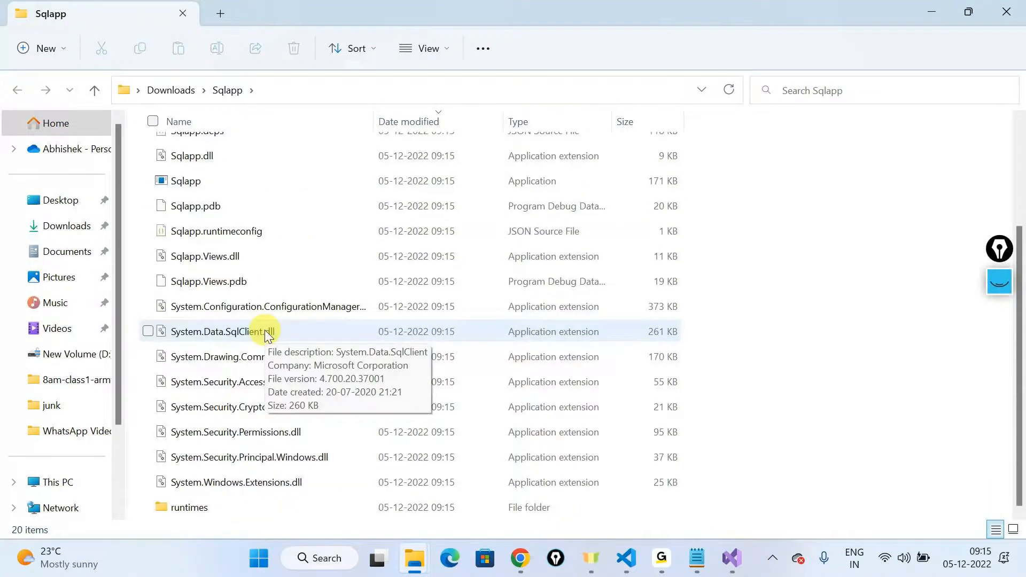
pyautogui.scroll(3, 252, 348)
pyautogui.scroll(-3, 249, 339)
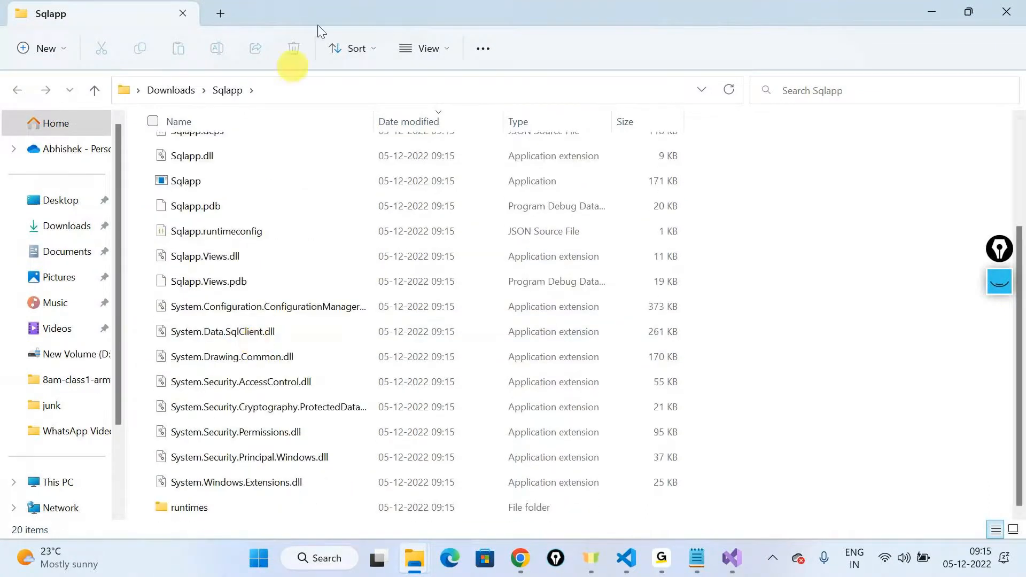
pyautogui.hotkey('alt', 'Tab')
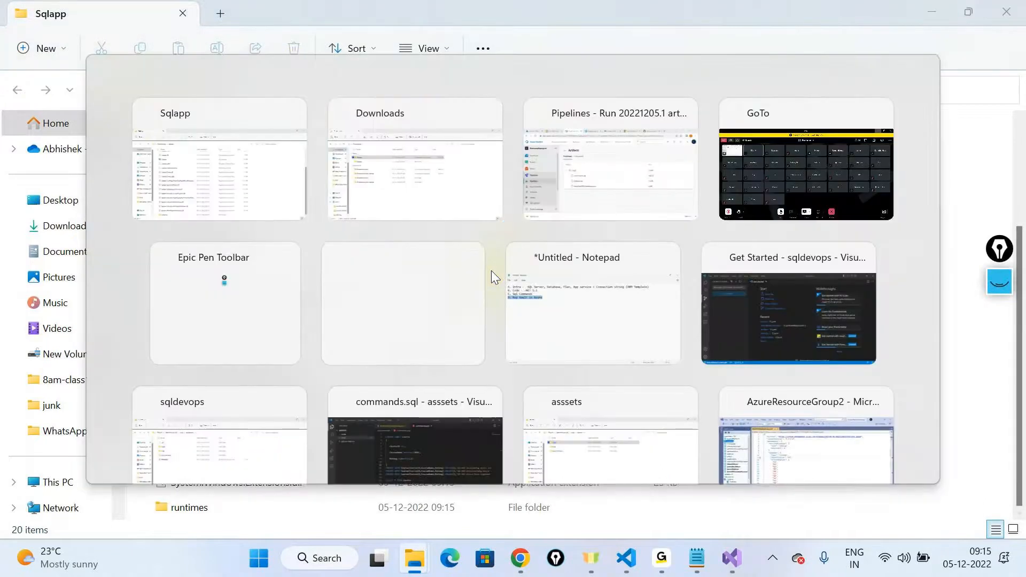
pyautogui.press('Tab')
pyautogui.press('Tab')
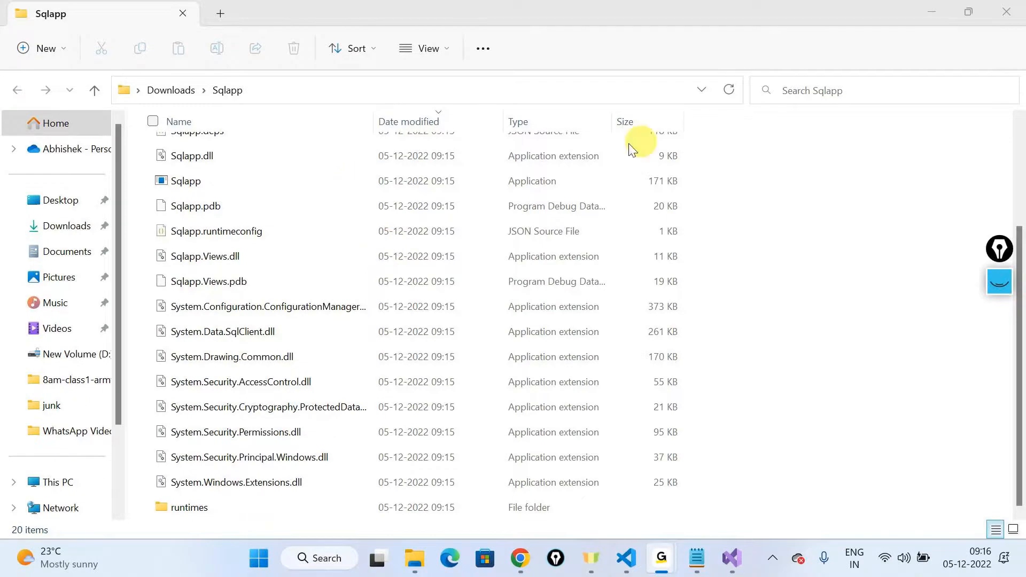
pyautogui.click(927, 15)
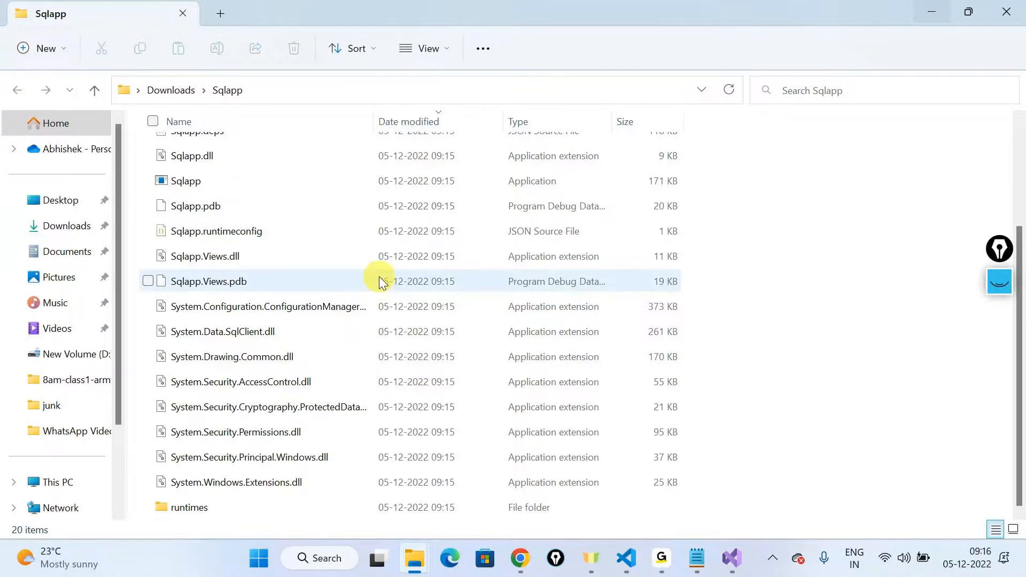
pyautogui.scroll(3, 293, 371)
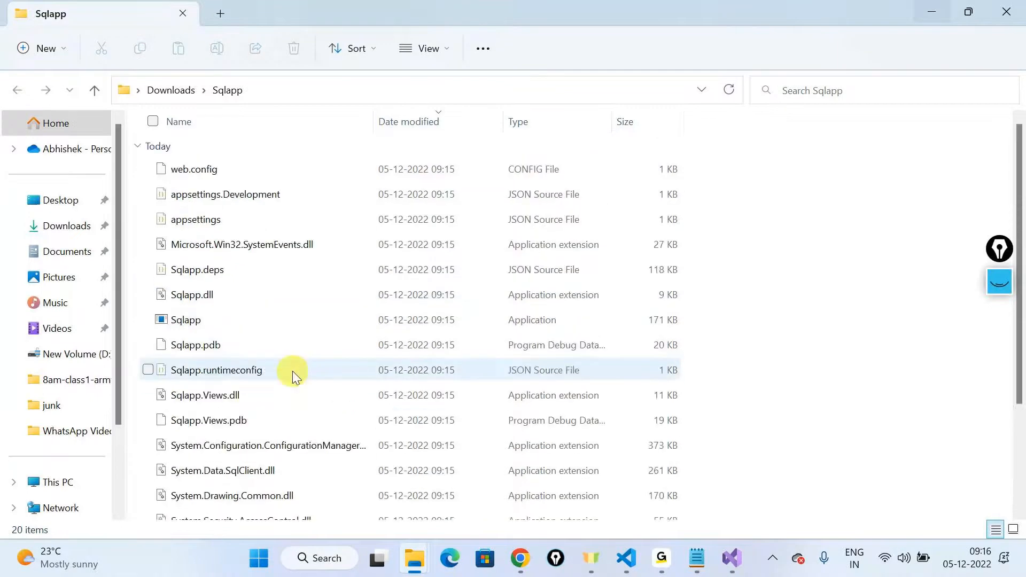
# Step: Switch to the sqldevops workspace in Visual Studio Code and open WebSiteSQLDatabase.json from the infra folder
pyautogui.hotkey('alt', 'Tab')
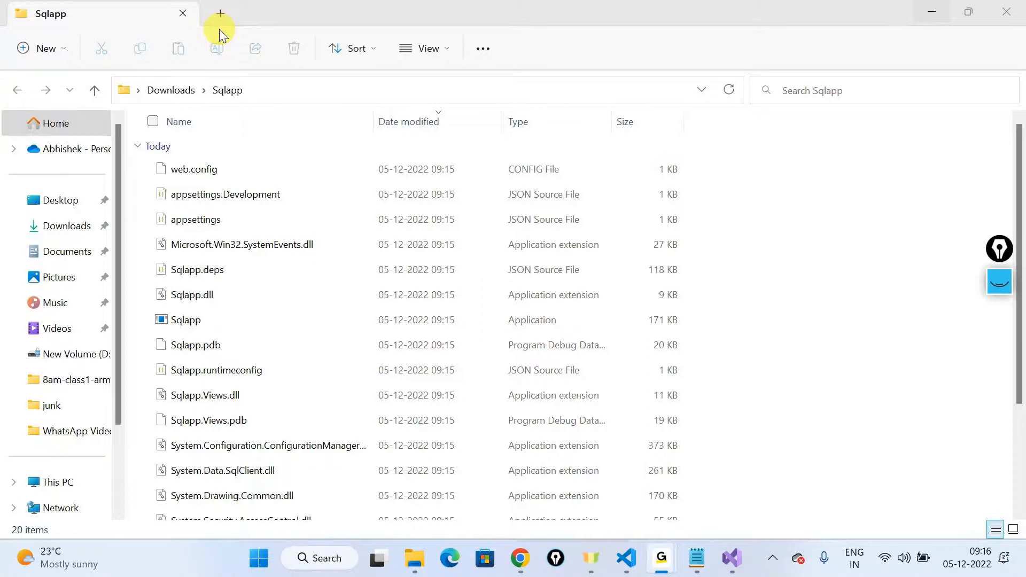
pyautogui.hotkey('alt', 'Tab')
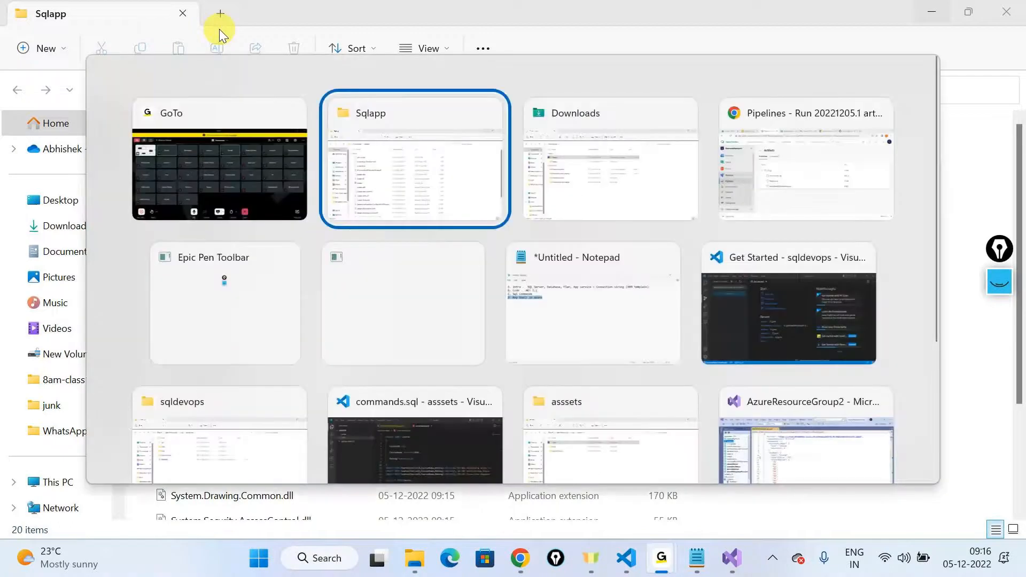
pyautogui.hotkey('alt', 'Tab')
pyautogui.hotkey('alt', 'Tab')
pyautogui.hotkey('alt', 'Tab')
pyautogui.hotkey('alt', 'Tab')
pyautogui.hotkey('alt', 'Tab')
pyautogui.hotkey('alt', 'Tab')
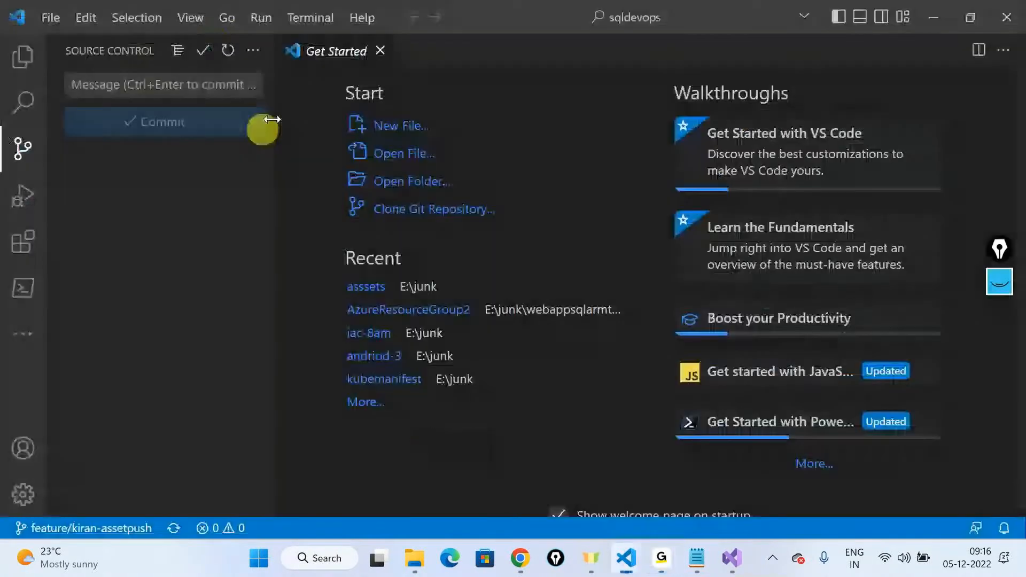
pyautogui.click(23, 57)
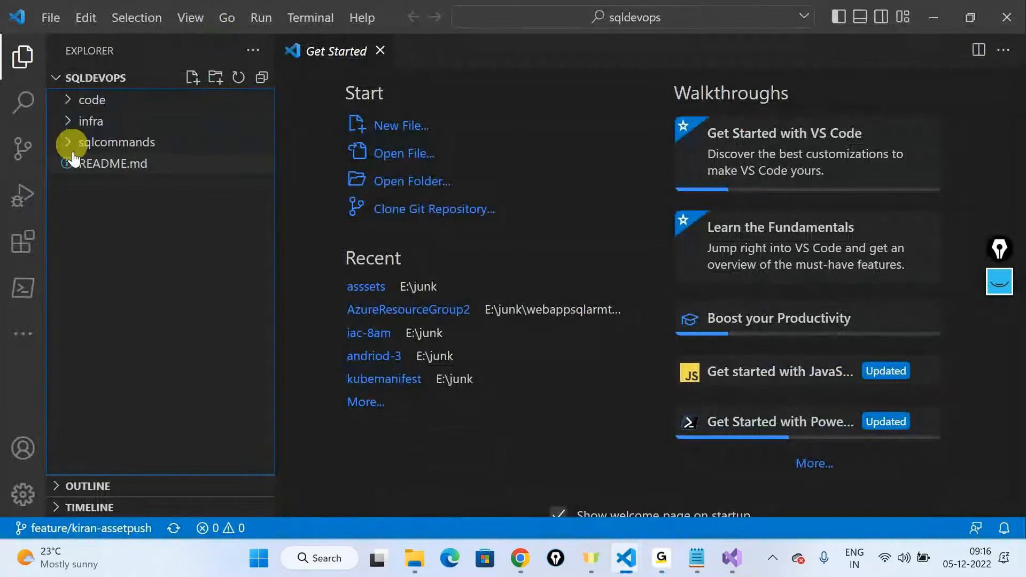
pyautogui.click(65, 121)
pyautogui.click(100, 153)
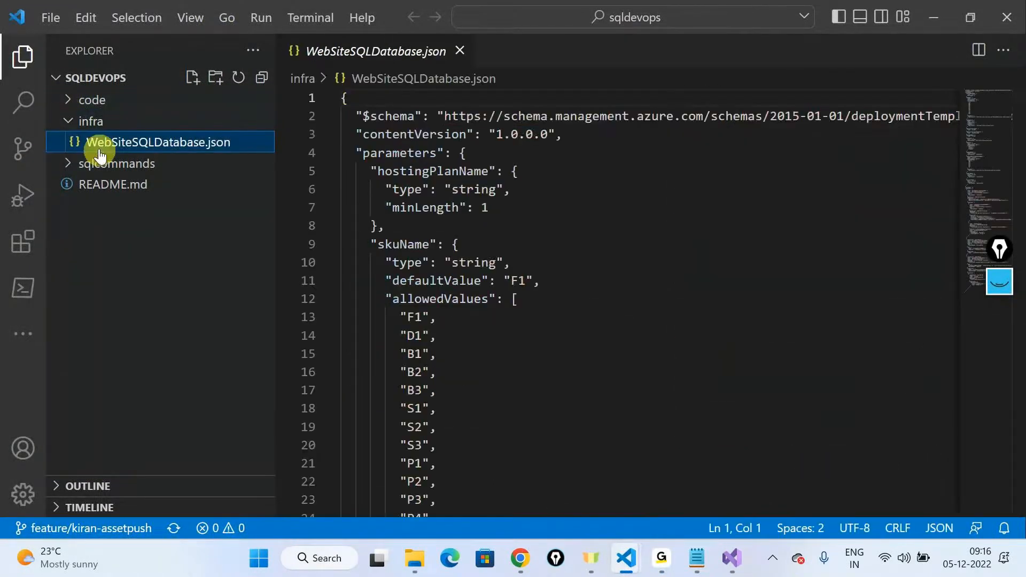
# Step: Expand the code folder, open commands.sql from the sqlcommands folder, and dismiss the deprecated schema warning
pyautogui.click(64, 102)
pyautogui.click(88, 230)
pyautogui.click(96, 248)
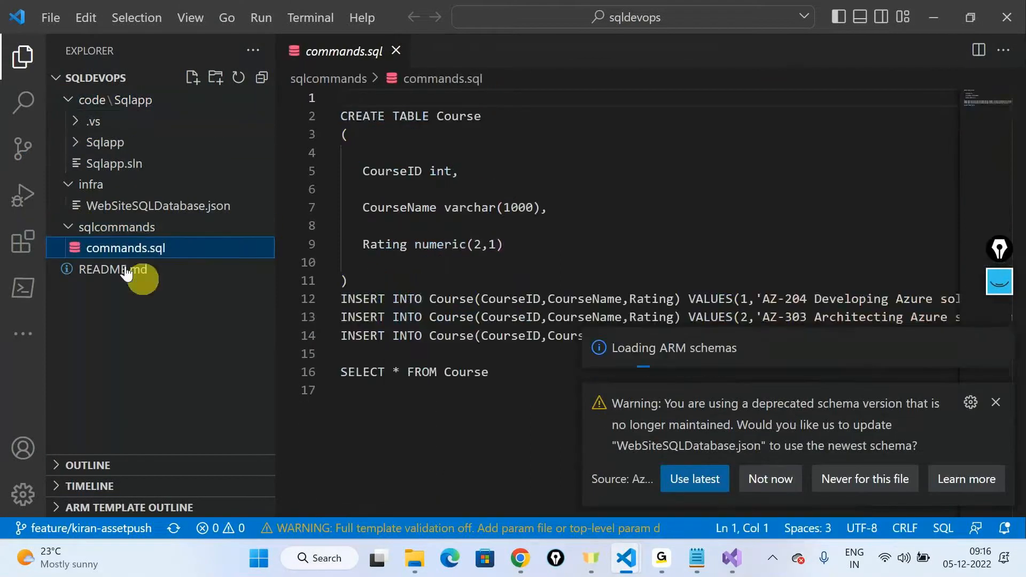
pyautogui.click(995, 402)
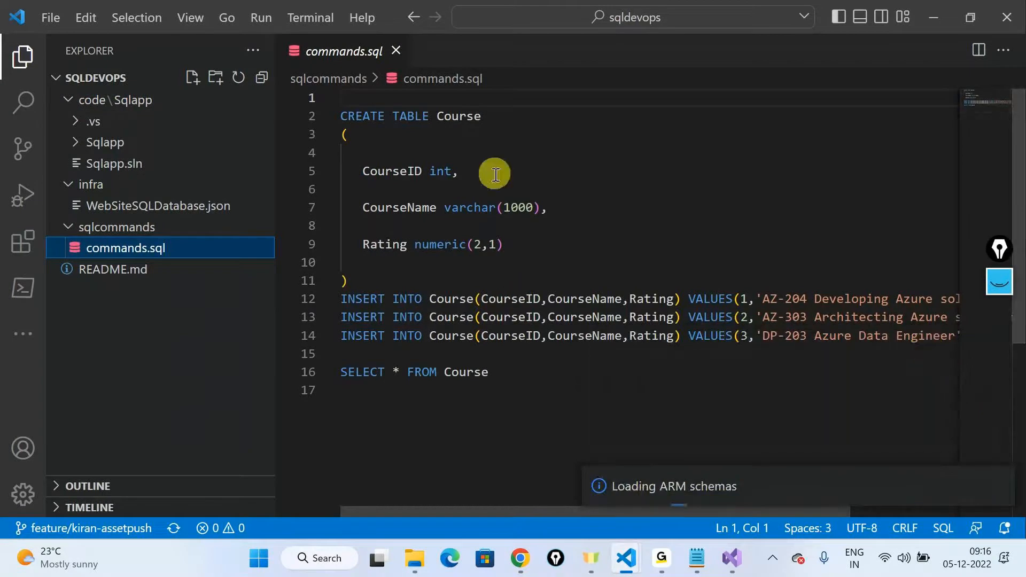
# Step: Highlight the CREATE TABLE Course statement in commands.sql, and expand the inner Sqlapp folder to review the application files
pyautogui.moveTo(349, 281); pyautogui.dragTo(302, 97)
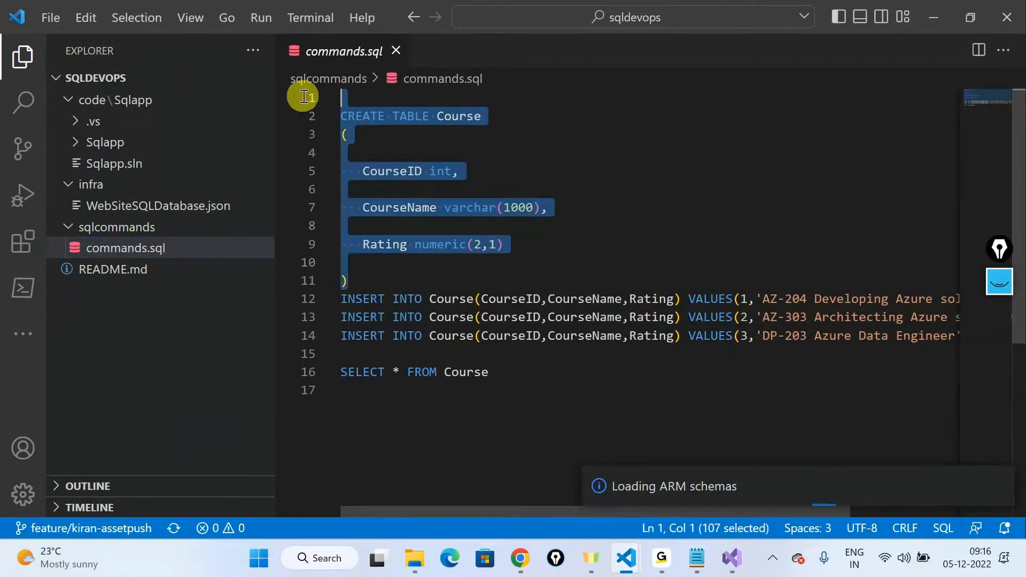
pyautogui.click(79, 143)
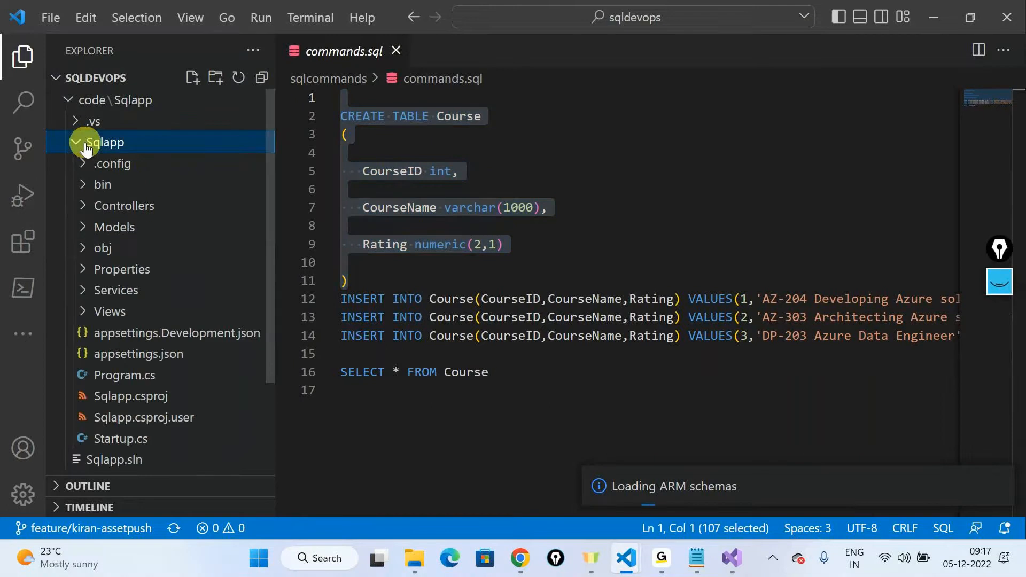
pyautogui.scroll(-2, 110, 235)
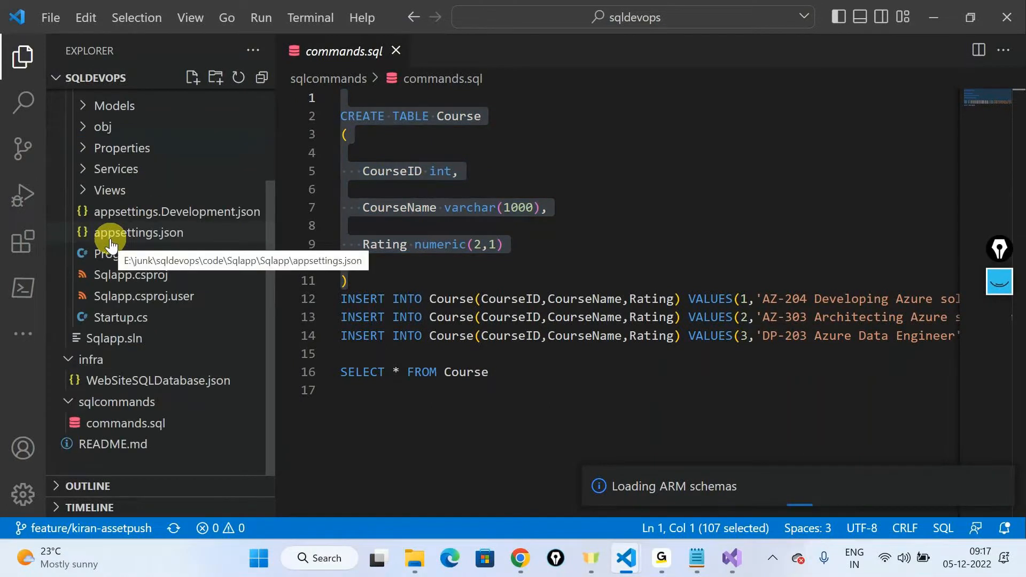
pyautogui.scroll(2, 109, 235)
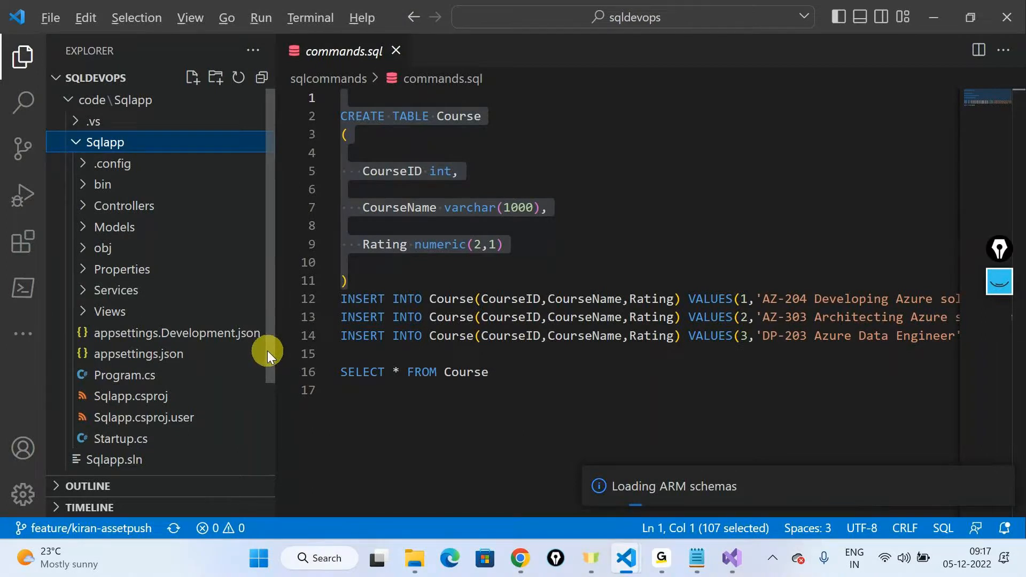
# Step: Switch to the Notepad notes and append "- Drive the app (webapp)" to the Code - .NET 3.1 line
pyautogui.hotkey('alt', 'Tab')
pyautogui.hotkey('alt', 'Down')
pyautogui.hotkey('alt', 'Right')
pyautogui.hotkey('alt', 'Right')
pyautogui.click(190, 215)
pyautogui.click(201, 106)
pyautogui.write('-  ')
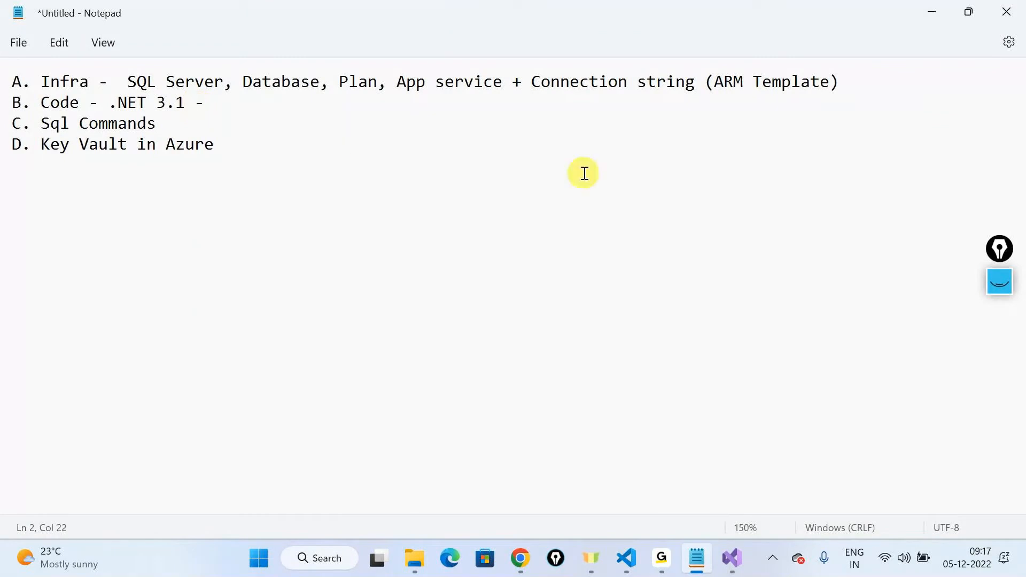
pyautogui.write('Dric')
pyautogui.press('BackSpace')
pyautogui.write('ve the app ')
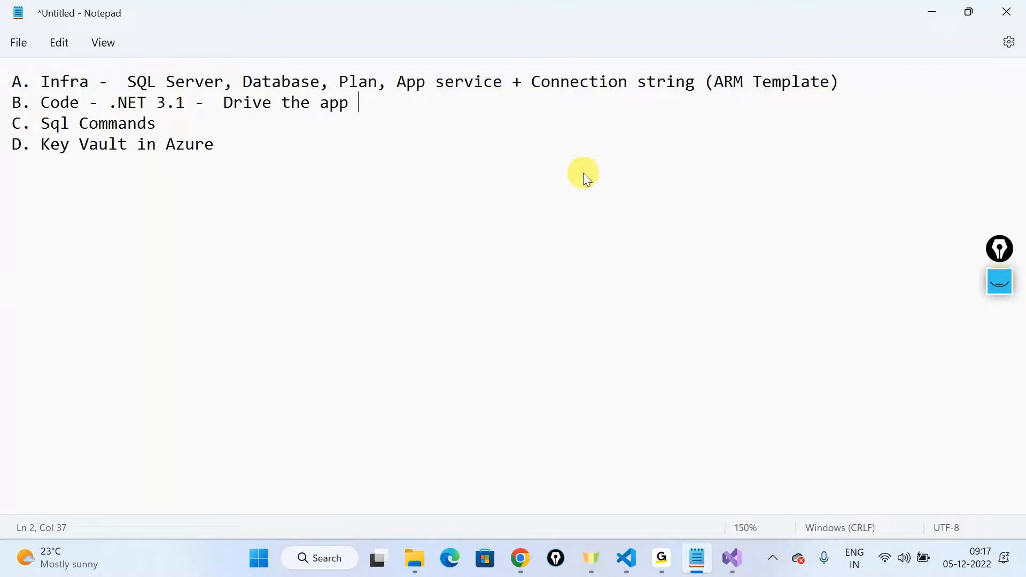
pyautogui.write('(webapp)')
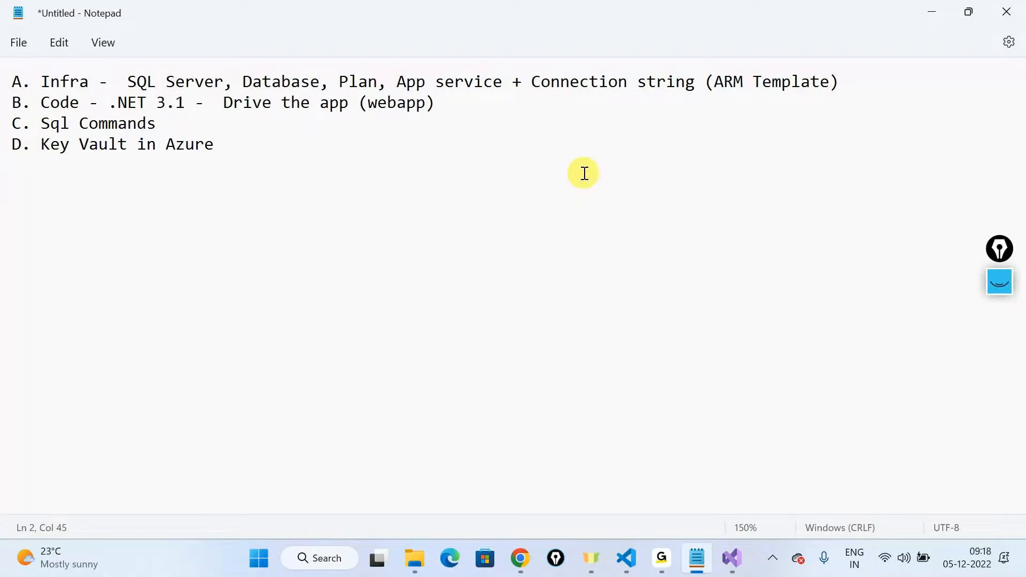
# Step: Return to Visual Studio Code, collapse the code folder, and open WebSiteSQLDatabase.json to examine its parameters and resources
pyautogui.hotkey('alt', 'Tab')
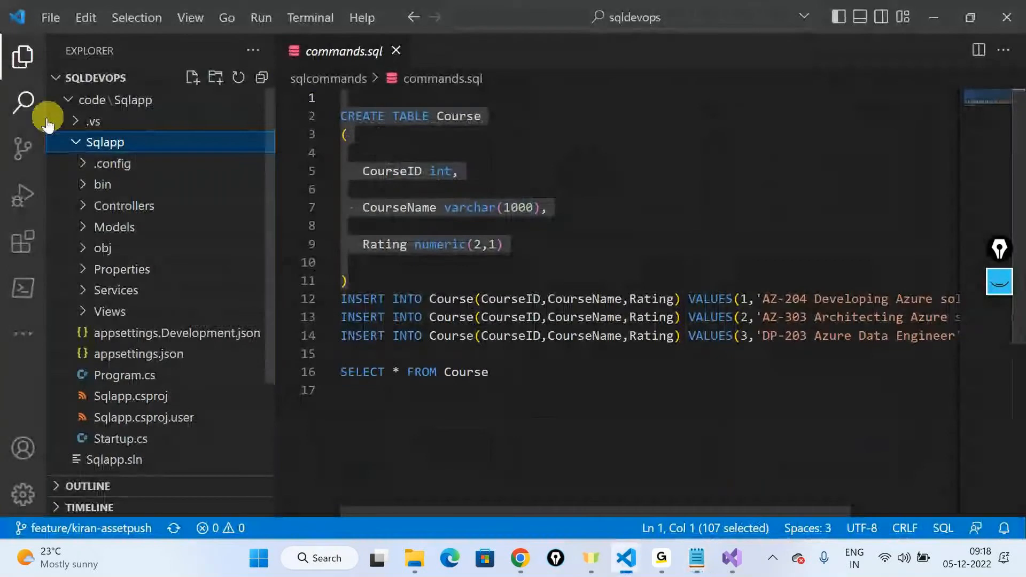
pyautogui.click(66, 100)
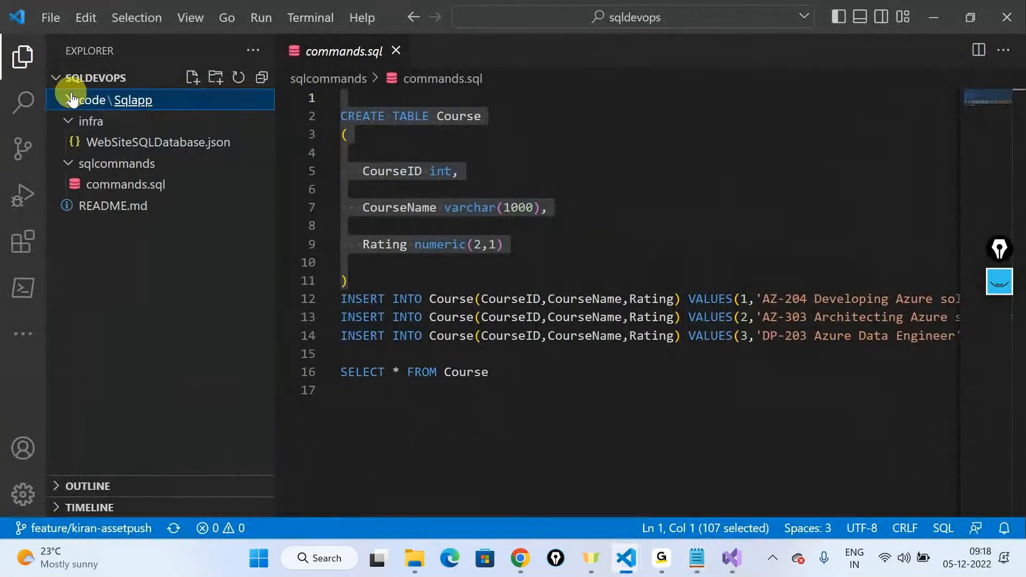
pyautogui.click(67, 142)
pyautogui.scroll(-4, 604, 401)
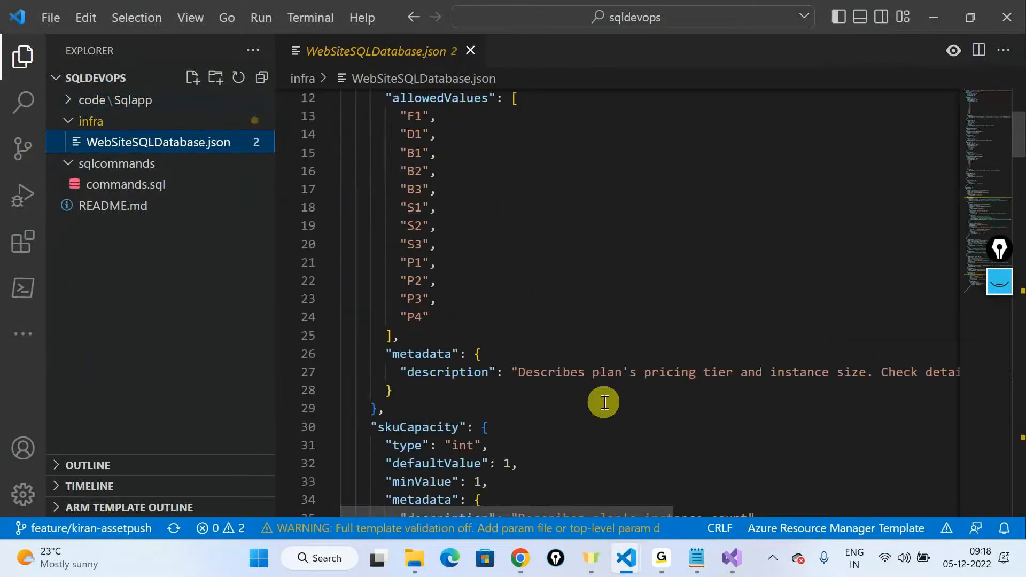
pyautogui.scroll(-9, 604, 402)
pyautogui.scroll(-10, 603, 403)
pyautogui.scroll(5, 604, 404)
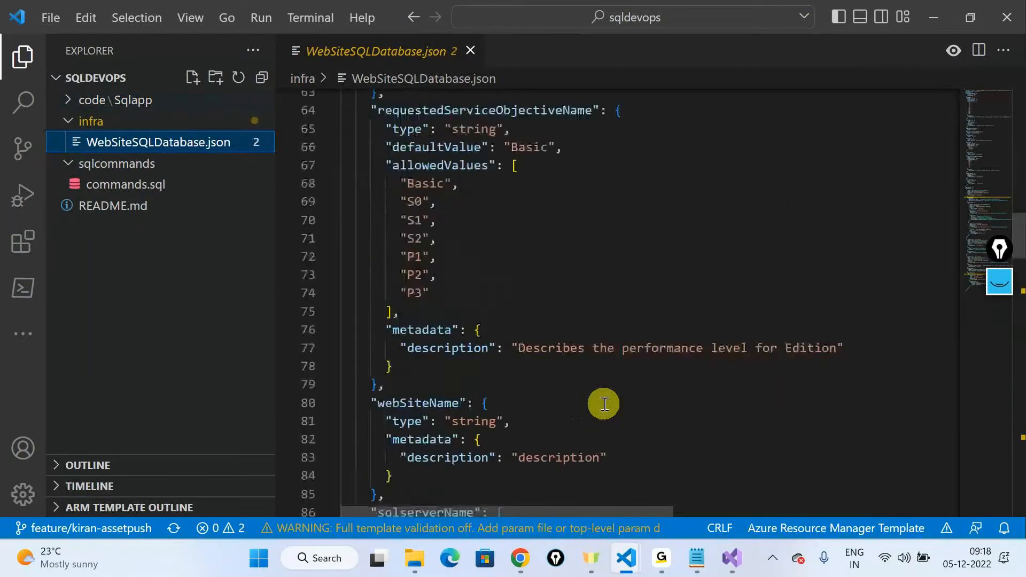
pyautogui.scroll(-10, 605, 406)
pyautogui.scroll(-5, 606, 410)
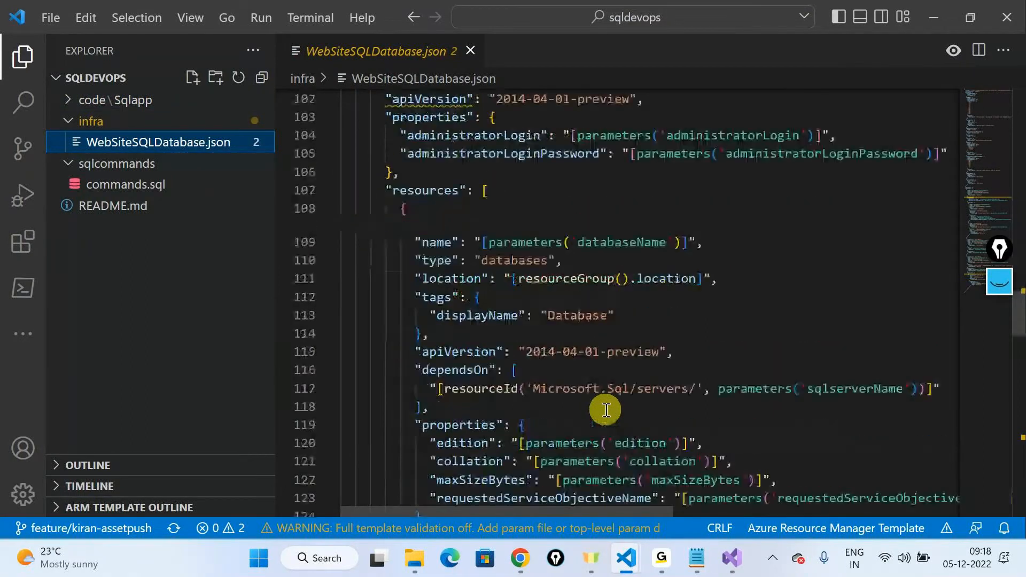
pyautogui.scroll(13, 606, 410)
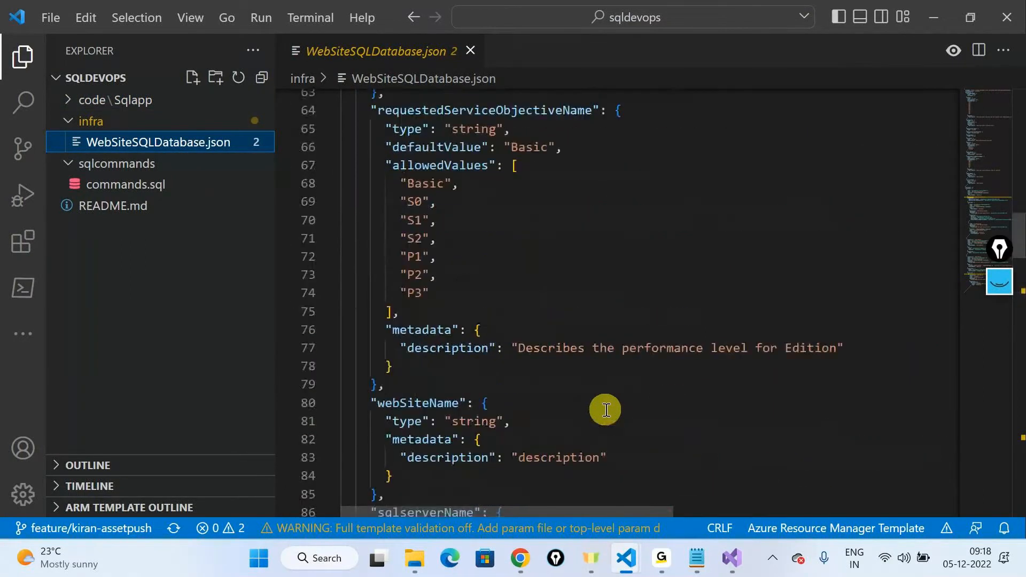
# Step: Open CourseService.cs from the Services folder of Sqlapp and highlight the SqlConnection type in the GetConnection method
pyautogui.click(70, 103)
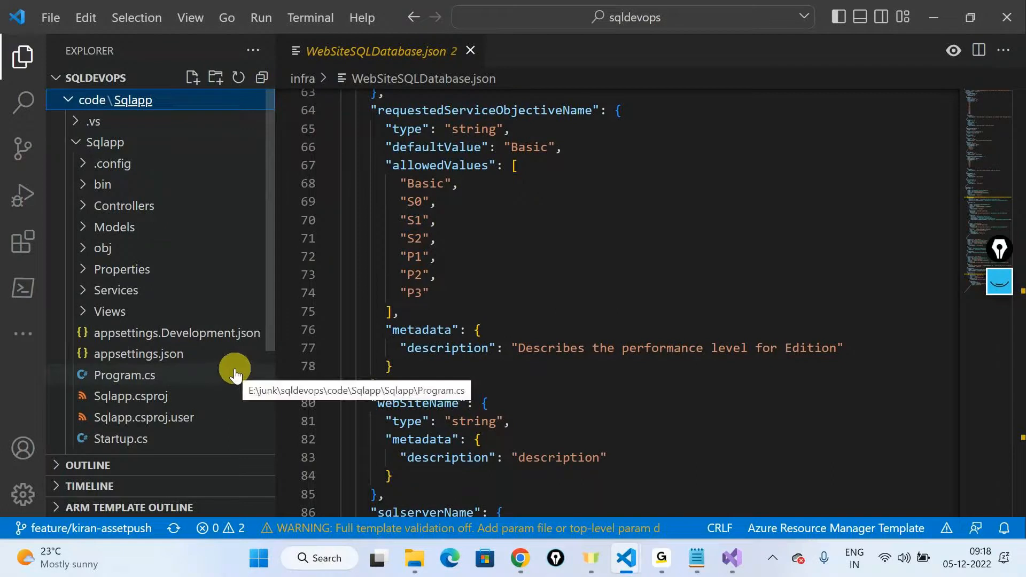
pyautogui.scroll(-3, 229, 369)
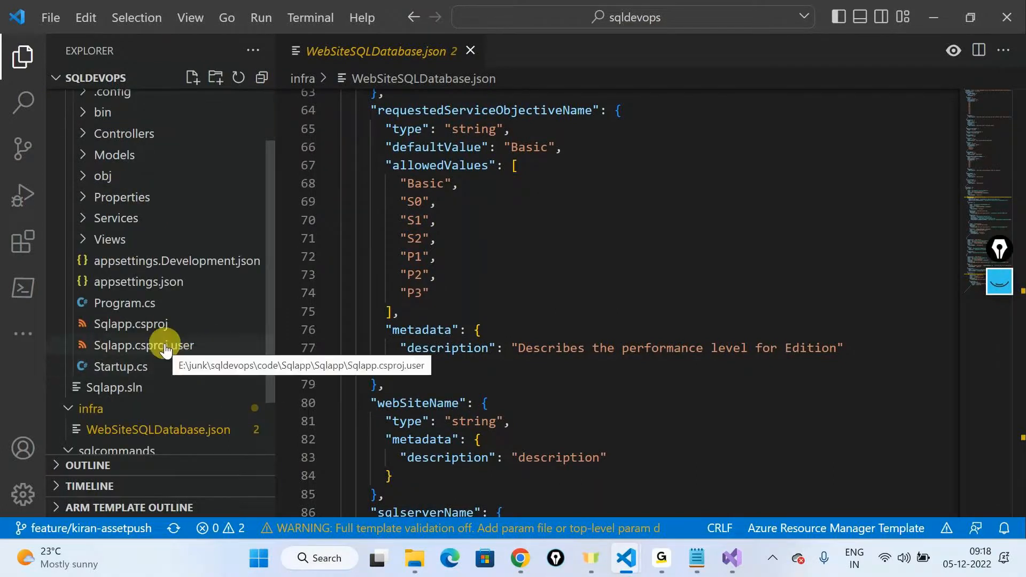
pyautogui.click(84, 220)
pyautogui.click(147, 239)
pyautogui.scroll(-3, 708, 279)
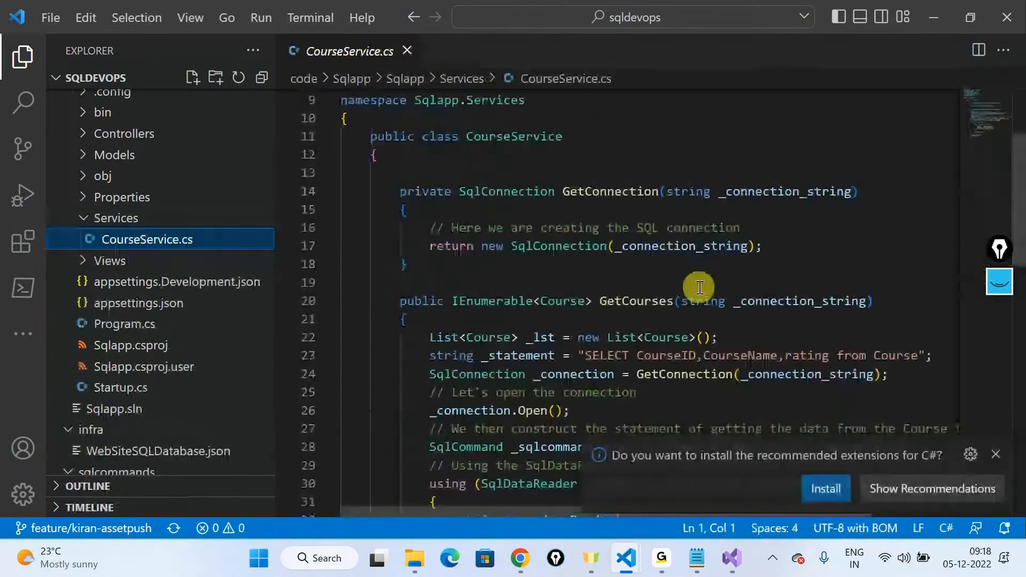
pyautogui.doubleClick(507, 193)
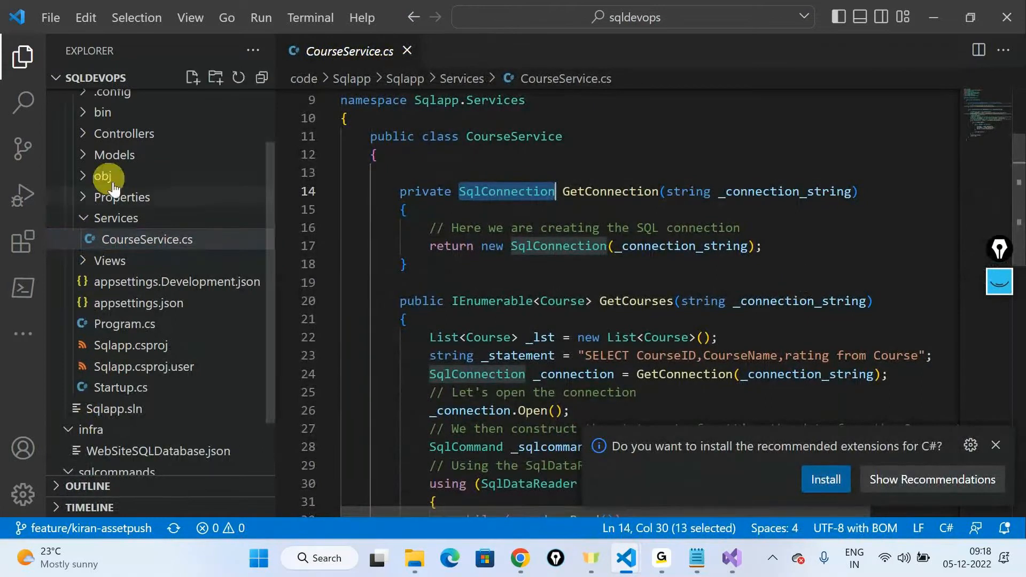
# Step: Collapse the code folder, reopen WebSiteSQLDatabase.json from the infra folder, and hide the file explorer
pyautogui.scroll(2, 107, 171)
pyautogui.click(66, 102)
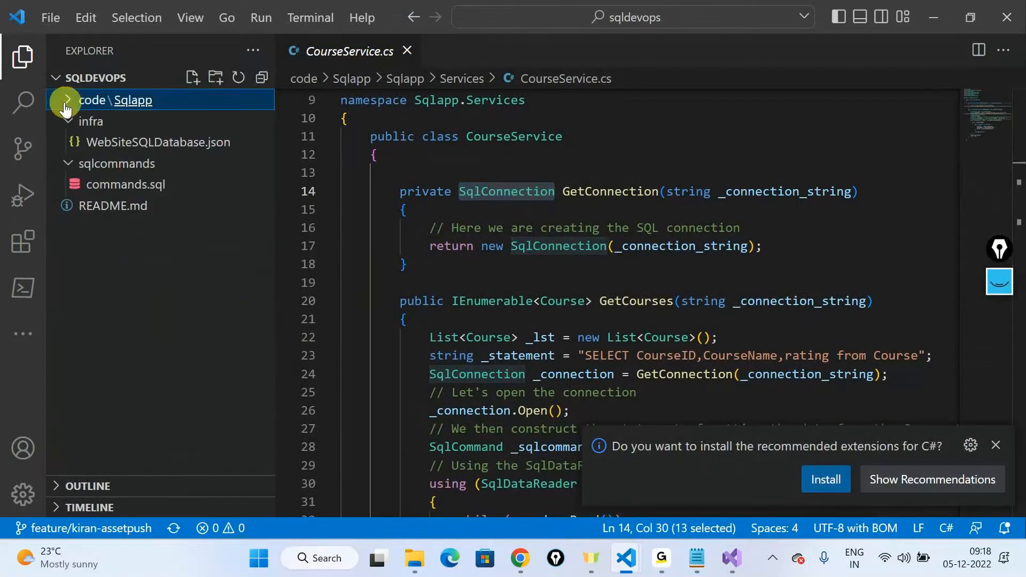
pyautogui.click(78, 154)
pyautogui.click(21, 58)
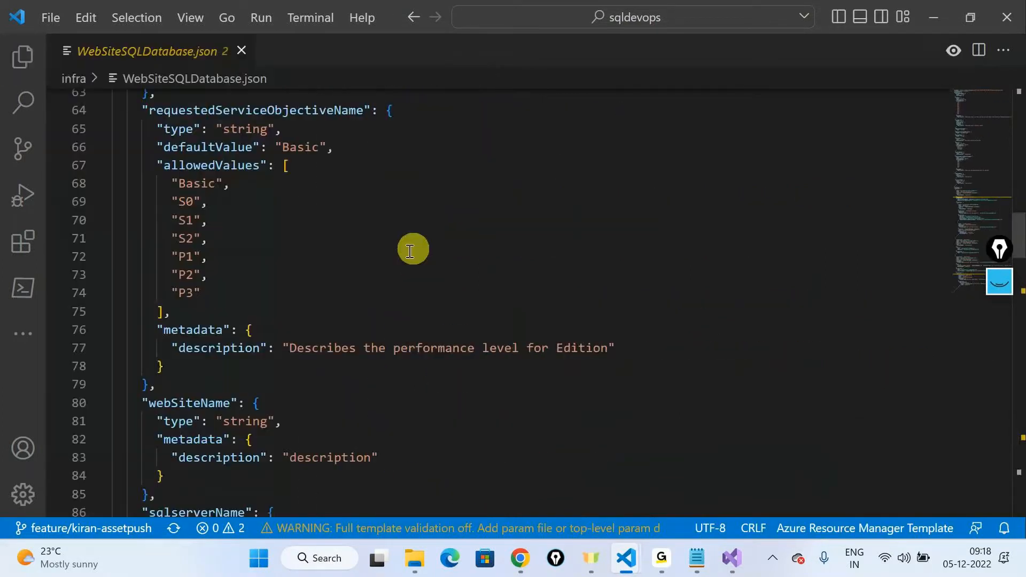
# Step: Examine the full Sqlconnection value under connectionstrings, highlighting its administratorLogin and administratorLoginPassword parameters
pyautogui.scroll(-20, 415, 245)
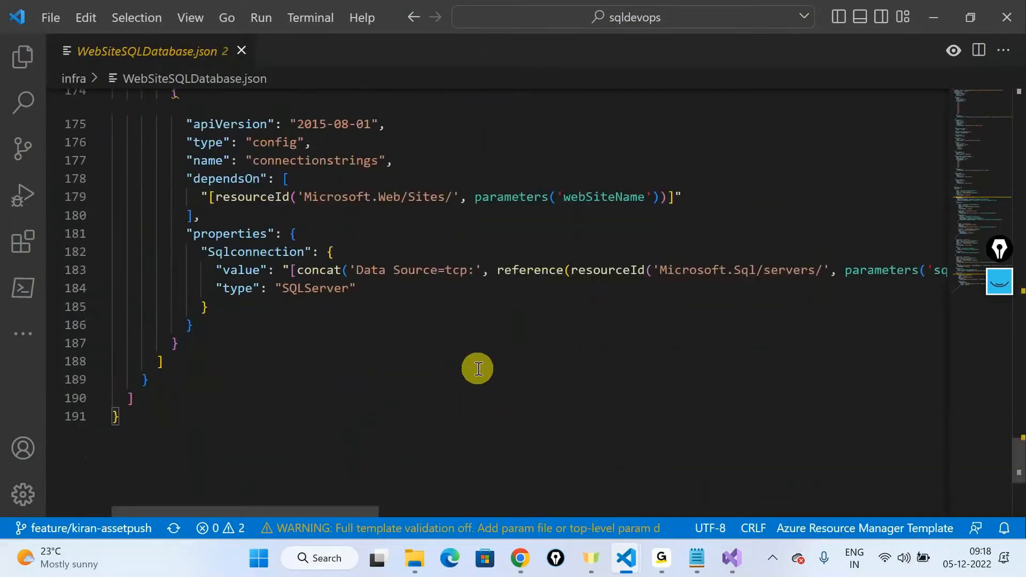
pyautogui.tripleClick(383, 270)
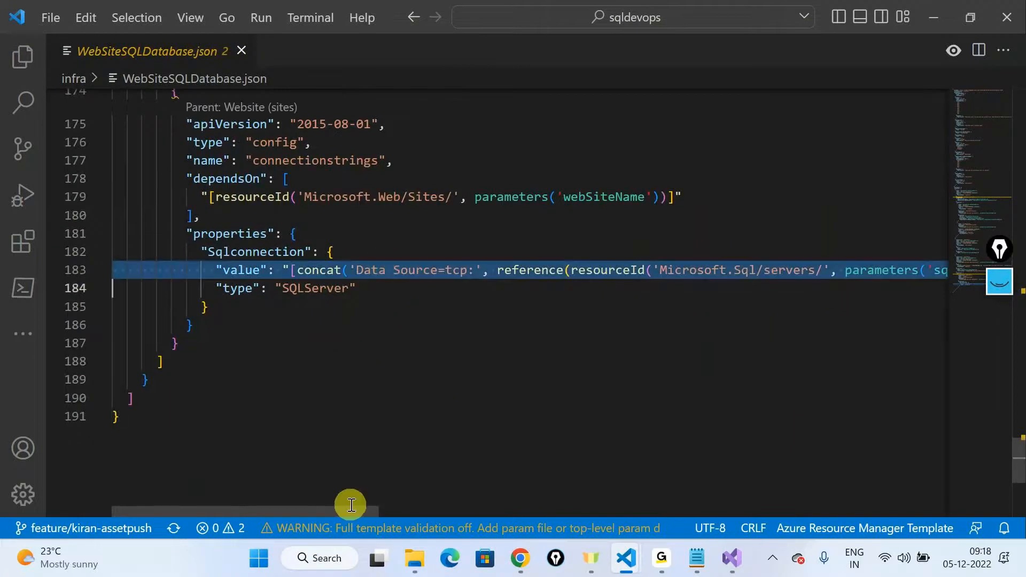
pyautogui.moveTo(351, 504); pyautogui.dragTo(742, 569)
pyautogui.doubleClick(652, 271)
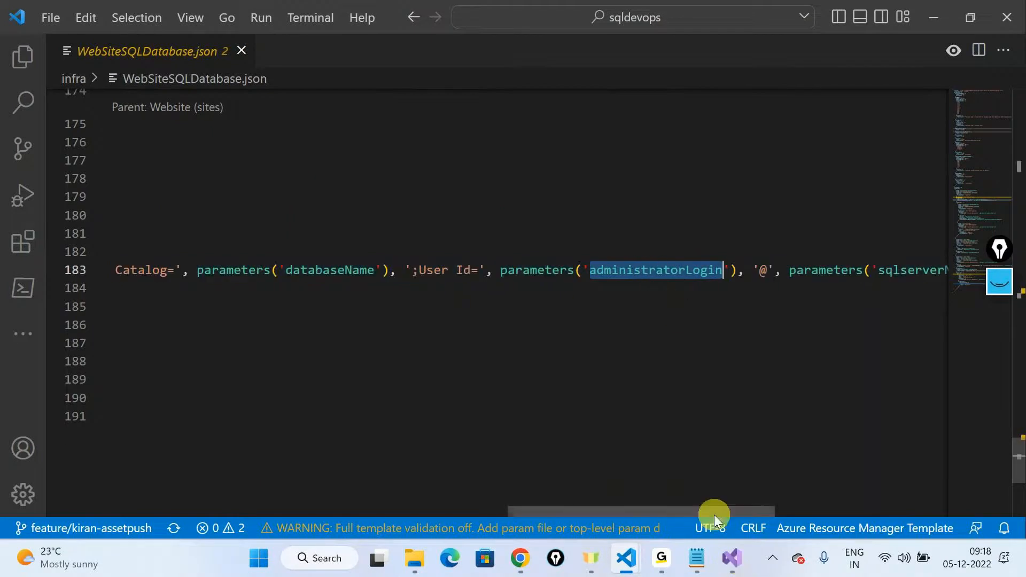
pyautogui.moveTo(713, 510); pyautogui.dragTo(809, 508)
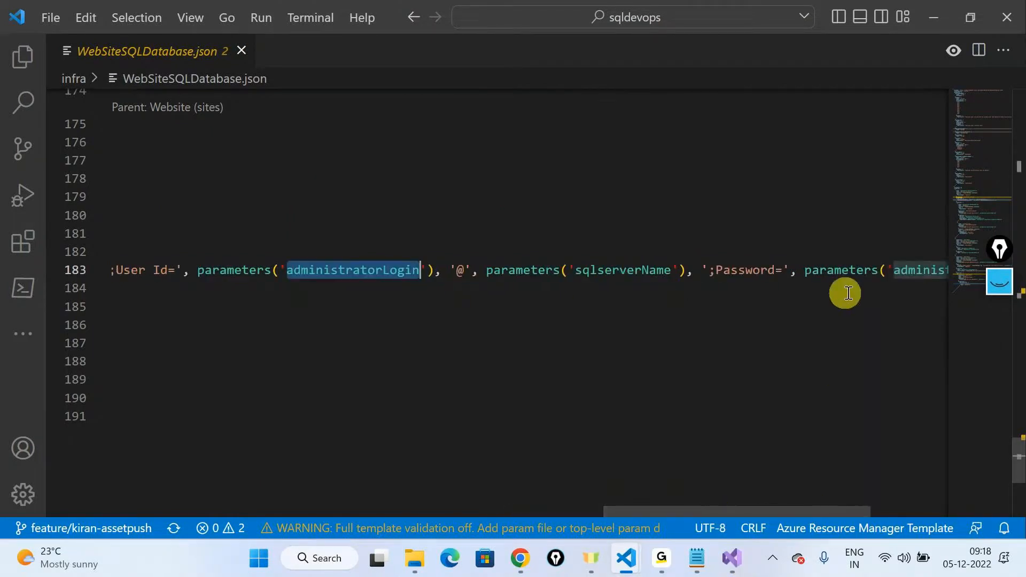
pyautogui.moveTo(796, 515); pyautogui.dragTo(883, 503)
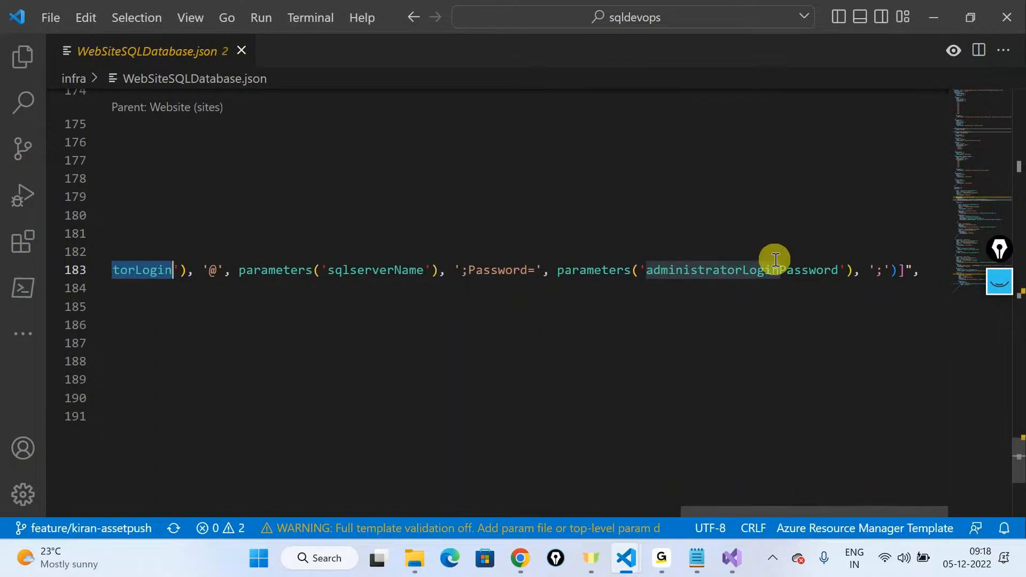
pyautogui.doubleClick(769, 271)
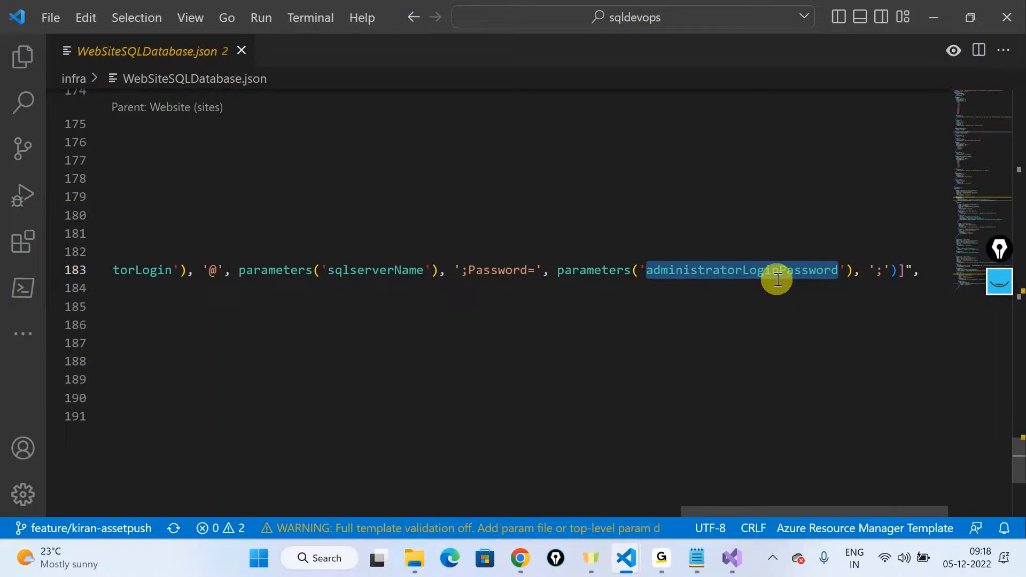
pyautogui.click(600, 272)
pyautogui.doubleClick(728, 270)
pyautogui.moveTo(749, 512); pyautogui.dragTo(135, 455)
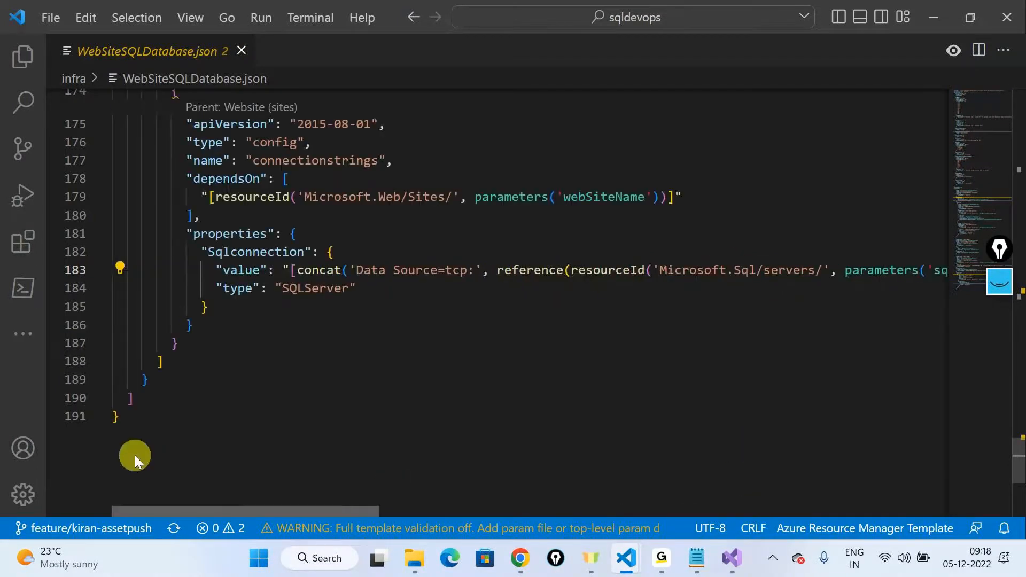
# Step: Find the SqlServer resource's properties block and highlight its administrator login and password parameter references
pyautogui.scroll(20, 190, 281)
pyautogui.scroll(3, 190, 281)
pyautogui.scroll(-2, 189, 282)
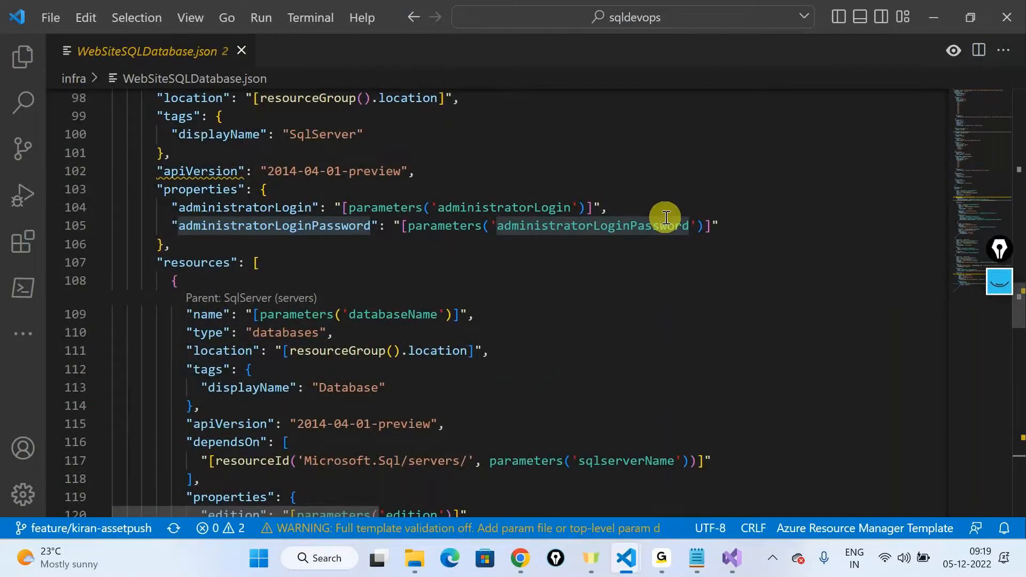
pyautogui.moveTo(721, 227); pyautogui.dragTo(3, 183)
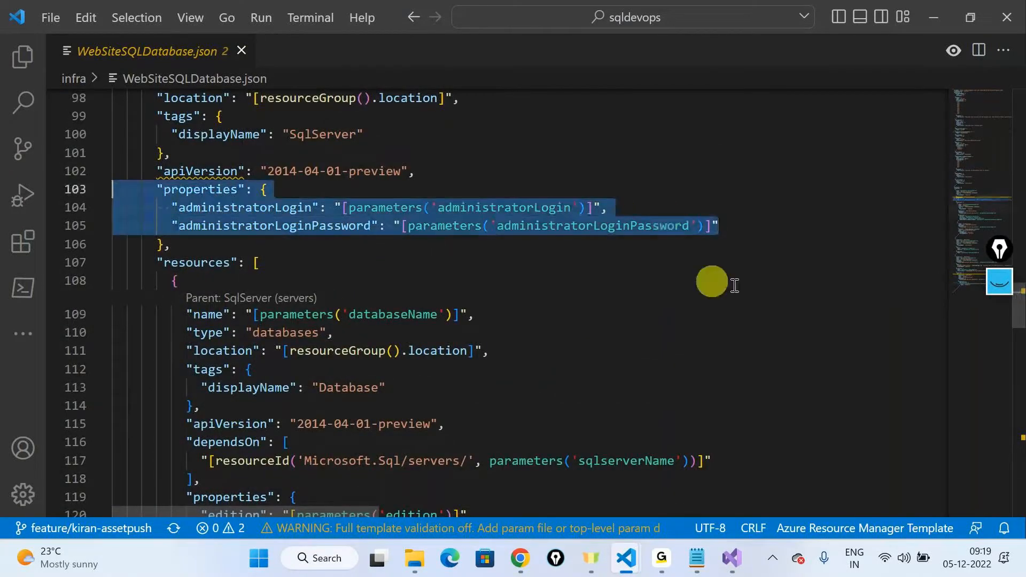
pyautogui.doubleClick(443, 226)
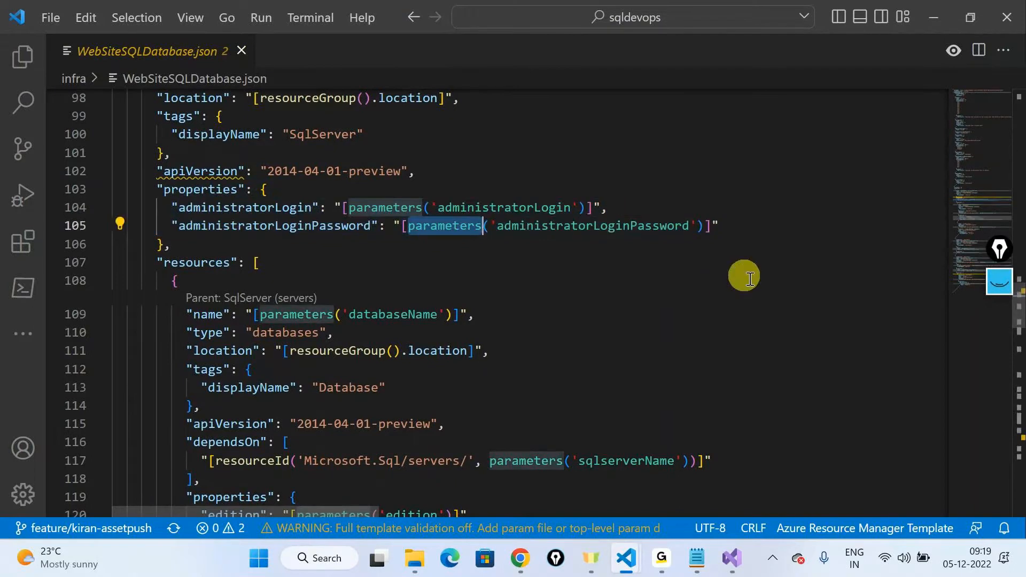
# Step: Locate the administratorLoginPassword definition in the template's parameters and highlight its securestring type
pyautogui.scroll(15, 401, 339)
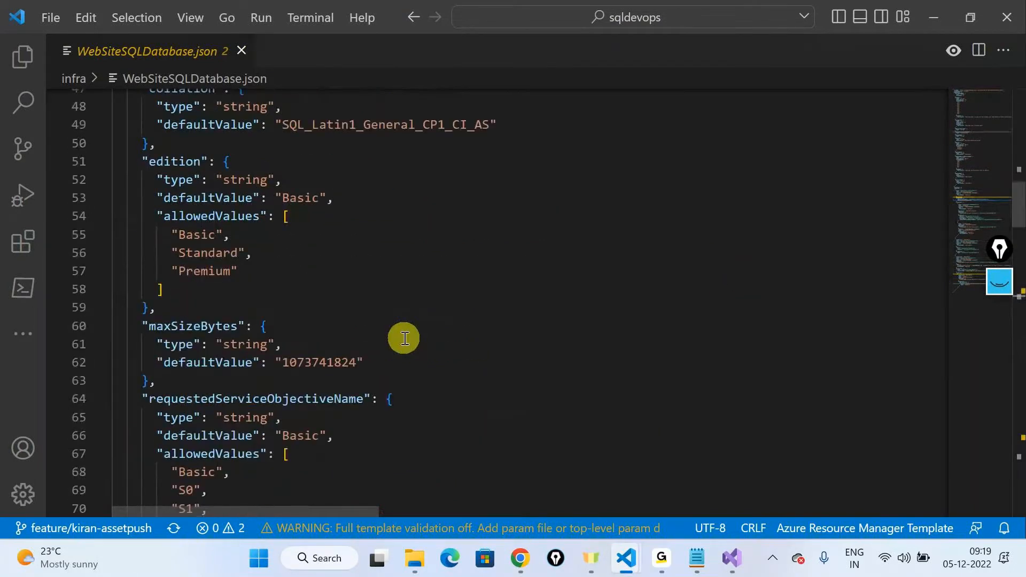
pyautogui.scroll(-1, 403, 337)
pyautogui.scroll(8, 403, 339)
pyautogui.scroll(-3, 348, 353)
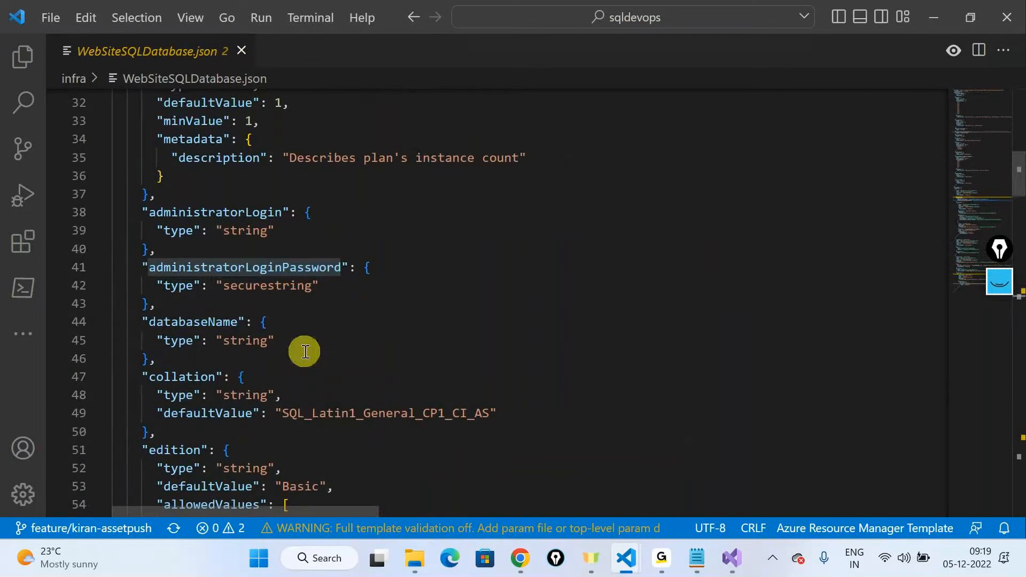
pyautogui.doubleClick(274, 287)
# Step: Draw an arrow pointing to the securestring type with the screen pen, and write "Runtime" with an outline around it
pyautogui.click(1000, 250)
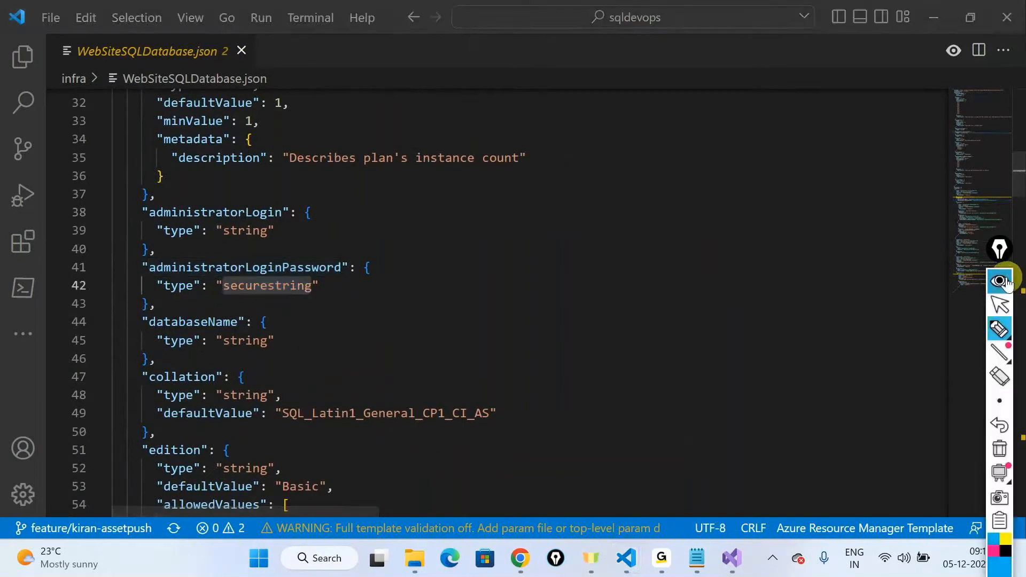
pyautogui.moveTo(562, 219); pyautogui.dragTo(391, 277)
pyautogui.moveTo(402, 255); pyautogui.dragTo(409, 289)
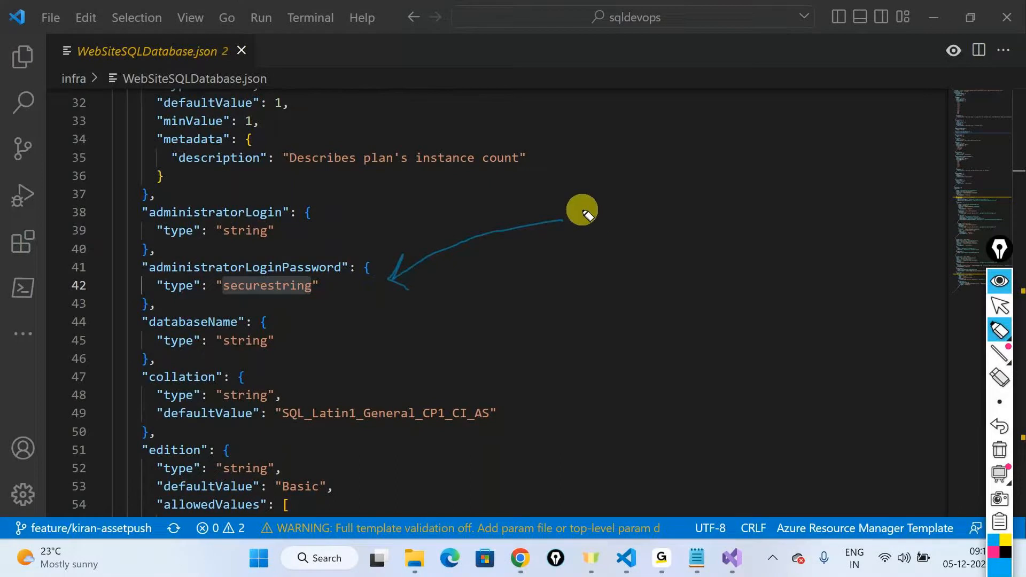
pyautogui.moveTo(584, 229)
pyautogui.mouseDown()
pyautogui.moveTo(613, 234)
pyautogui.moveTo(639, 192)
pyautogui.moveTo(676, 176)
pyautogui.moveTo(733, 174)
pyautogui.mouseUp()
pyautogui.moveTo(752, 162); pyautogui.dragTo(768, 173)
pyautogui.moveTo(603, 250)
pyautogui.mouseDown()
pyautogui.moveTo(615, 151)
pyautogui.moveTo(588, 190)
pyautogui.mouseUp()
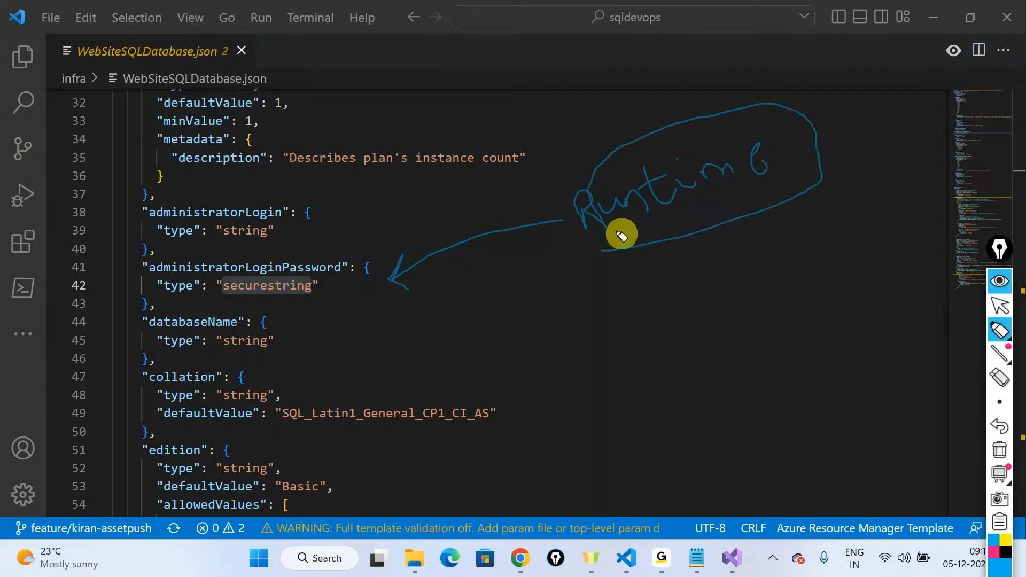
pyautogui.moveTo(1007, 339)
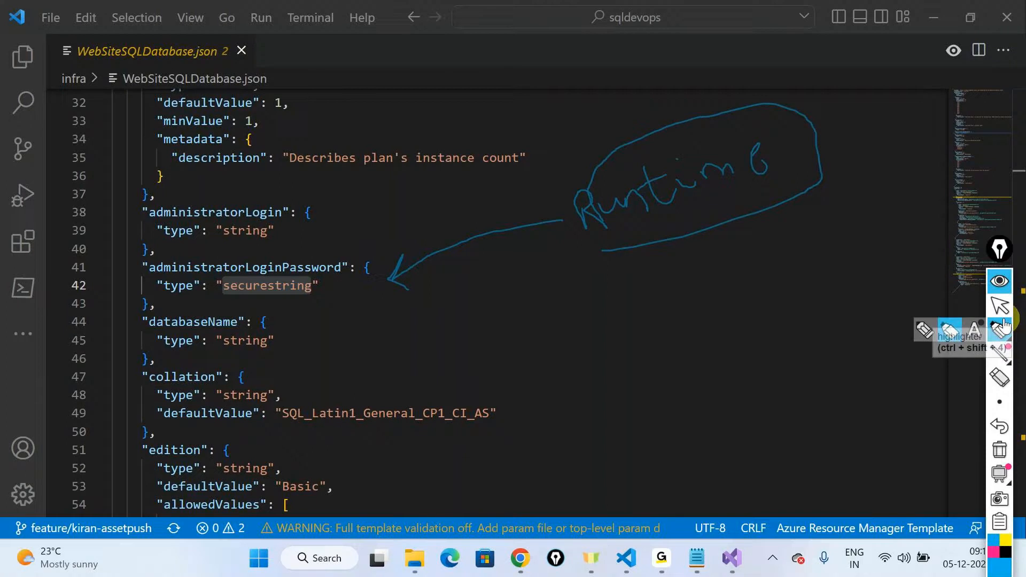
# Step: Clear the screen-pen drawings, restore the normal pointer and return to WebSiteSQLDatabase.json
pyautogui.click(928, 328)
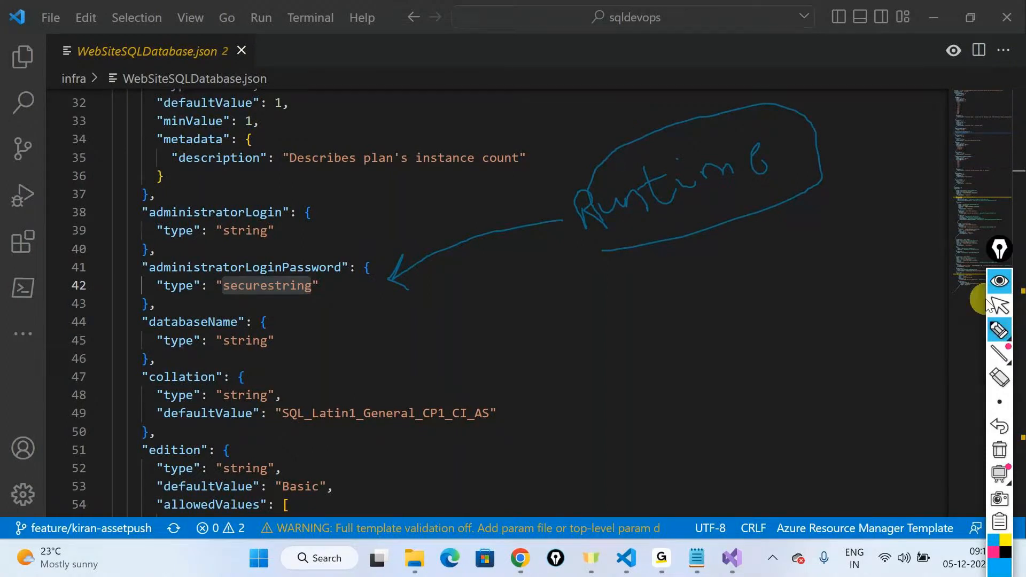
pyautogui.click(995, 305)
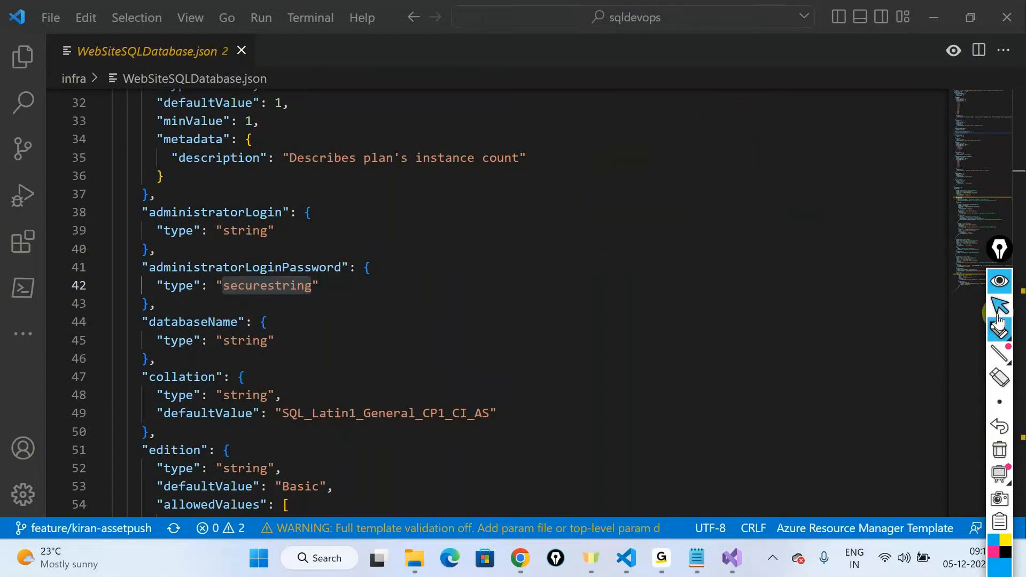
pyautogui.hotkey('alt', 'Tab')
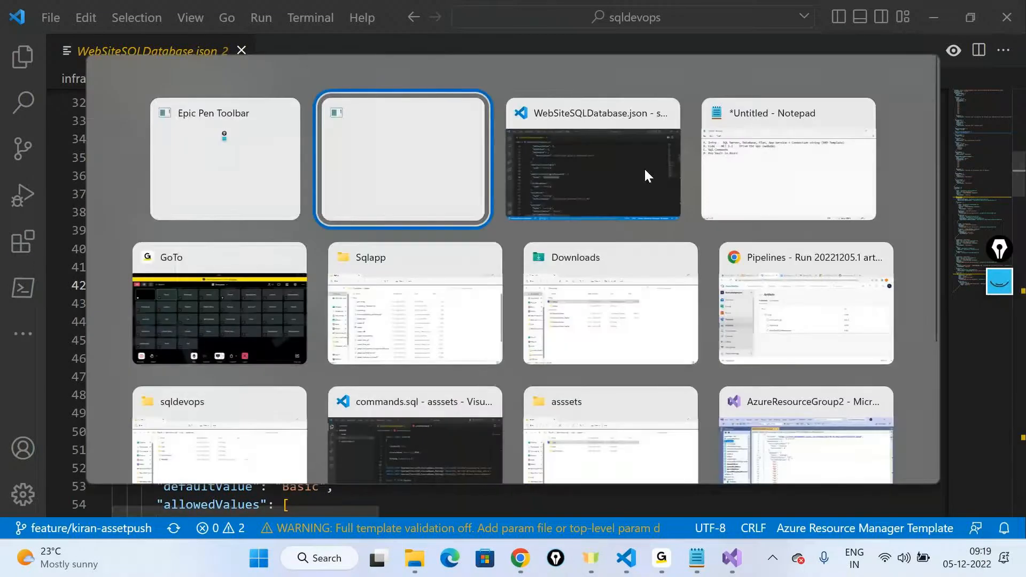
pyautogui.hotkey('alt', 'Tab')
pyautogui.hotkey('alt', 'Tab')
pyautogui.hotkey('alt', 'Tab')
pyautogui.click(645, 171)
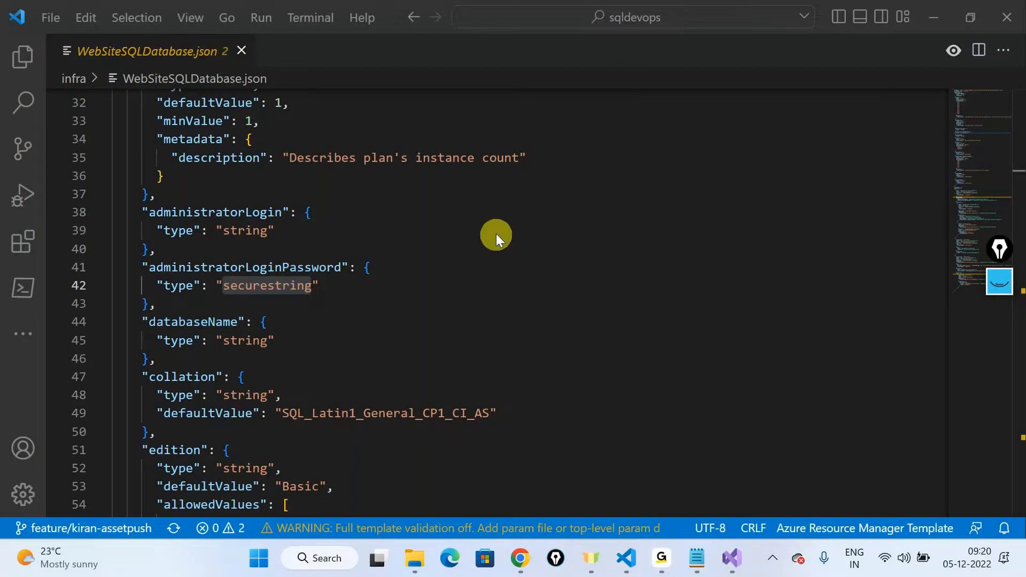
# Step: Examine the hostingPlanName and skuName parameters at the start of WebSiteSQLDatabase.json, dismissing the parameter file picker
pyautogui.hotkey('alt', 'Tab')
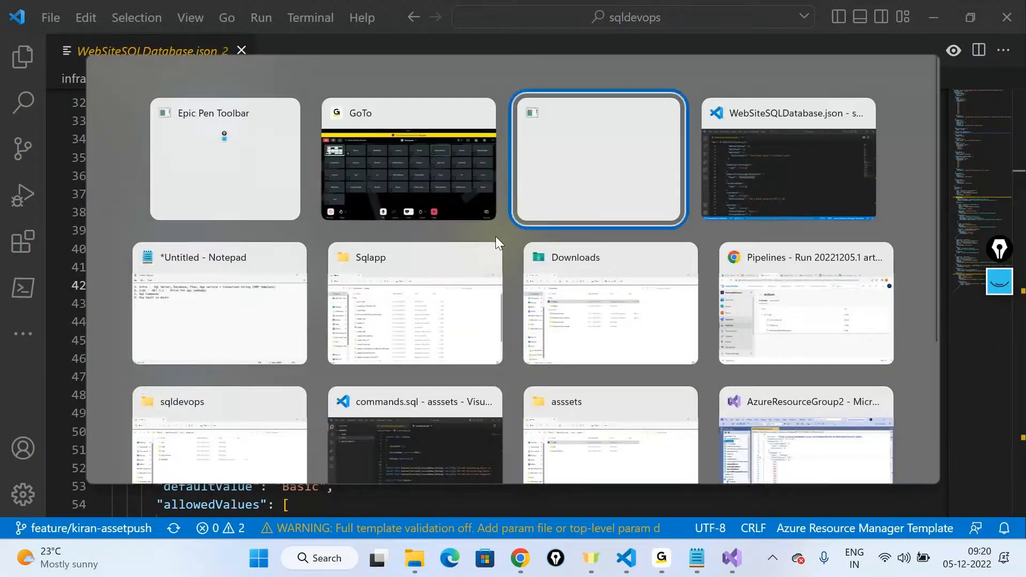
pyautogui.scroll(10, 489, 313)
pyautogui.click(522, 280)
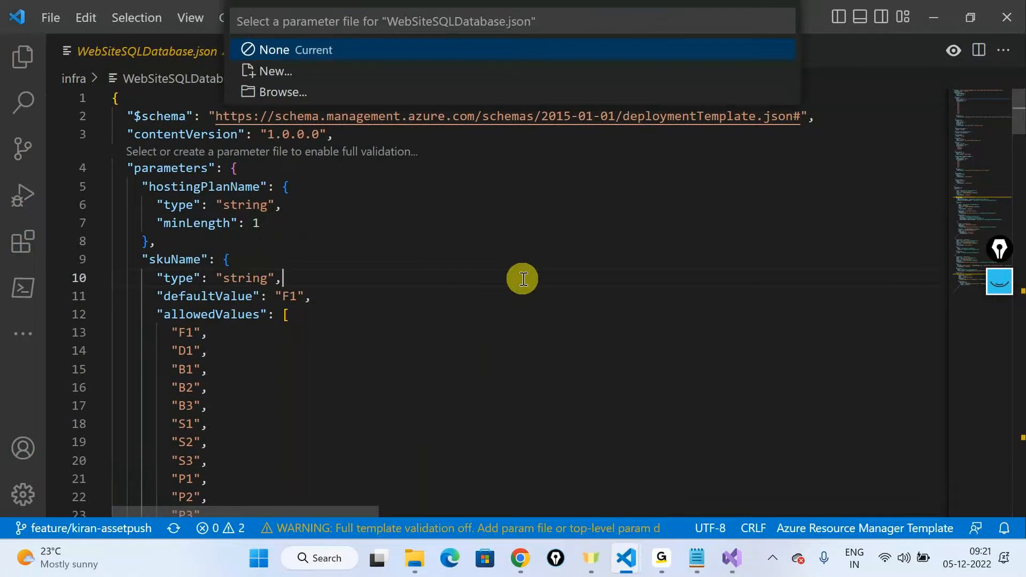
pyautogui.click(261, 246)
pyautogui.click(234, 191)
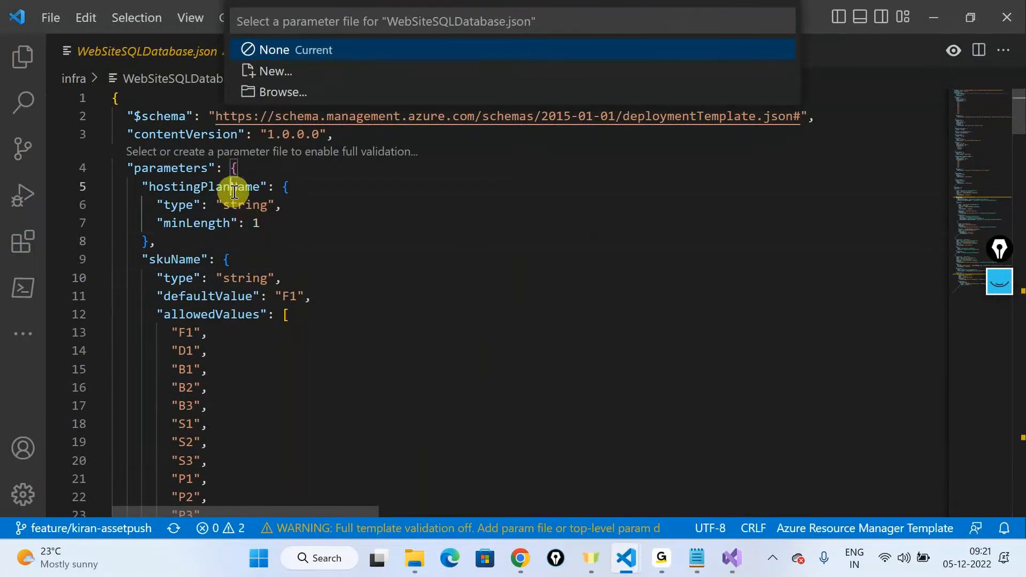
pyautogui.click(316, 258)
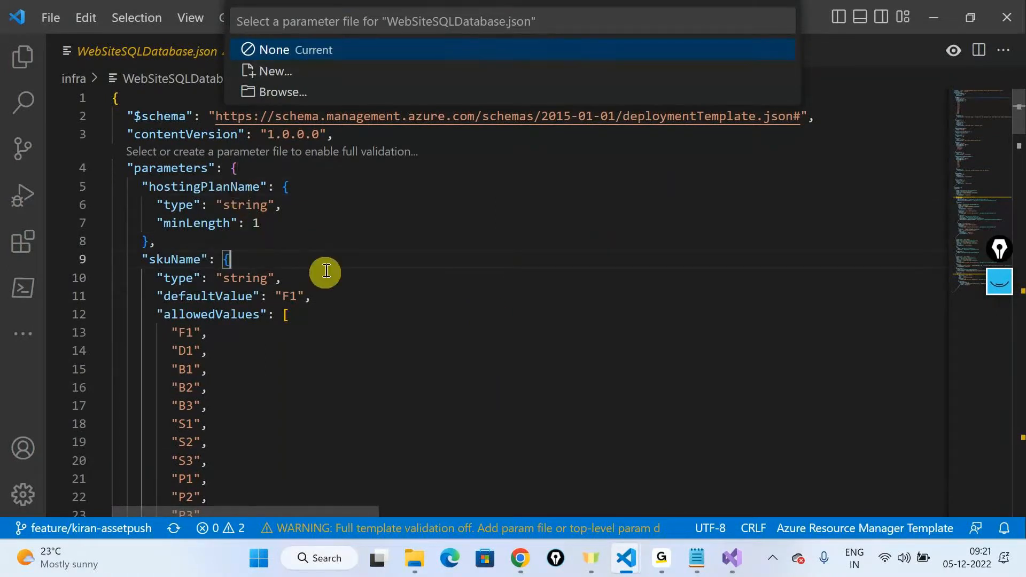
pyautogui.press('Escape')
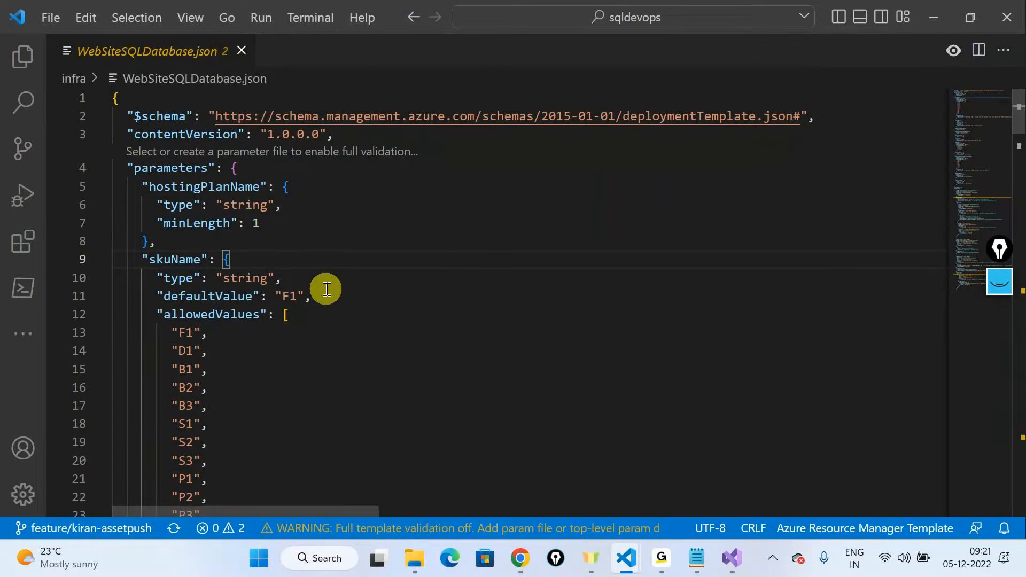
# Step: Switch to Azure DevOps in Chrome and open the dotnetapplicationrelease release pipeline for editing
pyautogui.hotkey('ctrl', 'alt', 'g')
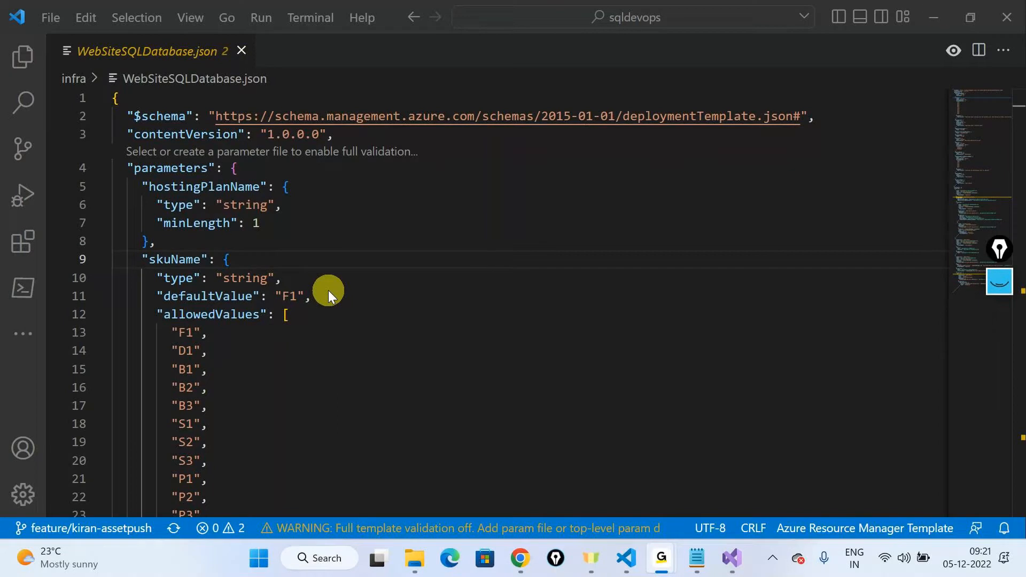
pyautogui.click(944, 16)
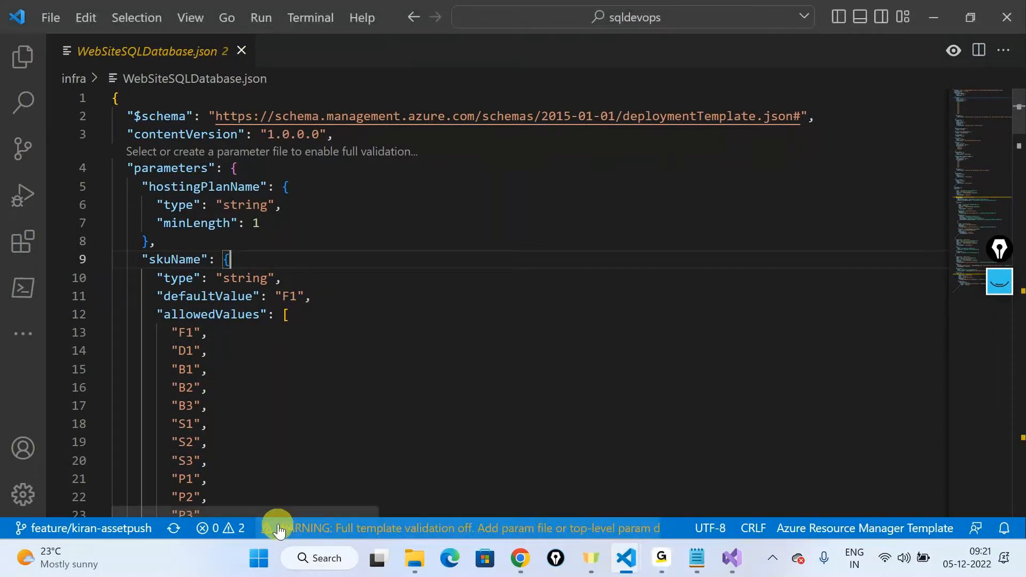
pyautogui.click(528, 573)
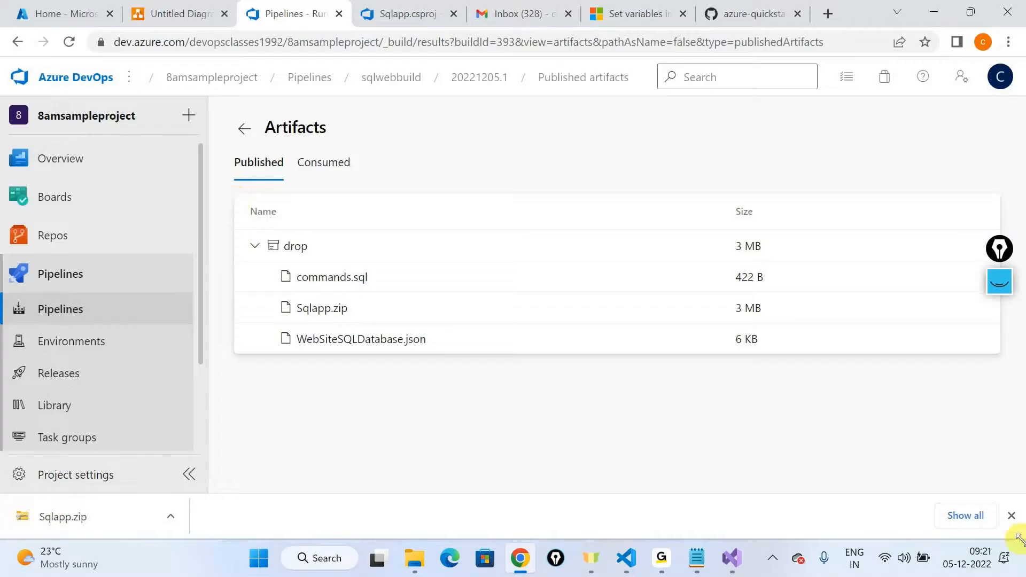
pyautogui.scroll(-2, 112, 412)
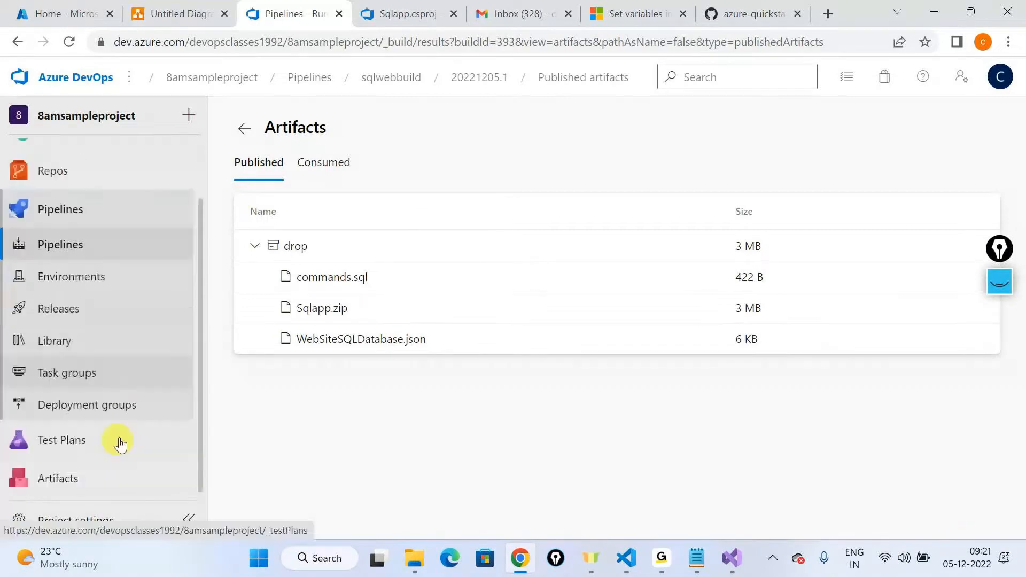
pyautogui.click(56, 339)
pyautogui.click(59, 315)
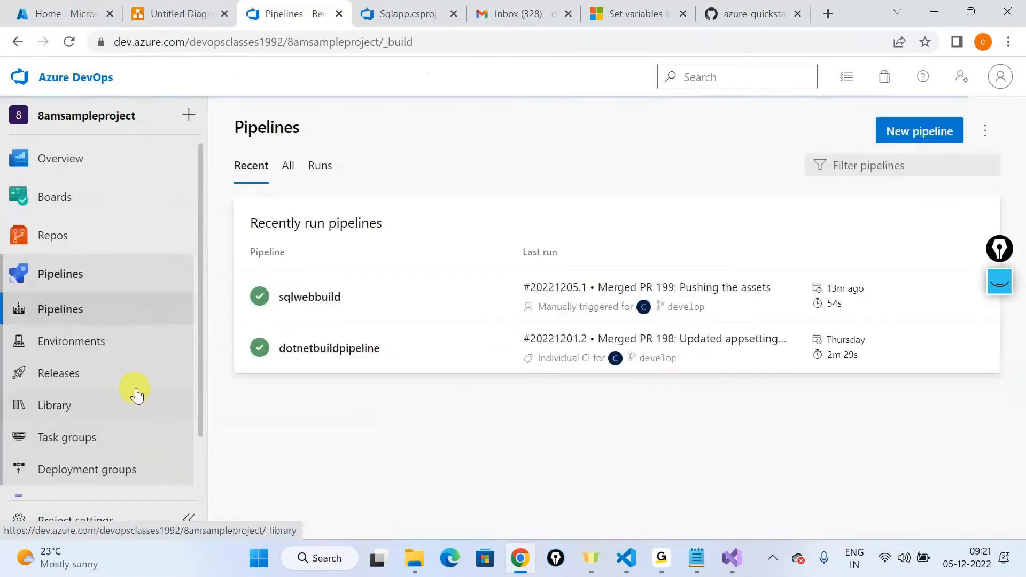
pyautogui.click(83, 377)
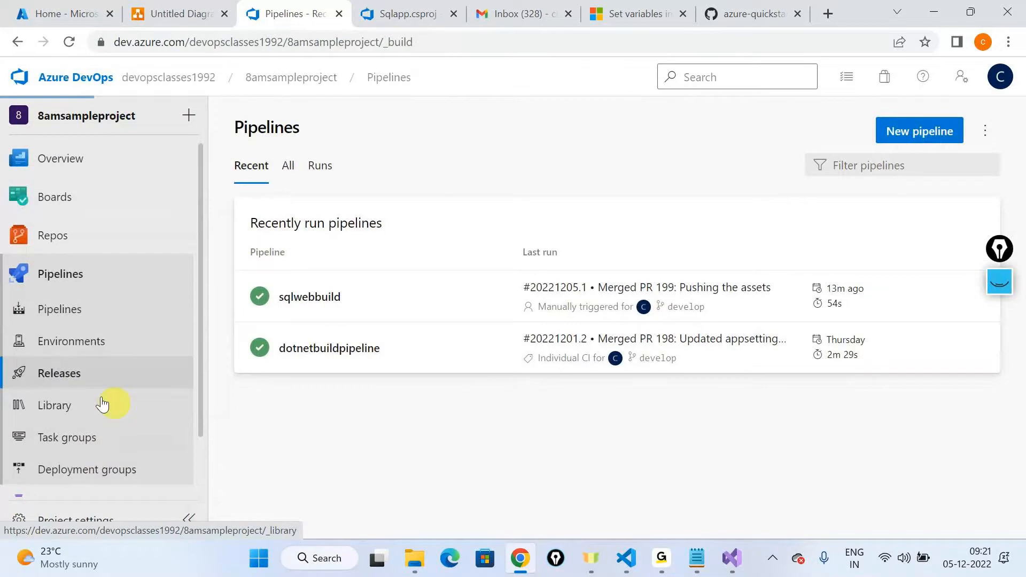
pyautogui.click(812, 131)
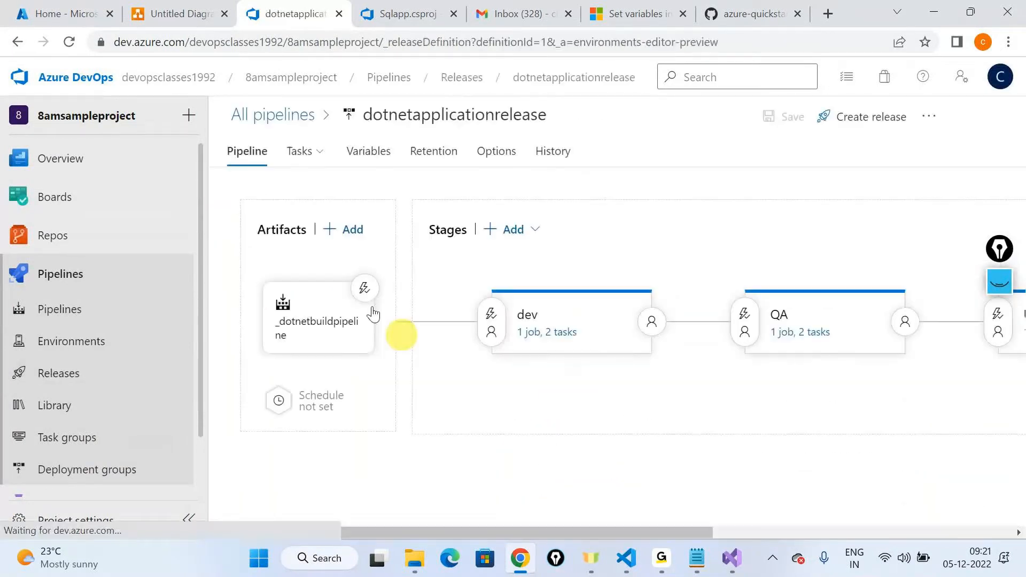
# Step: Inspect the override template parameters of the dev stage's ARM template deployment task, leaving the planname and webappname values unedited
pyautogui.click(541, 338)
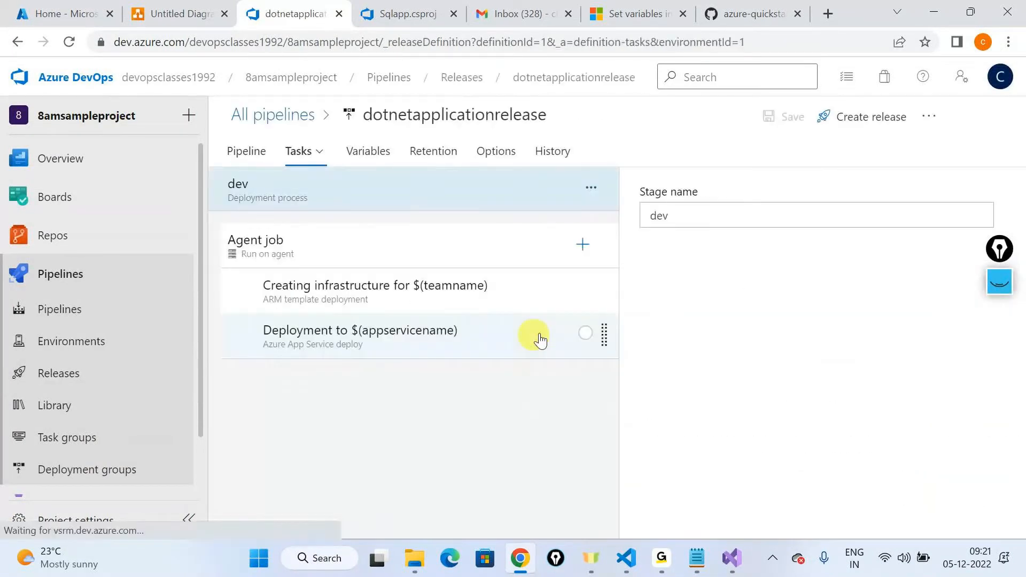
pyautogui.click(374, 289)
pyautogui.scroll(-5, 915, 297)
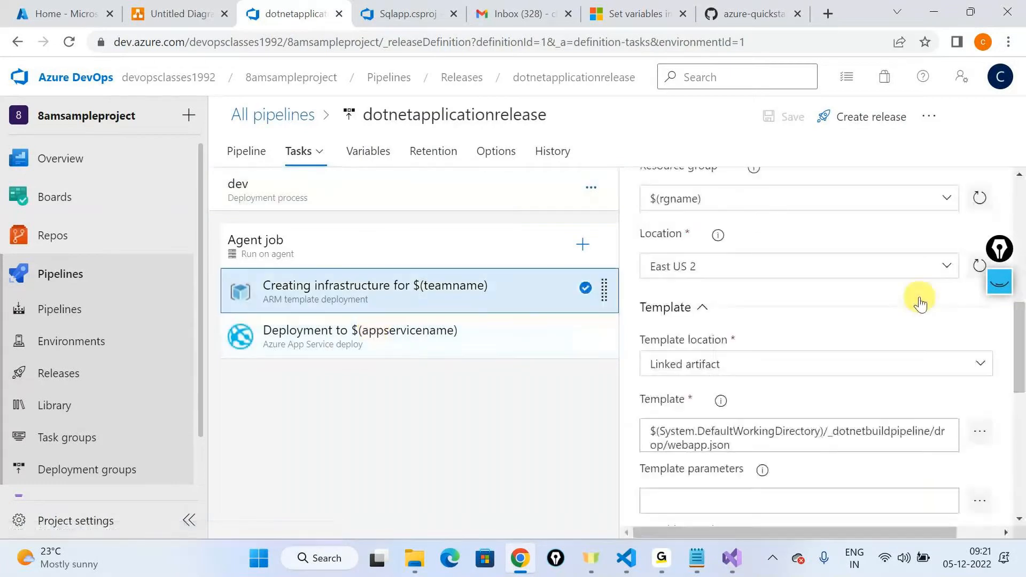
pyautogui.scroll(-3, 934, 371)
pyautogui.click(979, 402)
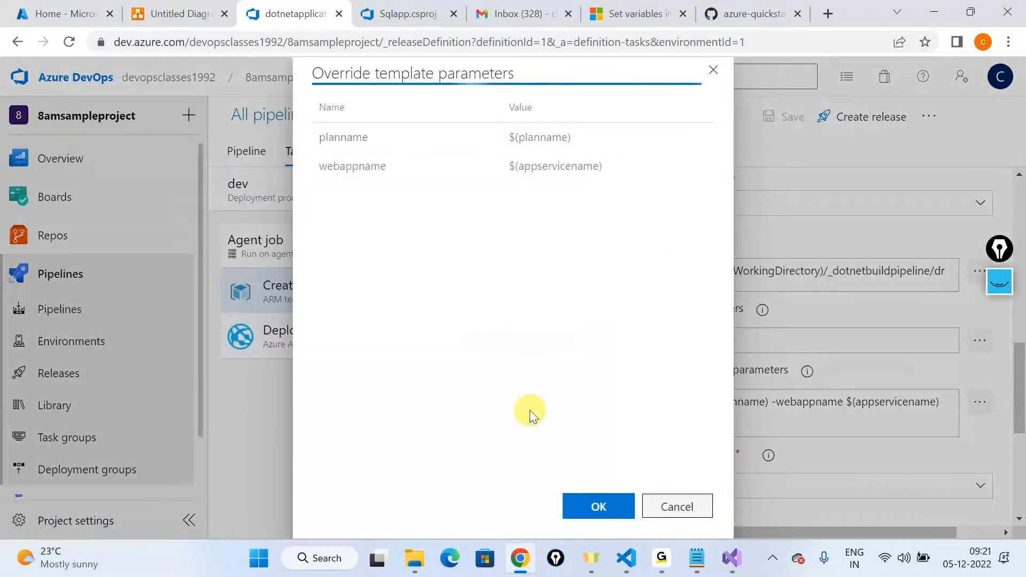
pyautogui.click(396, 146)
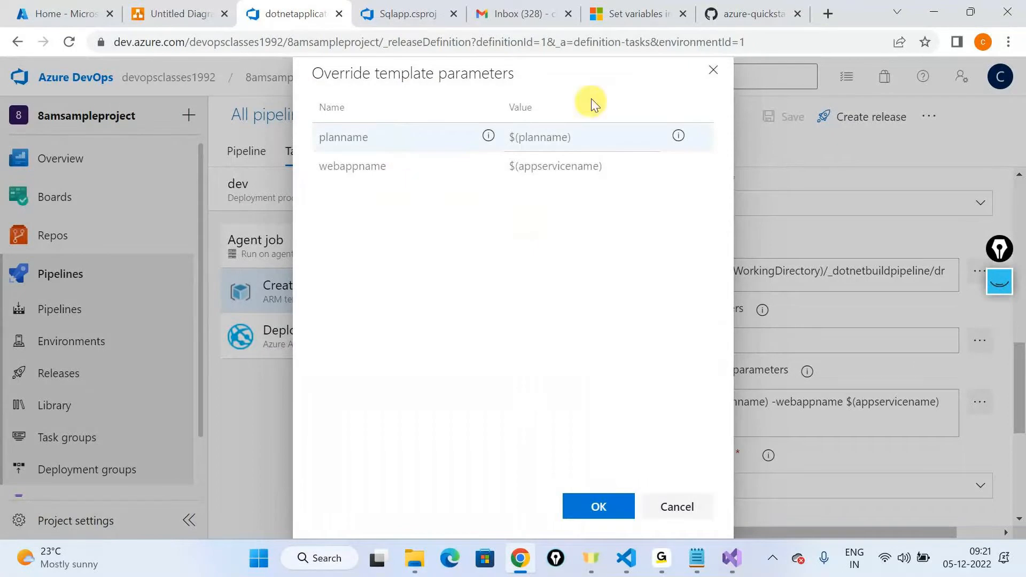
pyautogui.click(711, 75)
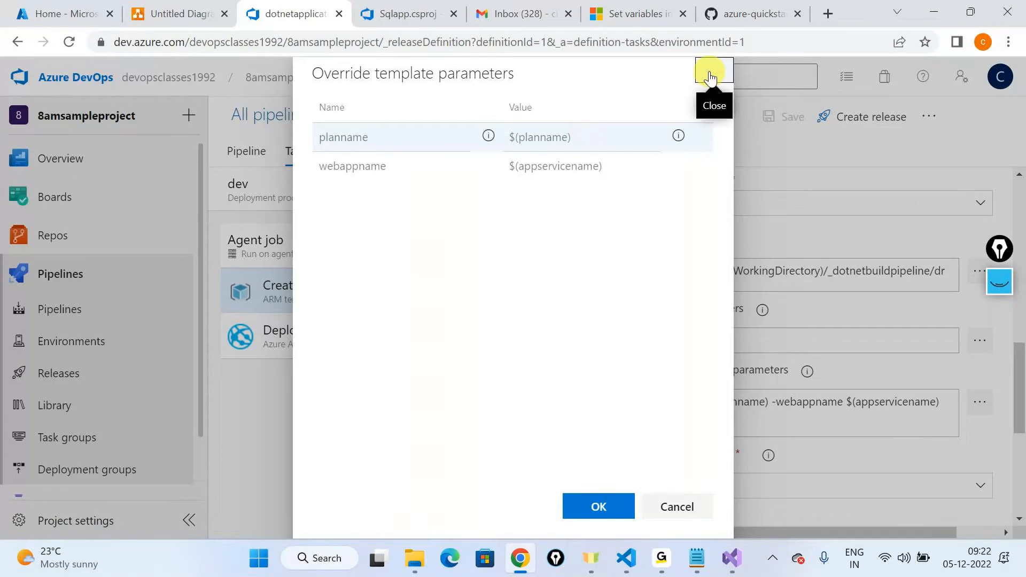
# Step: Clear the ARM deployment task's override template parameters, check the emptied values in the override editor, and save the release pipeline
pyautogui.tripleClick(857, 406)
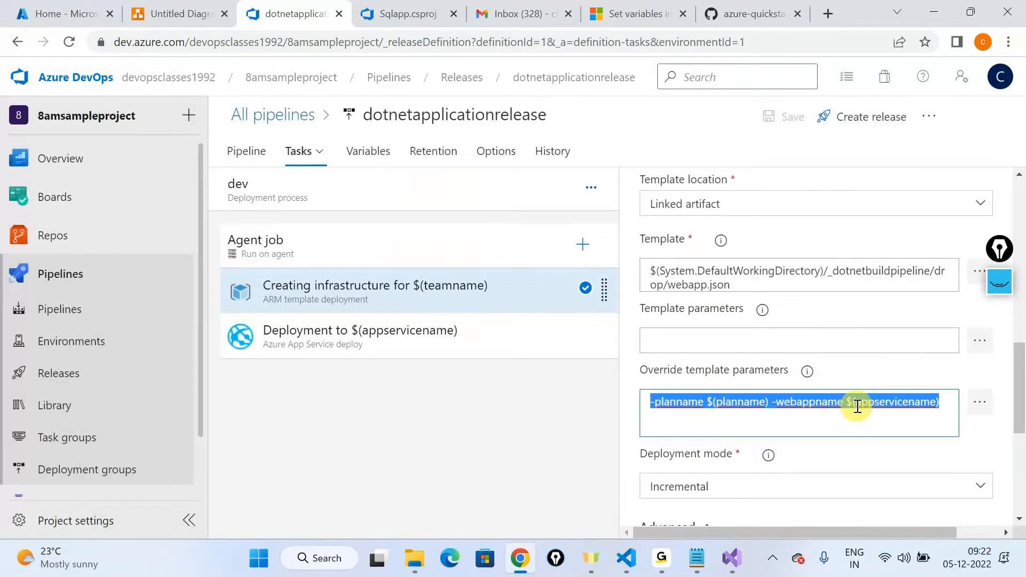
pyautogui.press('BackSpace')
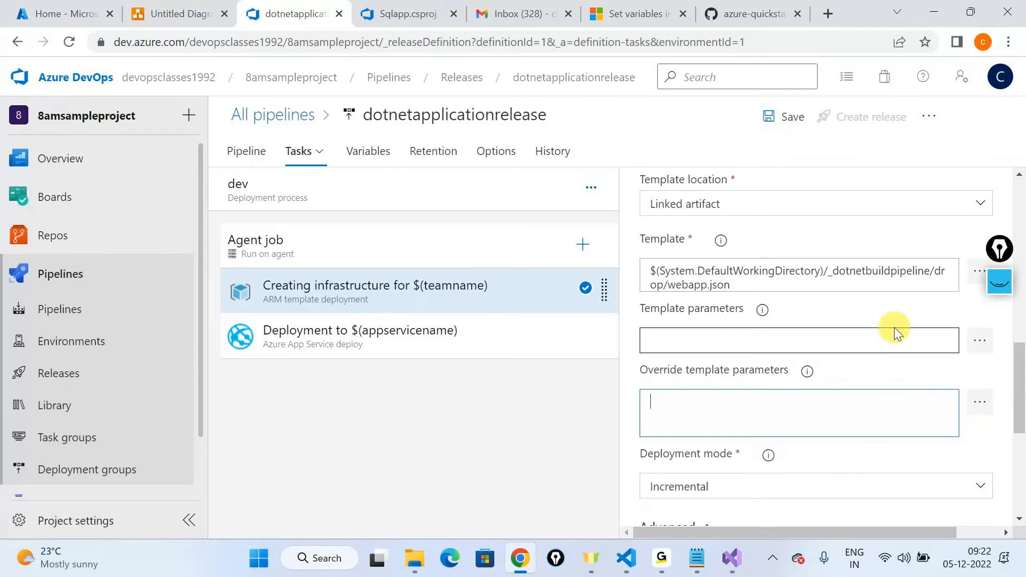
pyautogui.hotkey('alt', 'Tab')
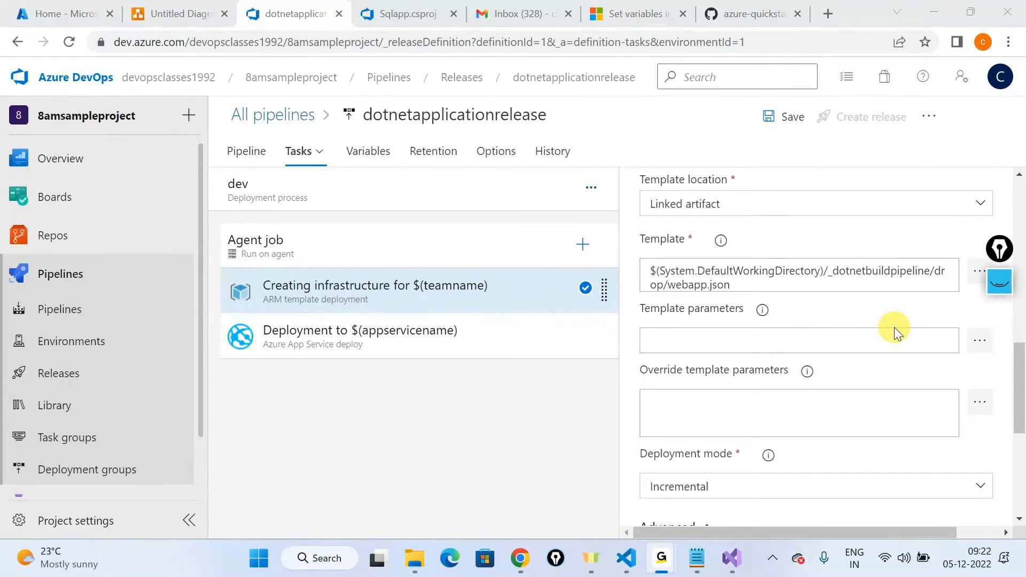
pyautogui.click(980, 403)
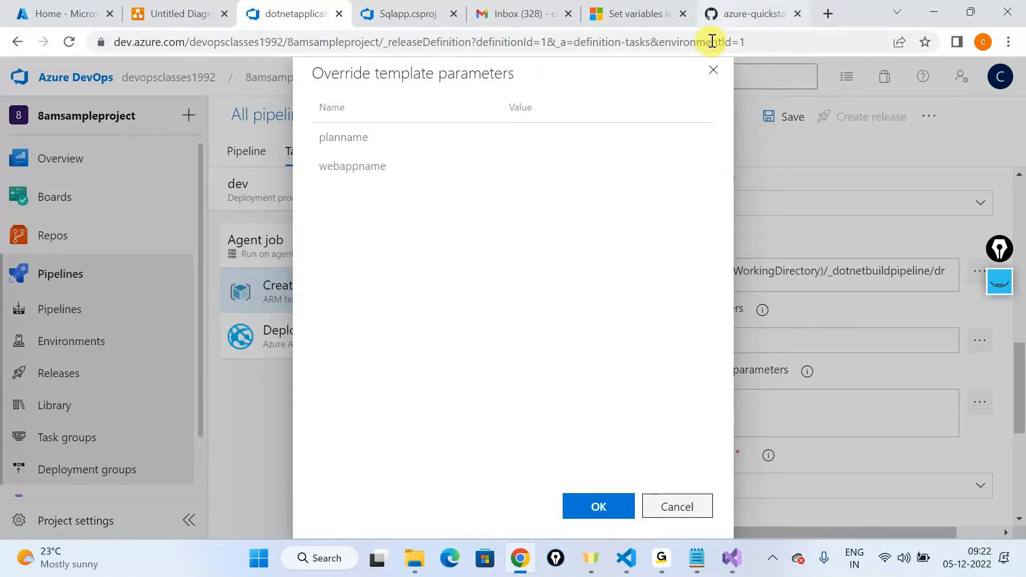
pyautogui.click(712, 70)
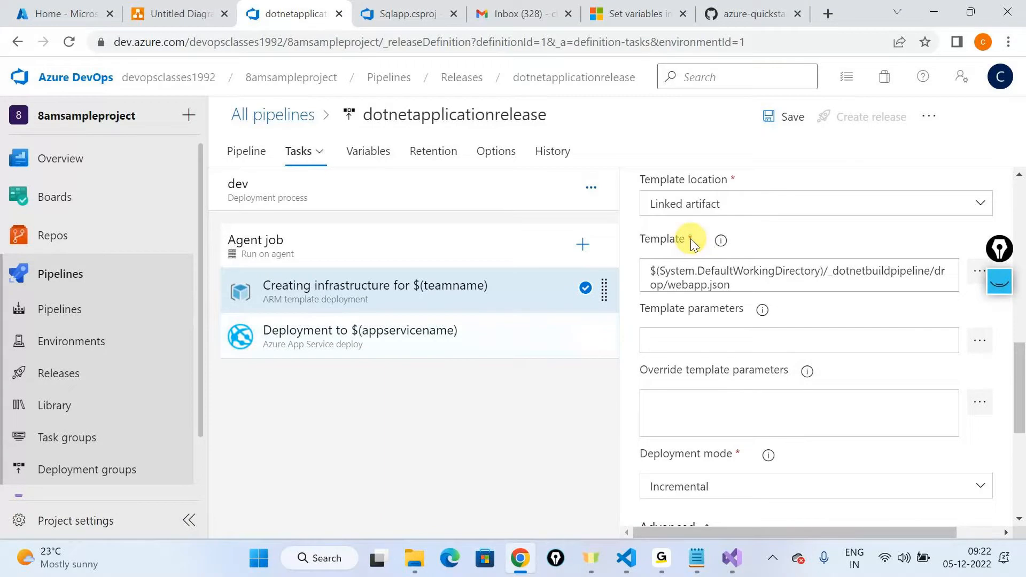
pyautogui.hotkey('alt', 'Tab')
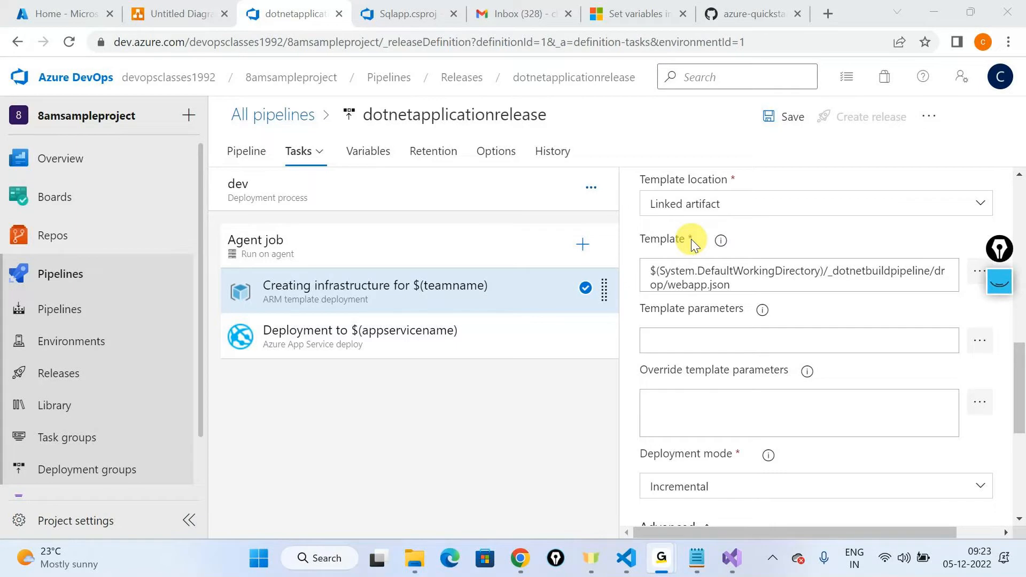
pyautogui.hotkey('alt', 'Tab')
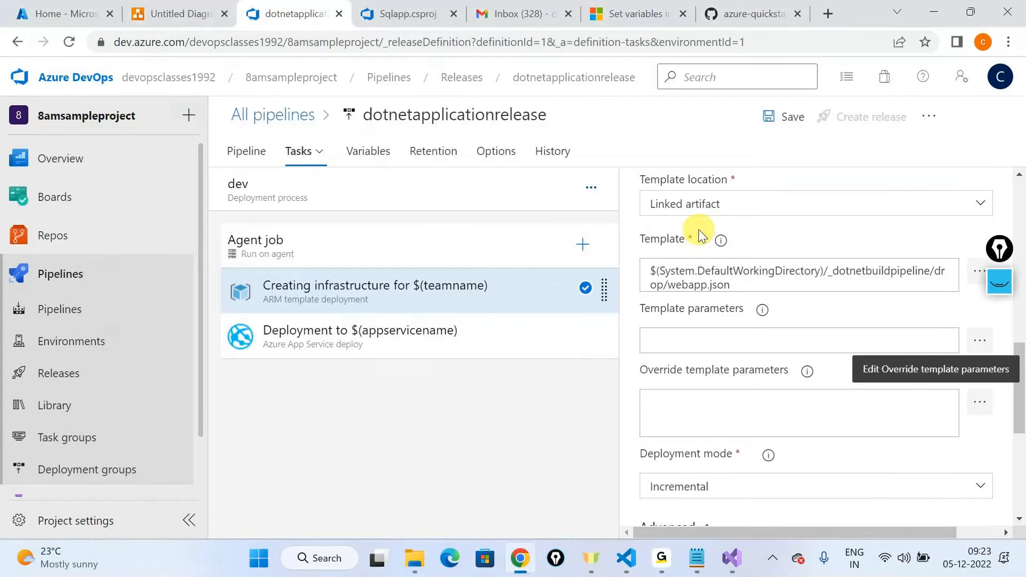
pyautogui.click(783, 117)
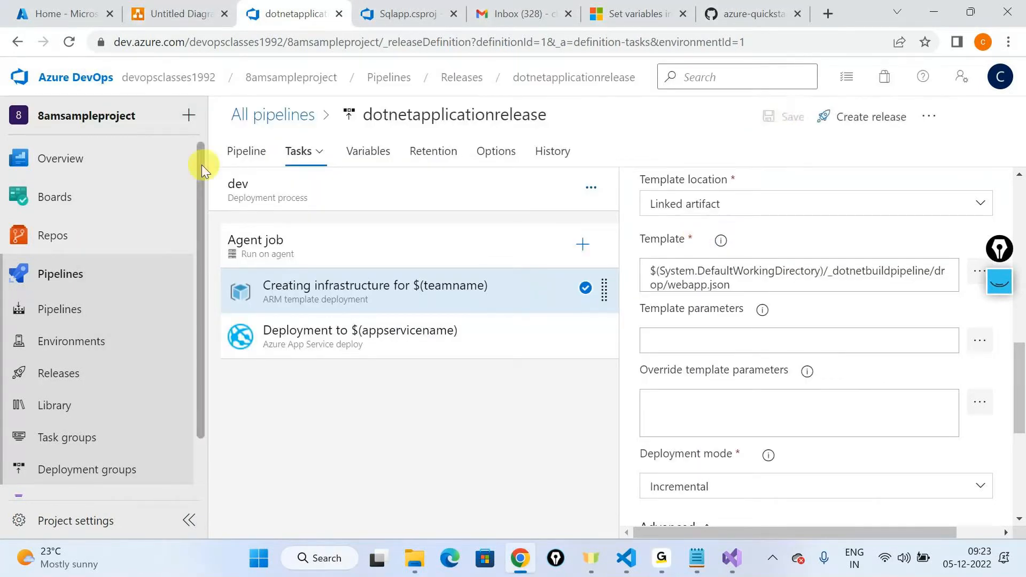
# Step: Create a release from dotnetapplicationrelease with the QA, UAT and prod stages changed to manual trigger and _dotnetbuildpipeline version 20221201.2
pyautogui.click(871, 117)
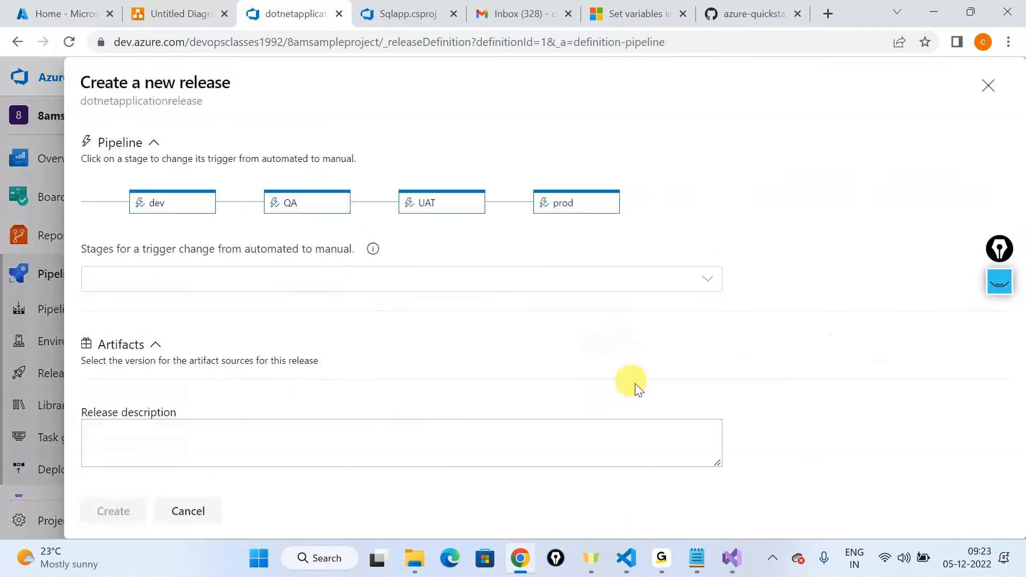
pyautogui.click(308, 213)
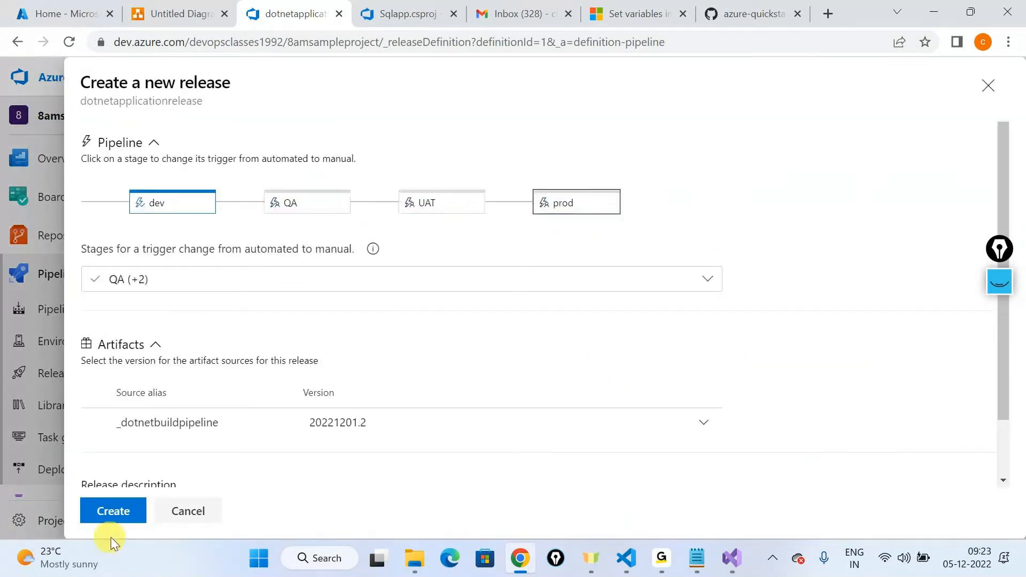
pyautogui.click(107, 516)
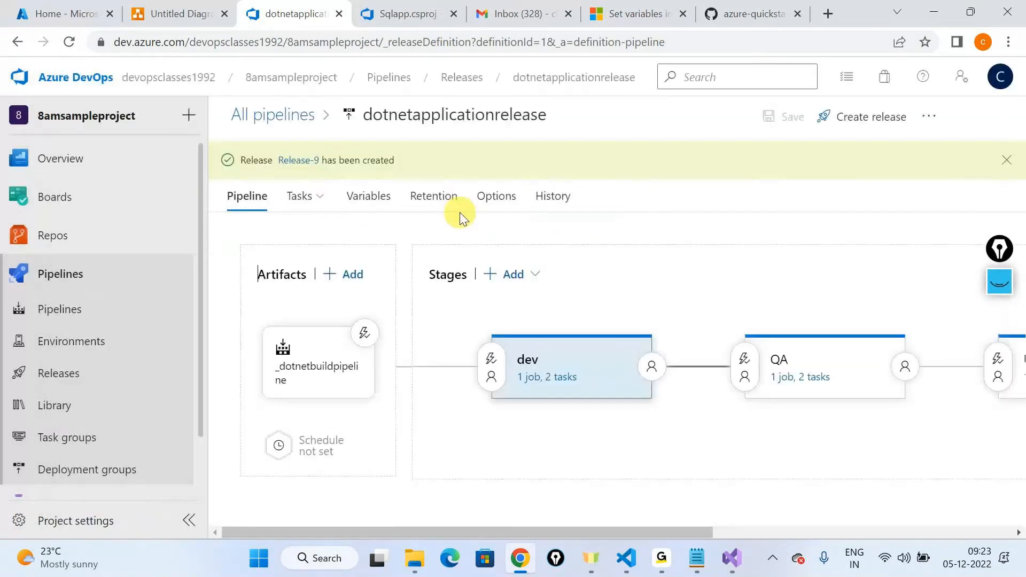
# Step: Open the new release and show the deployment logs of its dev stage
pyautogui.click(297, 160)
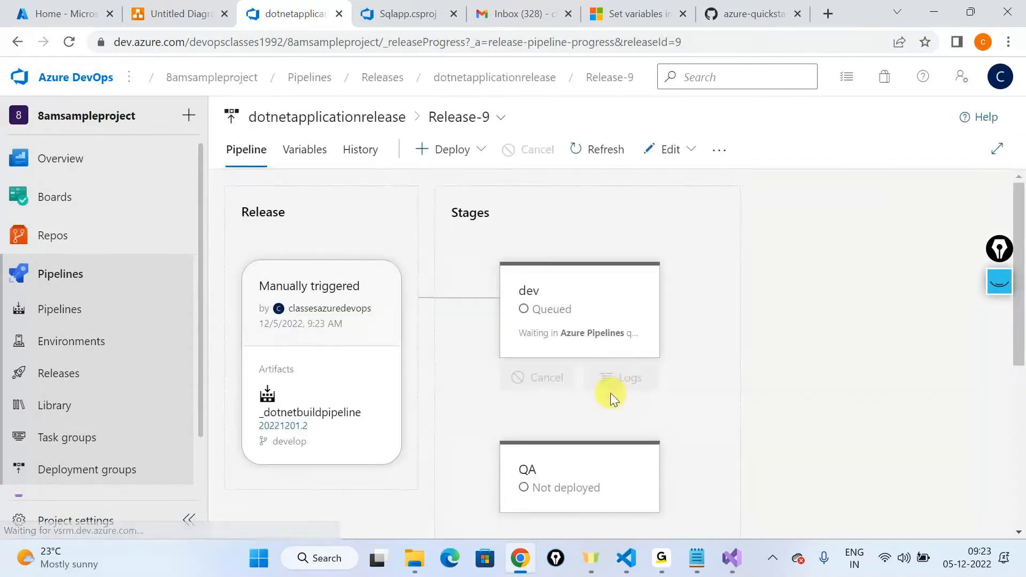
pyautogui.click(609, 380)
pyautogui.hotkey('alt', 'Tab')
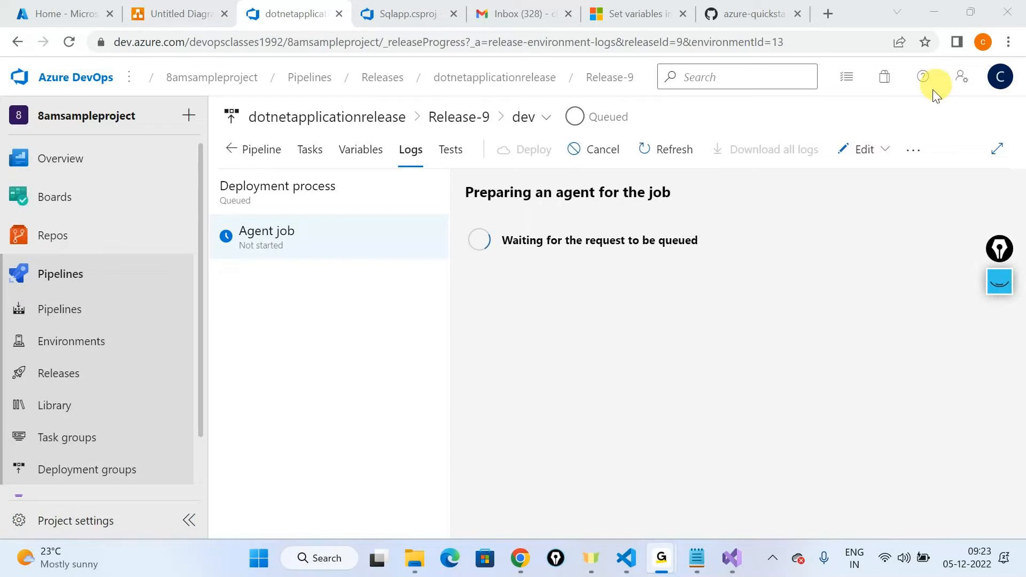
pyautogui.click(942, 8)
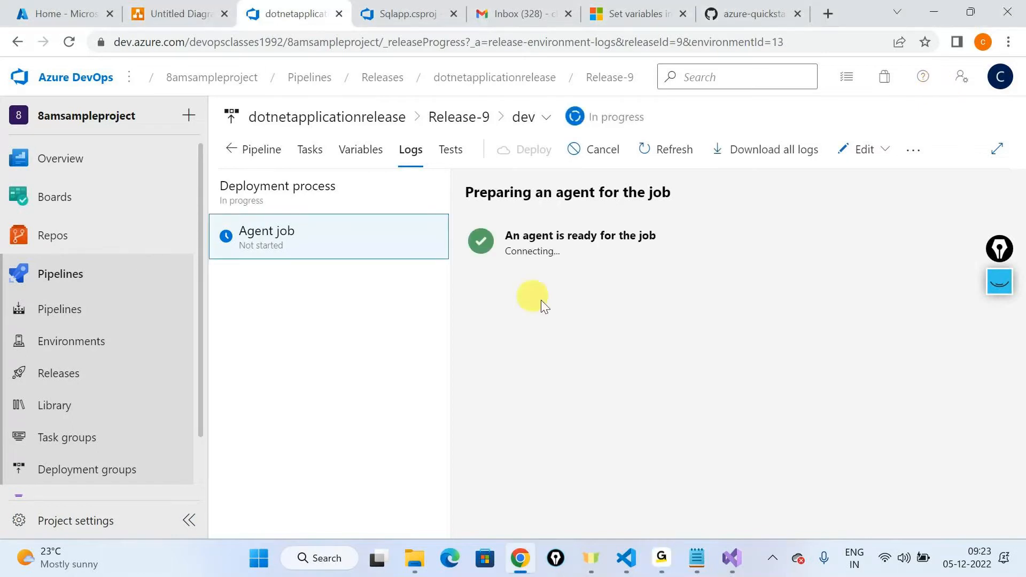
# Step: Follow the dev stage's live agent job log and highlight the resource group check in the infrastructure creation task
pyautogui.click(75, 44)
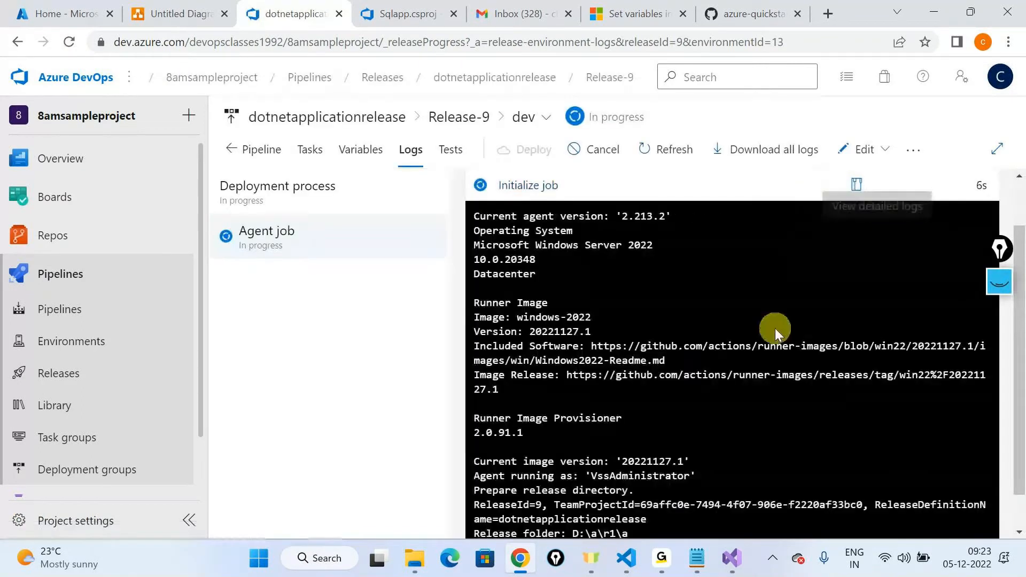
pyautogui.scroll(-1, 775, 329)
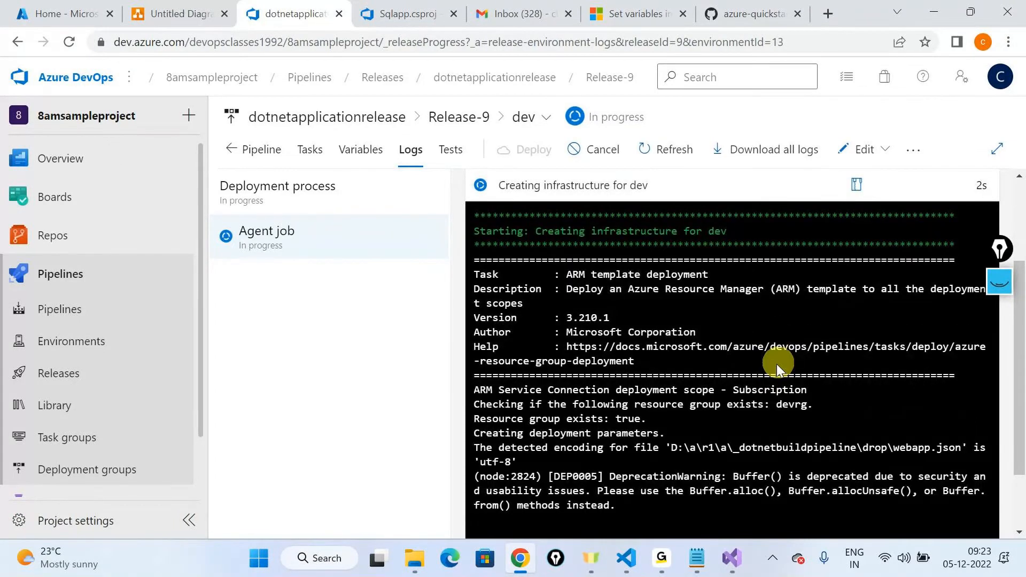
pyautogui.moveTo(758, 318); pyautogui.dragTo(841, 323)
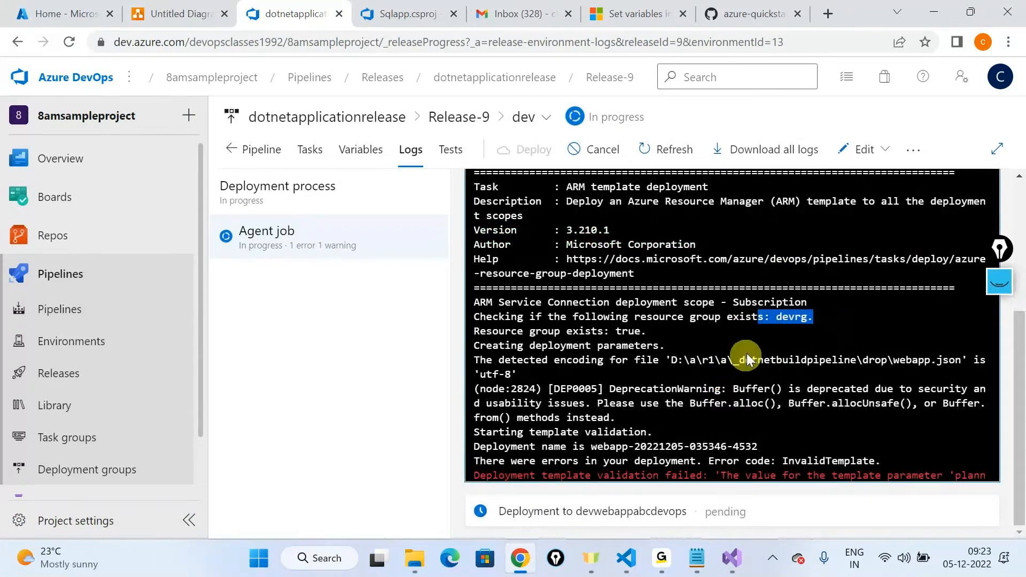
pyautogui.scroll(3, 746, 354)
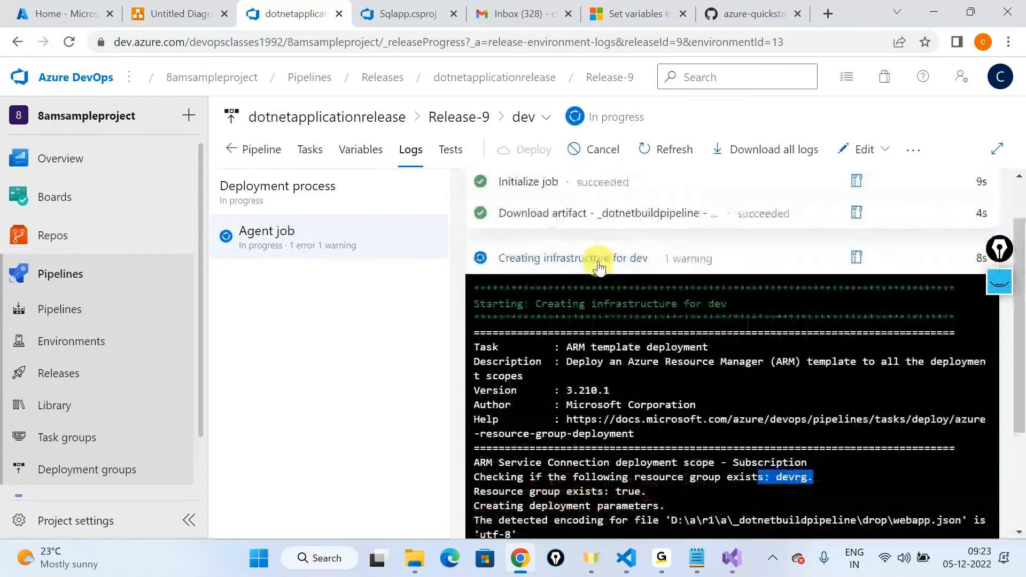
# Step: Examine the full log of the Creating infrastructure for dev task, highlight the template validation error line, and close the expanded log
pyautogui.click(598, 258)
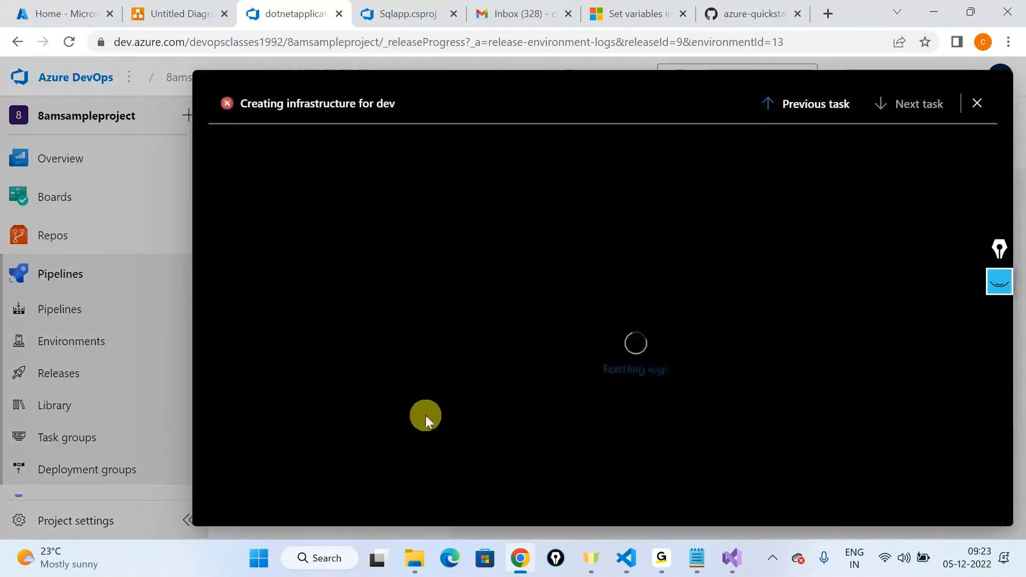
pyautogui.hscroll(1, 497, 473)
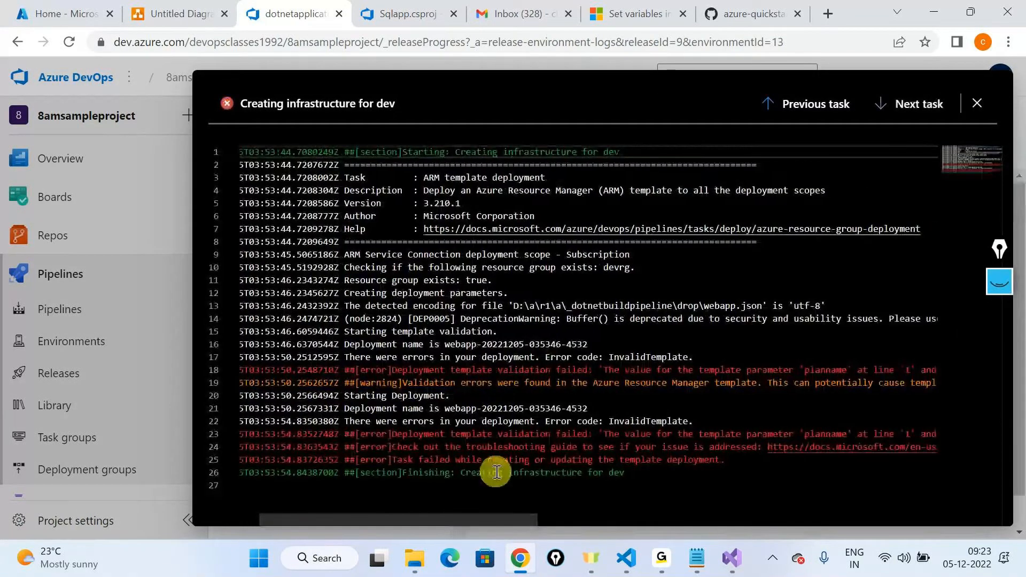
pyautogui.hscroll(1, 497, 472)
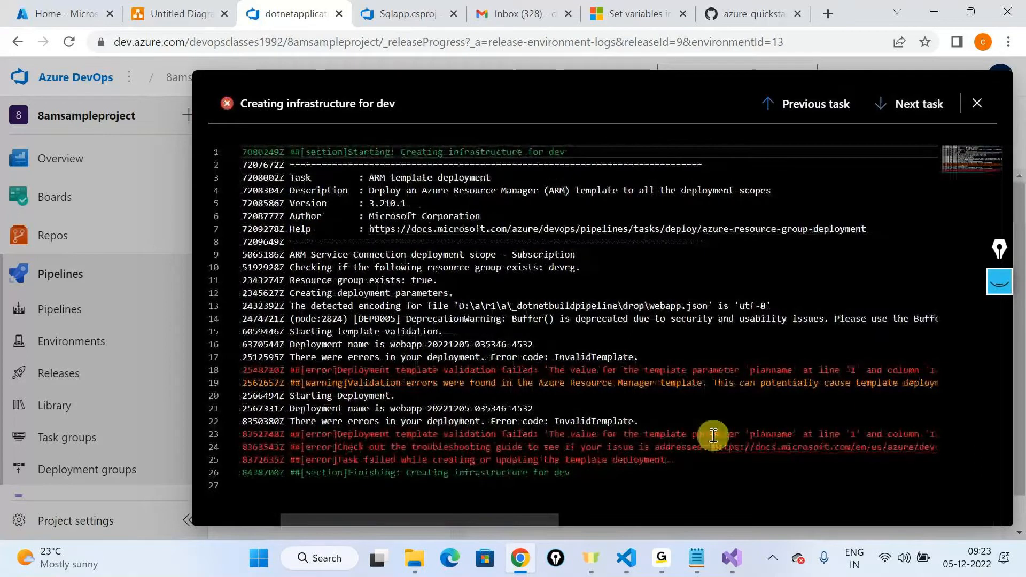
pyautogui.moveTo(713, 436); pyautogui.dragTo(784, 469)
pyautogui.hscroll(-6, 784, 468)
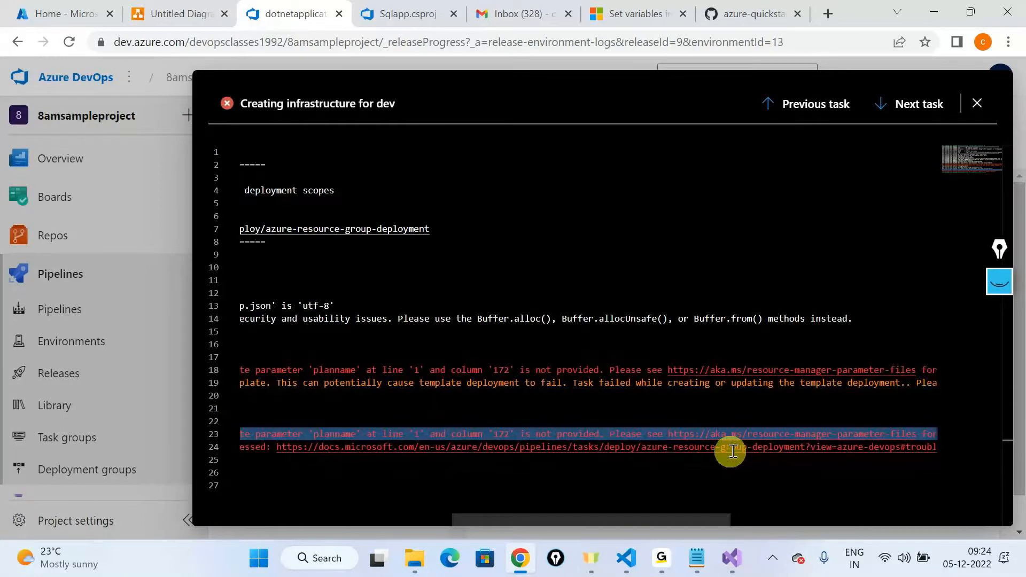
pyautogui.hscroll(-12, 733, 451)
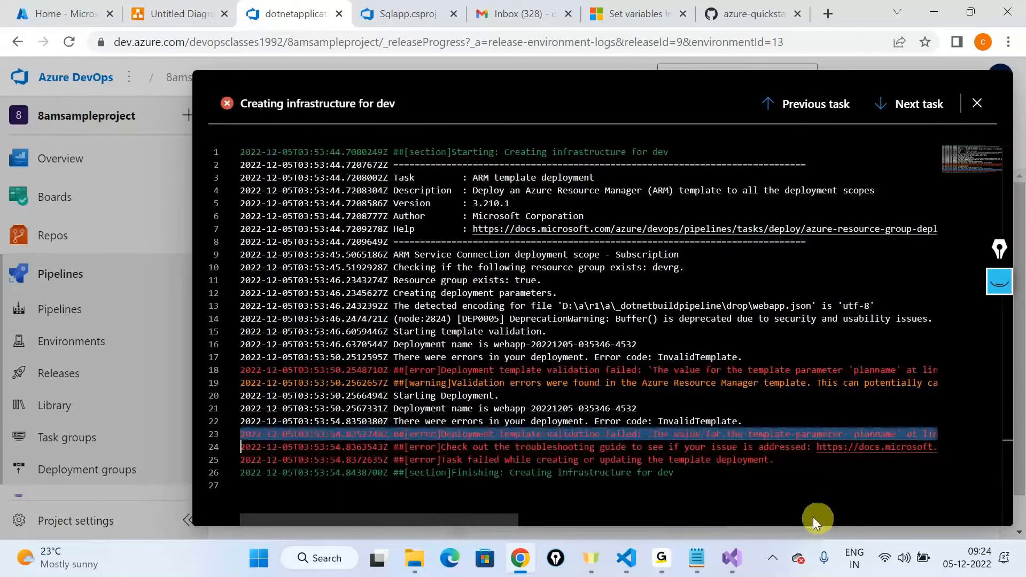
pyautogui.click(985, 105)
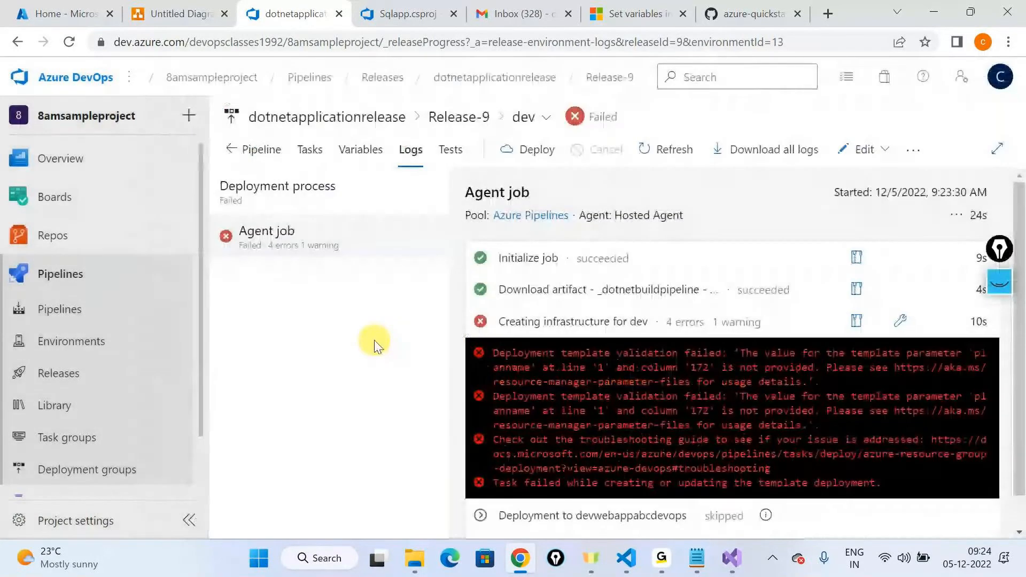
pyautogui.hotkey('alt', 'Tab')
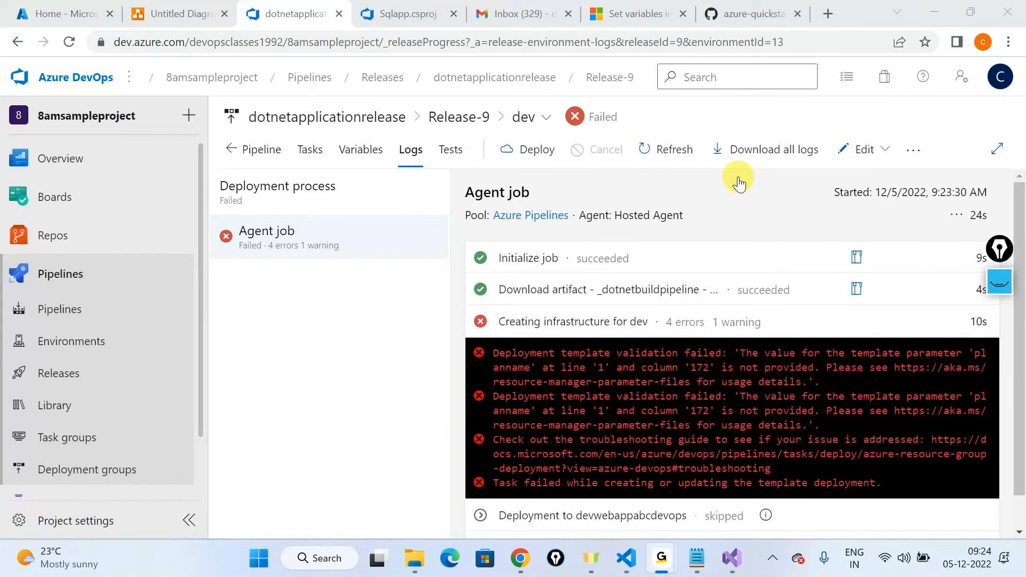
pyautogui.click(741, 420)
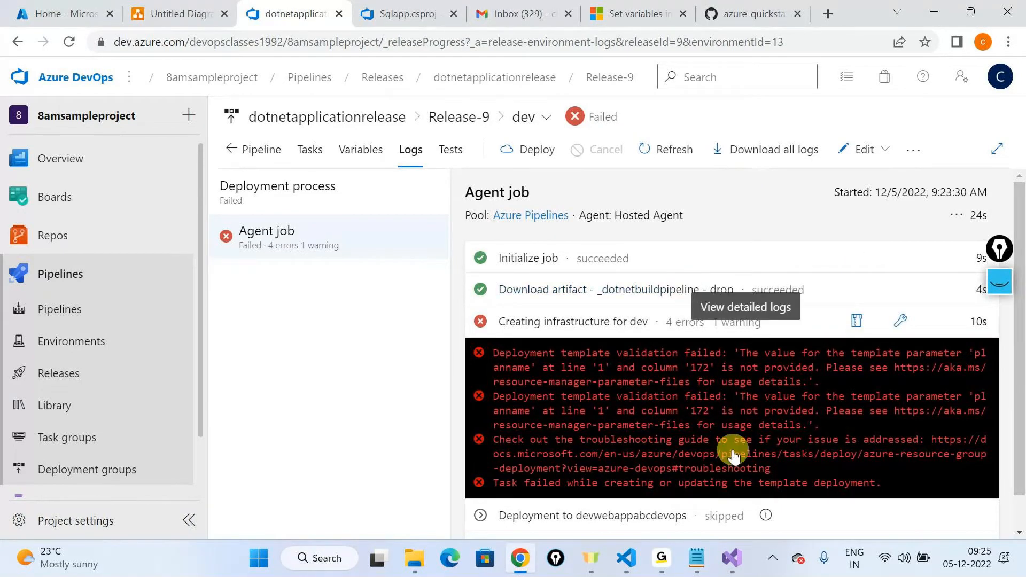
pyautogui.click(673, 556)
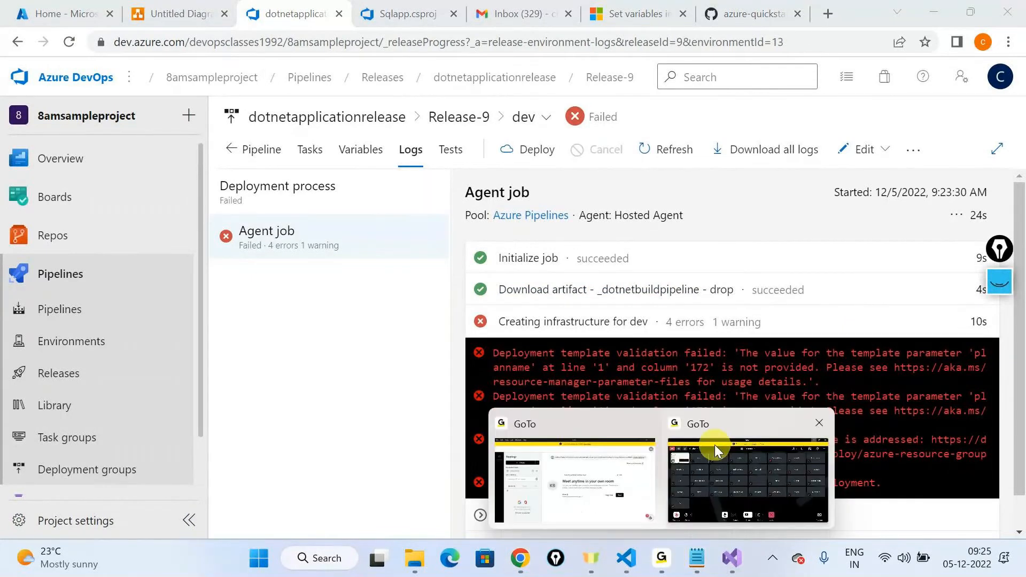
pyautogui.click(714, 445)
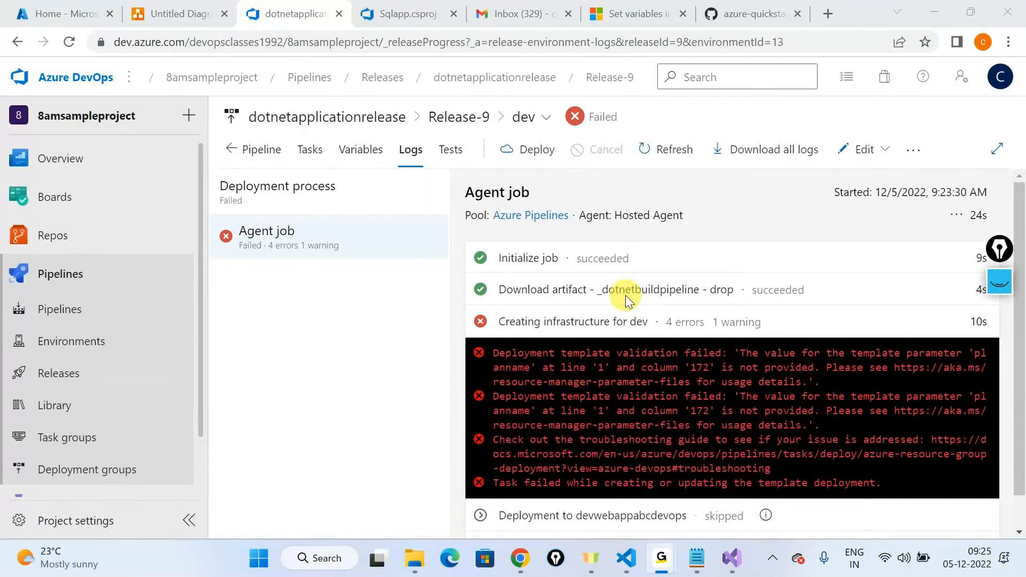